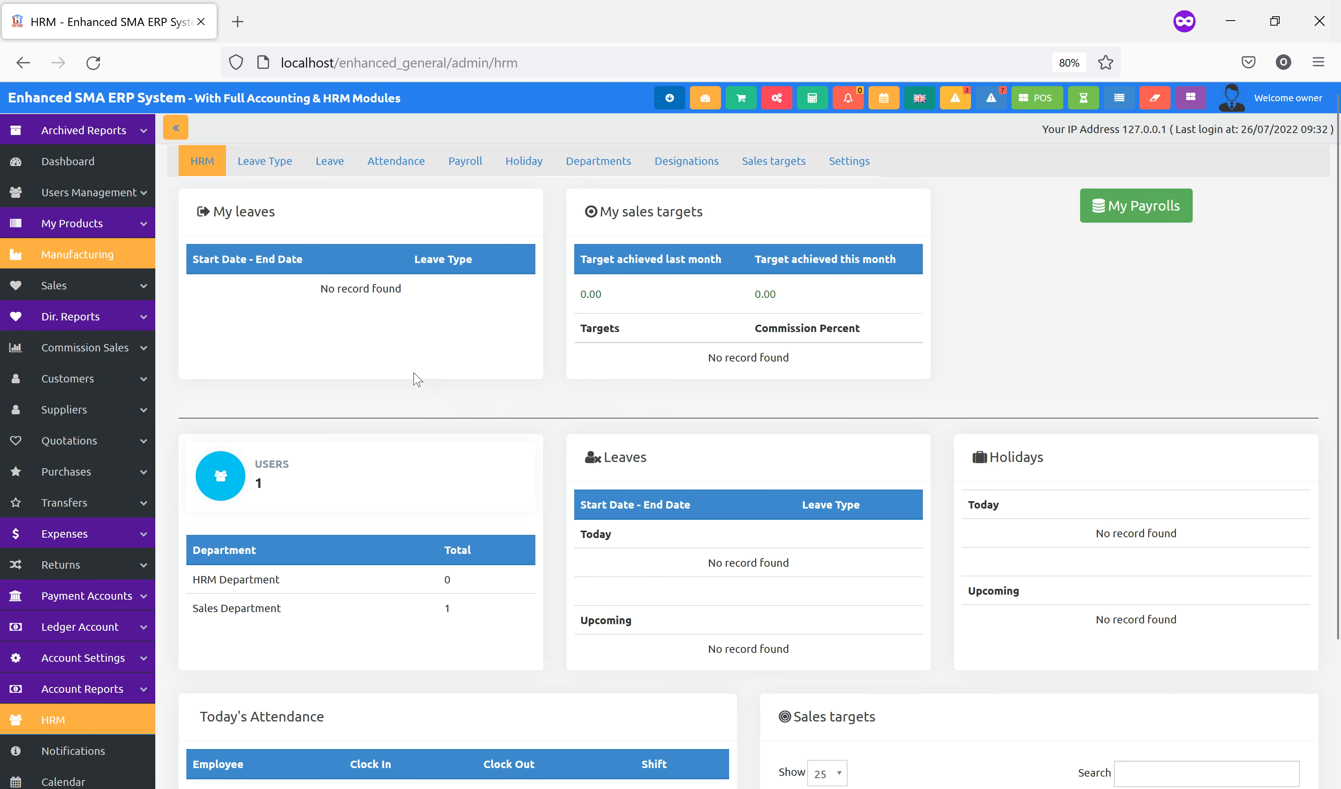
Expand Users Management and open the Users list, which shows the single owner account
click(114, 194)
click(97, 225)
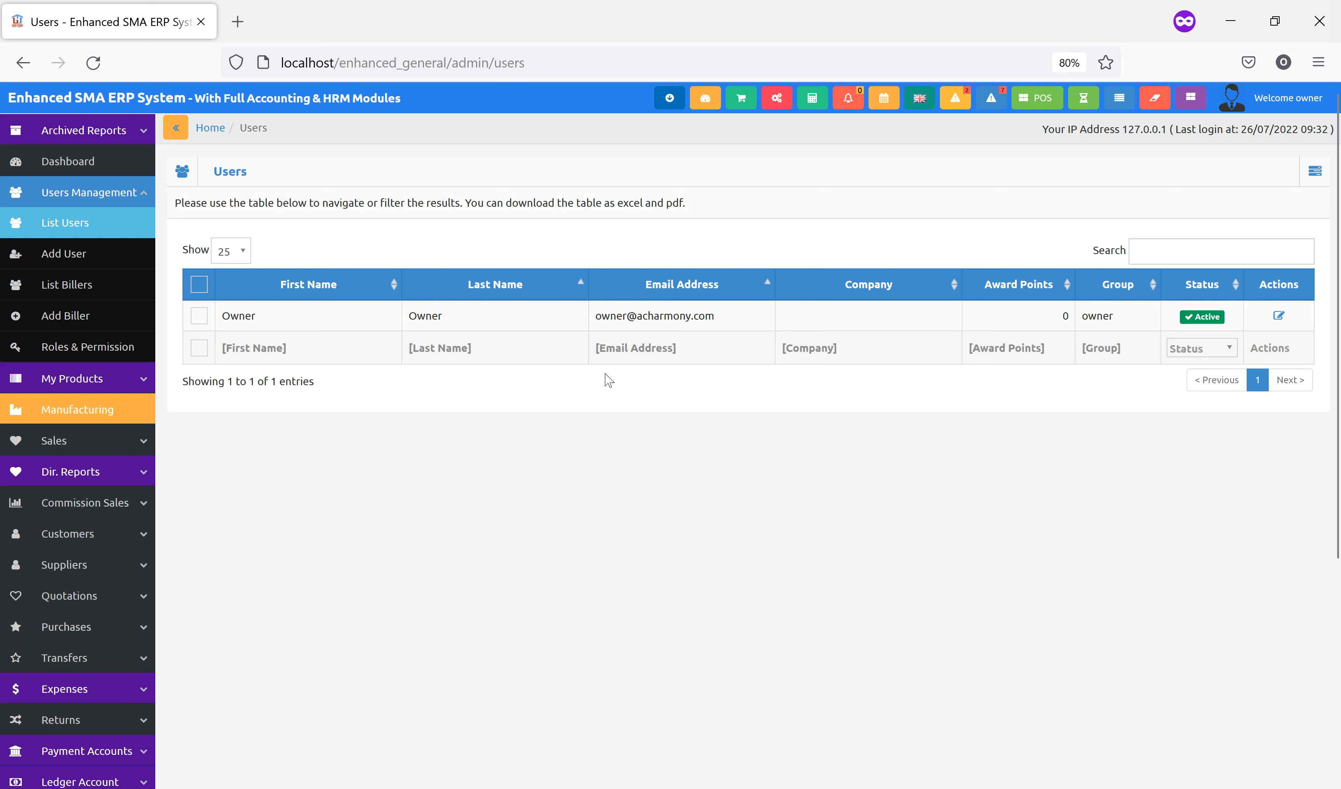
Start a new user with first and last name Admin and an e-mail address
click(81, 269)
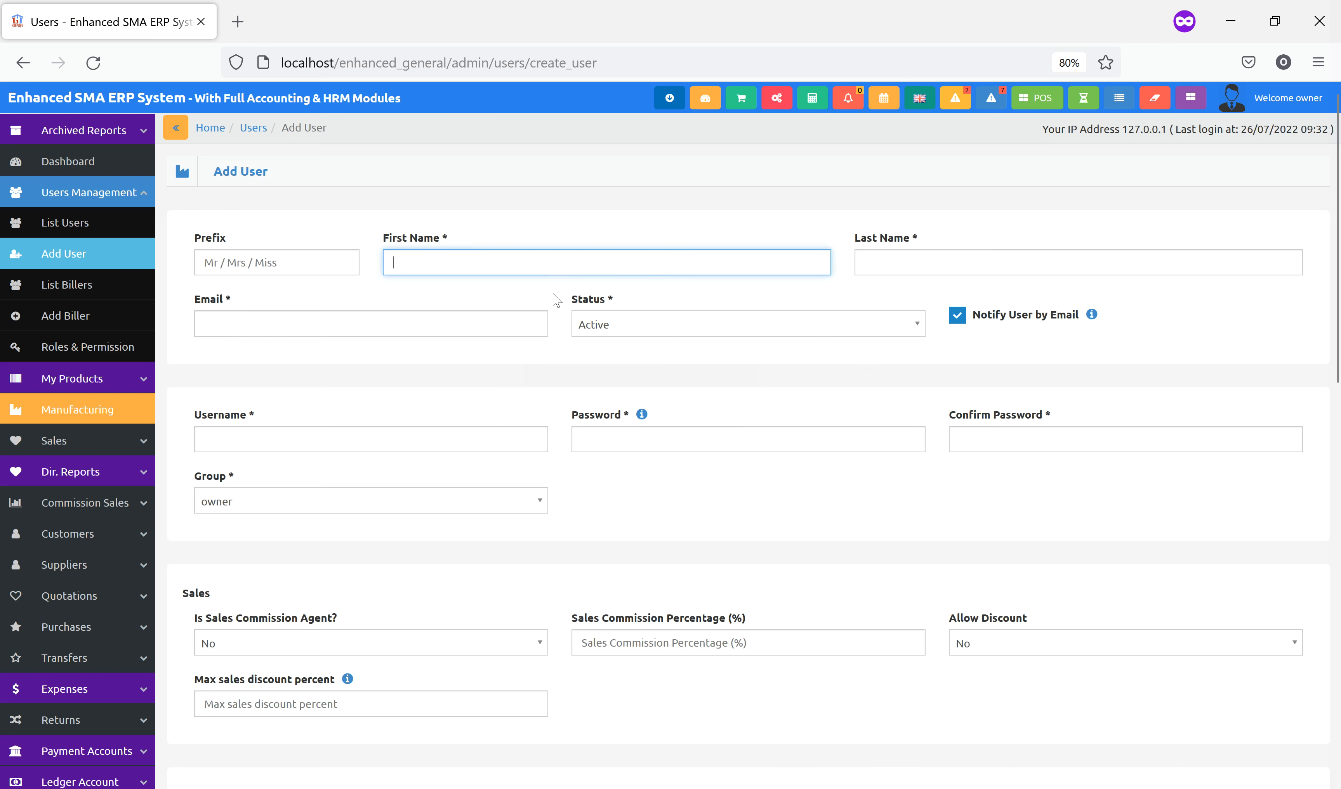
text(Admin)
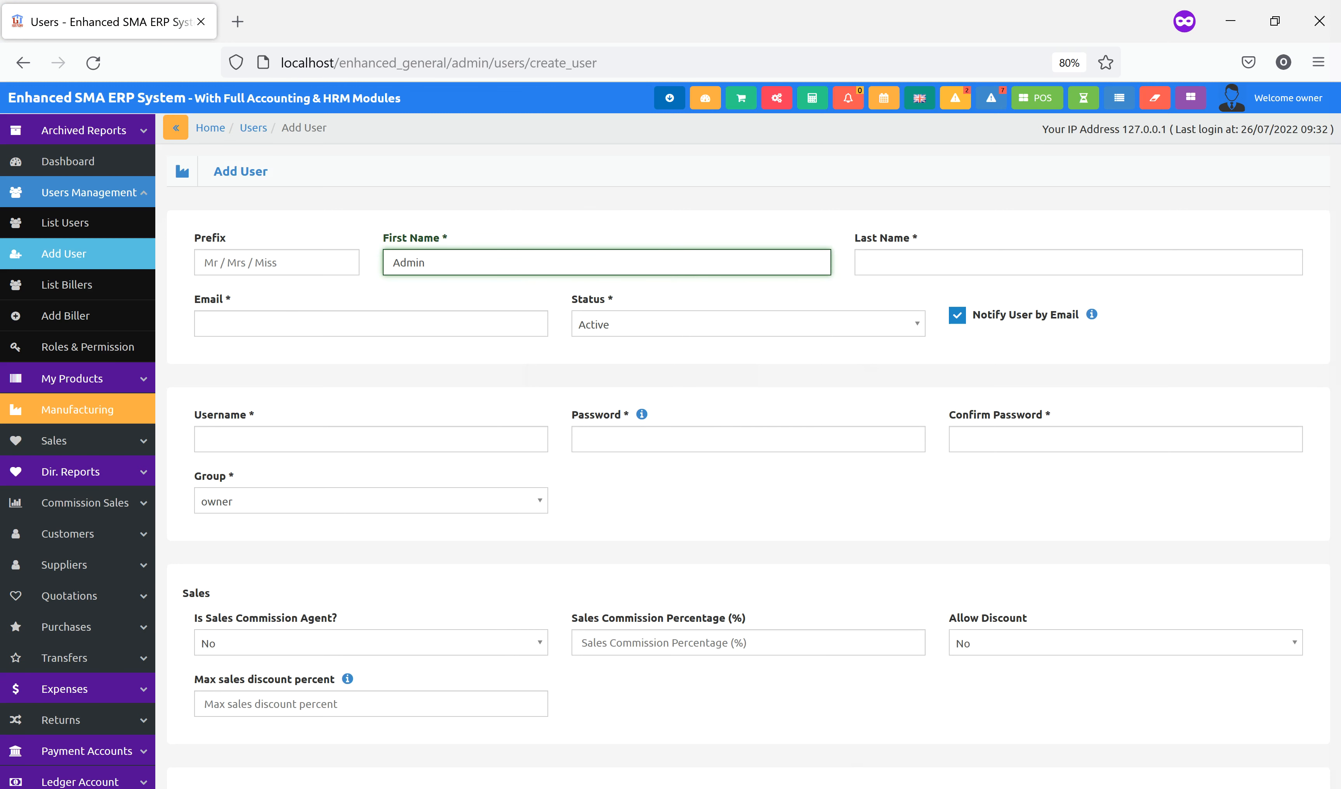
key(Tab)
text(A)
click(359, 329)
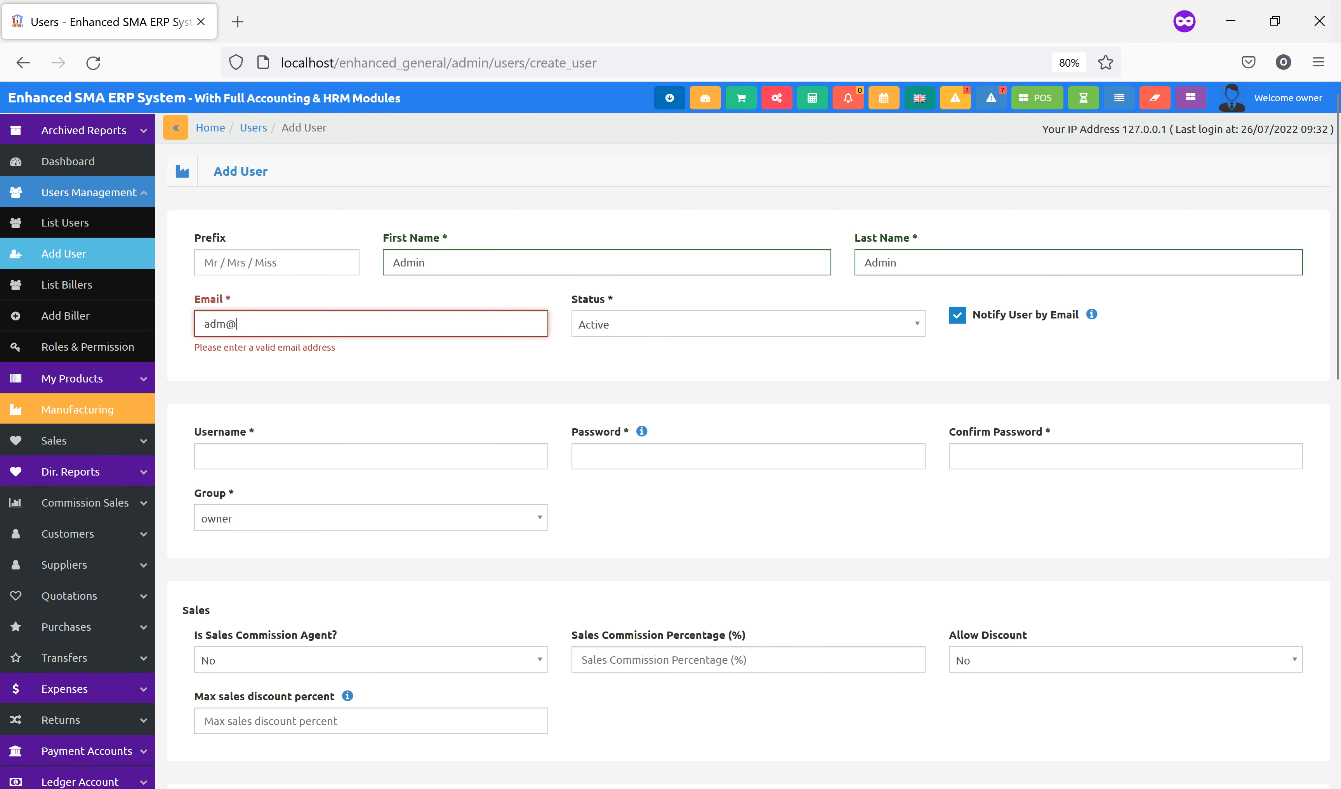
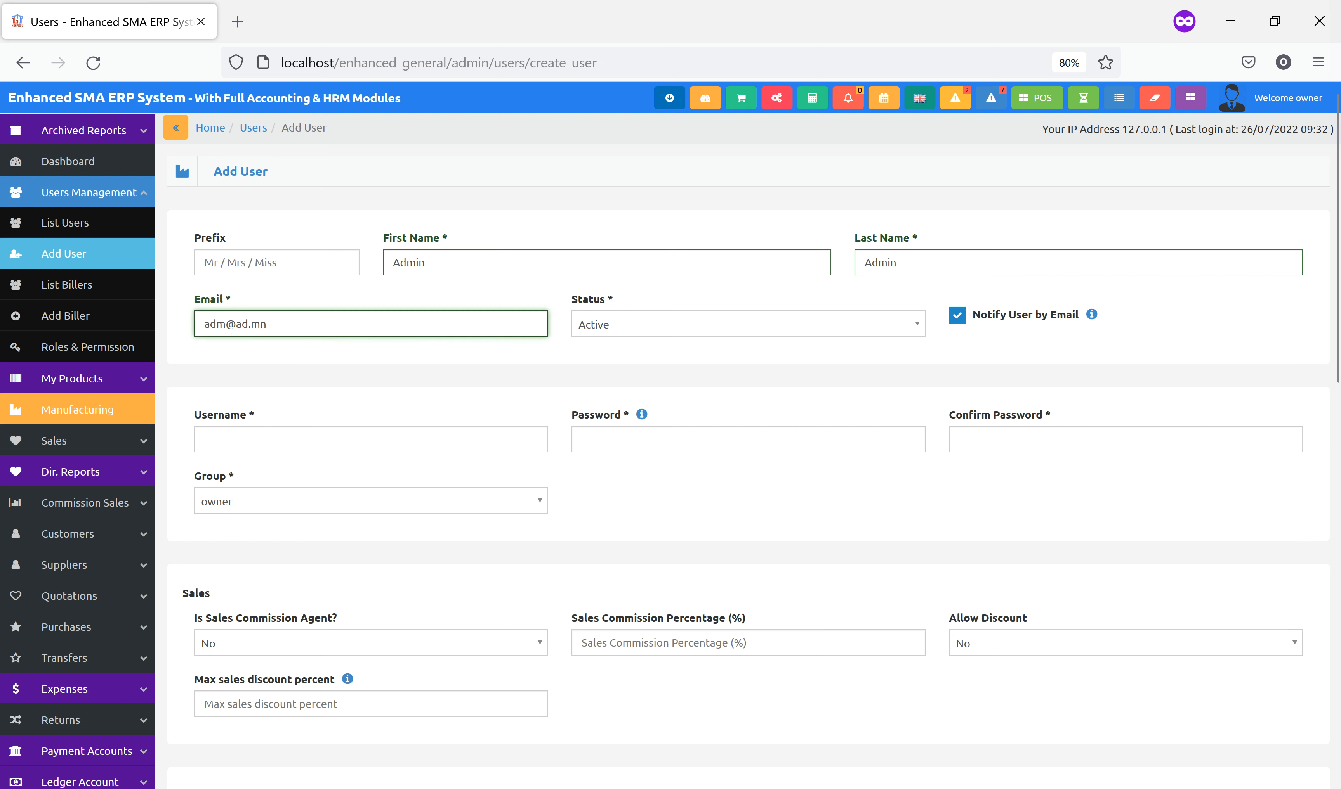
Fill in username admin and matching passwords from a saved login, and assign the admin group
click(390, 434)
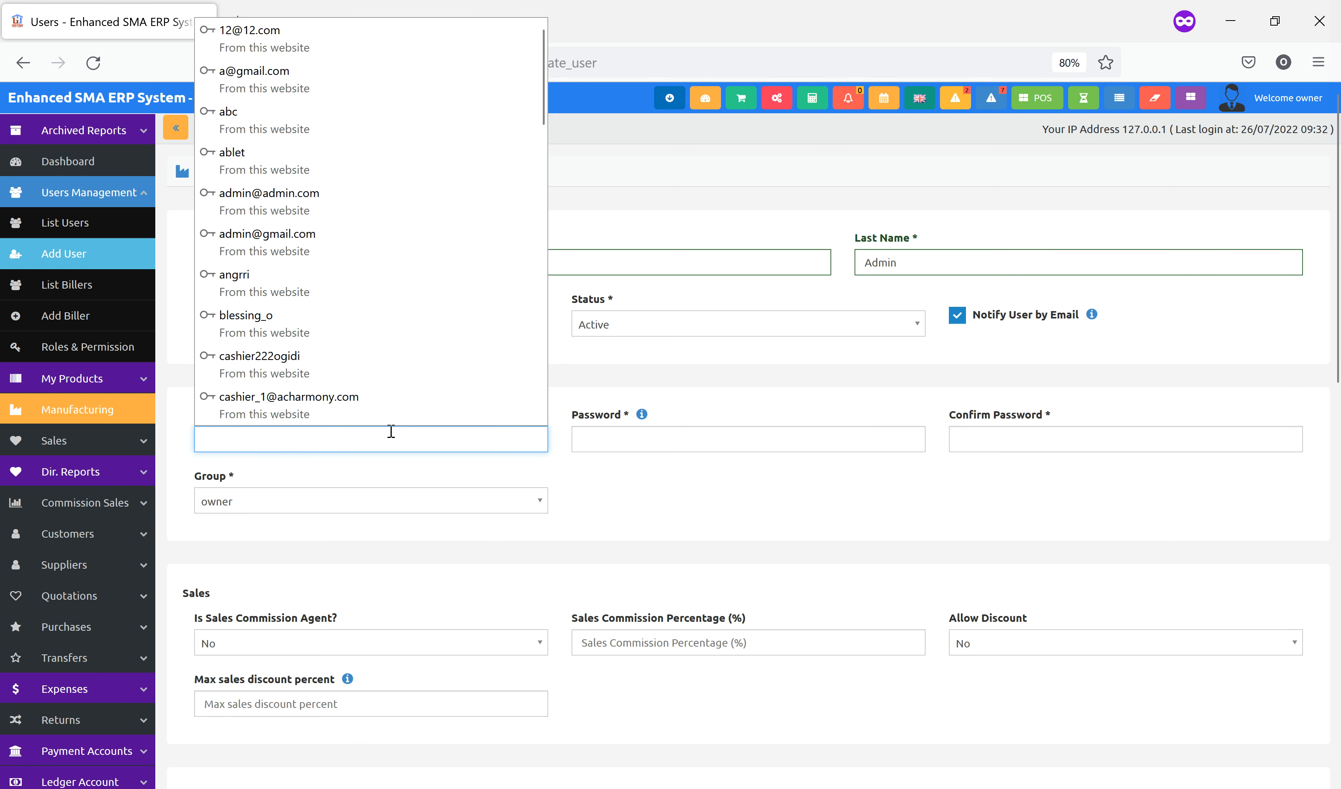
click(352, 195)
click(322, 437)
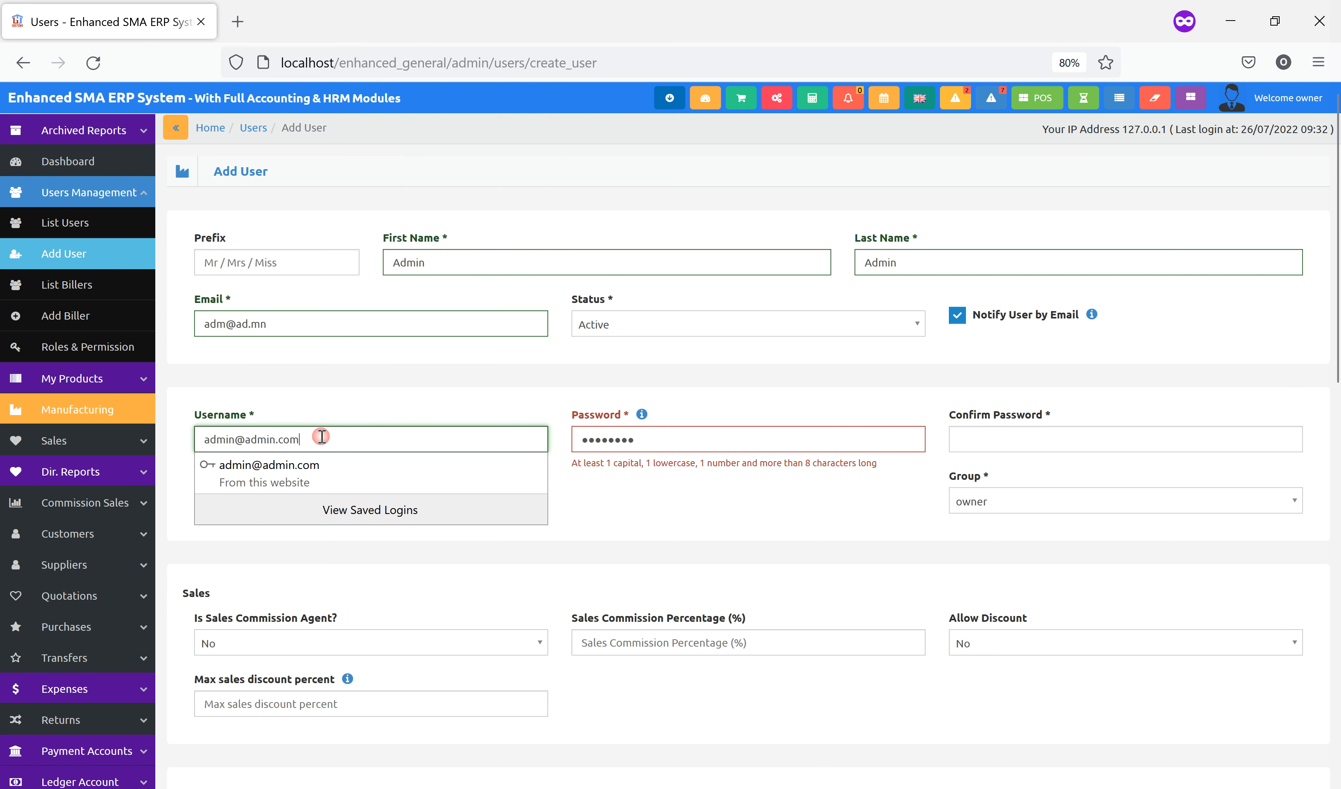
key(BackSpace)
key(BackSpace)
key(BackSpace)
key(BackSpace)
key(BackSpace)
key(BackSpace)
key(BackSpace)
key(BackSpace)
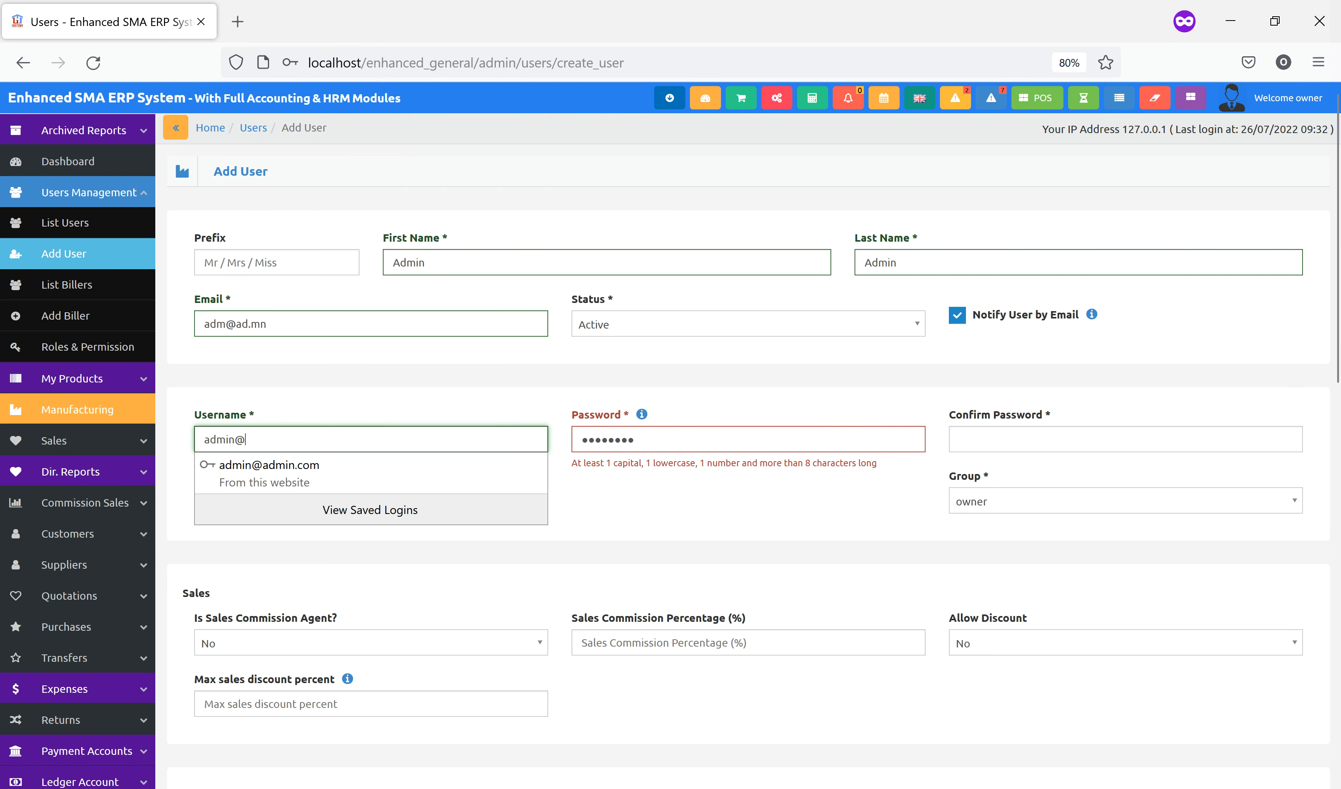
click(613, 439)
key(ctrl+a)
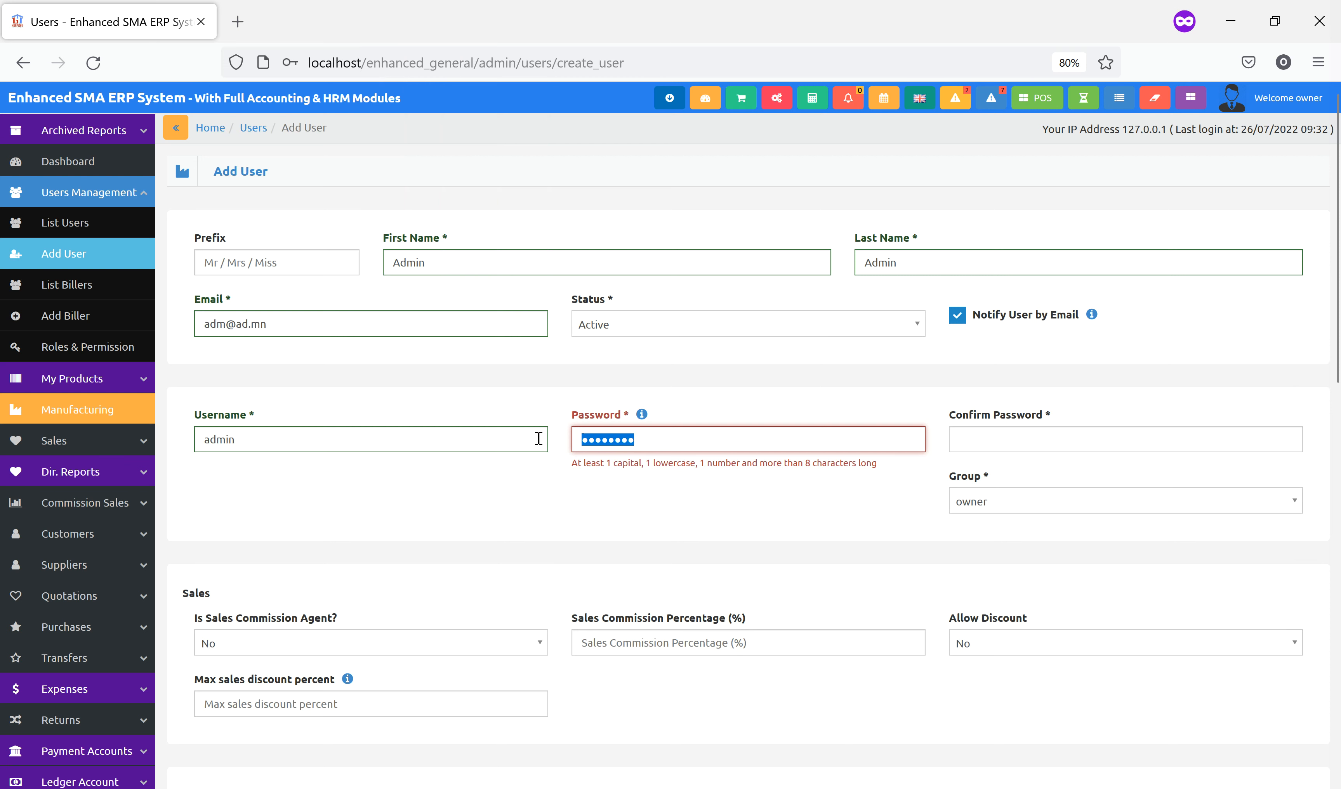
key(BackSpace)
click(680, 362)
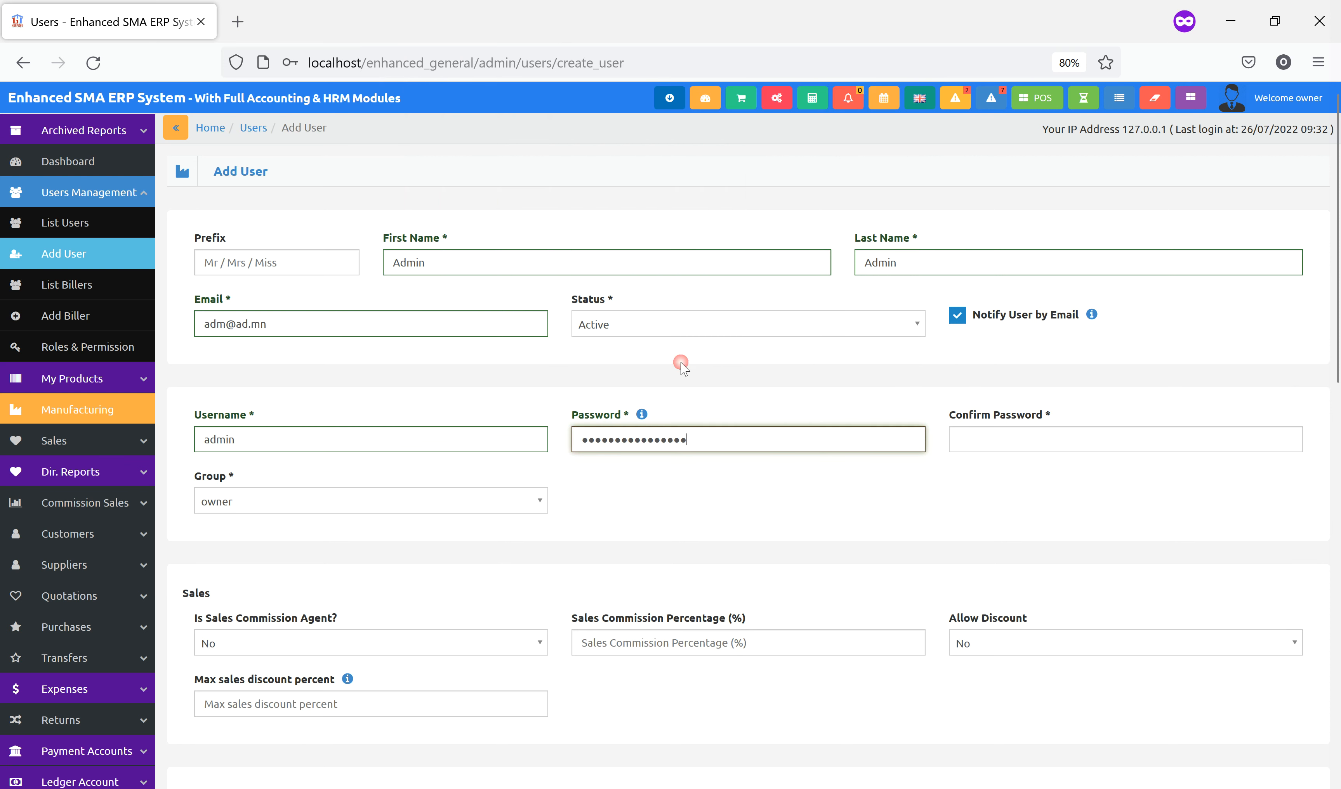
click(1041, 437)
click(1033, 362)
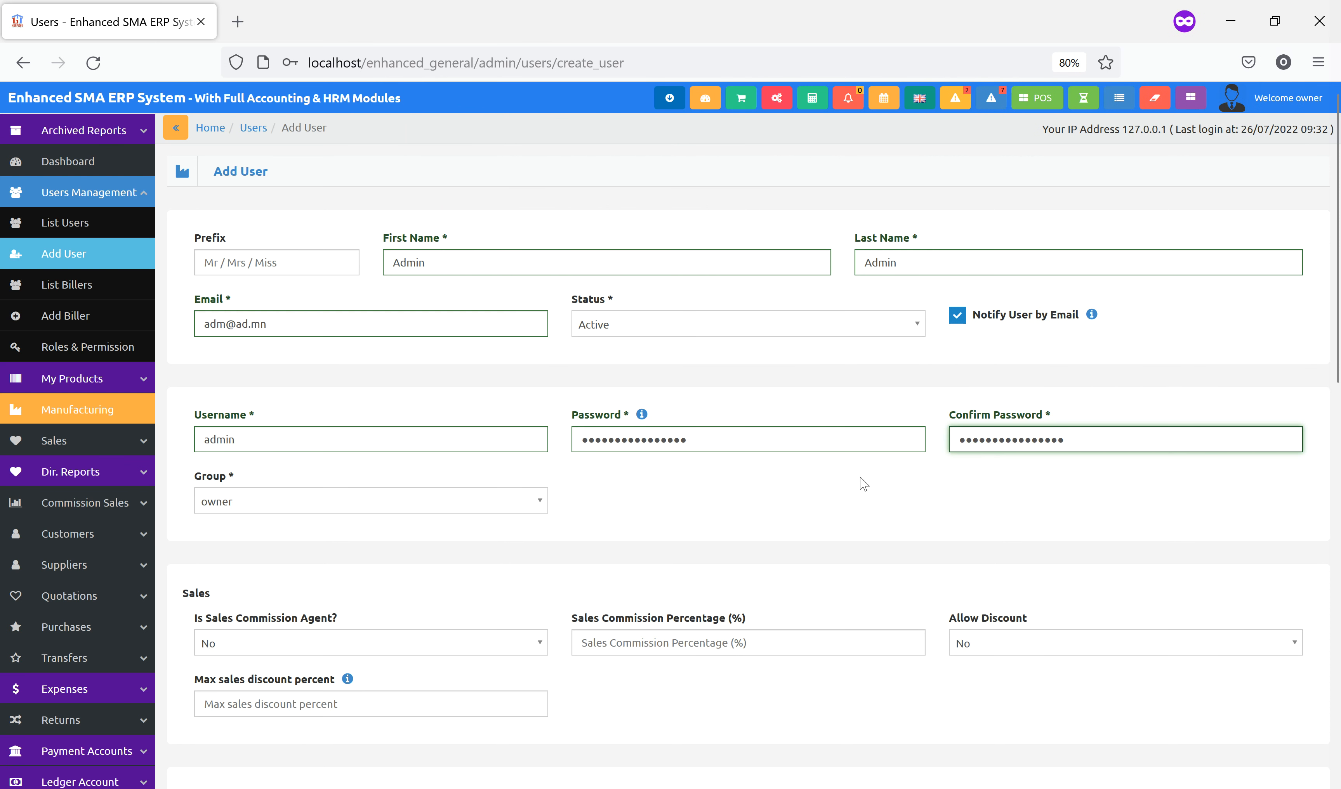
click(501, 503)
click(279, 569)
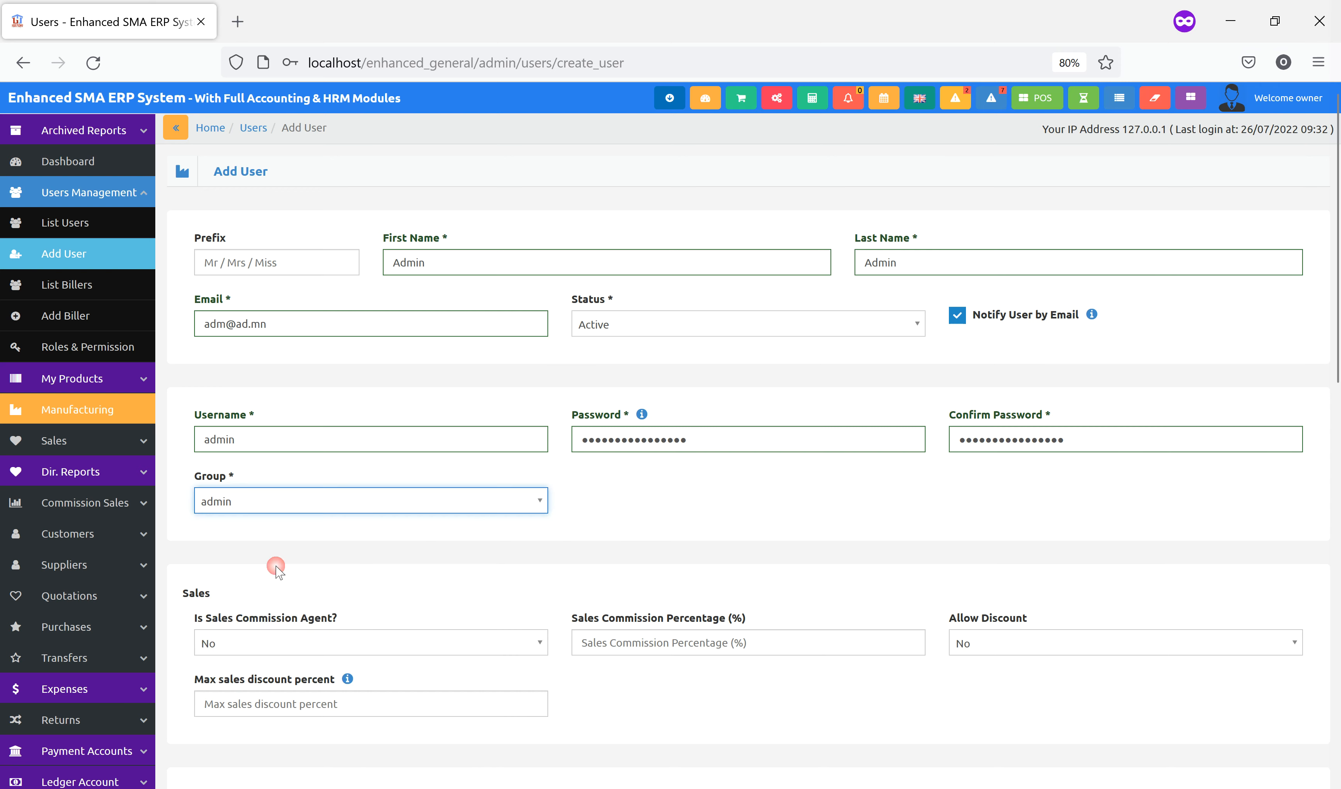
scroll(706, 504, down, 5)
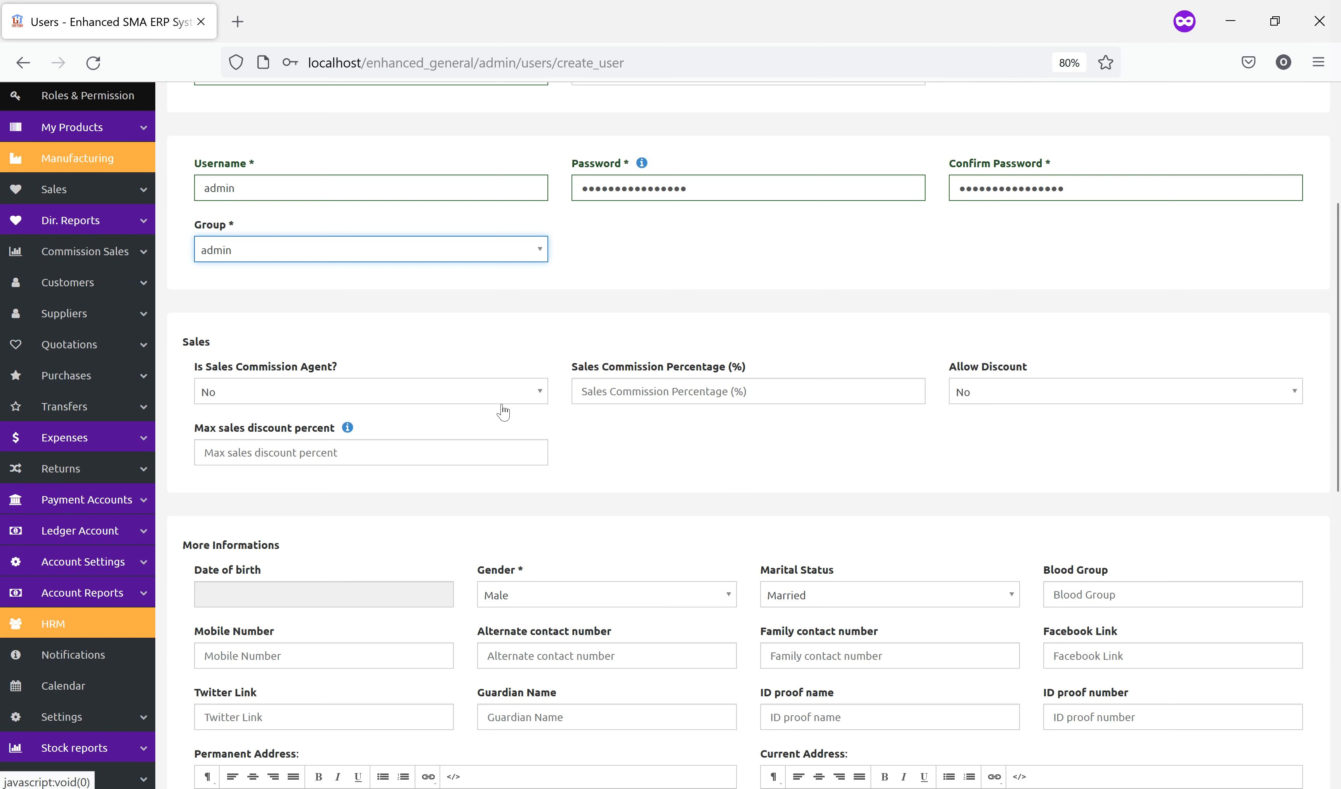
click(487, 401)
click(677, 454)
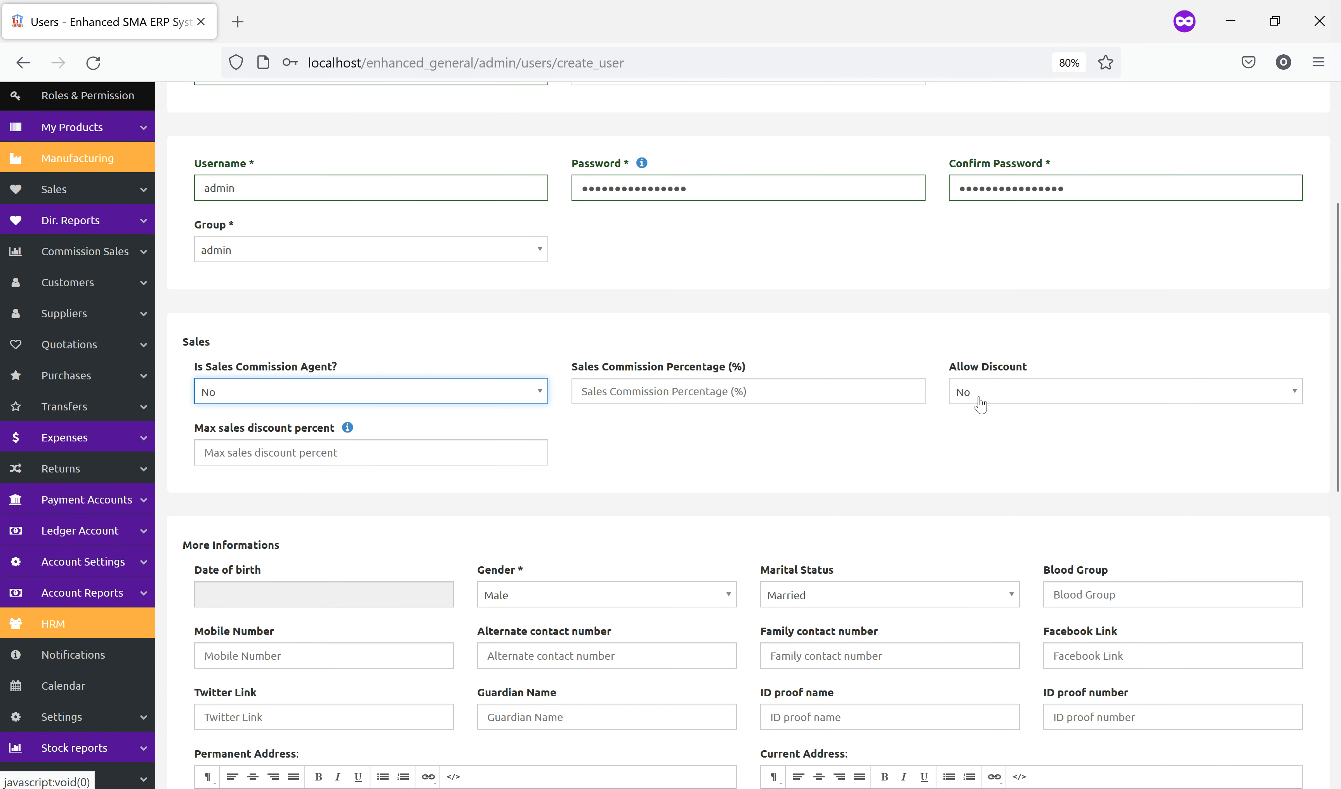
scroll(746, 510, down, 6)
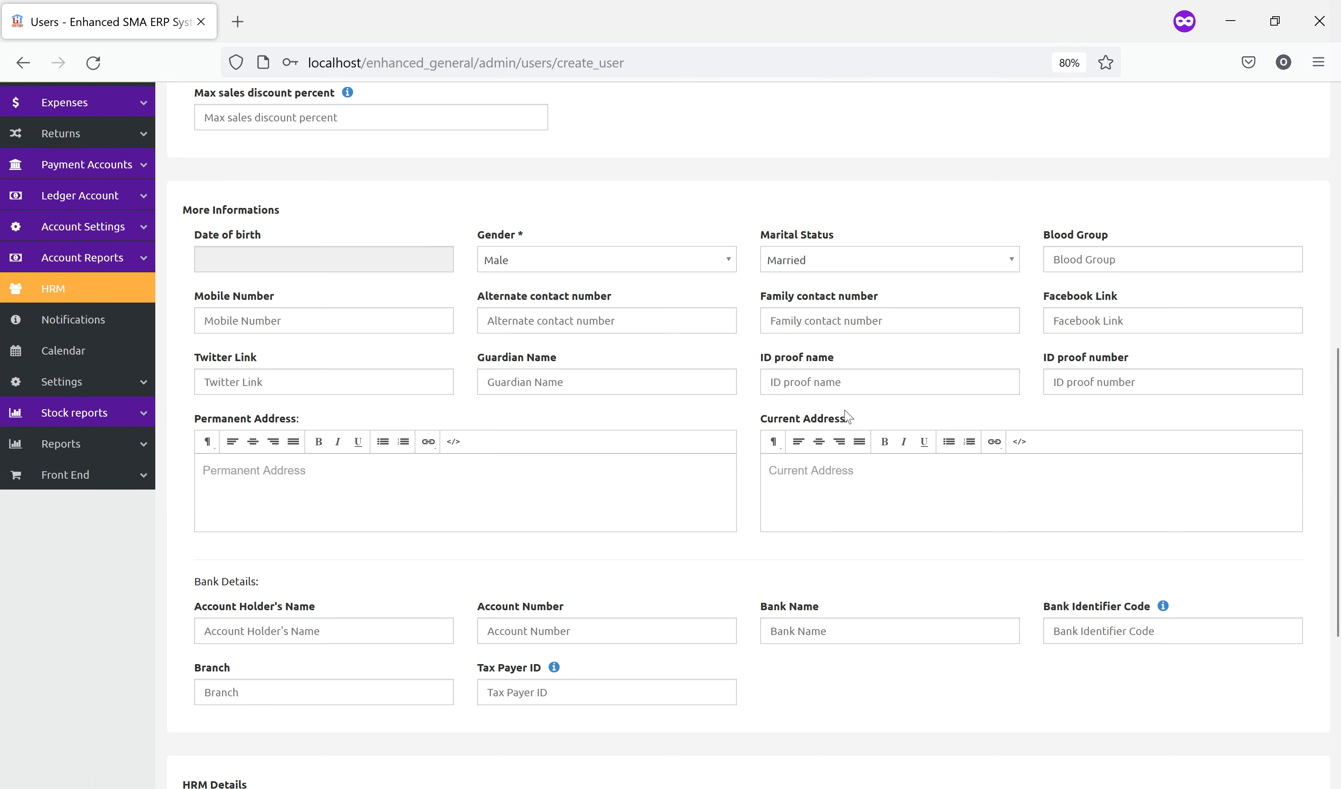
scroll(720, 477, down, 5)
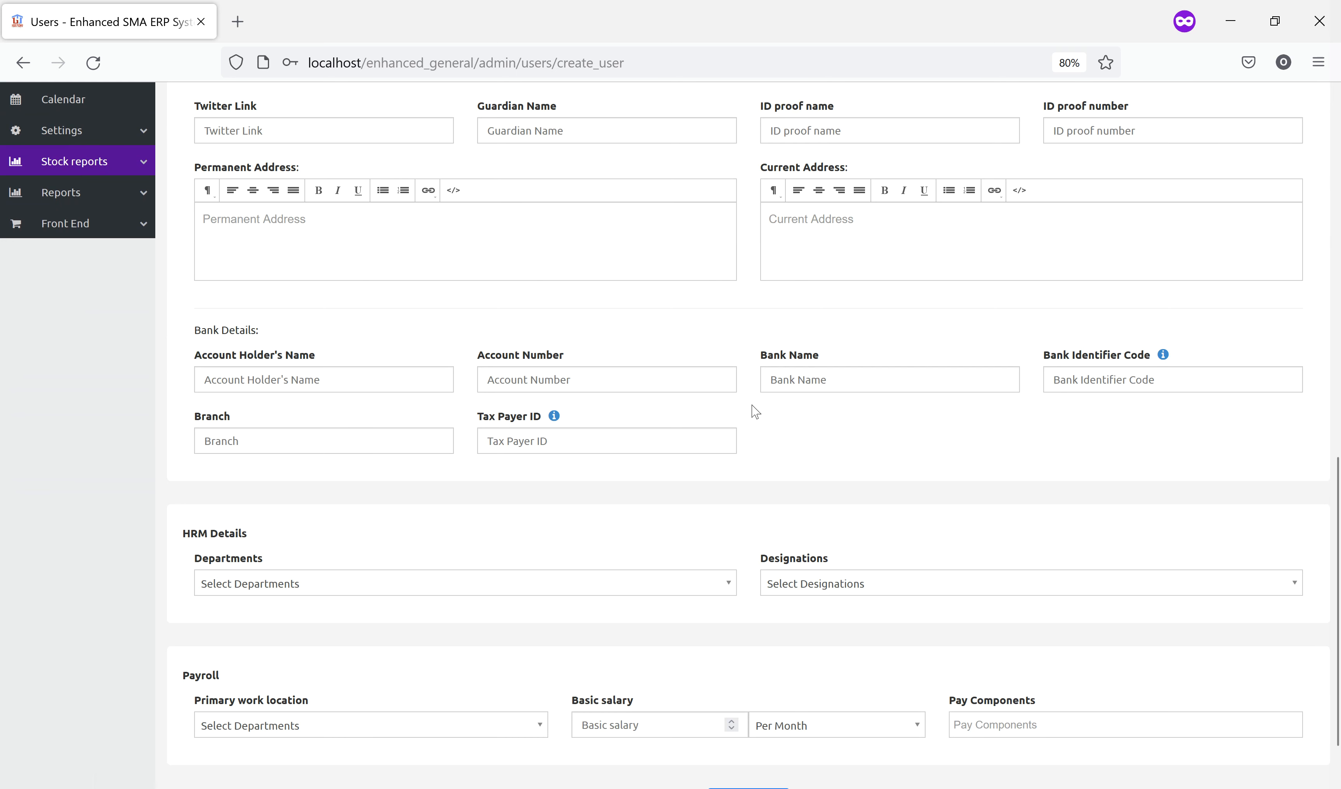
Set department HRM Department, designation Human Resource Manager and work location Warehouse I
scroll(488, 488, down, 2)
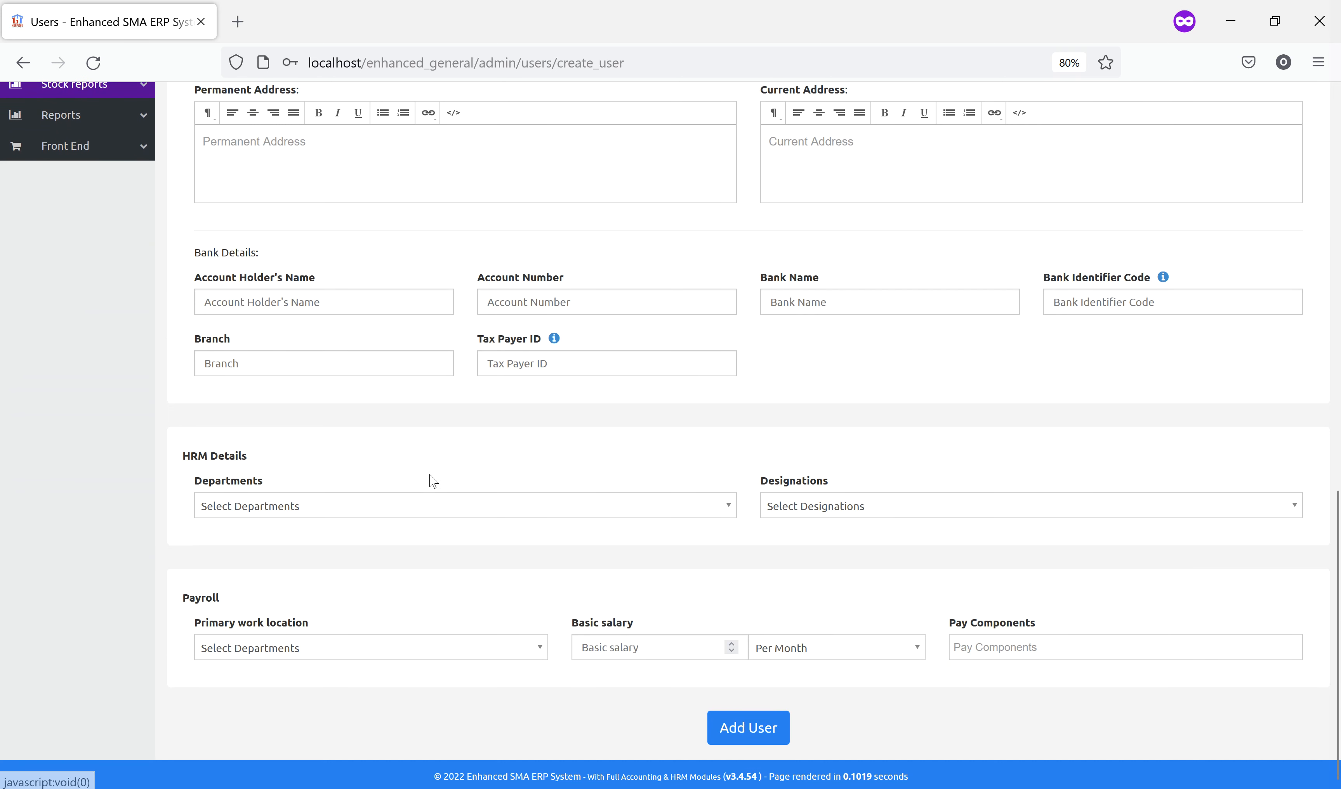
click(393, 507)
click(321, 552)
click(878, 506)
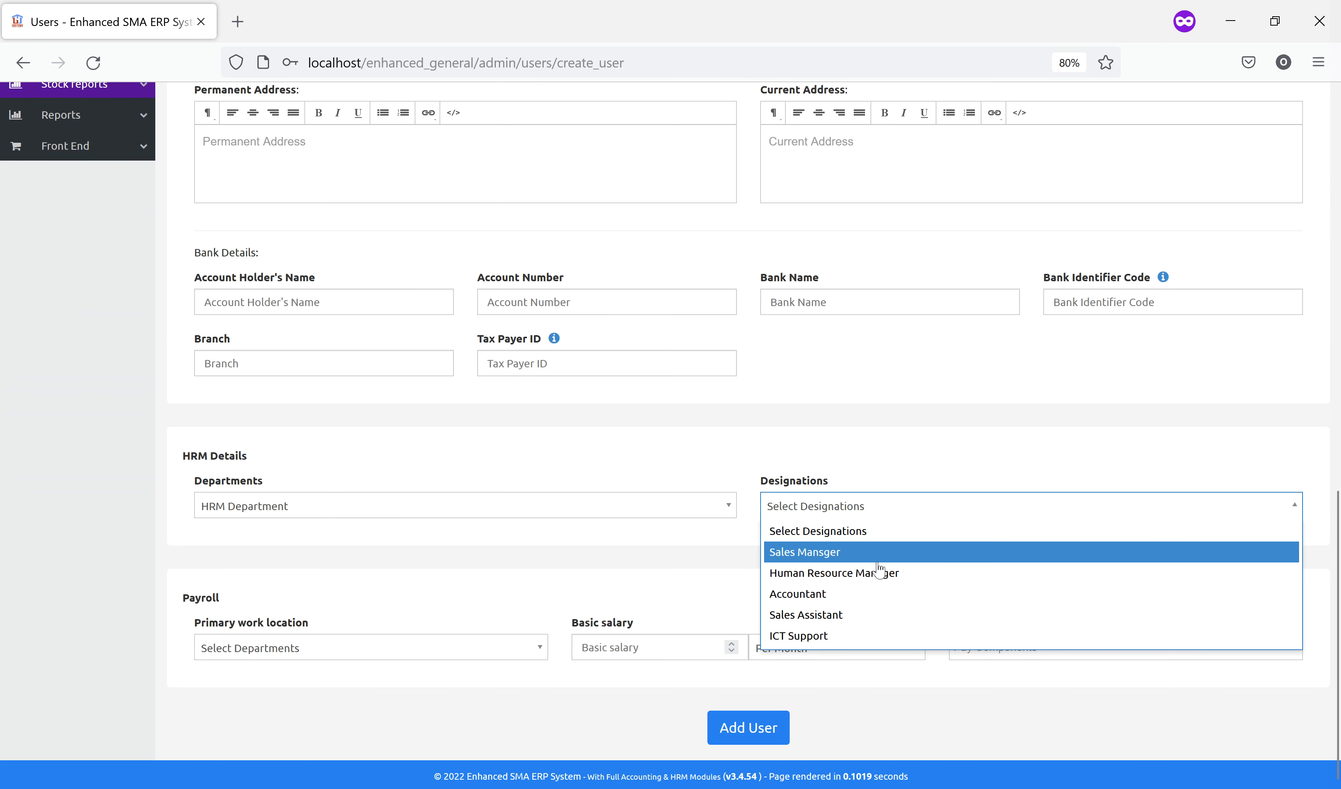
click(865, 575)
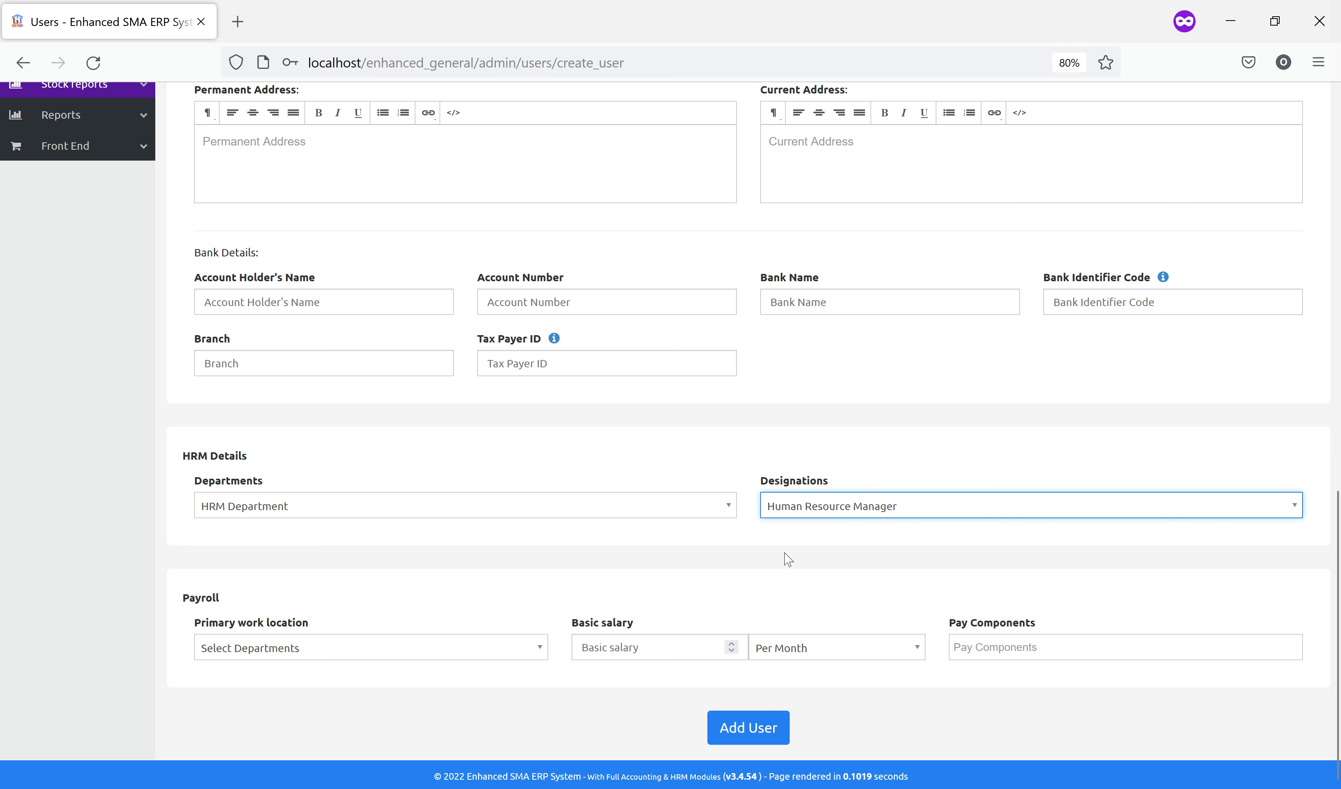
click(391, 657)
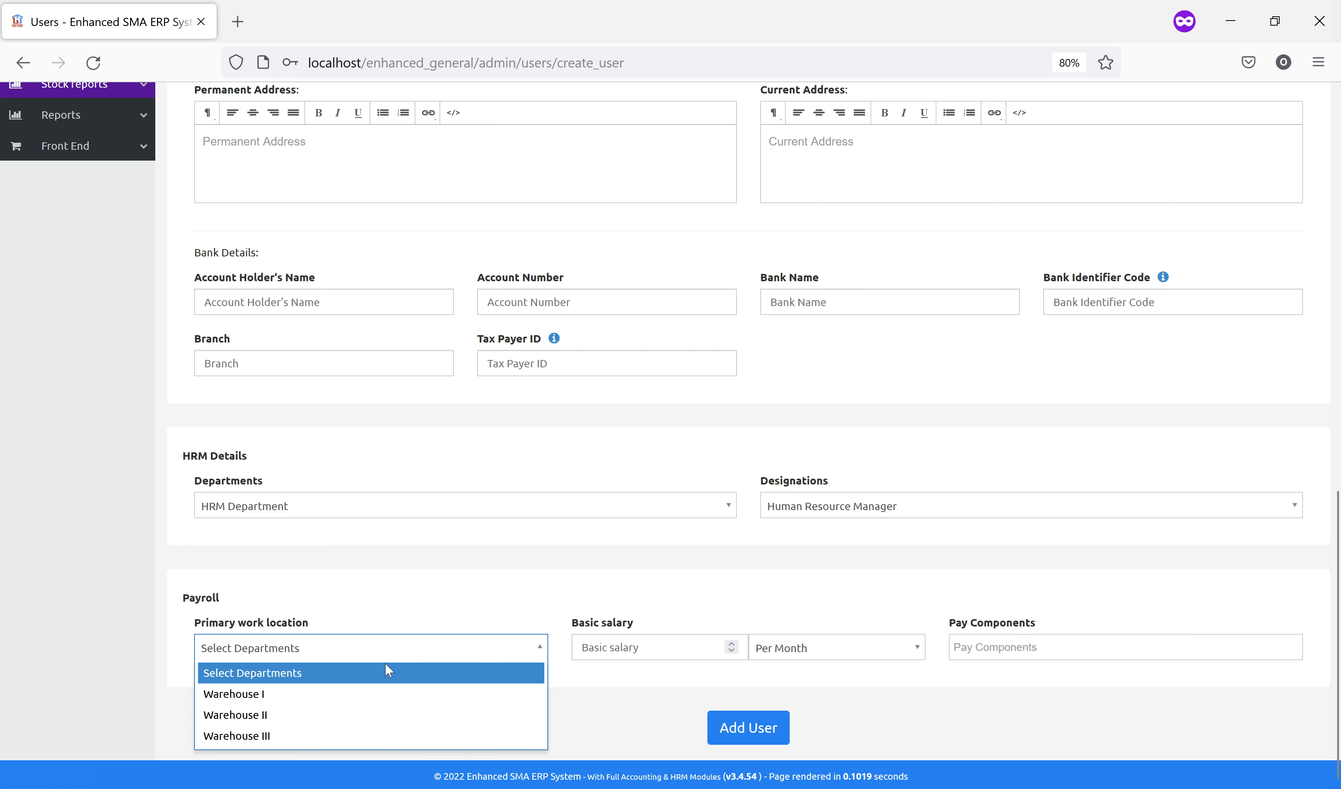
click(326, 694)
Enter basic salary 80000 per month and leave pay components empty
click(592, 656)
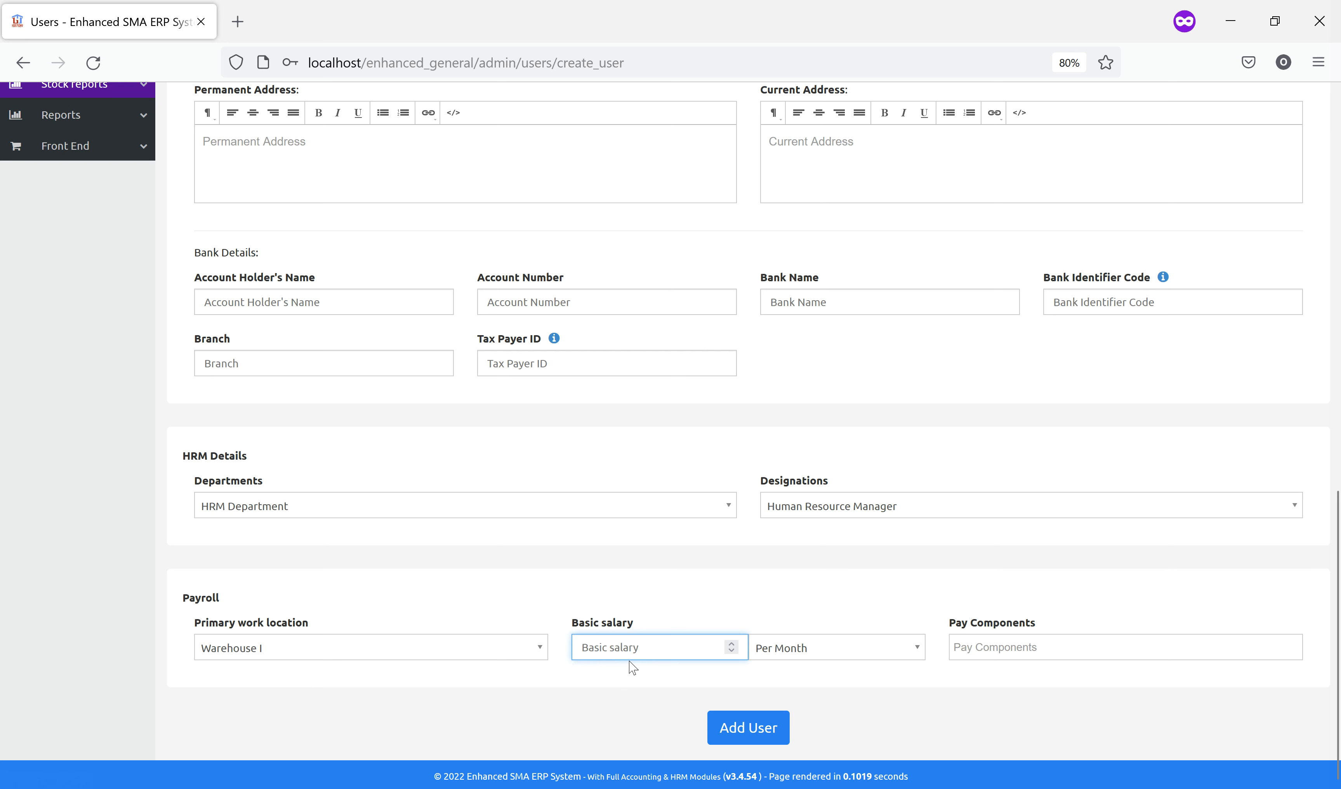
text(80000)
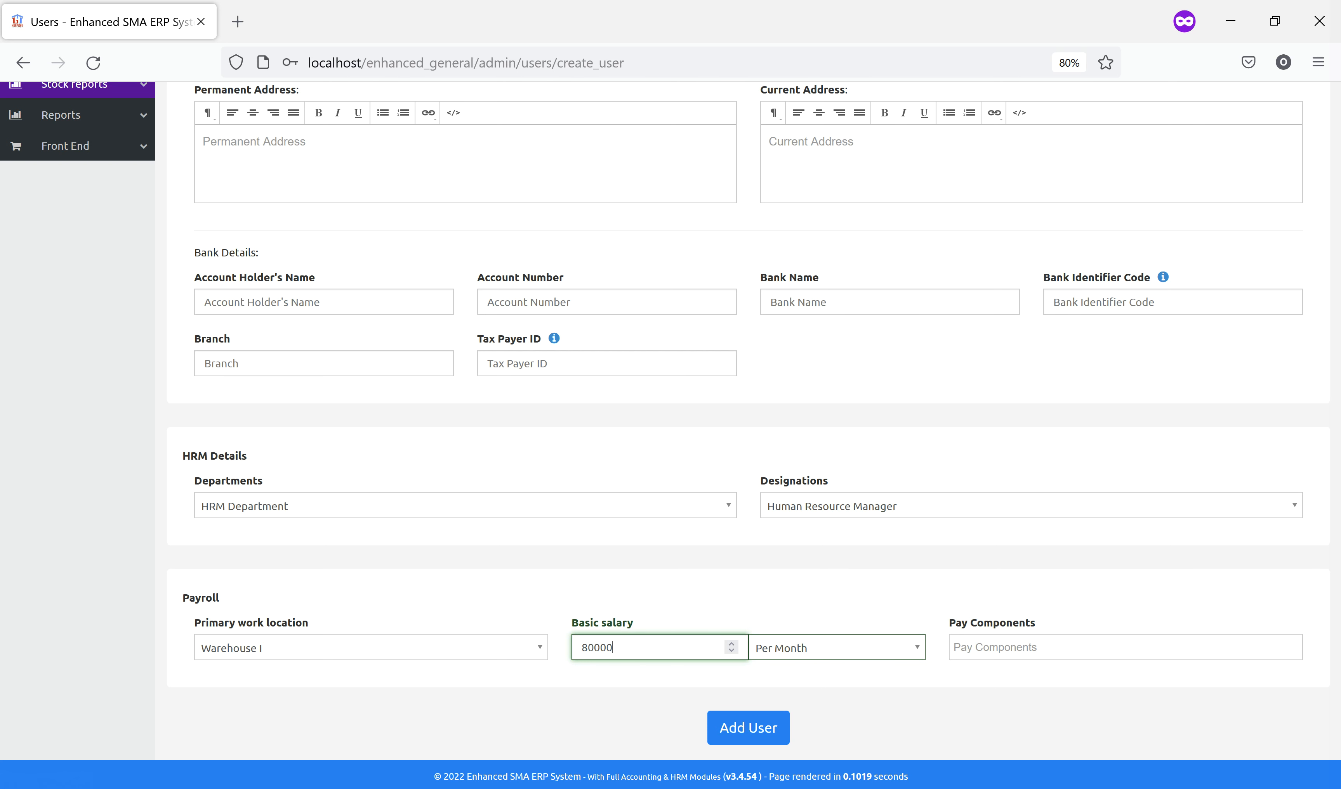
click(828, 653)
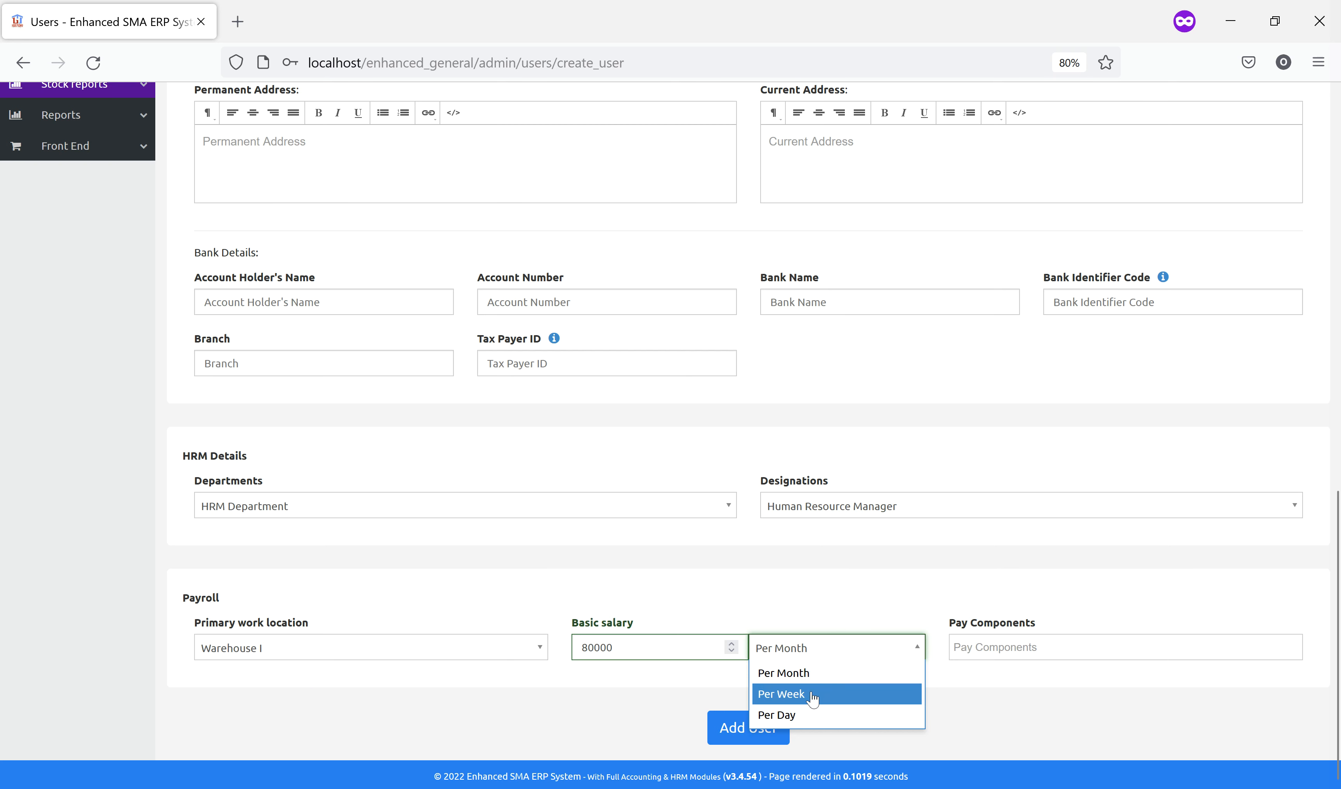
click(1018, 706)
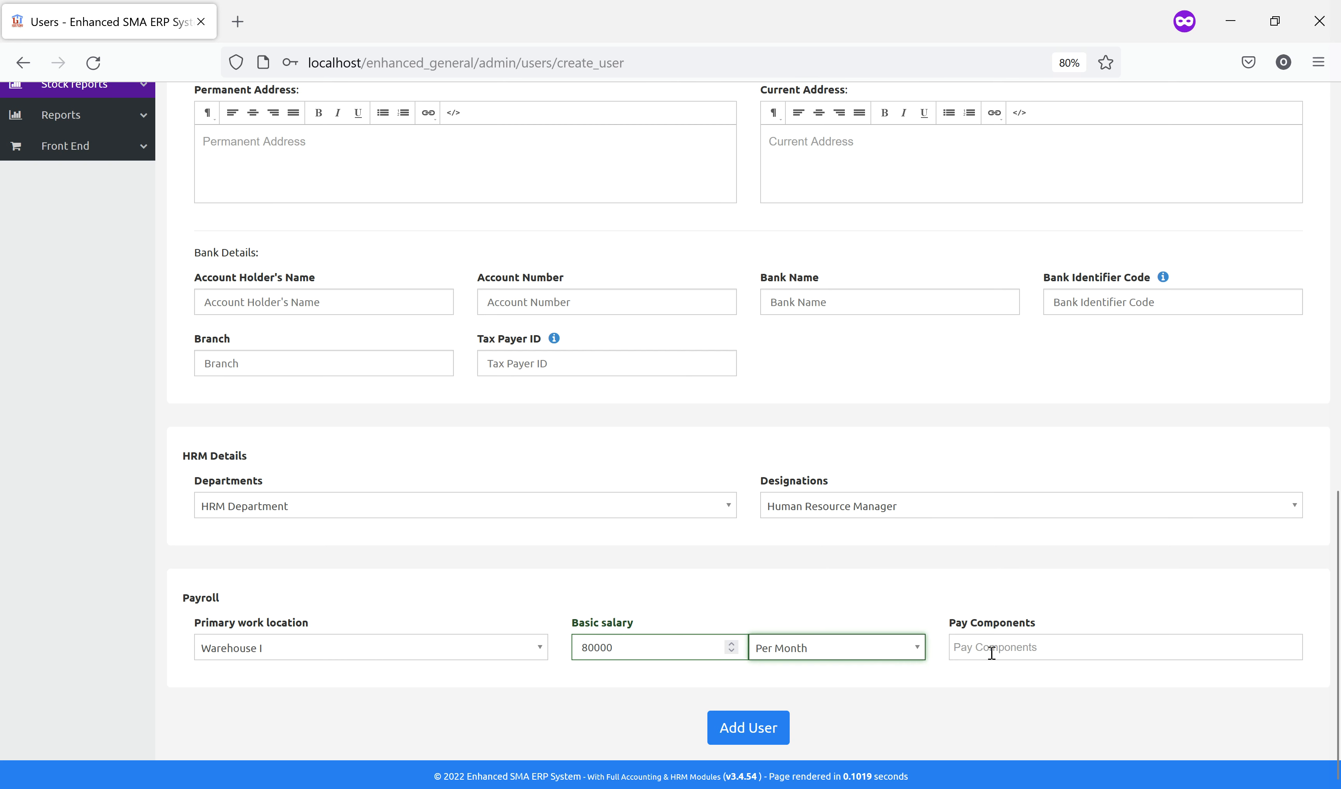
click(981, 645)
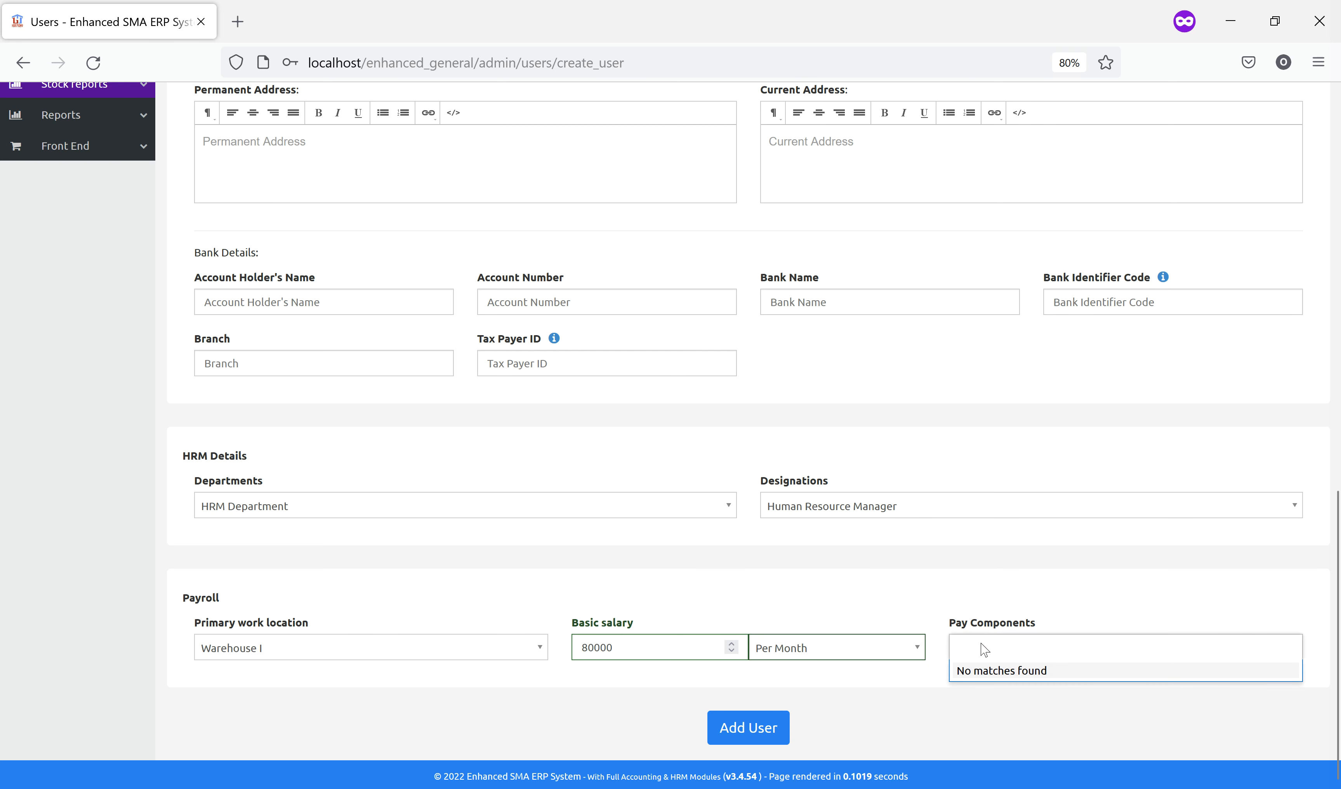
click(918, 697)
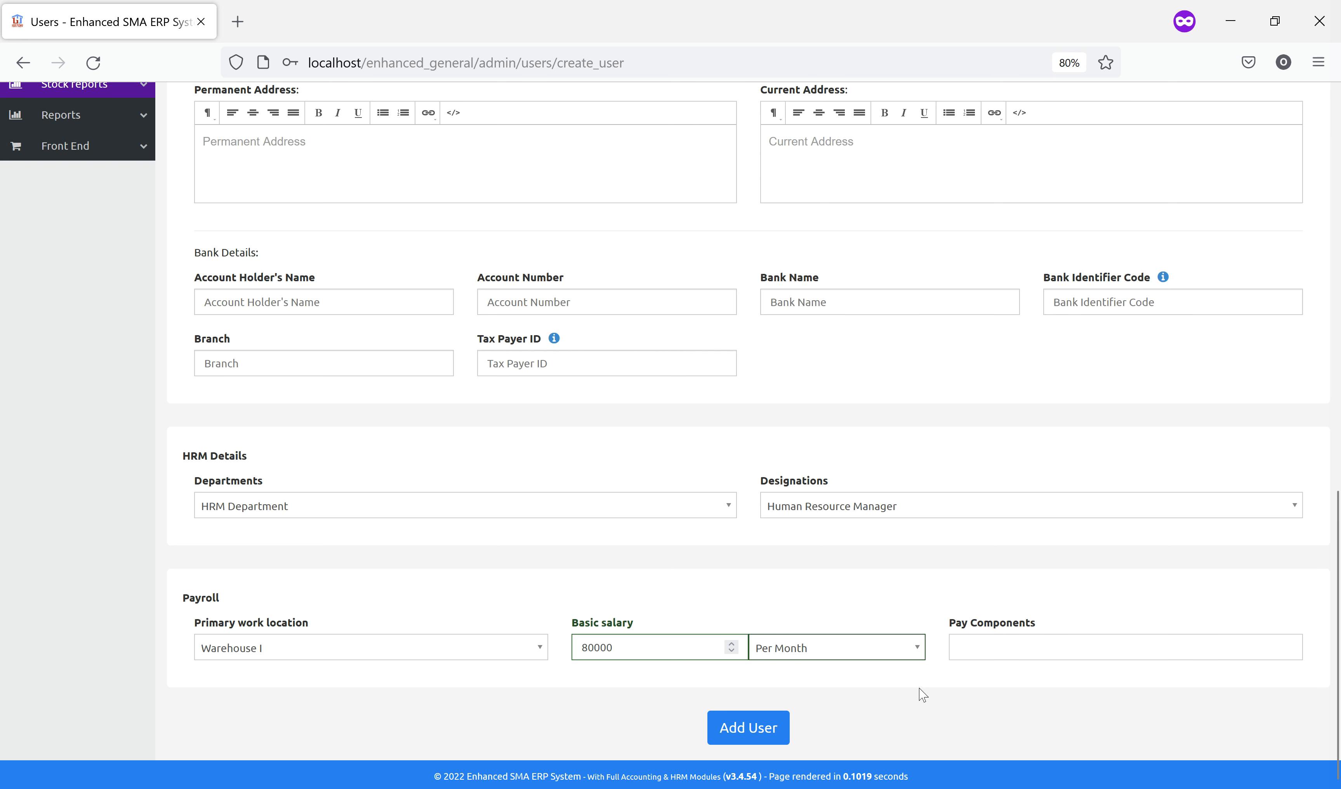
click(998, 642)
key(Escape)
click(994, 646)
Save the Admin user account, then go to the User Groups list under Roles & Permission
click(767, 727)
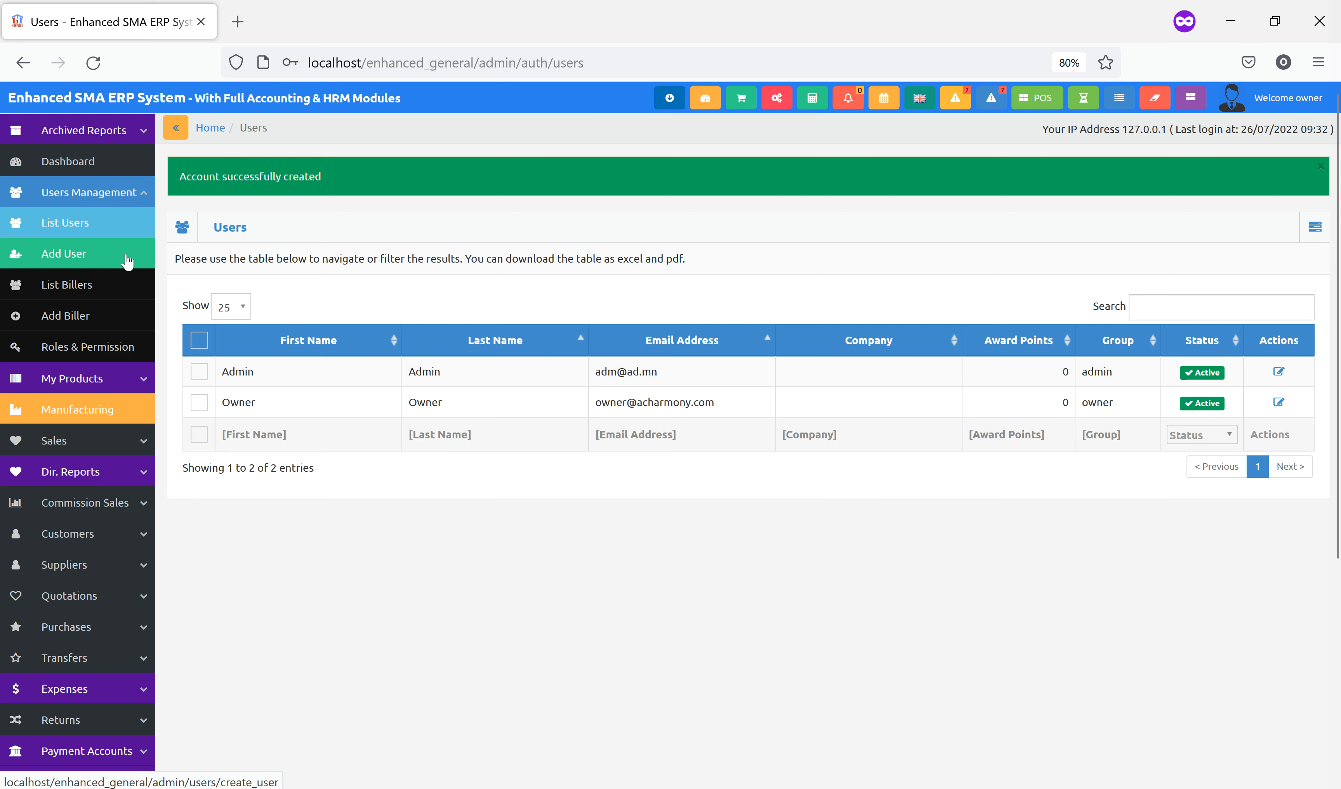
click(107, 343)
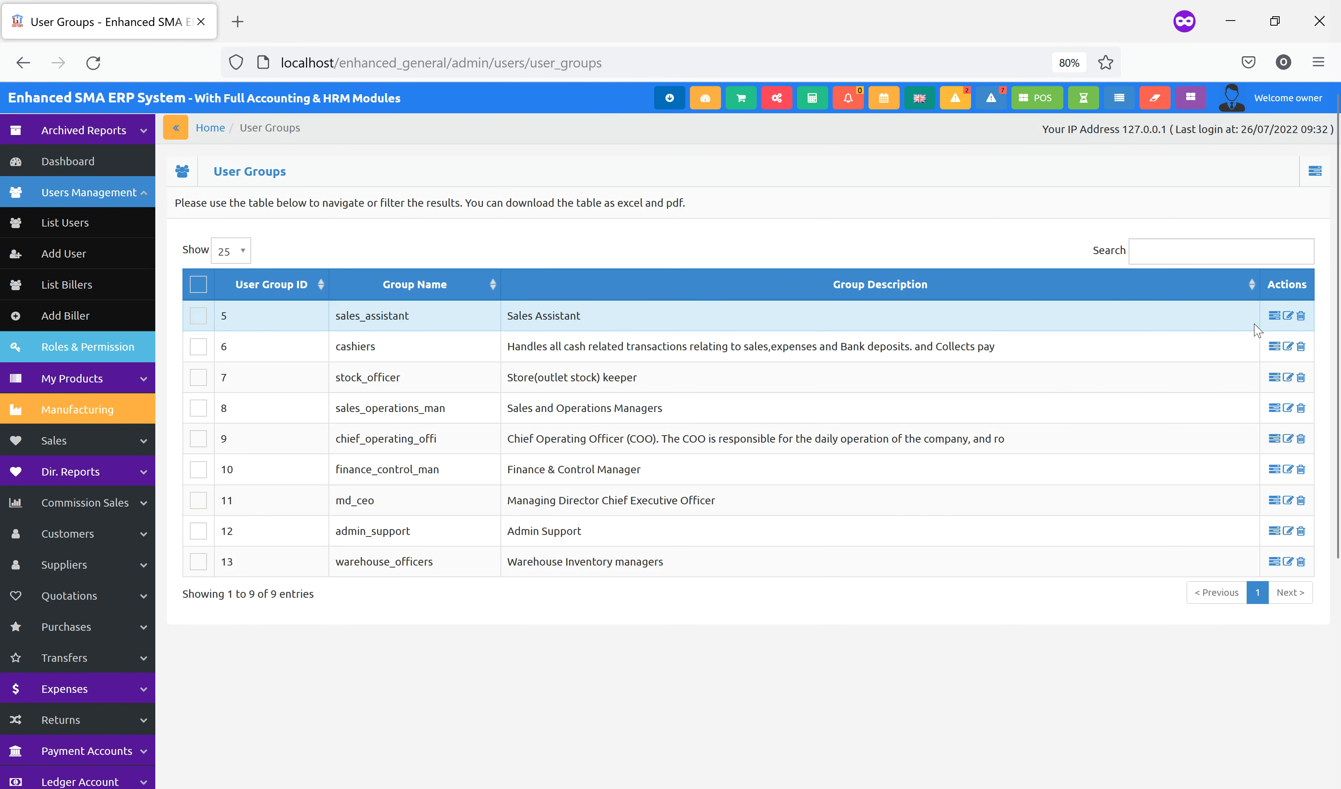
Review the sales_assistant group's HRM permissions, then return to the HRM dashboard
click(1272, 317)
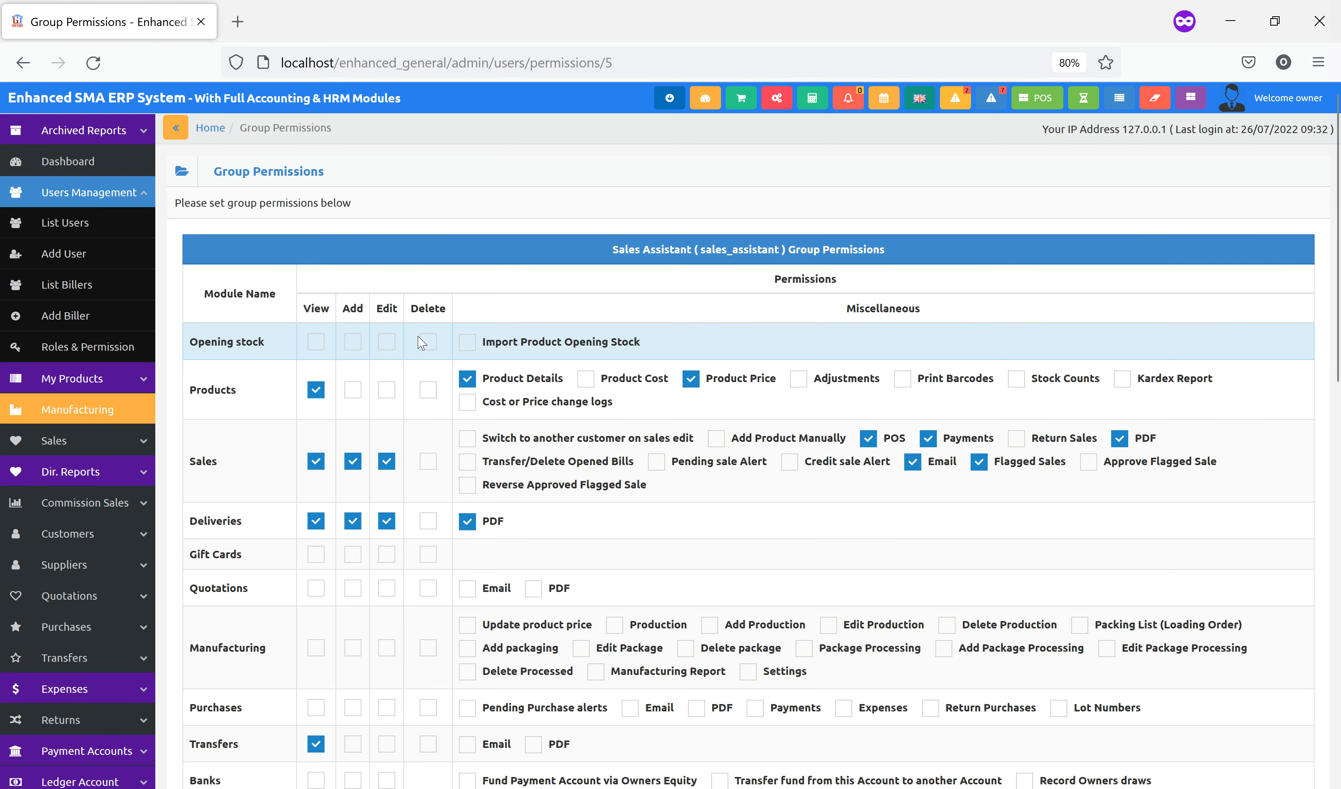
scroll(249, 440, down, 3)
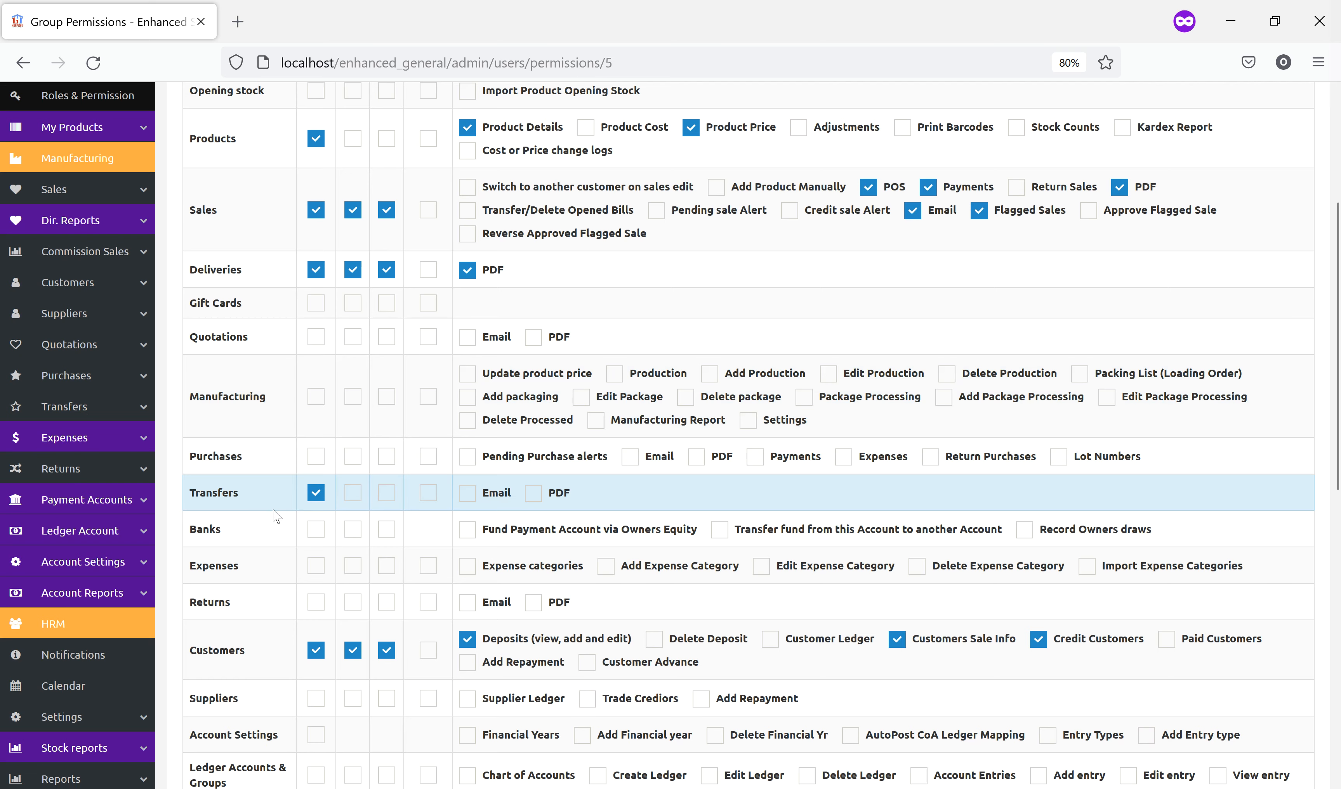
scroll(260, 523, down, 1)
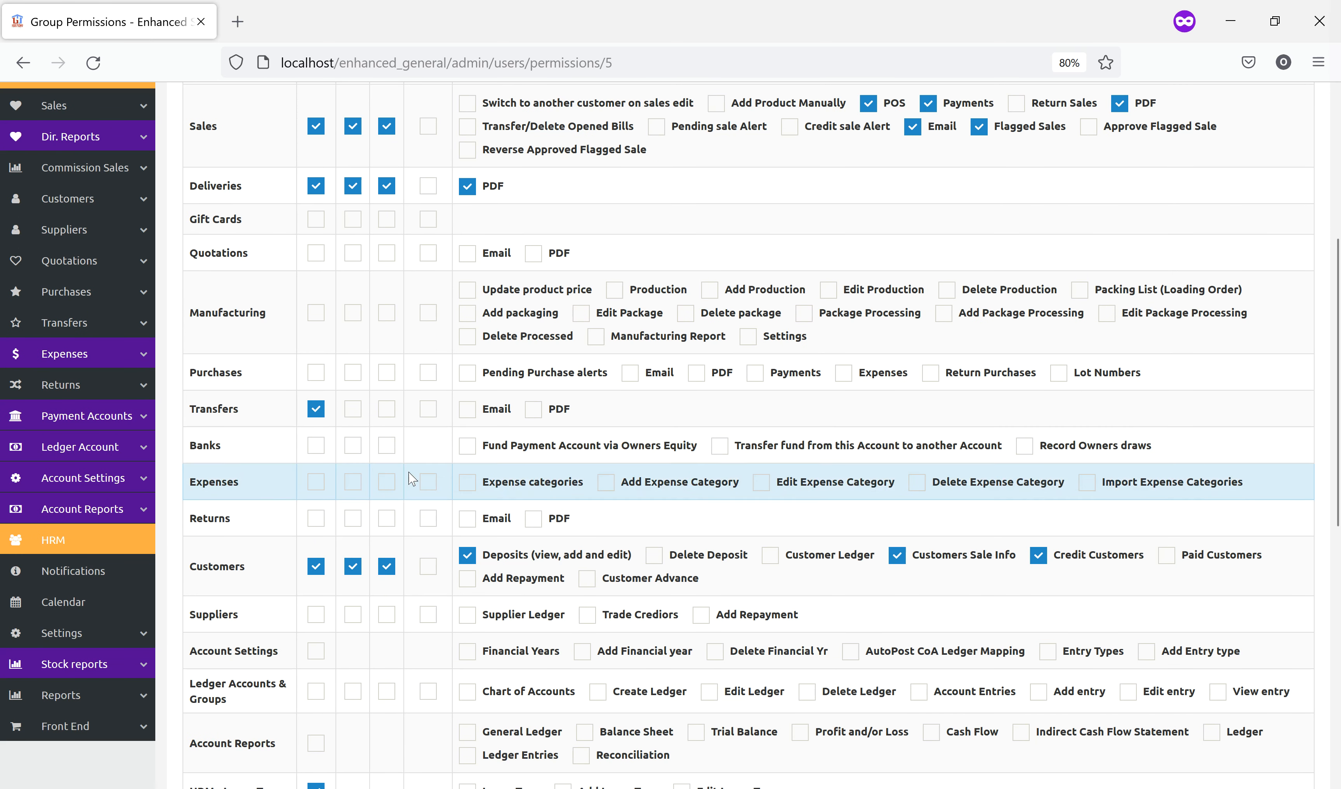
scroll(227, 564, down, 2)
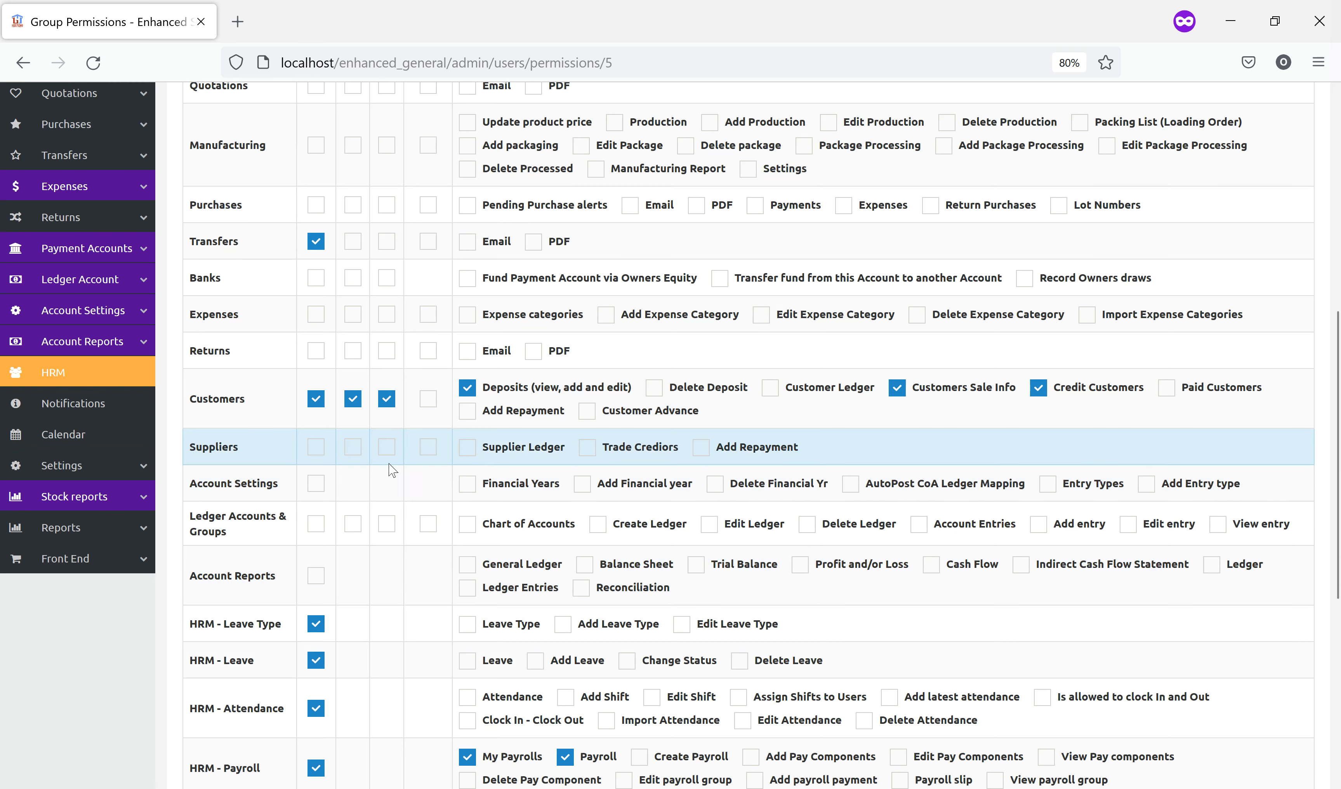
scroll(514, 515, down, 2)
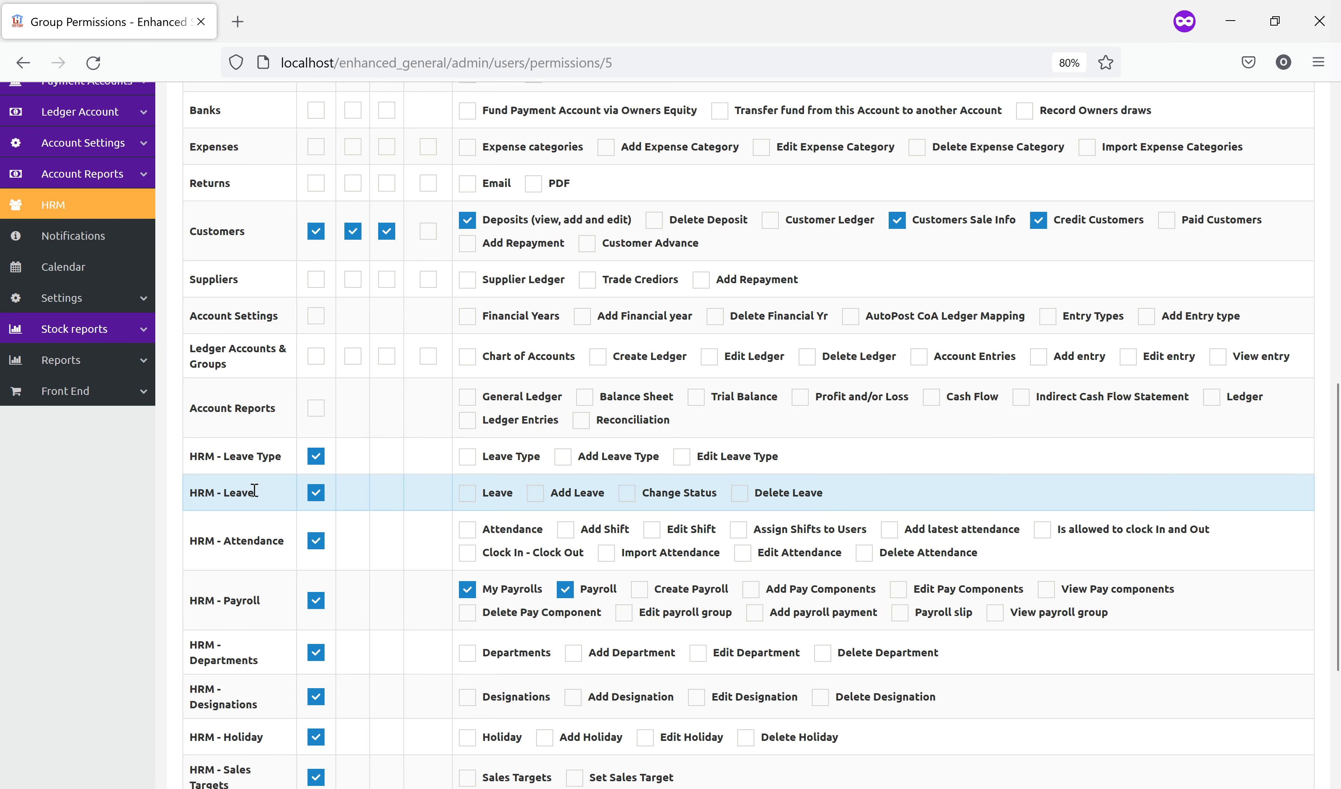
scroll(466, 557, down, 2)
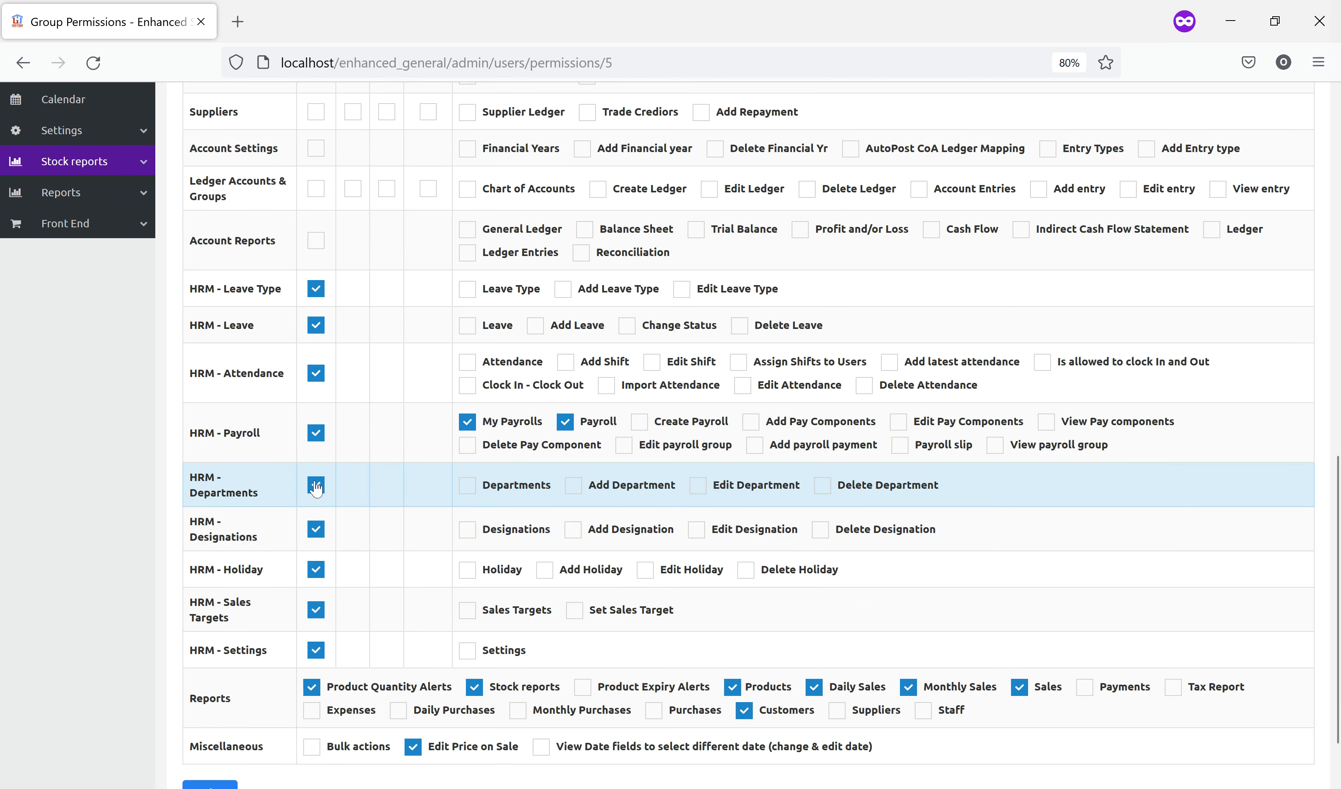
scroll(412, 615, down, 2)
scroll(339, 460, up, 5)
scroll(339, 460, up, 2)
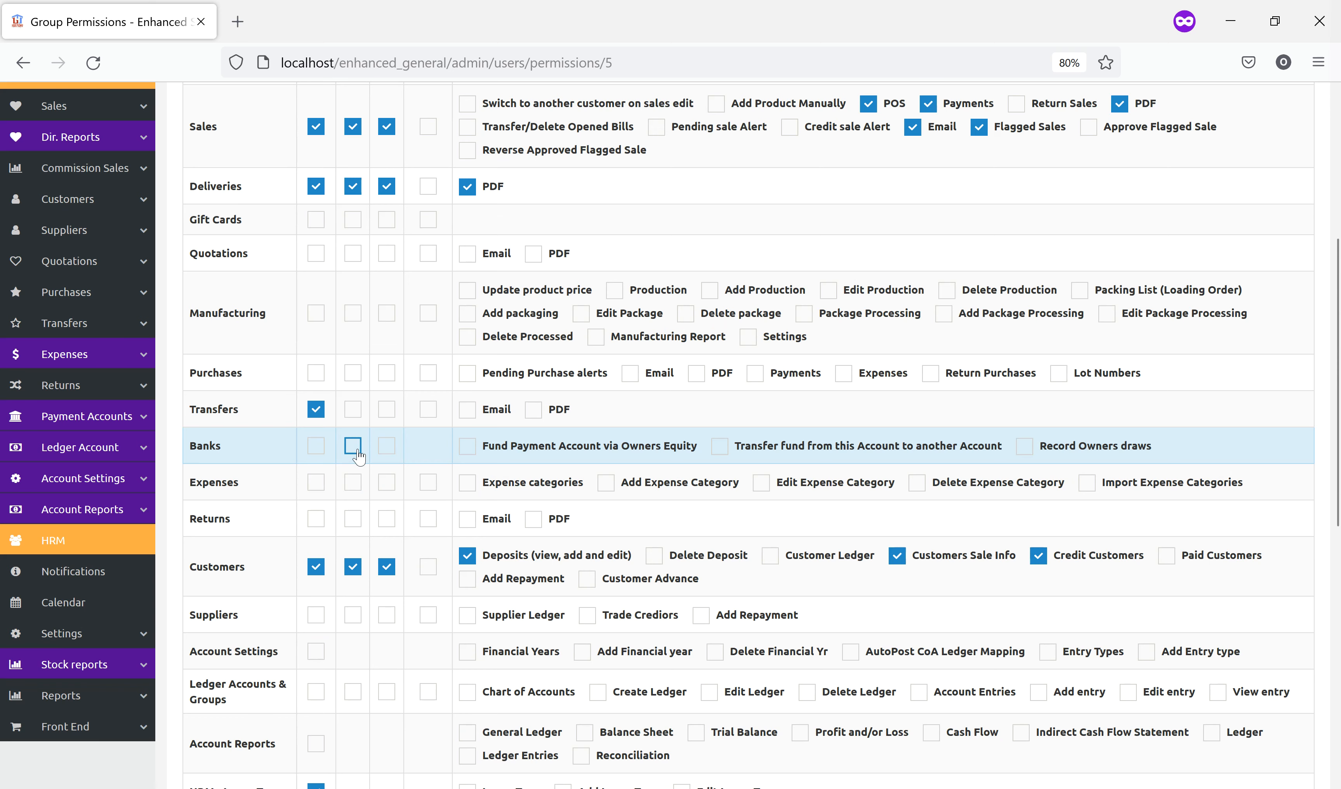
click(68, 537)
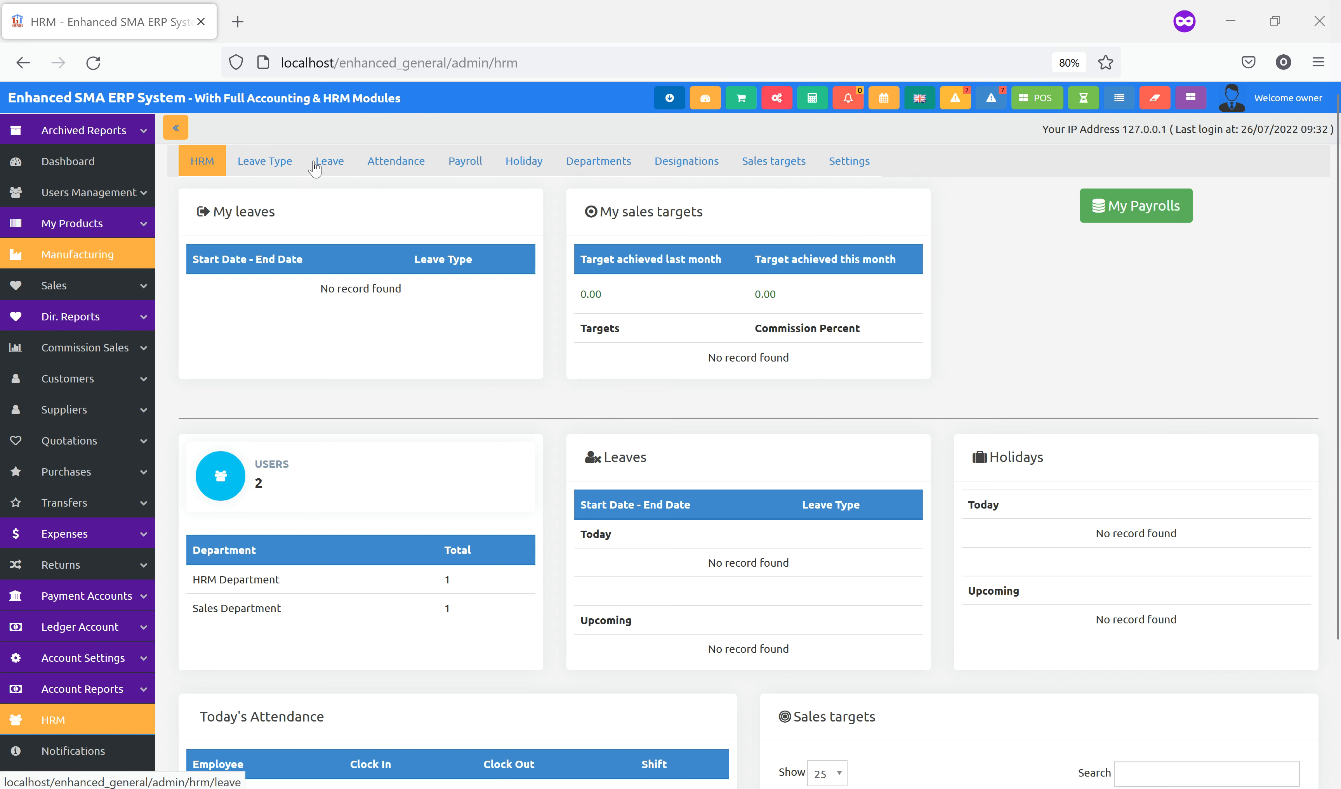
Open the Leave Type list, then open the Add Leave Type form and cancel it
click(290, 169)
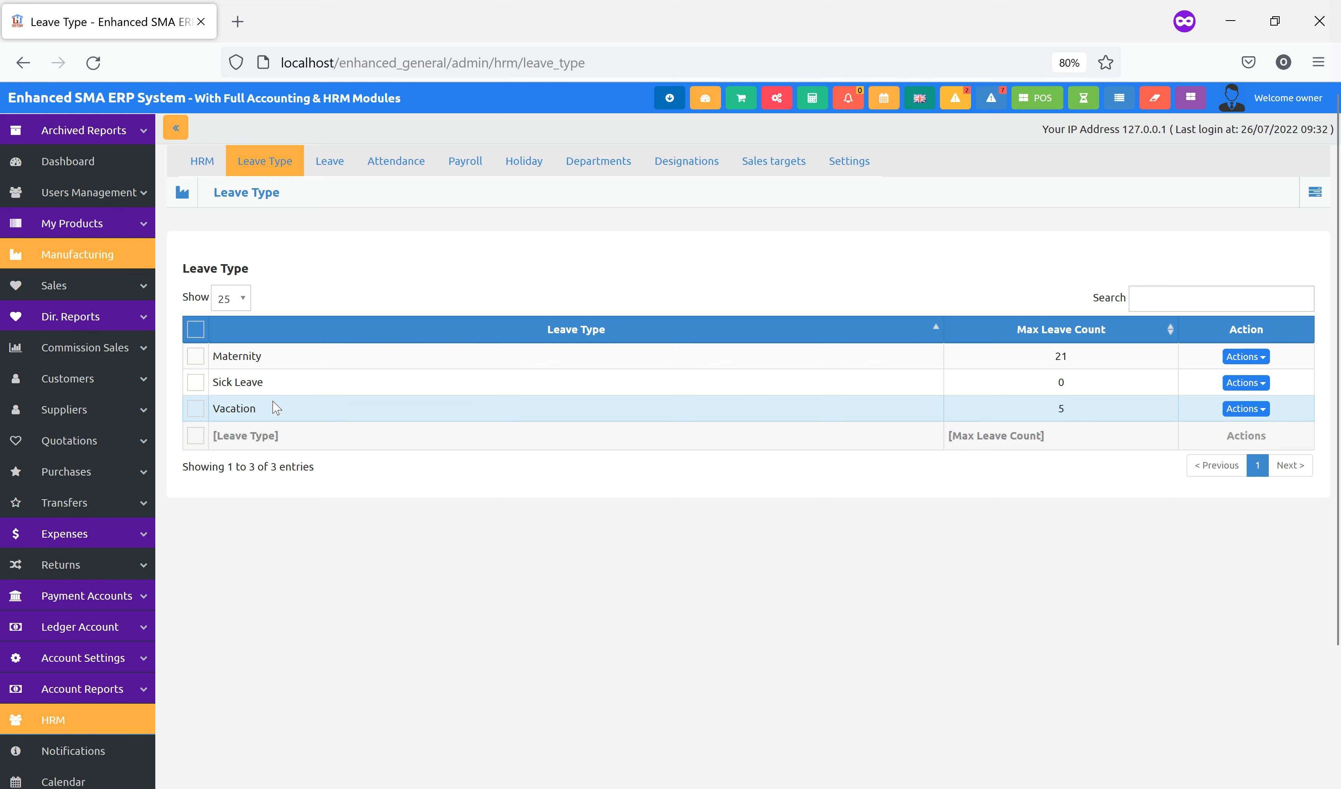
click(1314, 192)
click(1285, 226)
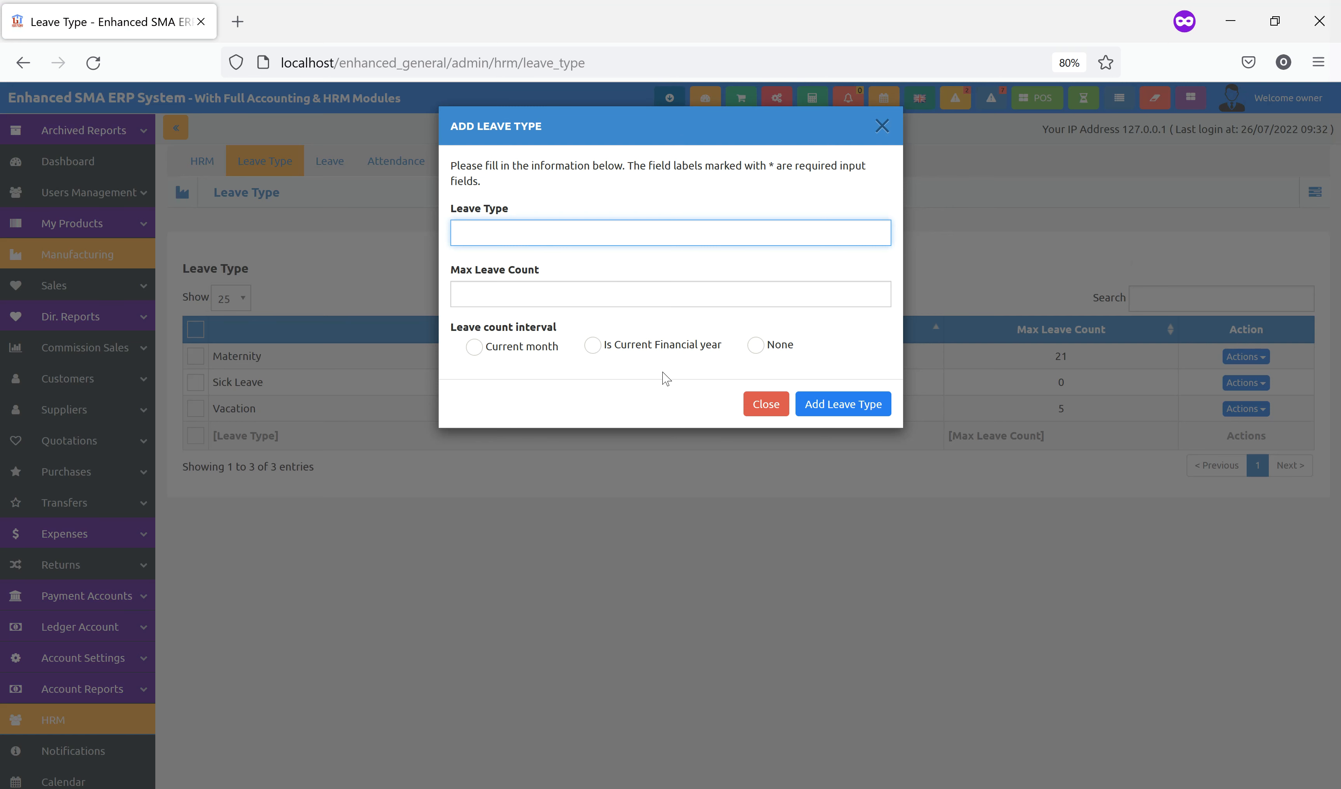
click(877, 124)
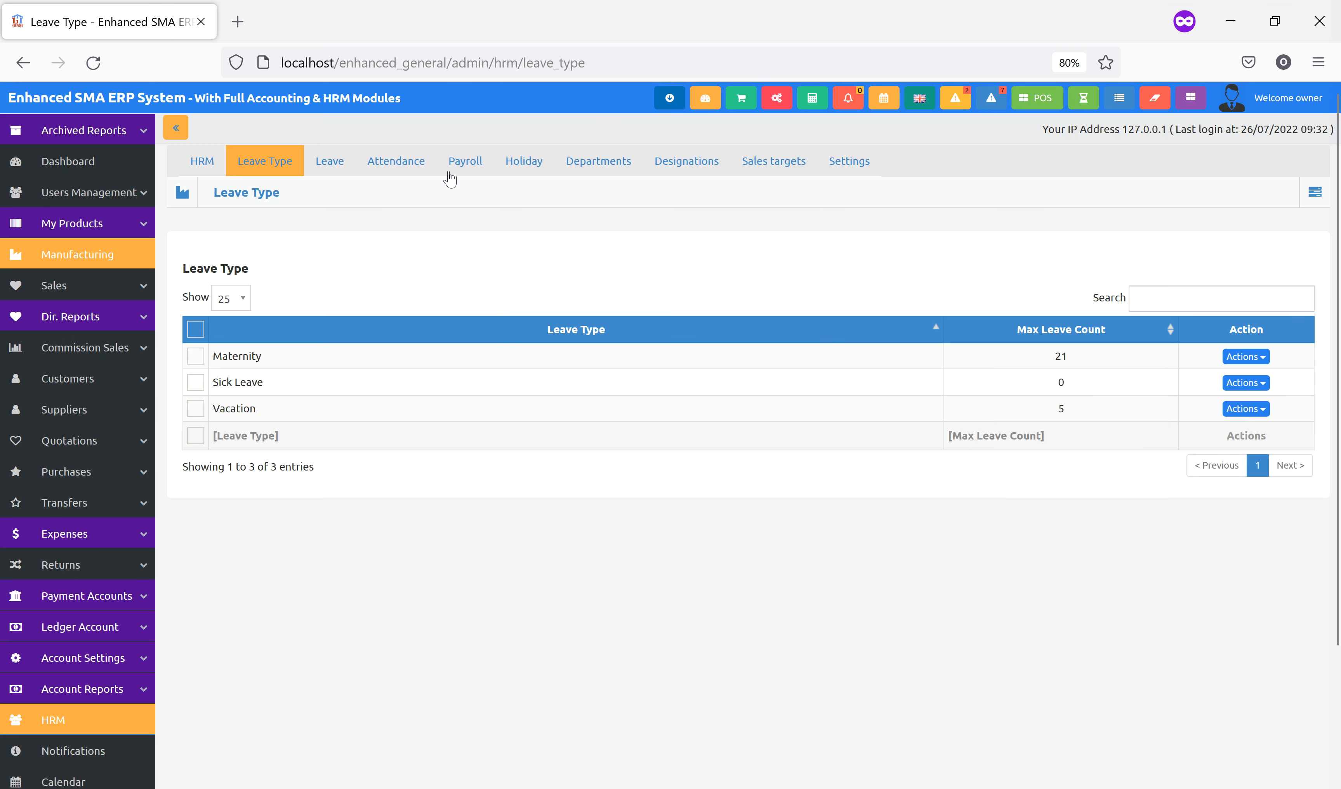
Filter the Leave page to the owner employee, showing no records and an all-zero summary
click(326, 164)
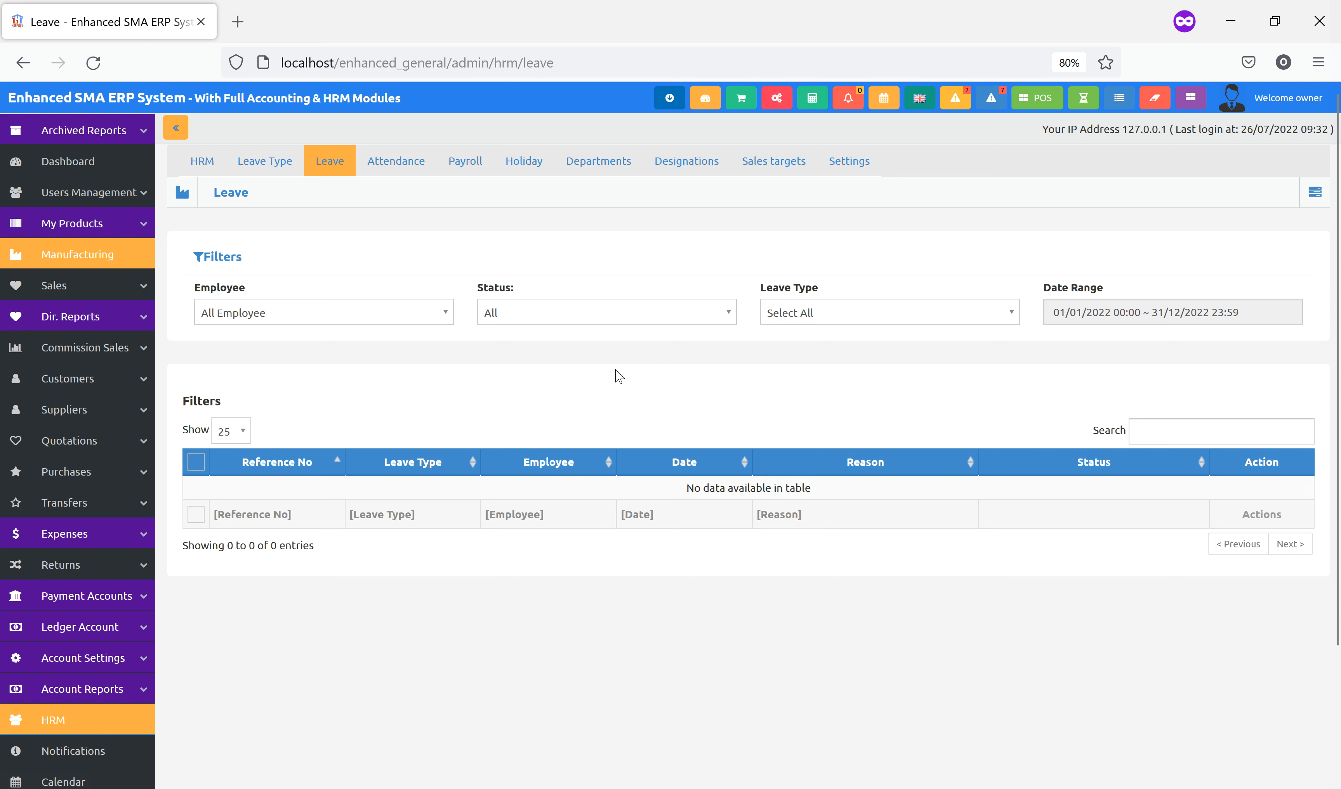
click(375, 308)
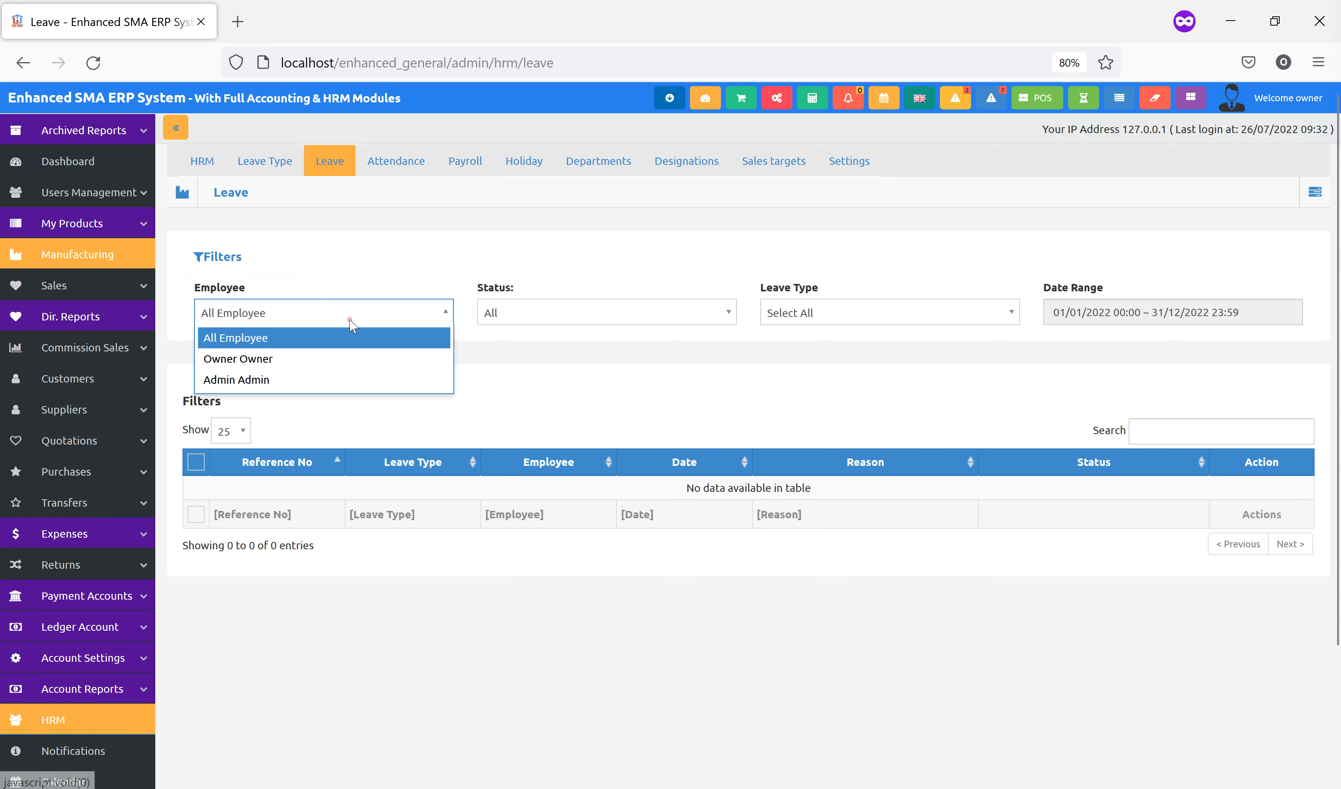
click(285, 363)
scroll(645, 434, down, 3)
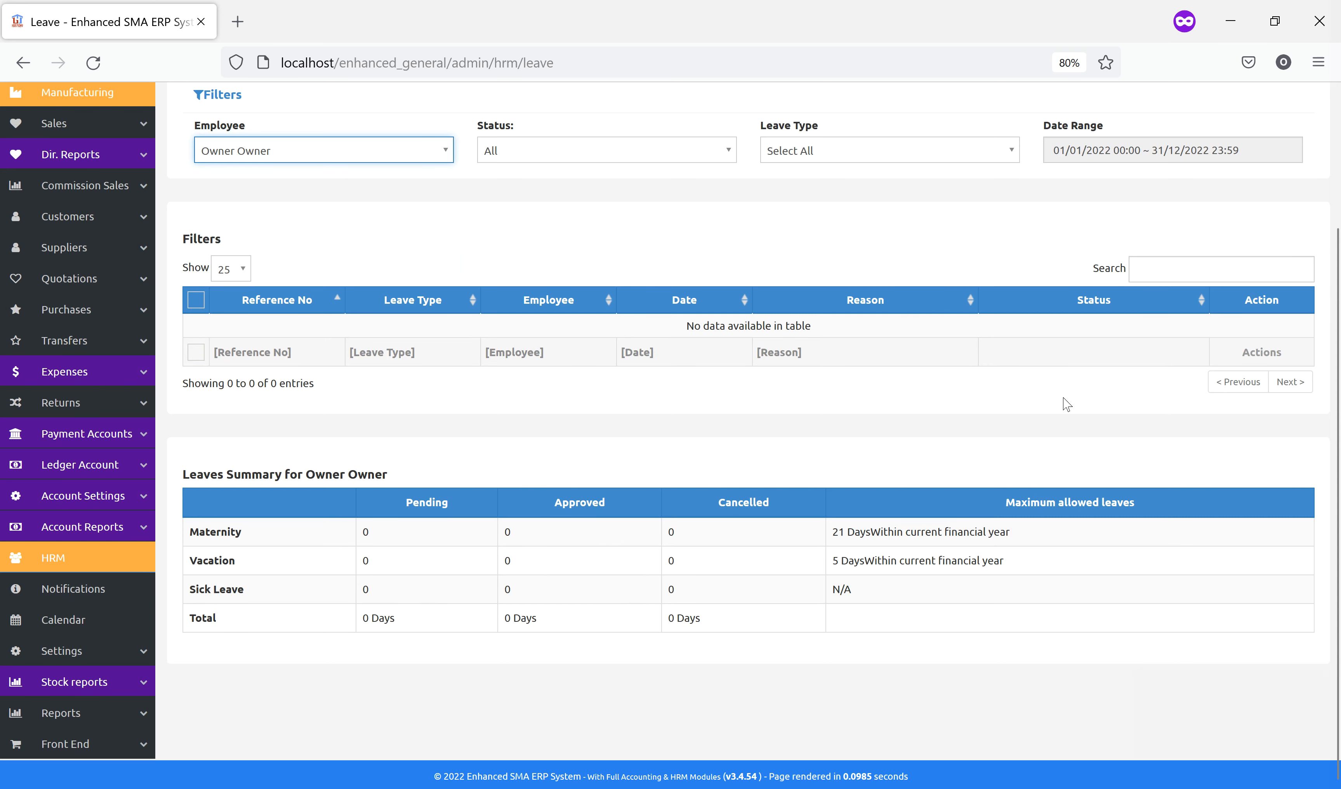
scroll(1054, 411, up, 3)
click(1318, 192)
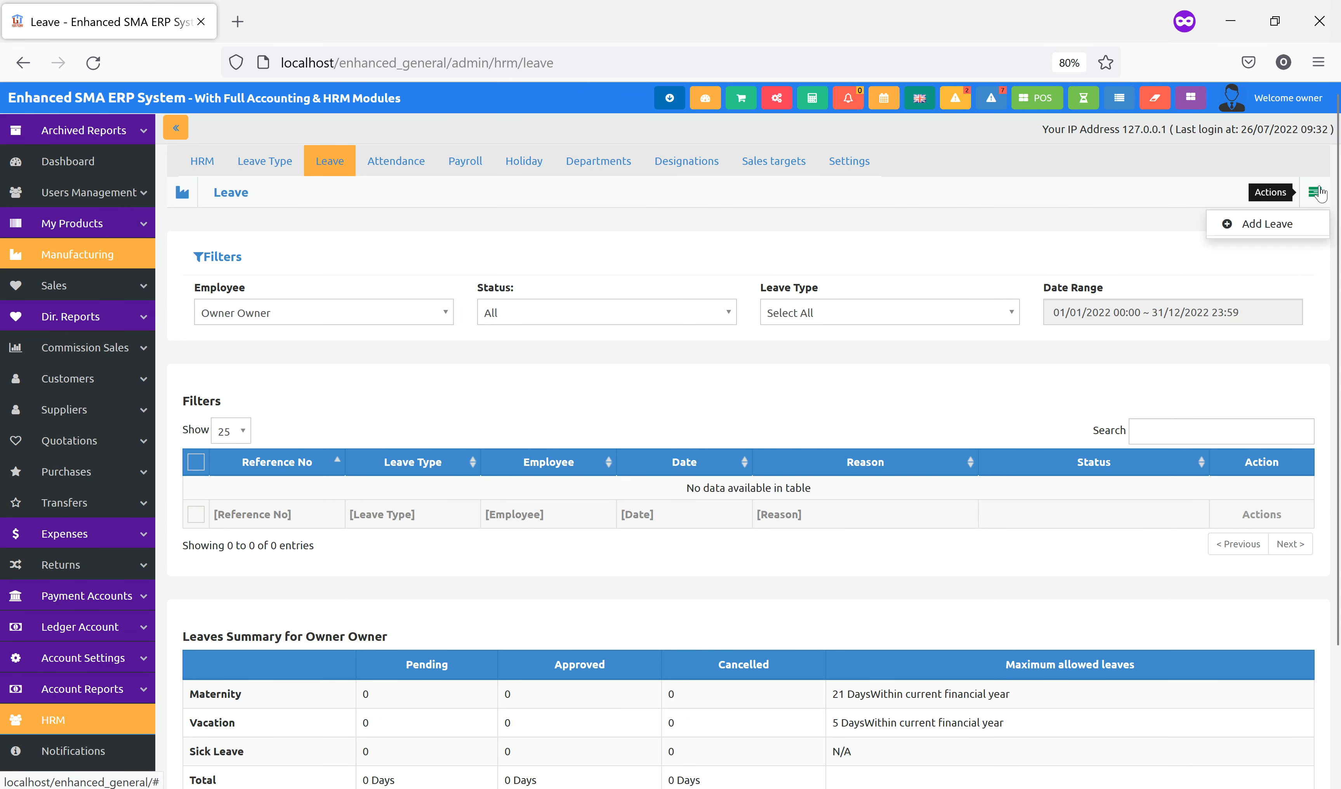
Start a new leave request covering both the owner and admin employees
click(1268, 220)
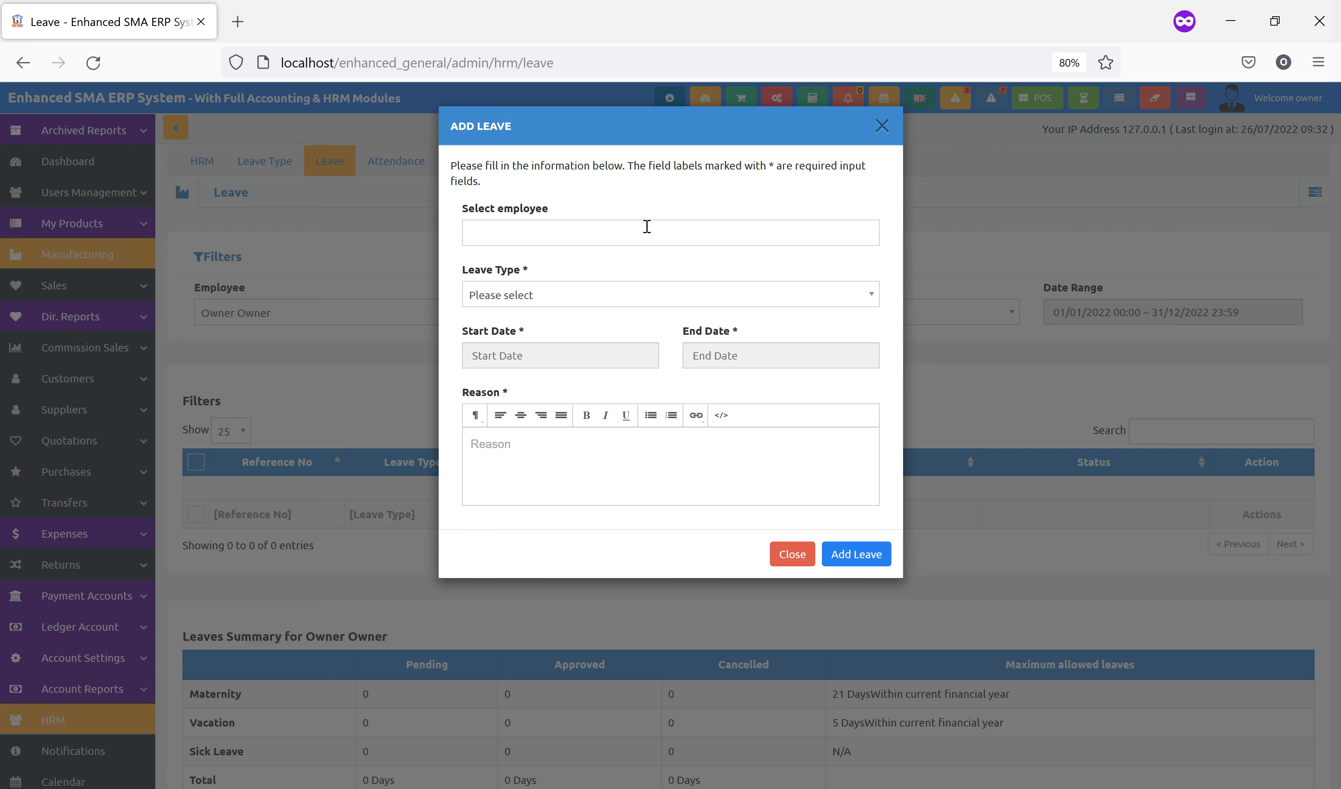
click(616, 224)
click(569, 263)
click(607, 241)
click(569, 266)
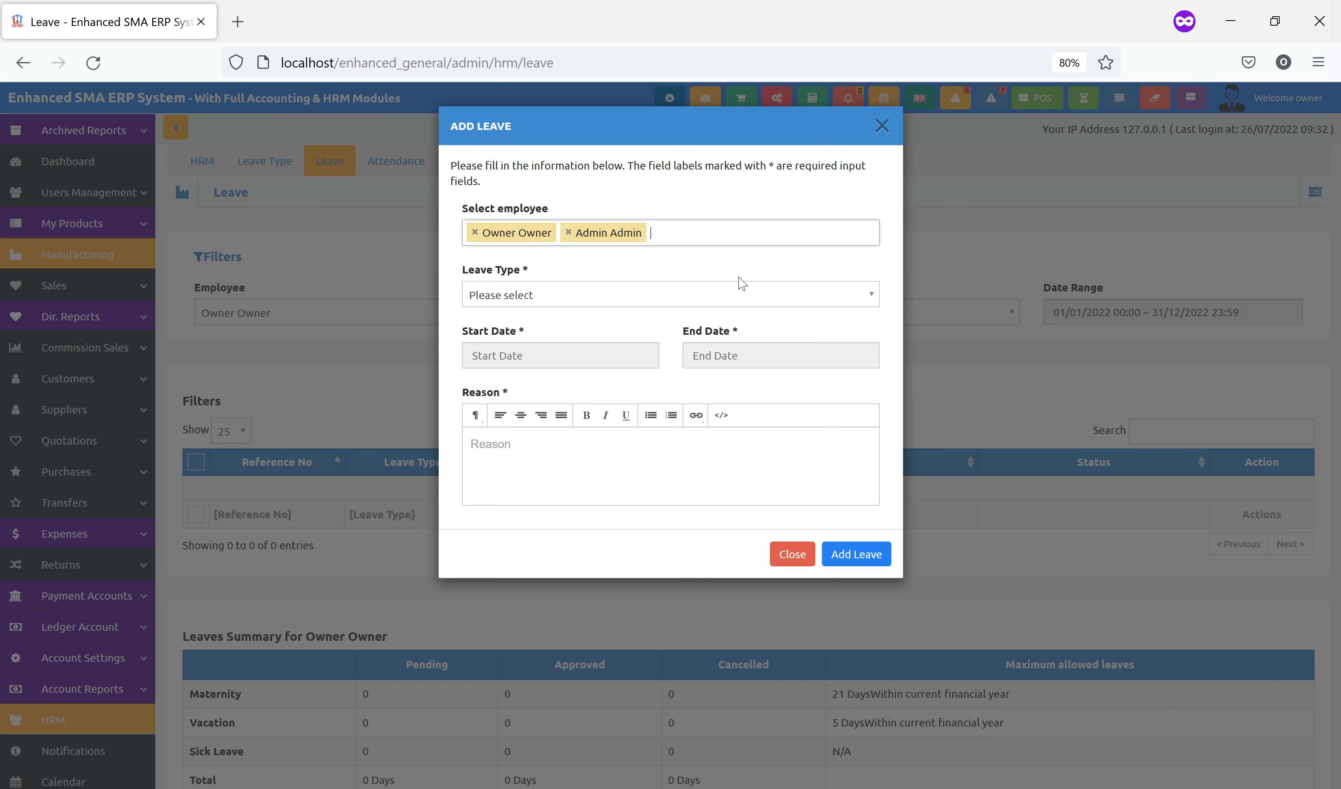
click(748, 299)
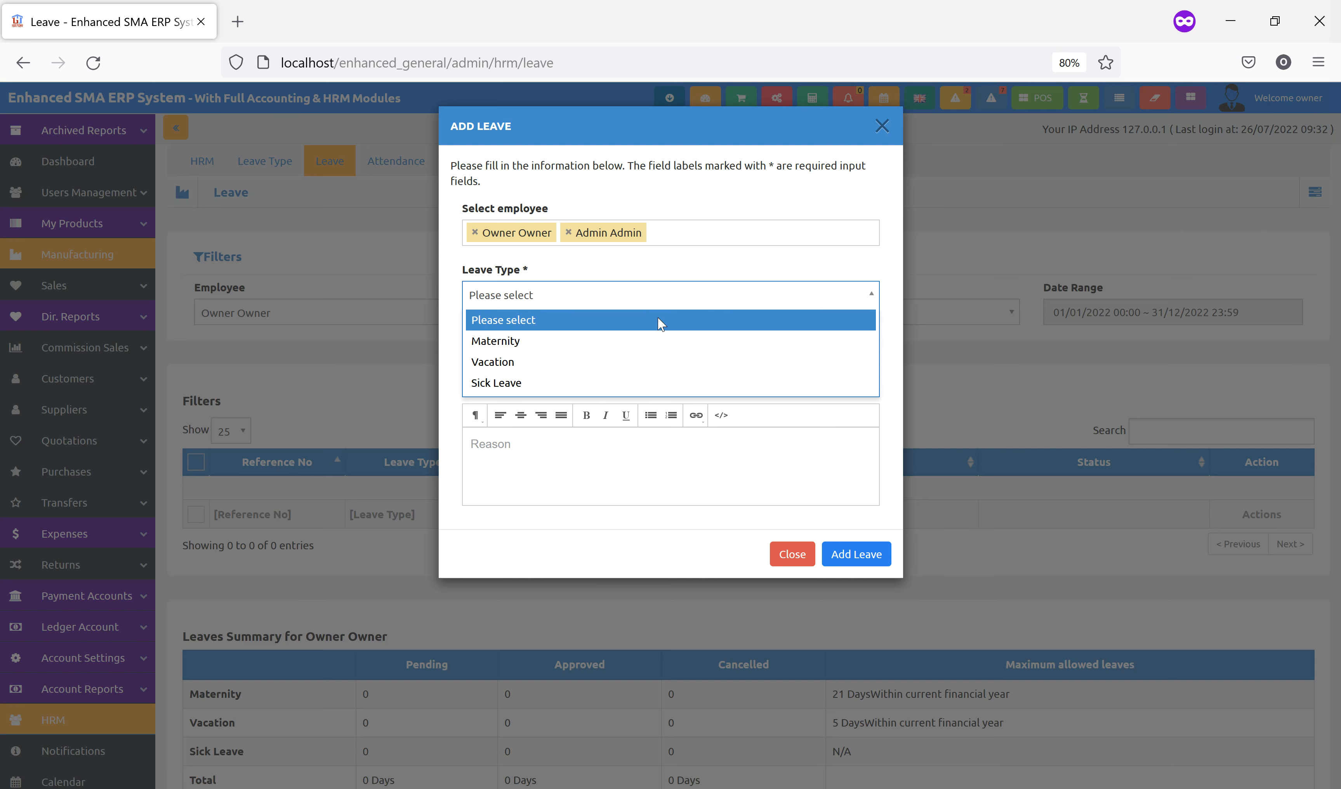
click(545, 352)
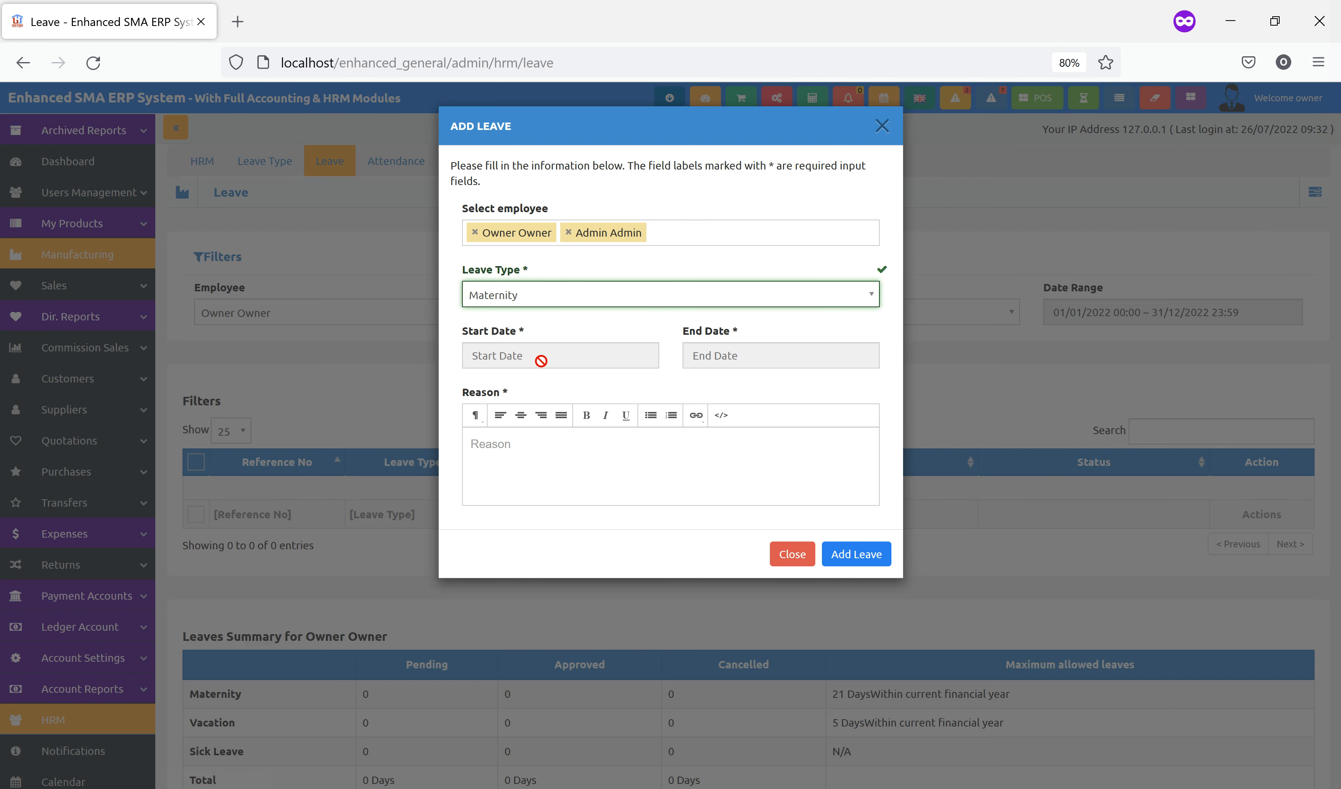
click(542, 362)
click(762, 362)
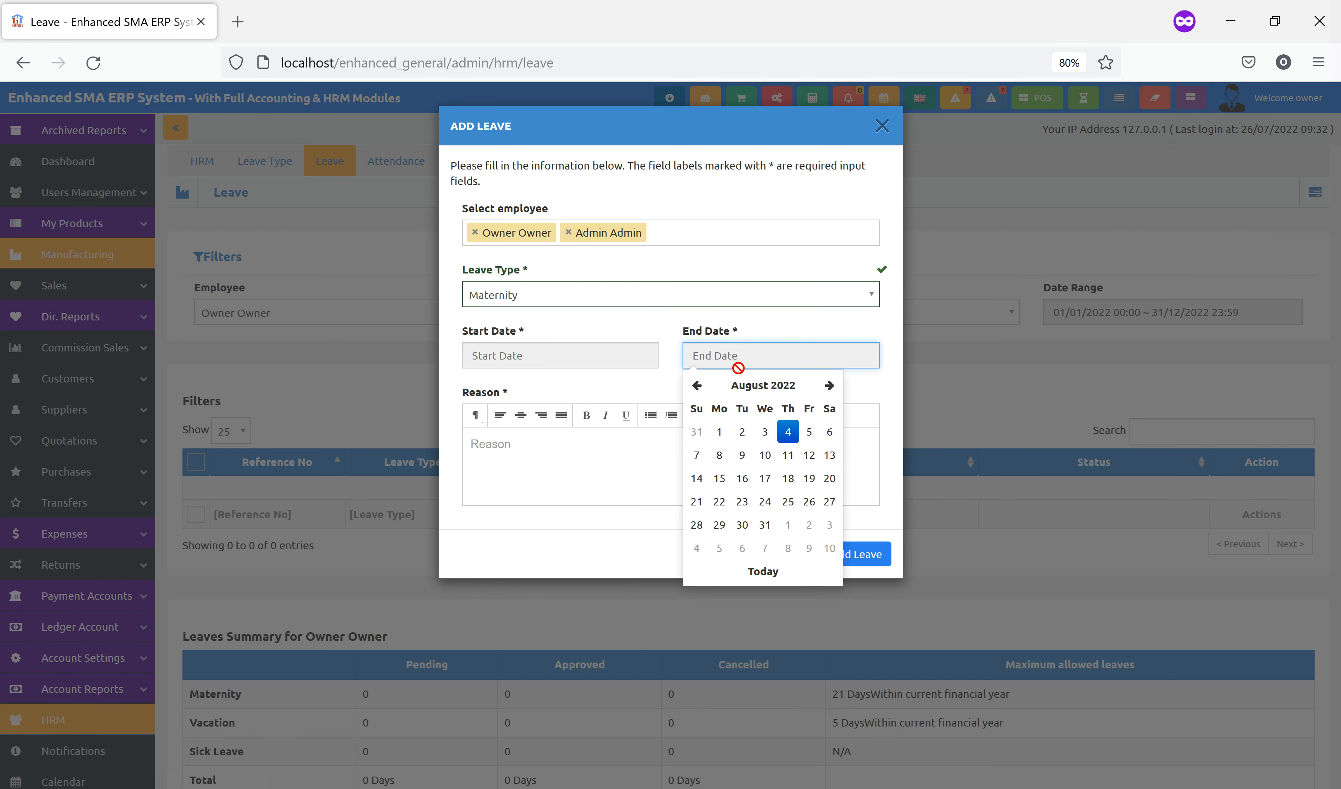
click(531, 463)
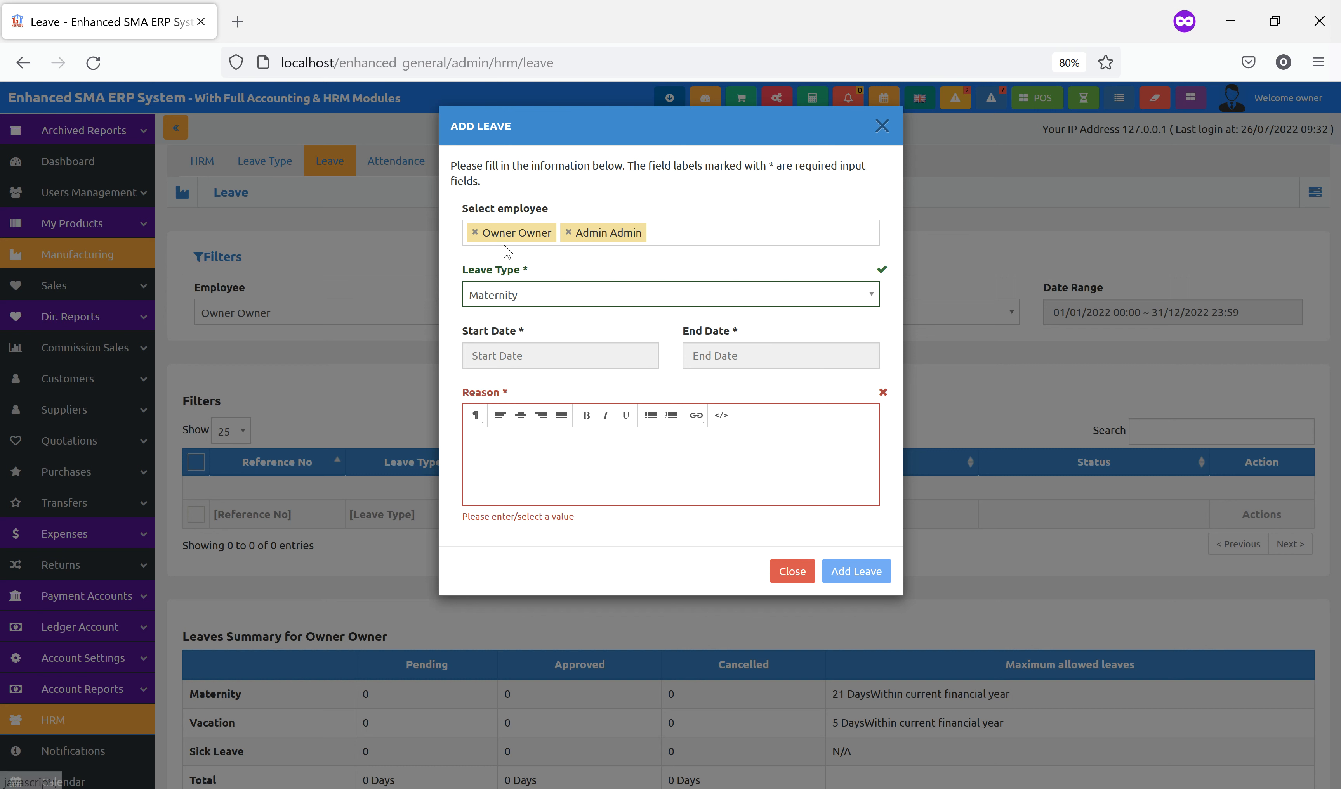
Set the leave type to Vacation for 08/08/2022–31/08/2022 with reason 'VA', then submit it
click(541, 305)
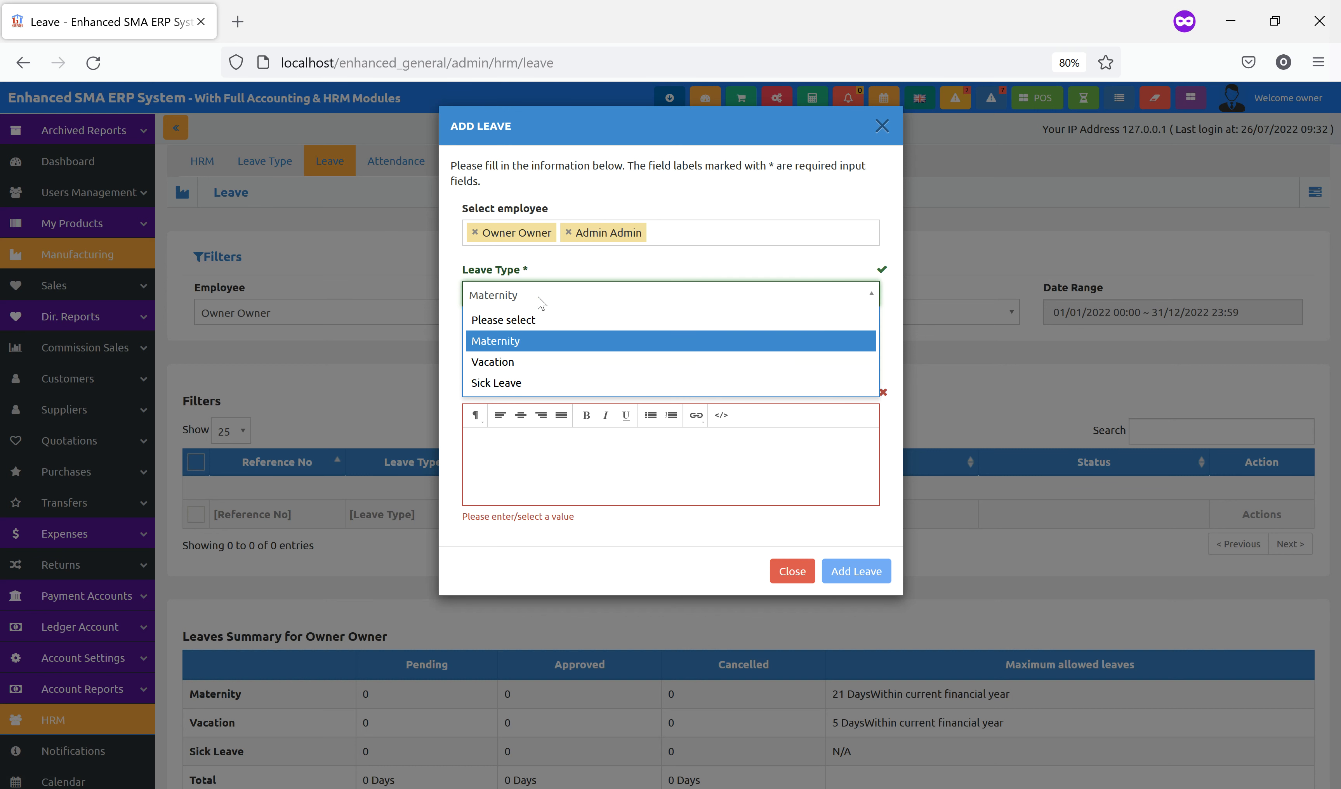
click(558, 370)
click(599, 362)
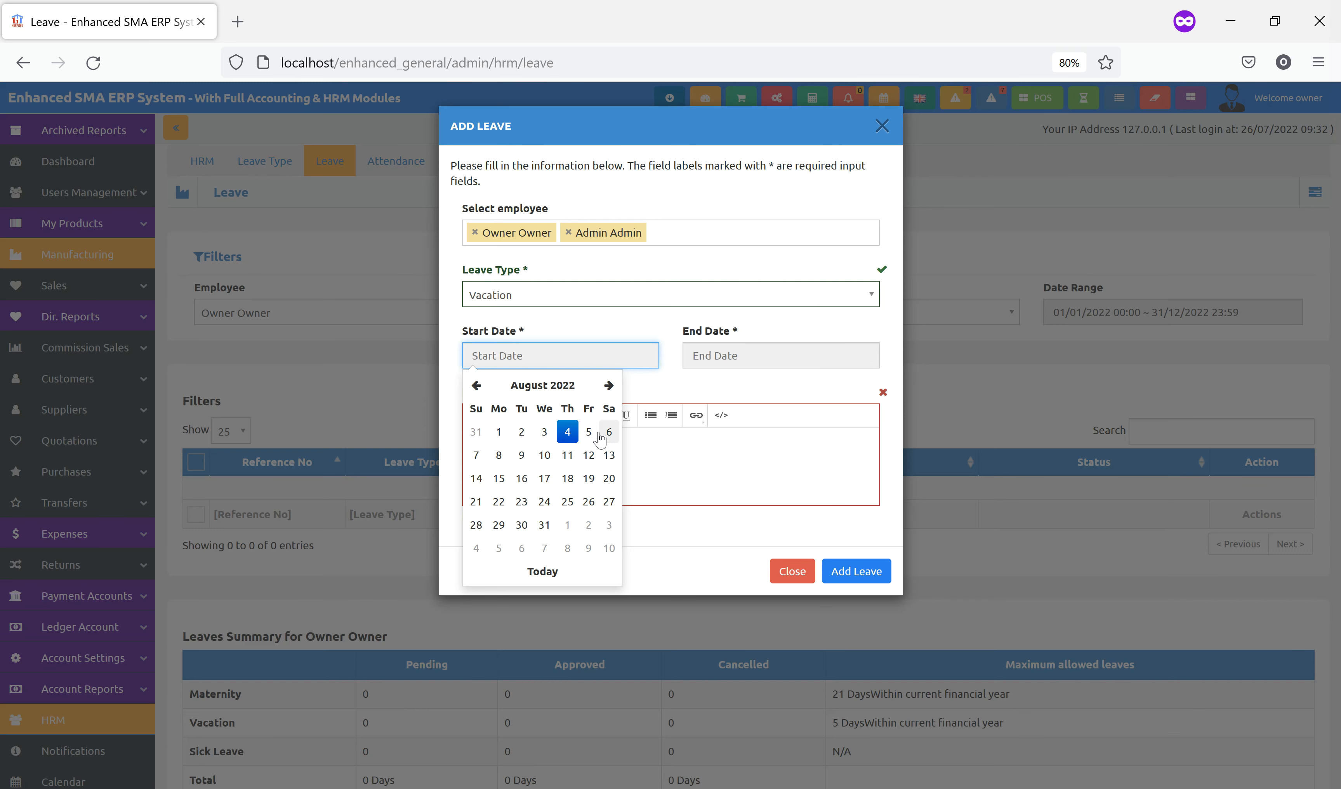
click(499, 455)
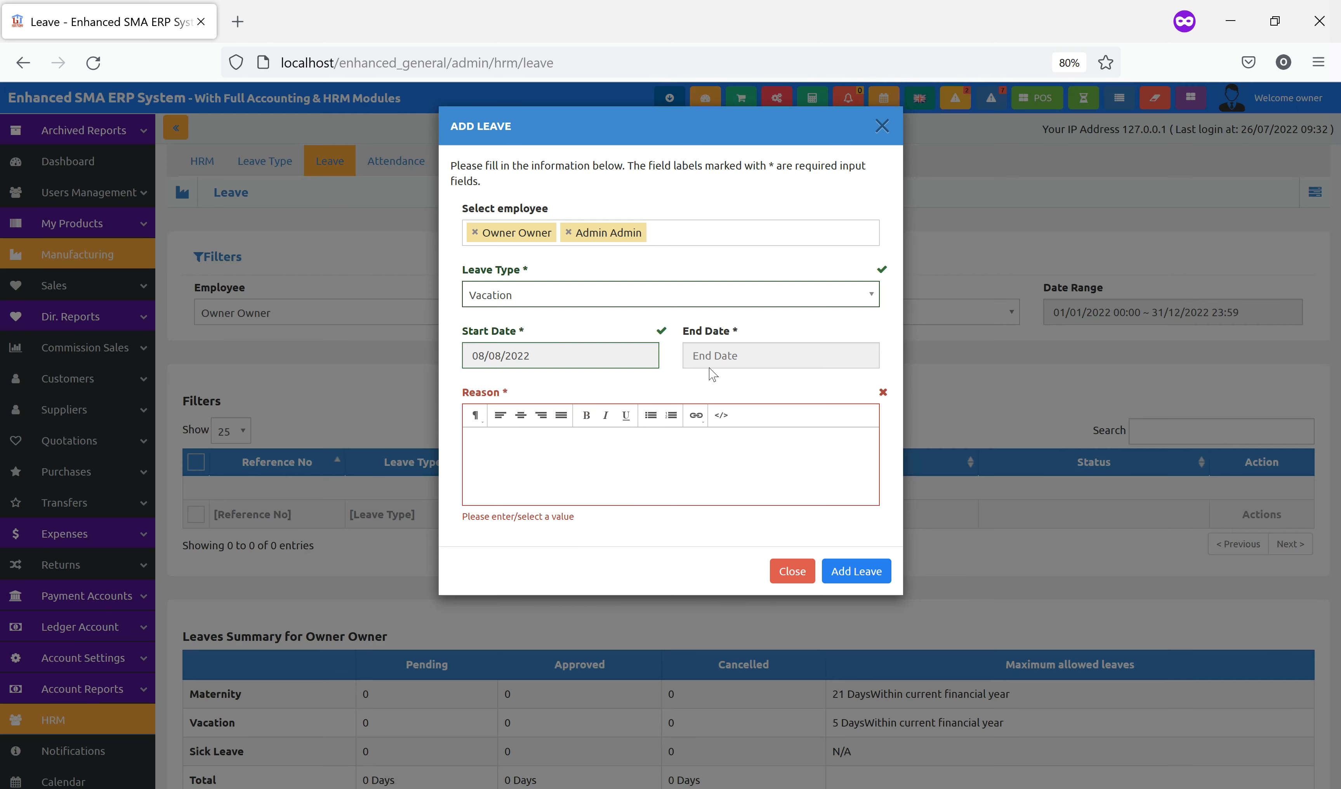
click(723, 362)
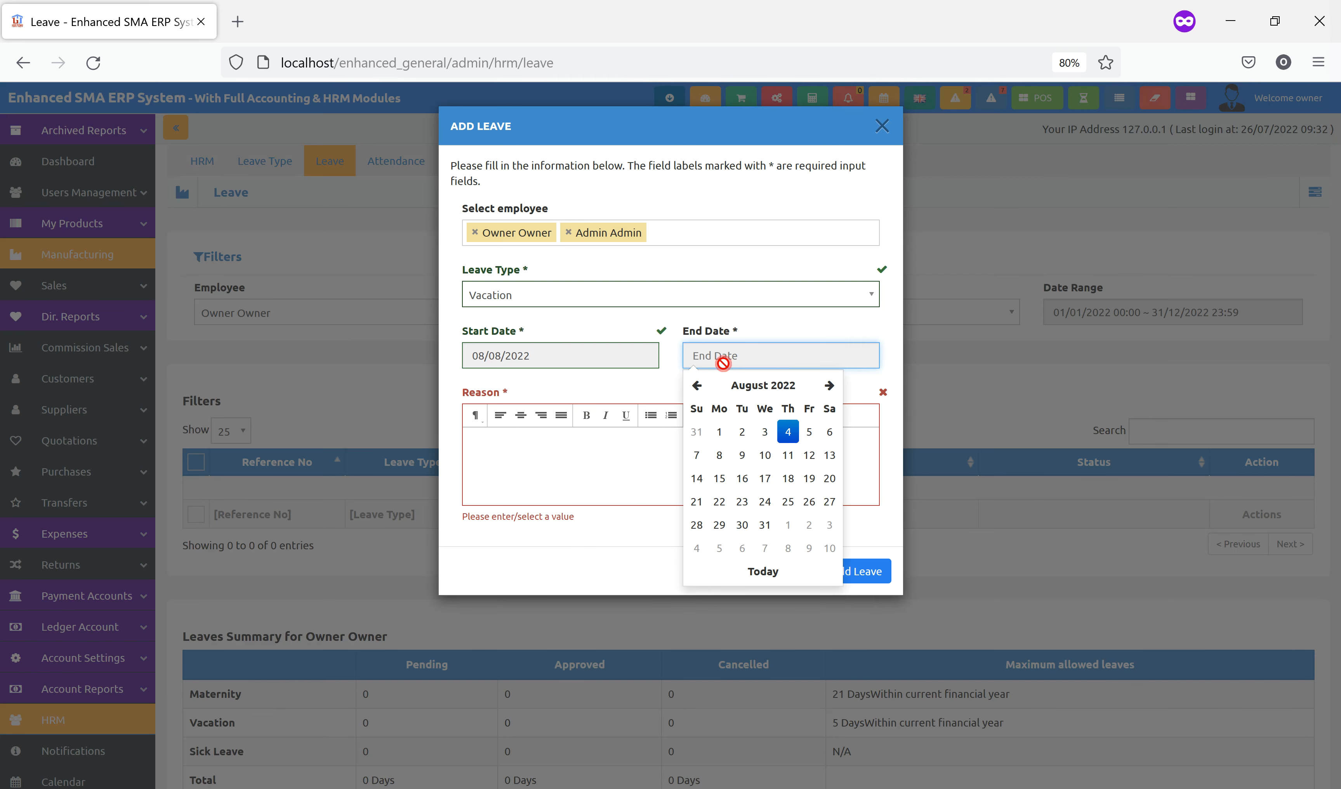
click(764, 525)
click(637, 460)
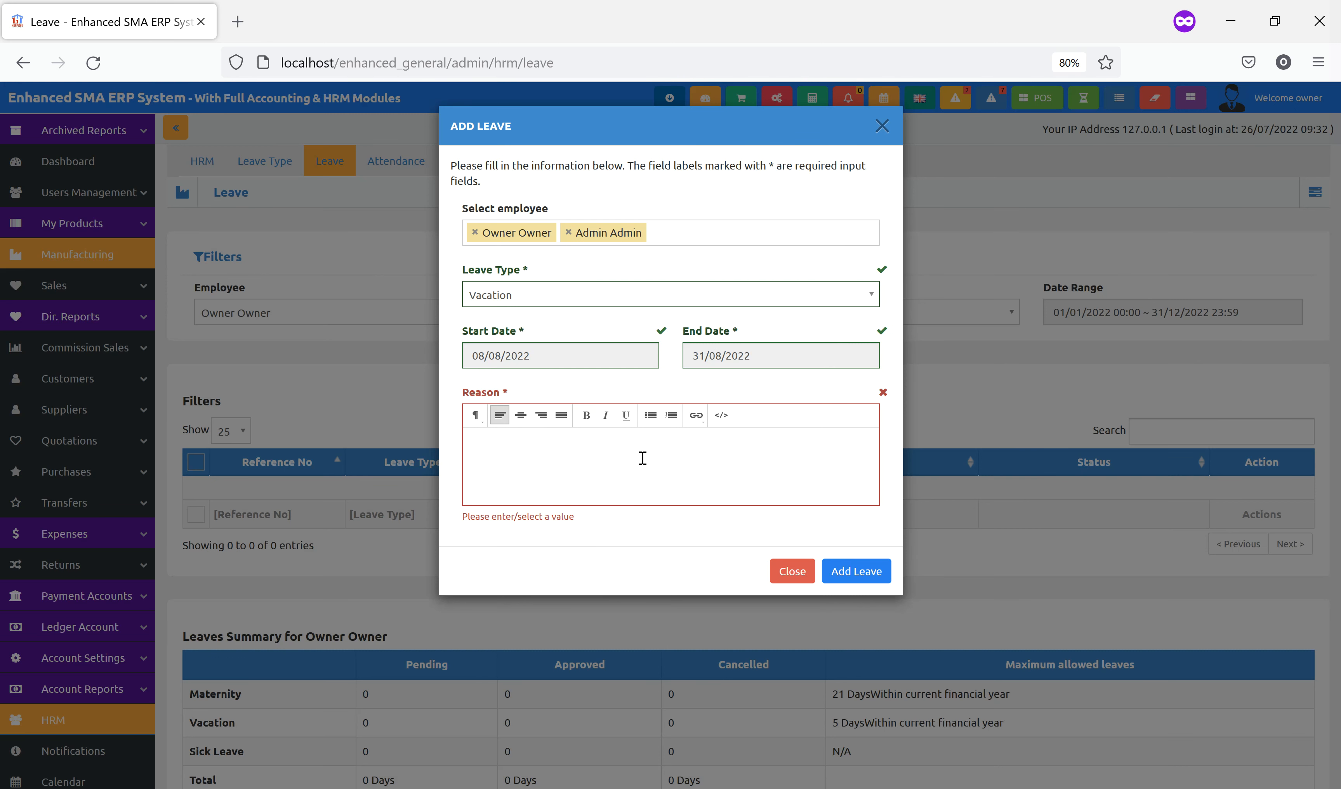
text(VA)
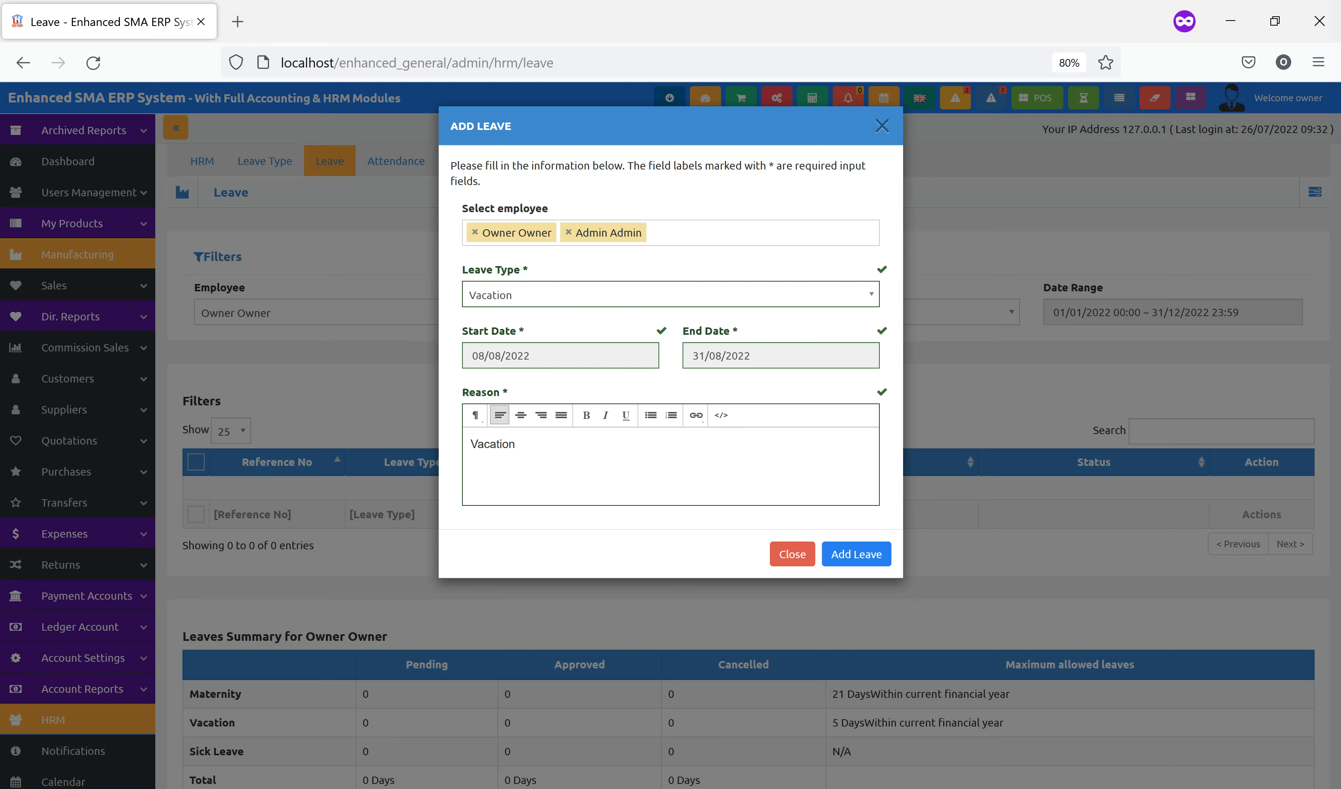
click(859, 558)
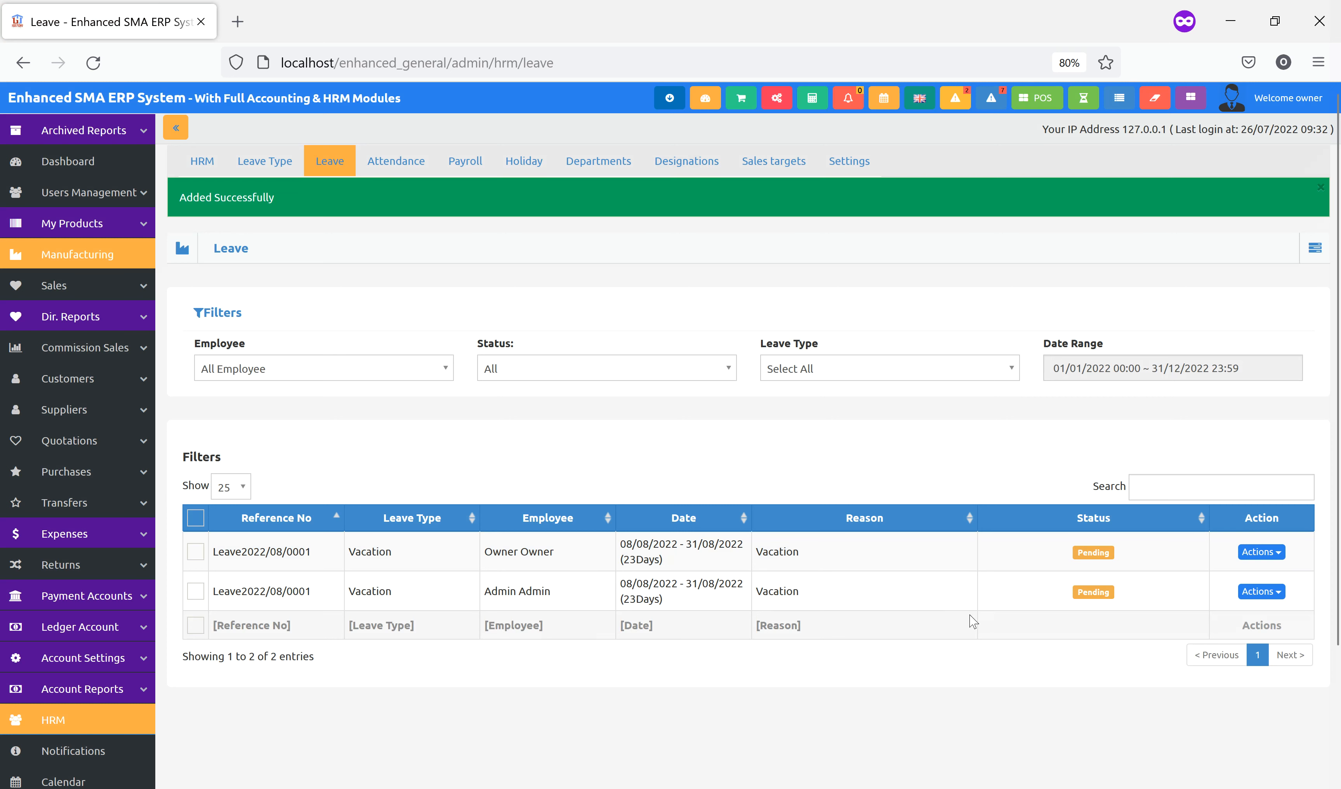
Change the first vacation leave's status to Approved
click(1258, 553)
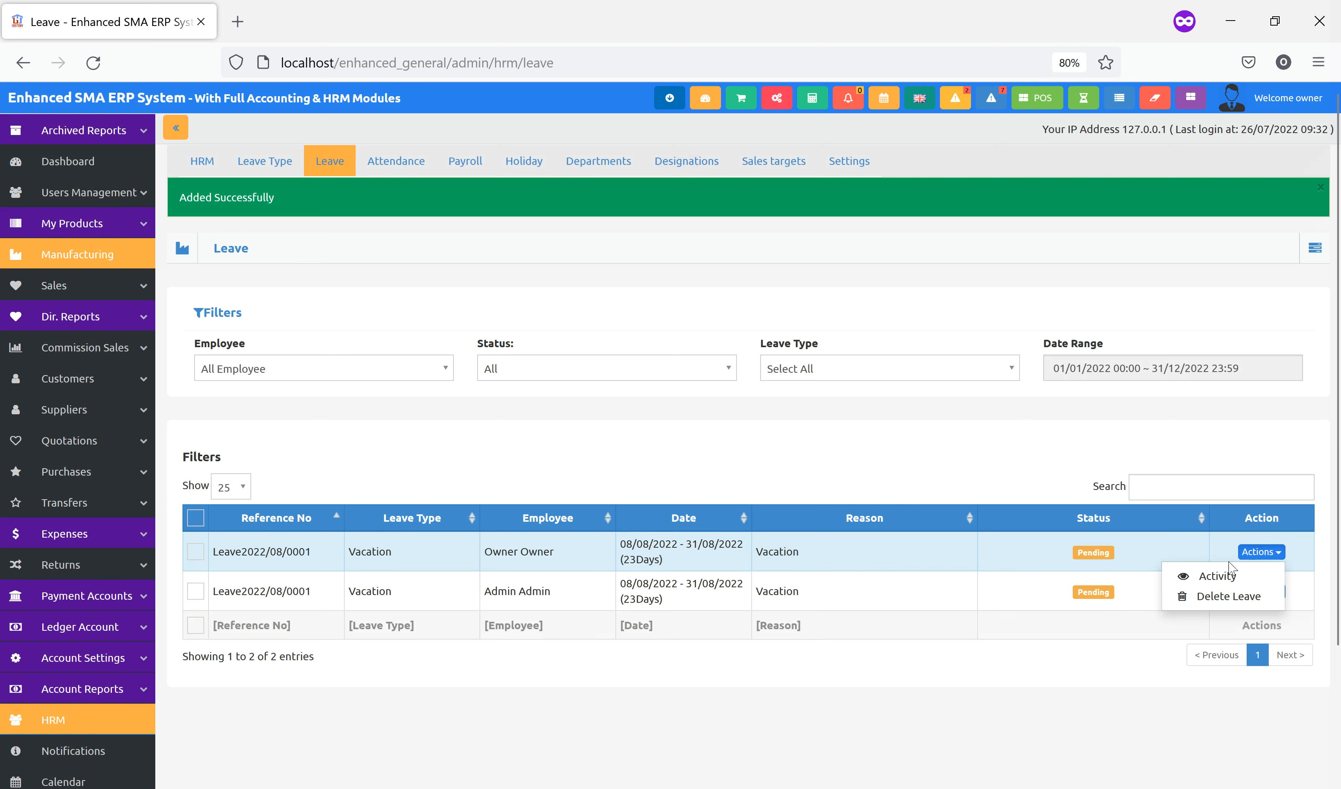
click(1095, 553)
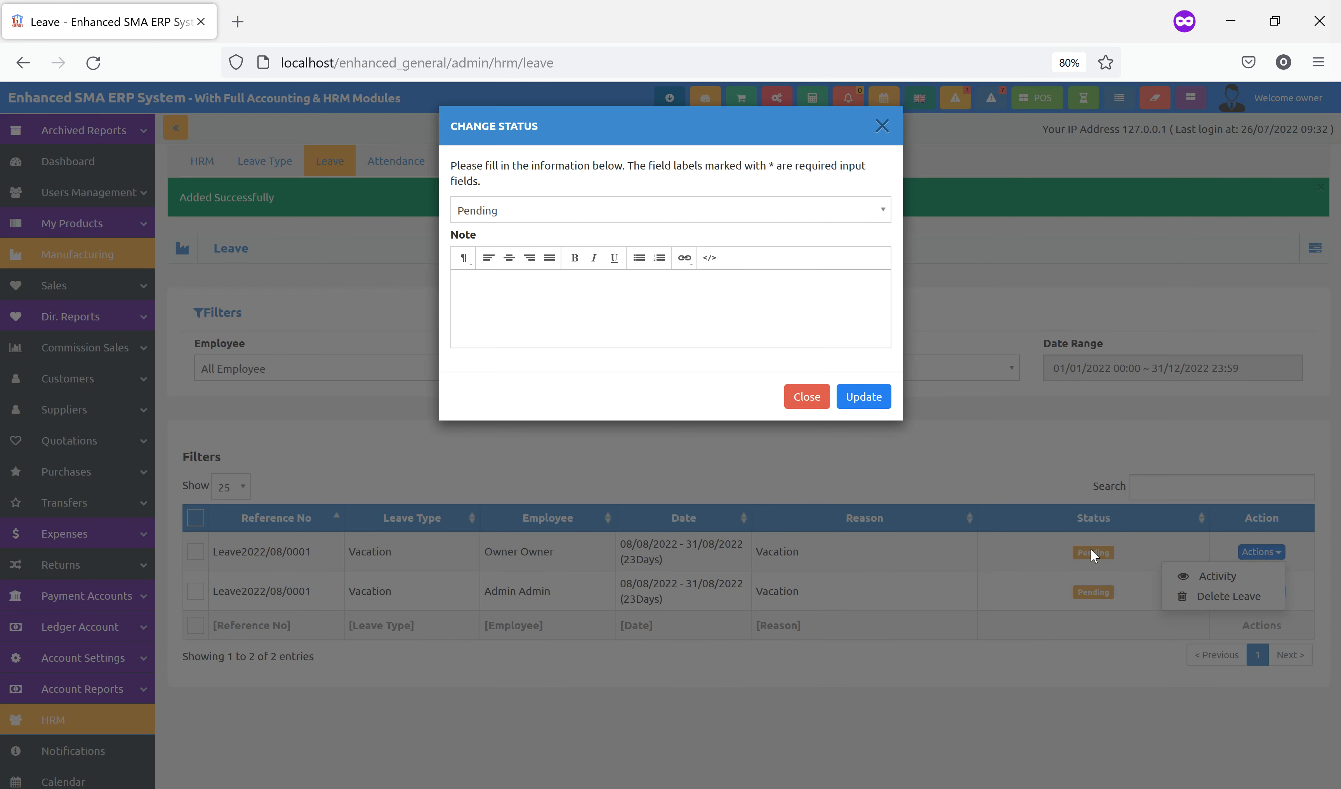
click(558, 211)
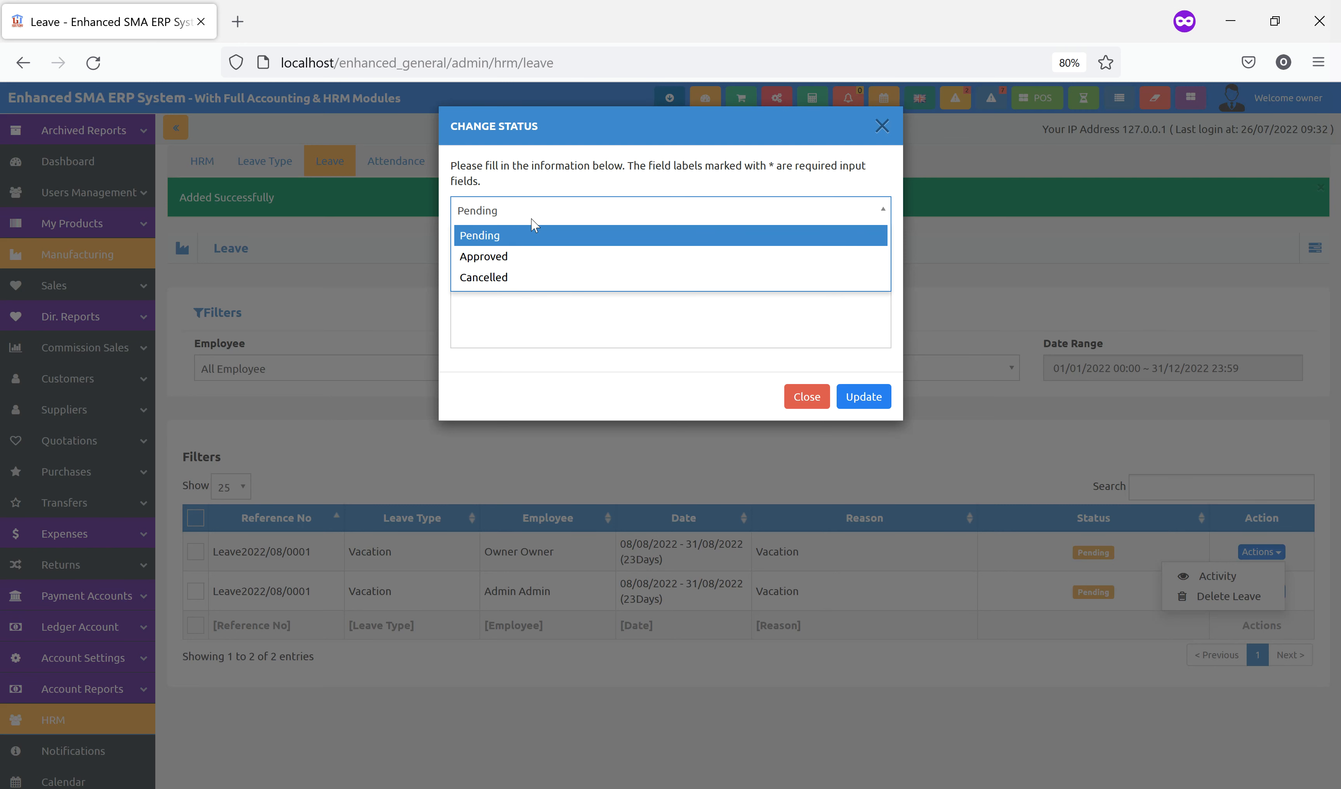
click(519, 256)
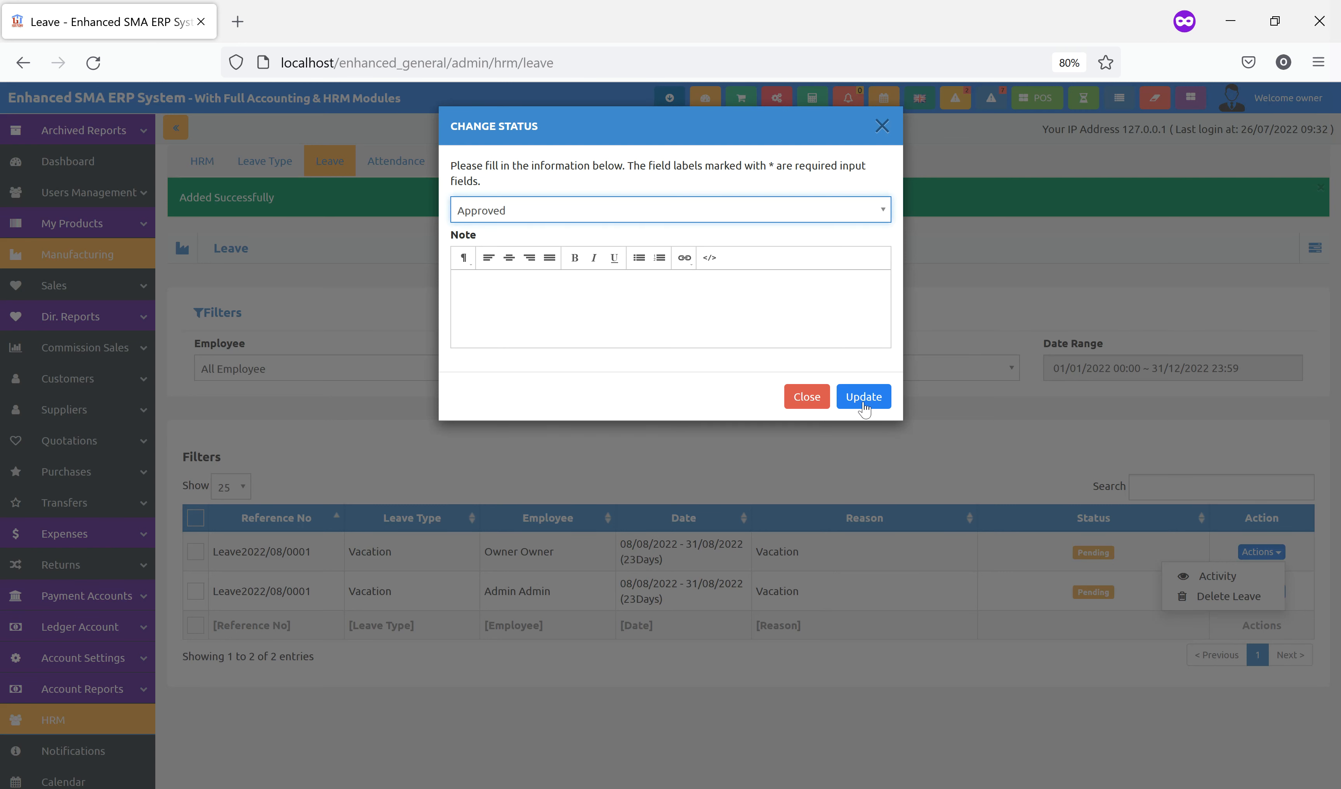
click(864, 402)
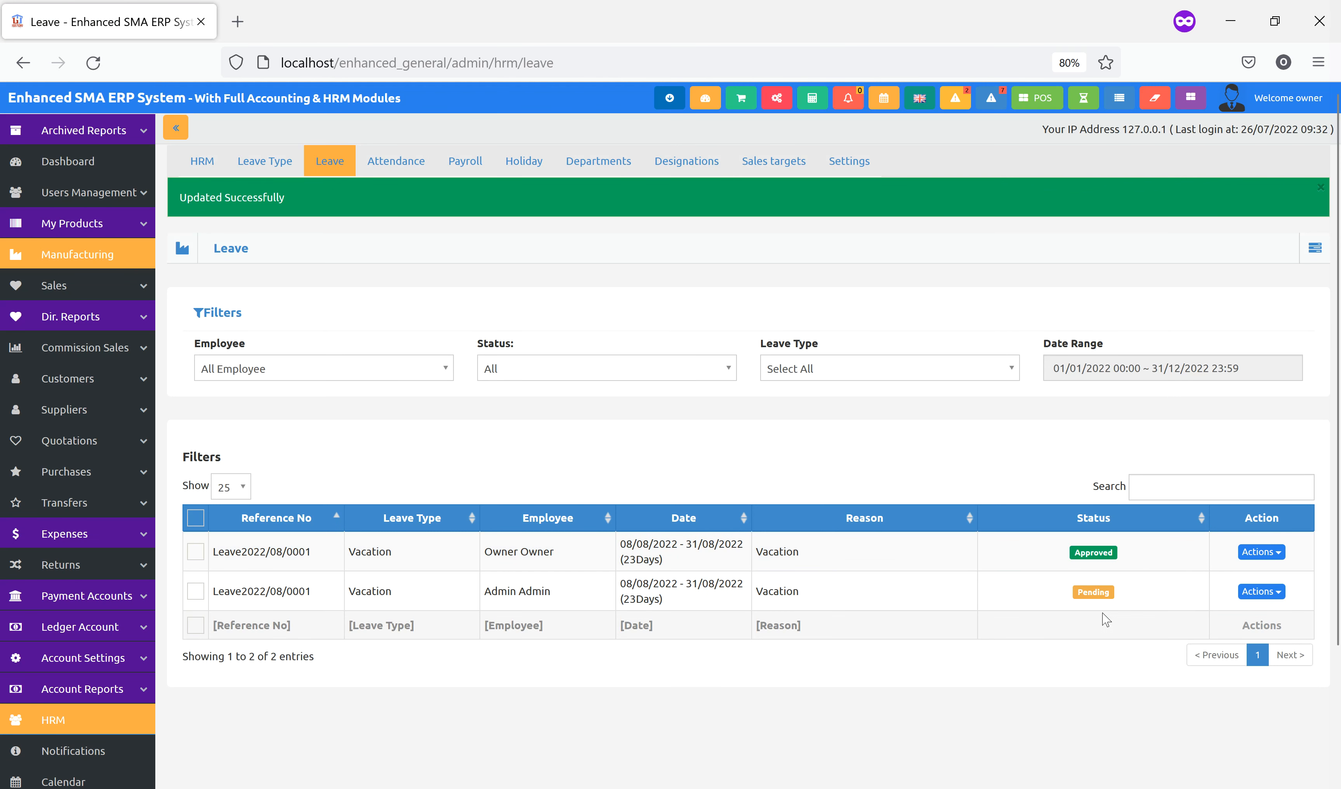
Approve the second vacation leave, then view leave LEAVE2022/08/0001's activity history
click(1093, 593)
click(589, 215)
click(536, 264)
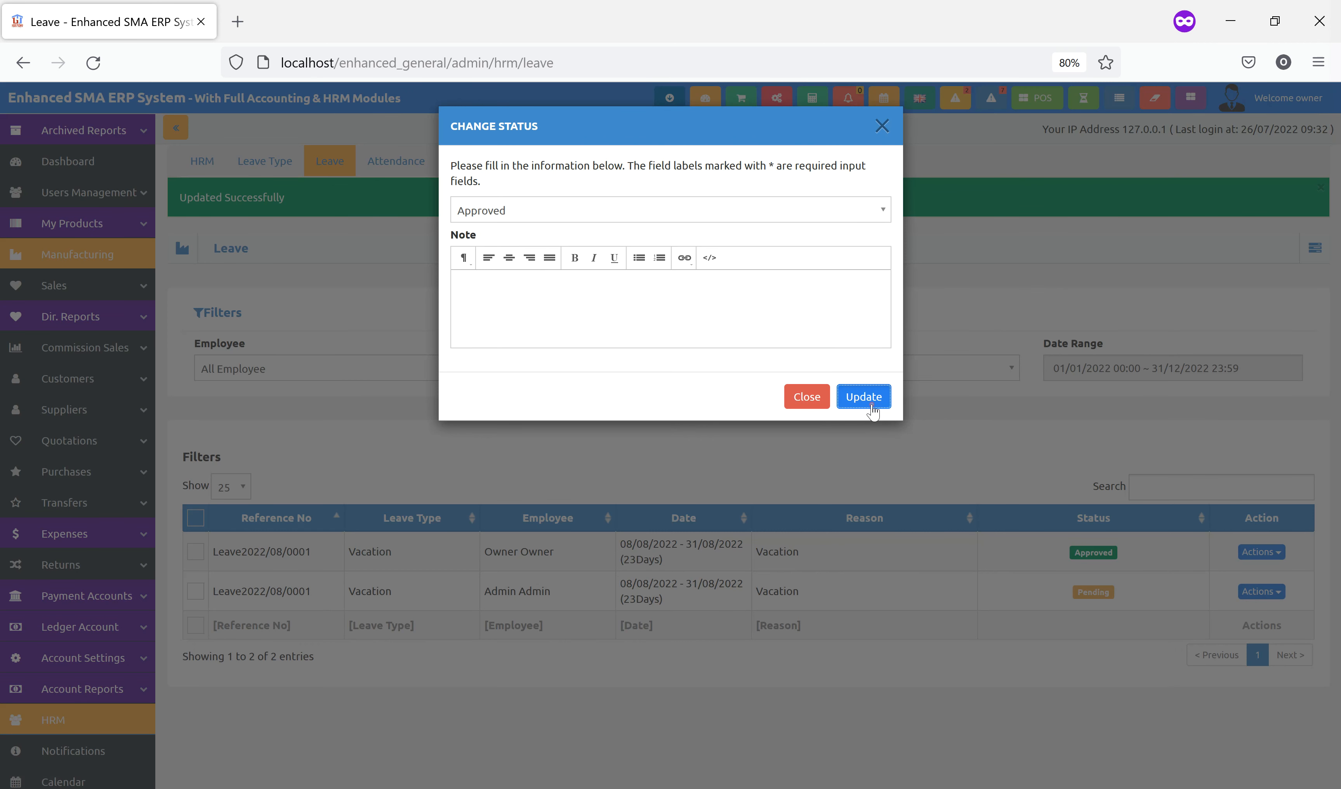
click(867, 398)
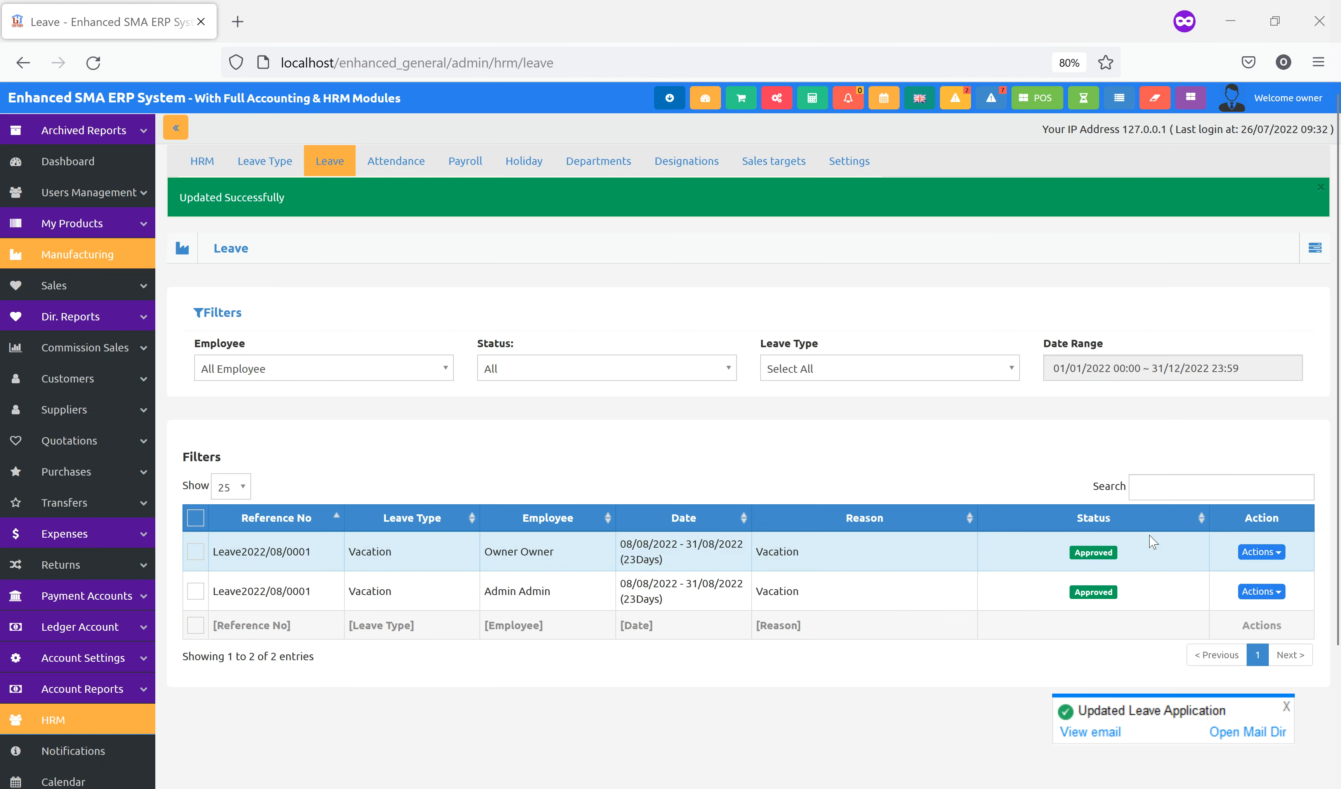
click(1262, 558)
click(1214, 575)
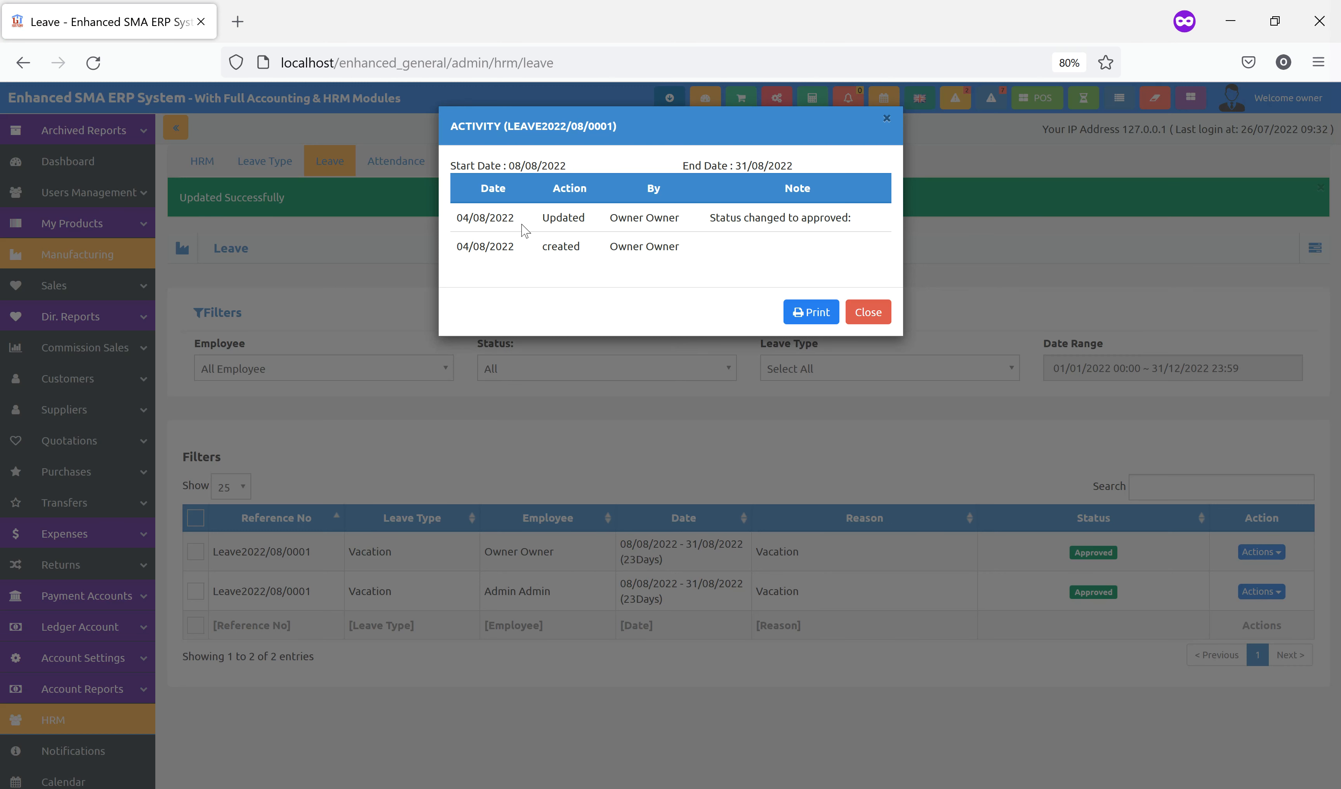
Close the leave history and filter the Leave list to the admin user, showing 23 approved days
click(872, 319)
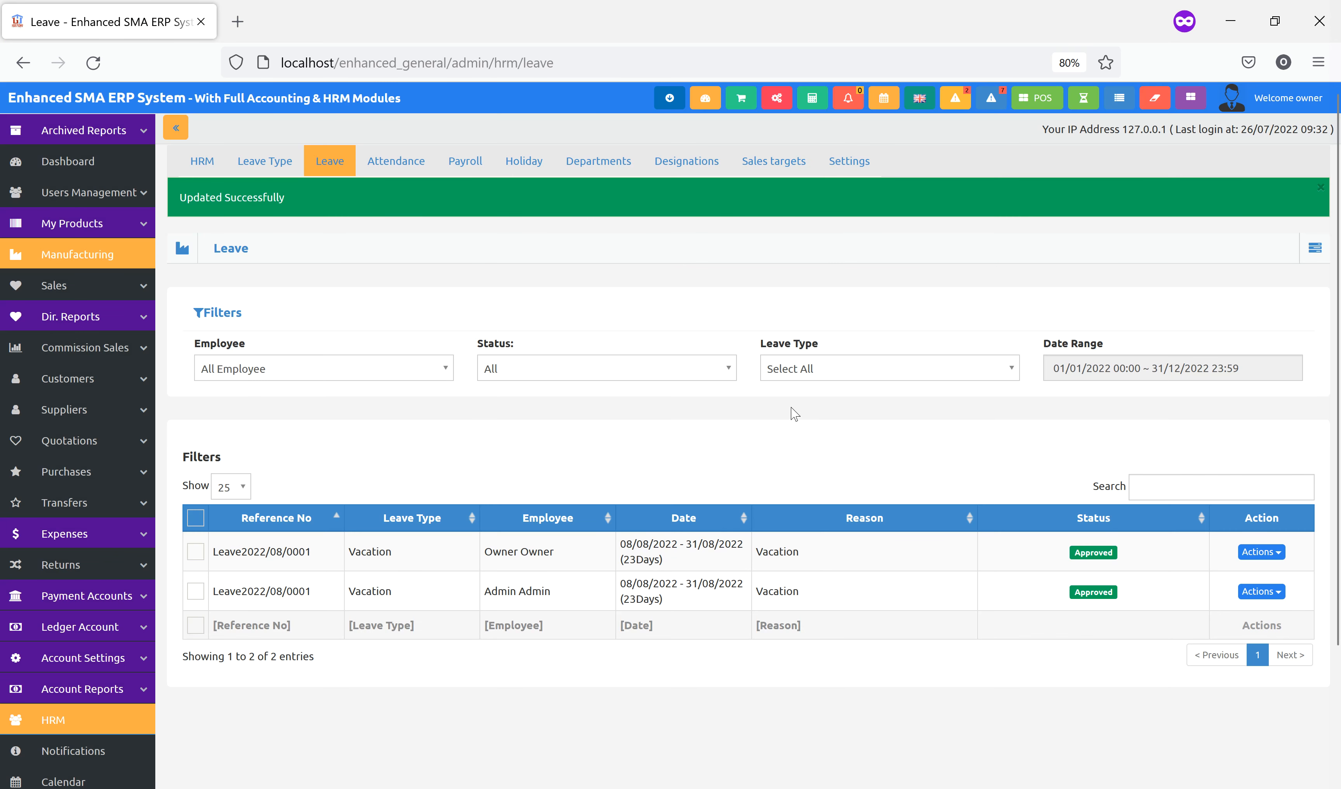
click(336, 375)
click(298, 432)
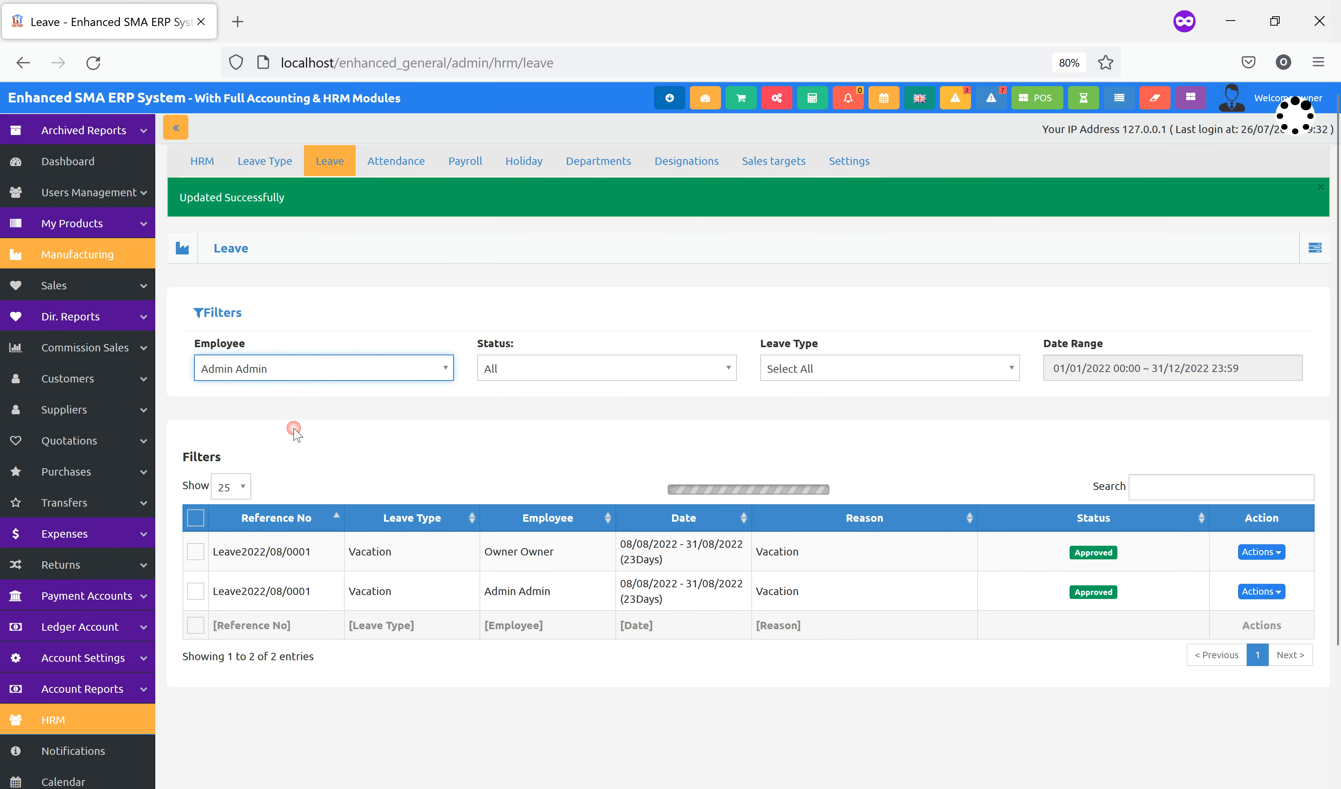
scroll(688, 460, down, 3)
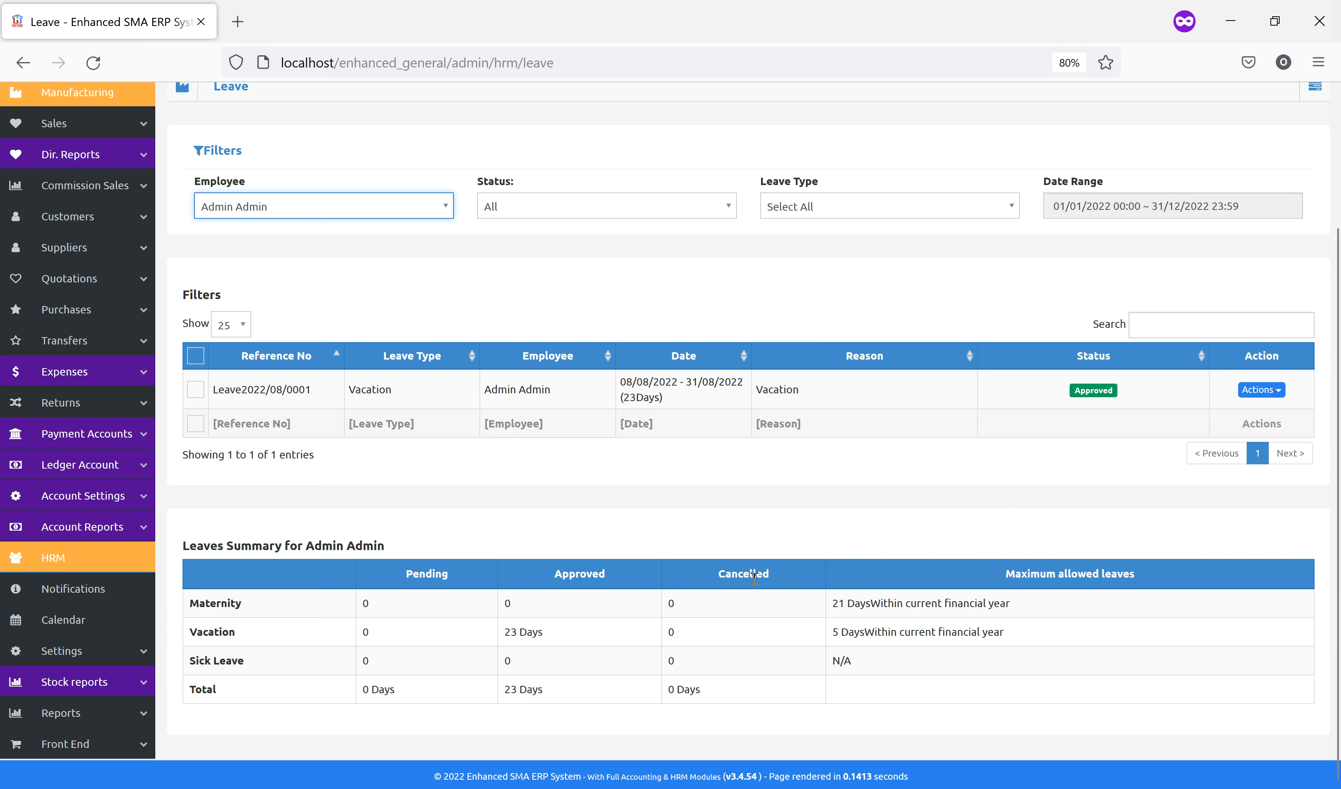
scroll(753, 591, up, 3)
click(1099, 364)
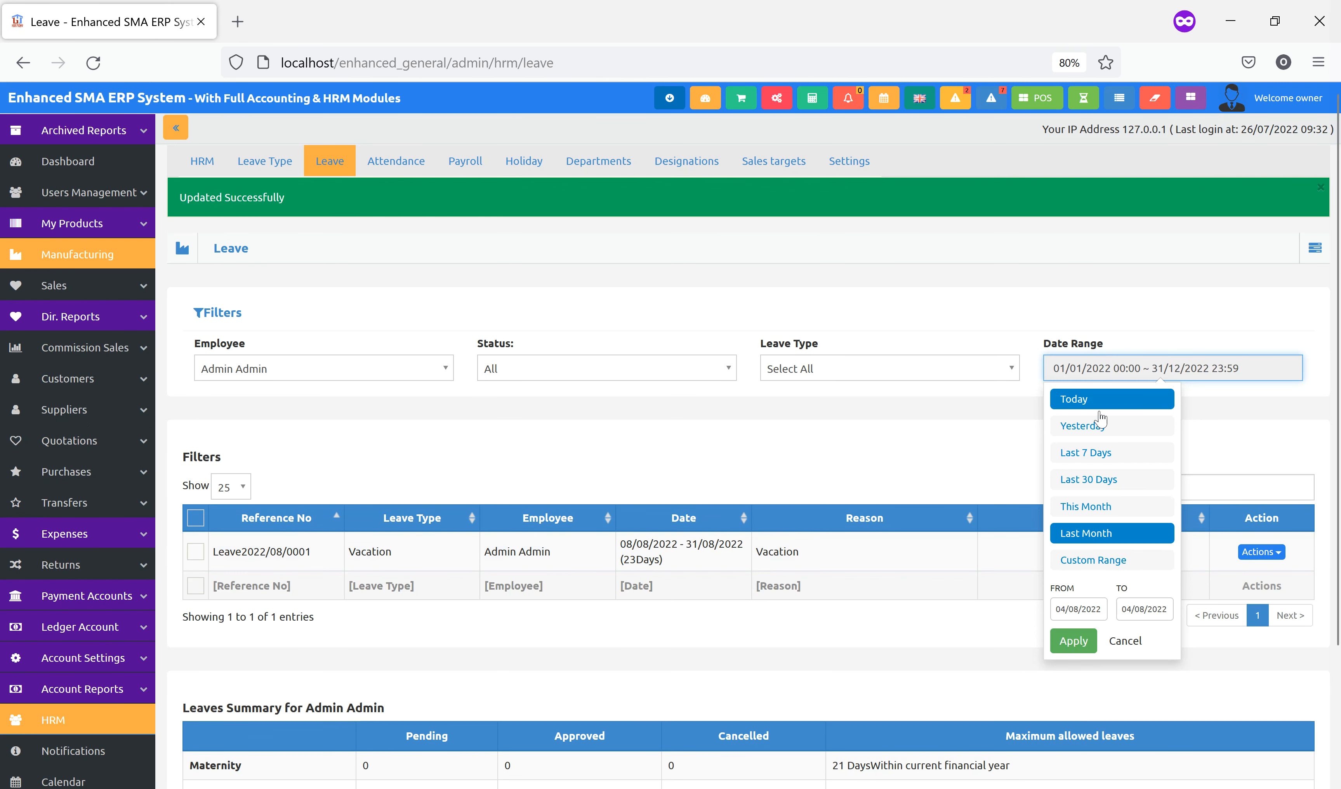
click(794, 458)
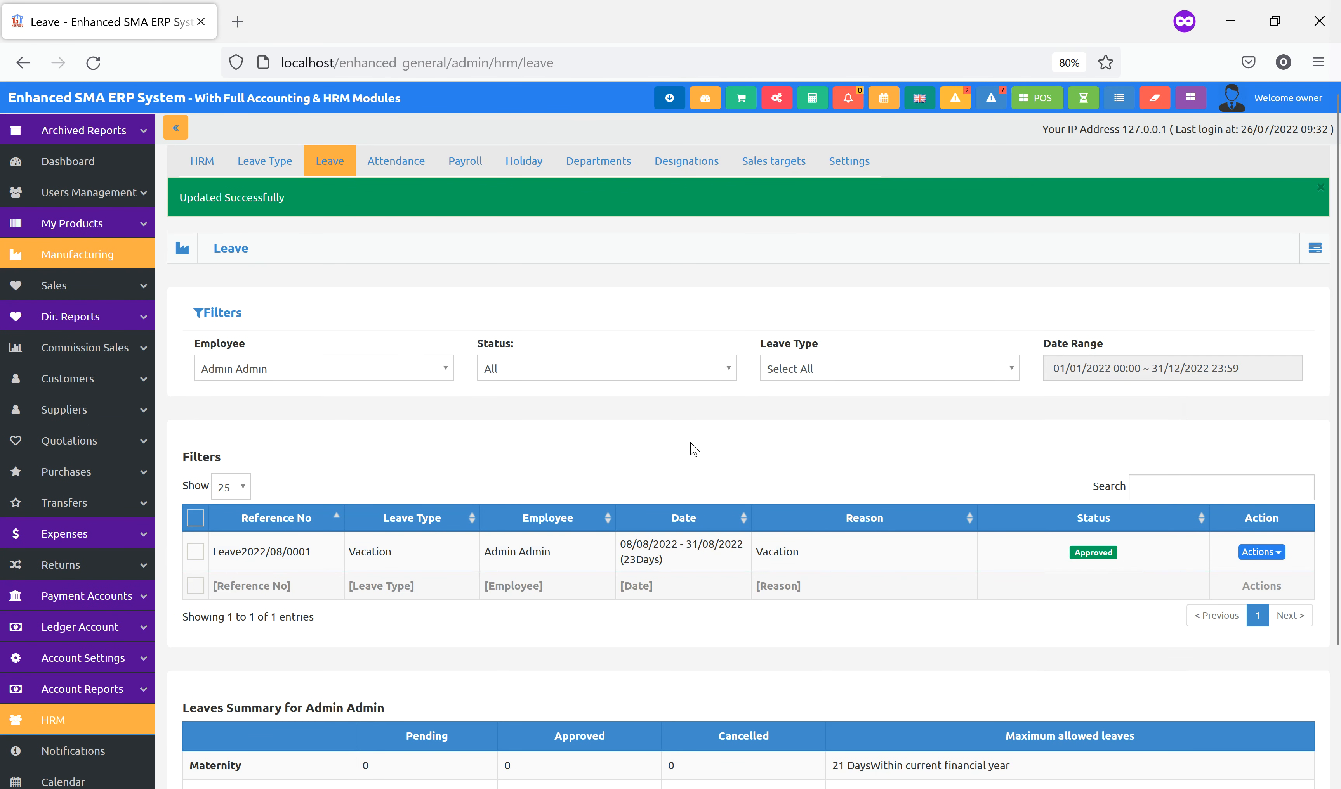
click(401, 163)
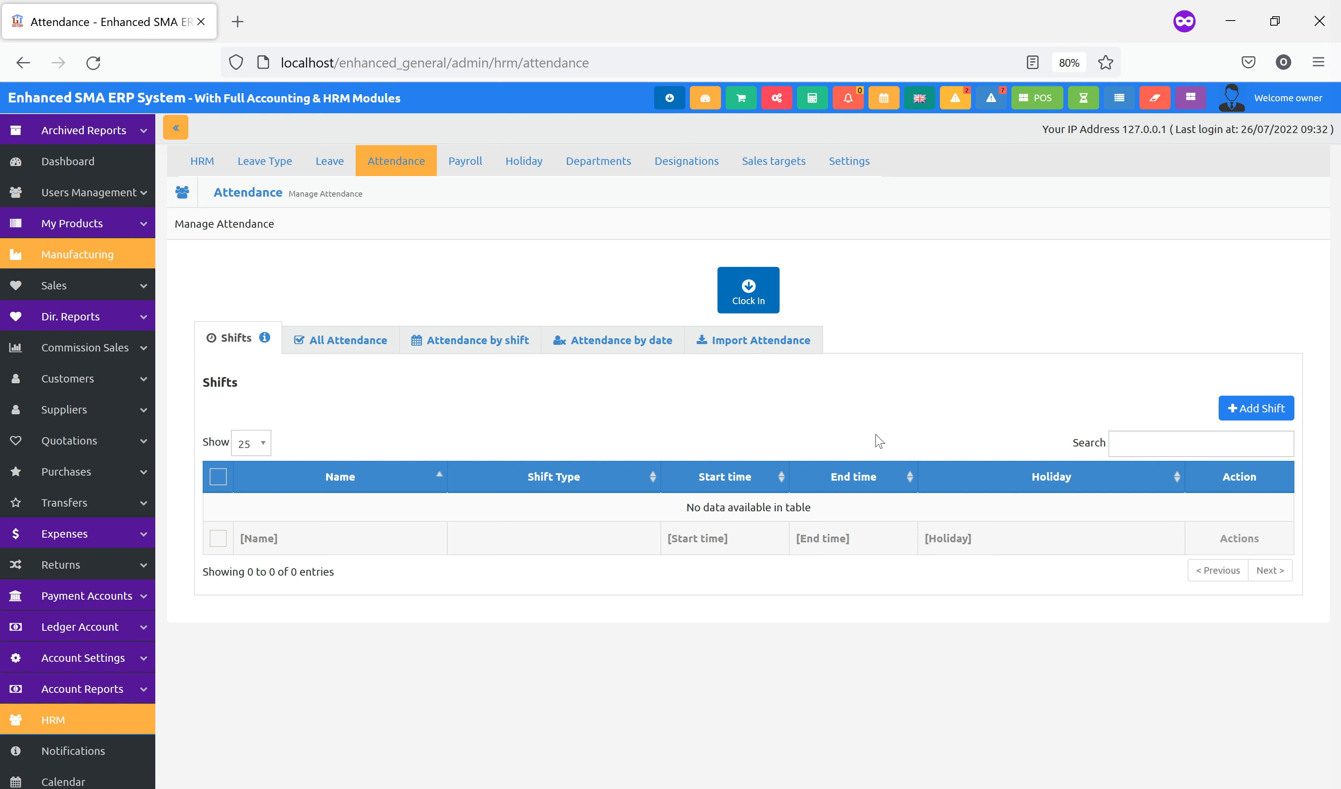
Browse the All Attendance and Attendance by shift tabs, then start adding a shift from the empty Shifts list
click(345, 347)
click(468, 349)
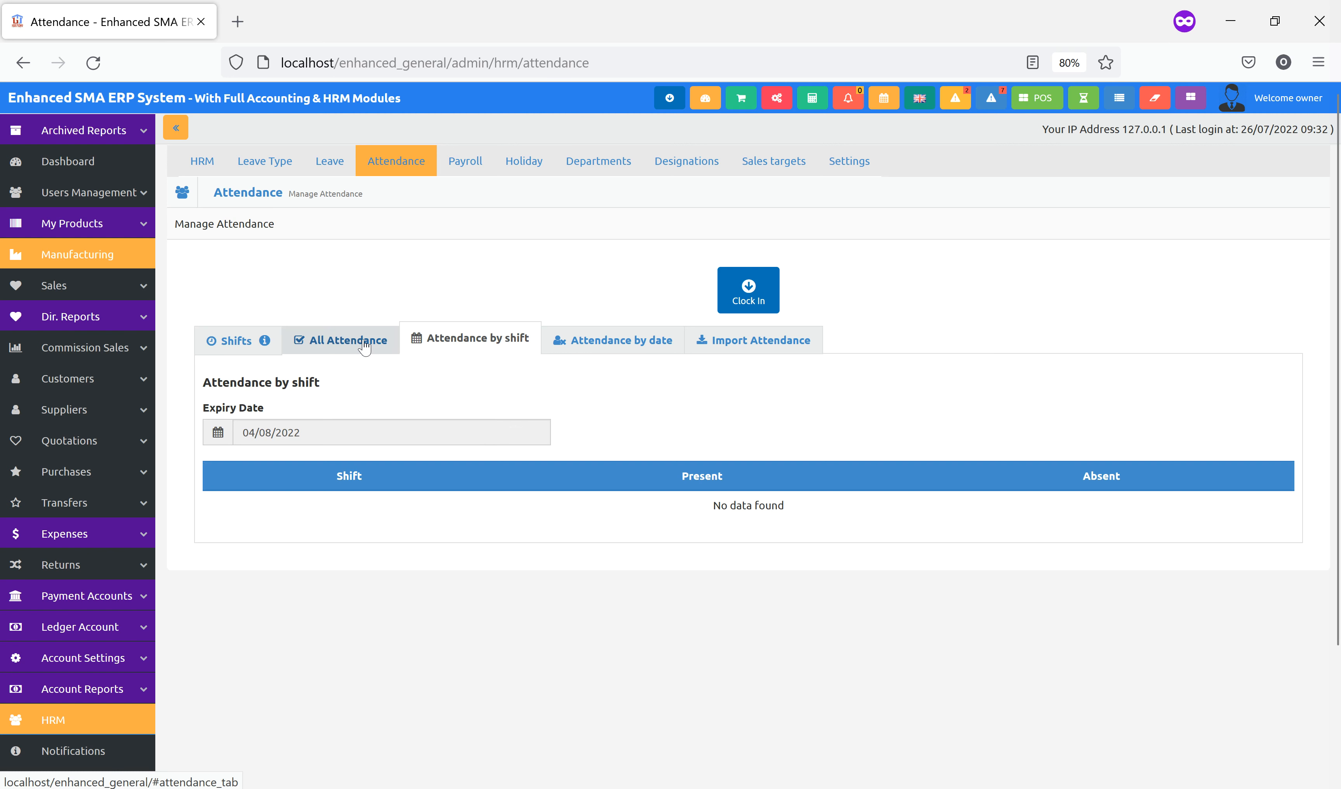
click(234, 340)
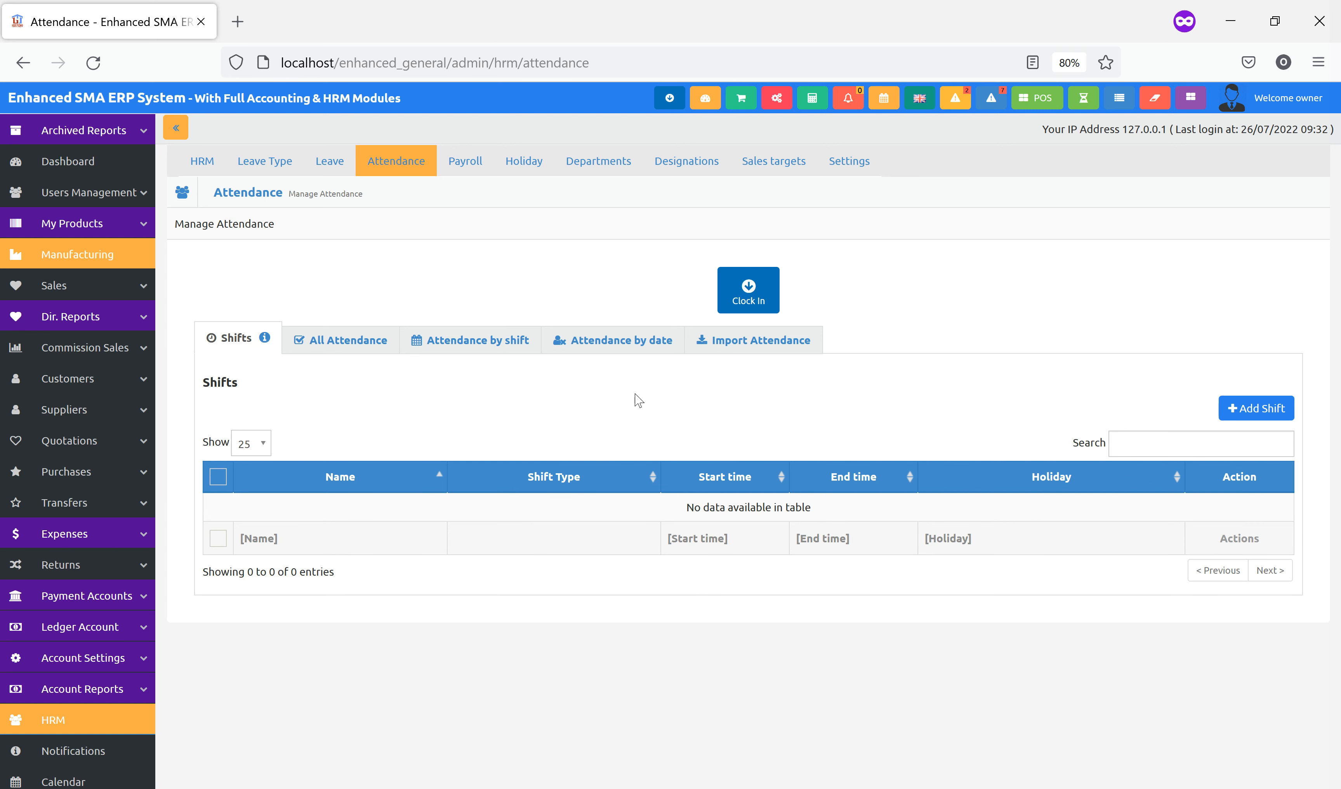
click(1246, 411)
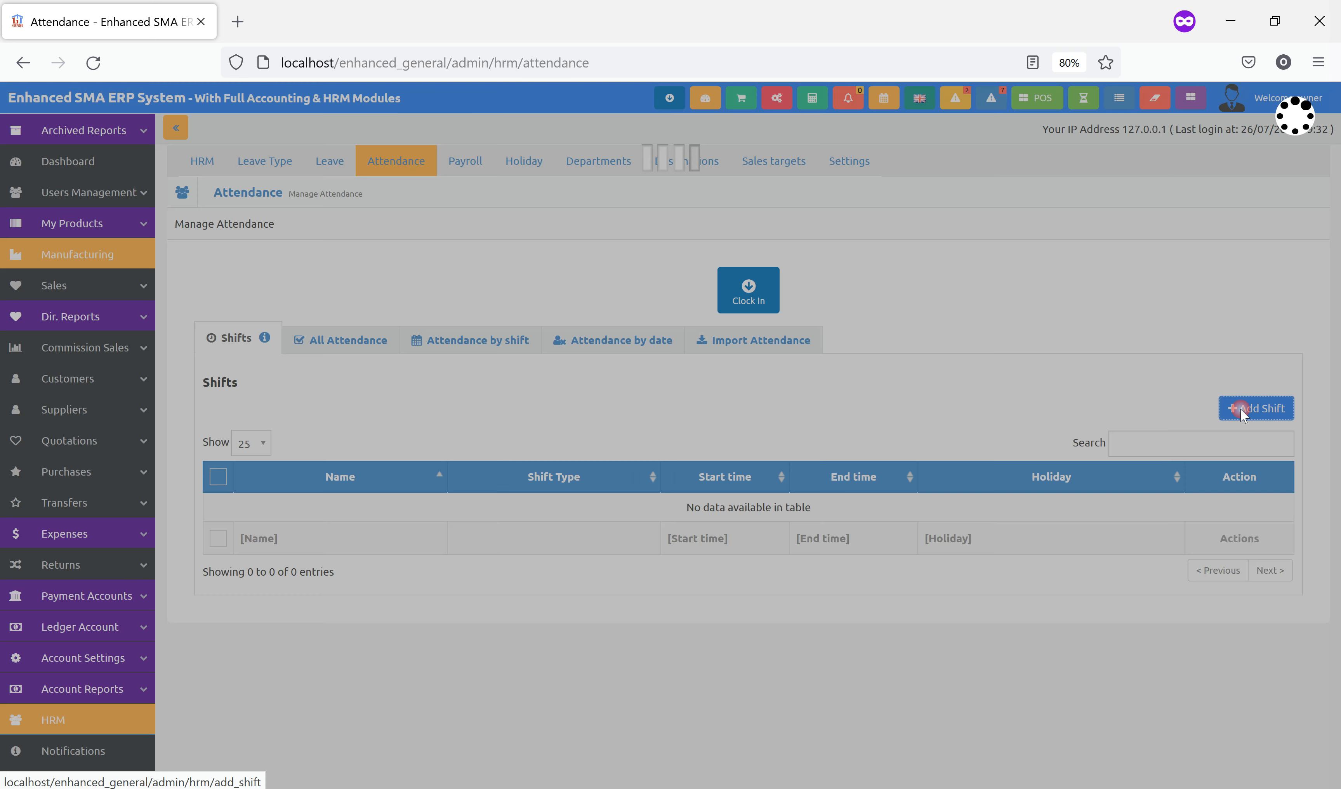
Name the new shift Morning Shift, running from 01:08 to 08:08
click(598, 234)
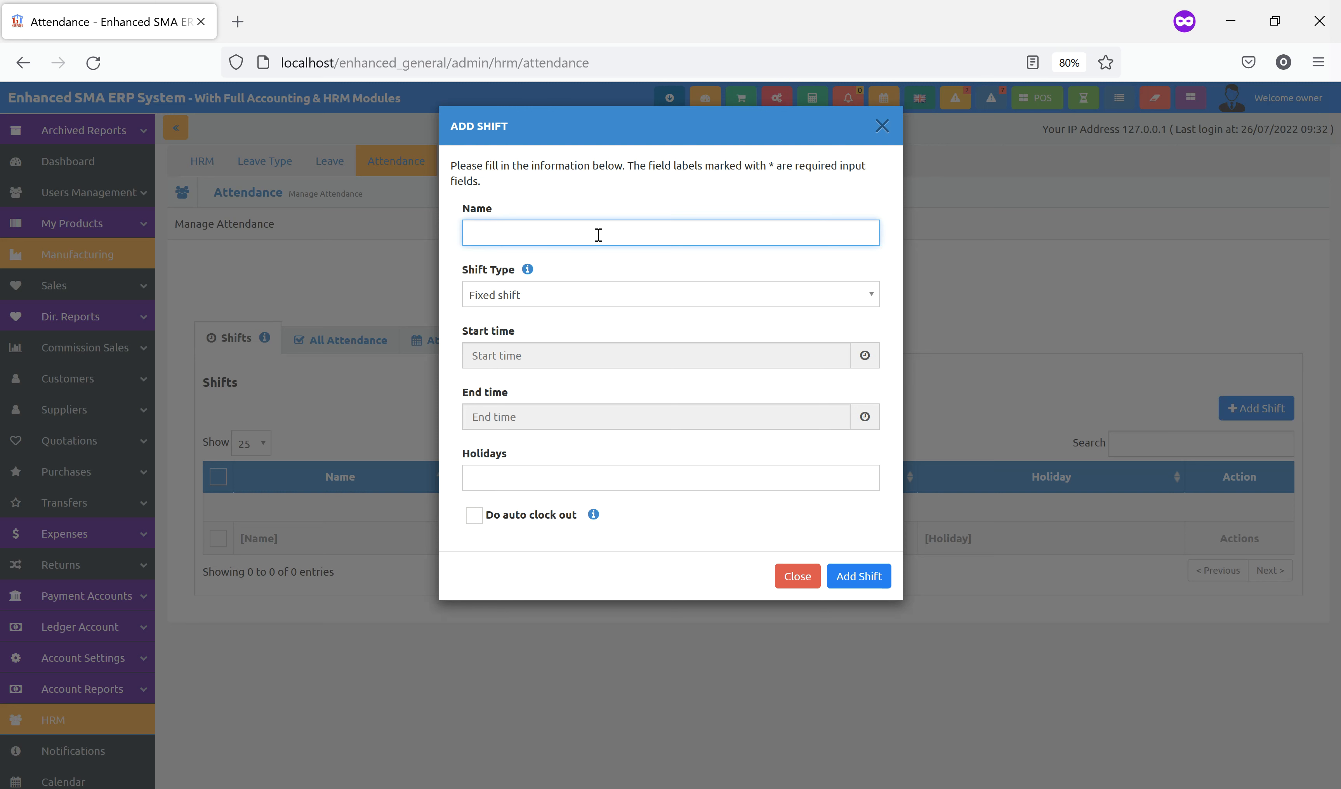
text(Morning Shift)
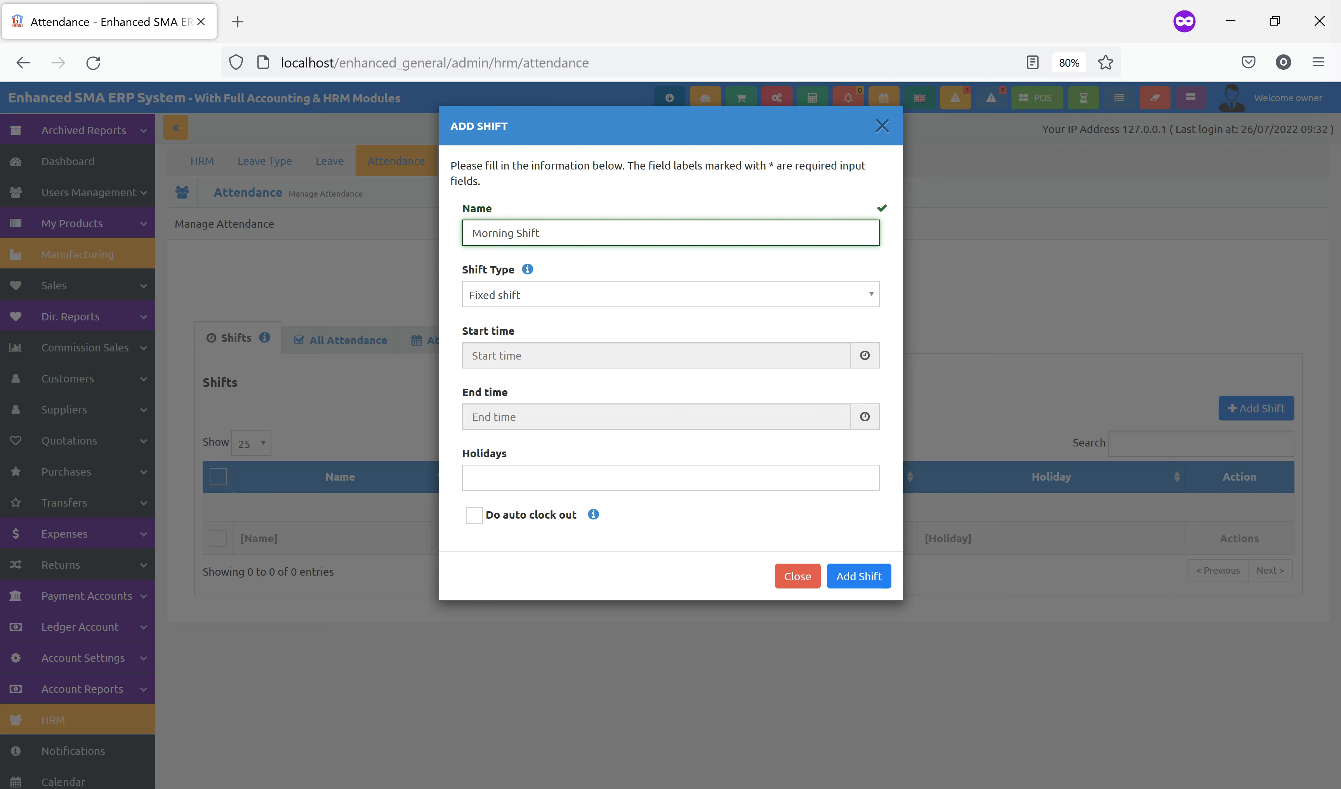
click(562, 362)
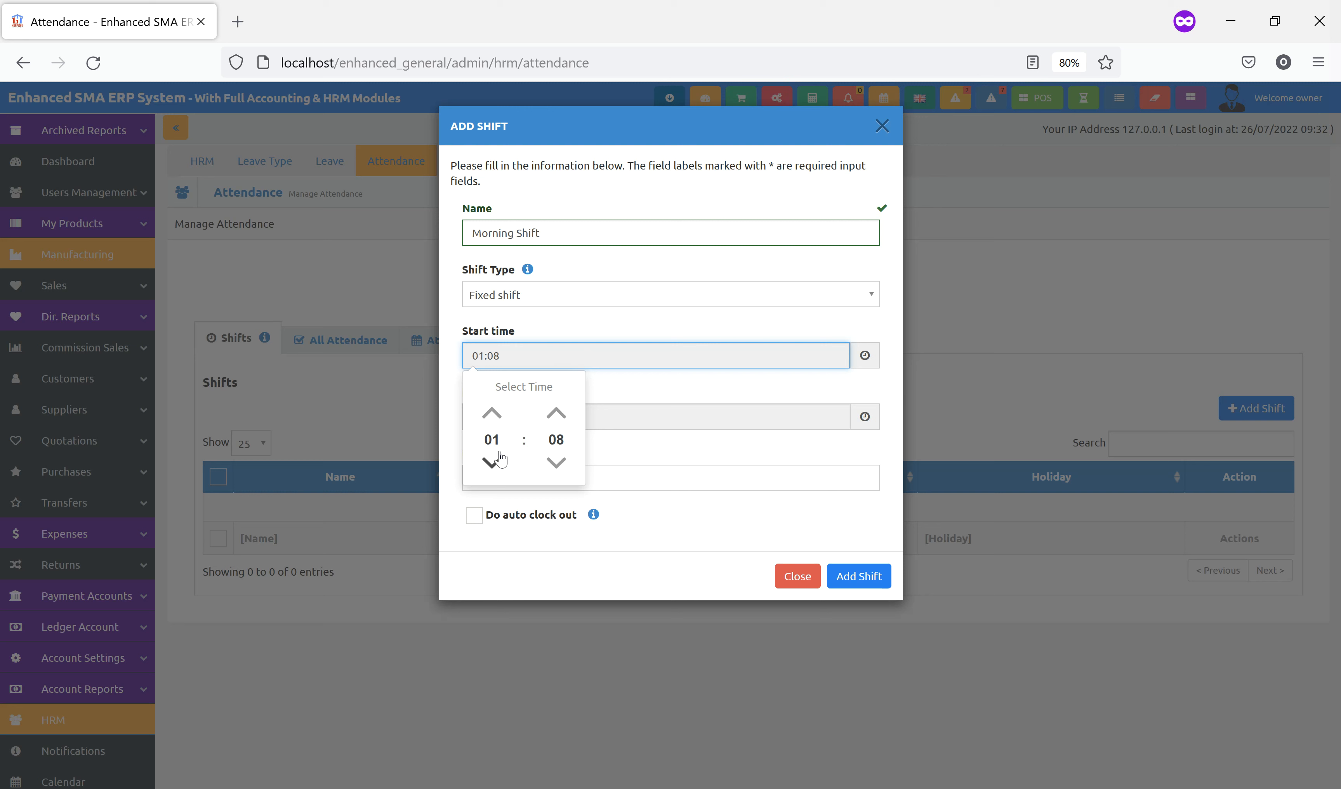
click(638, 389)
click(511, 415)
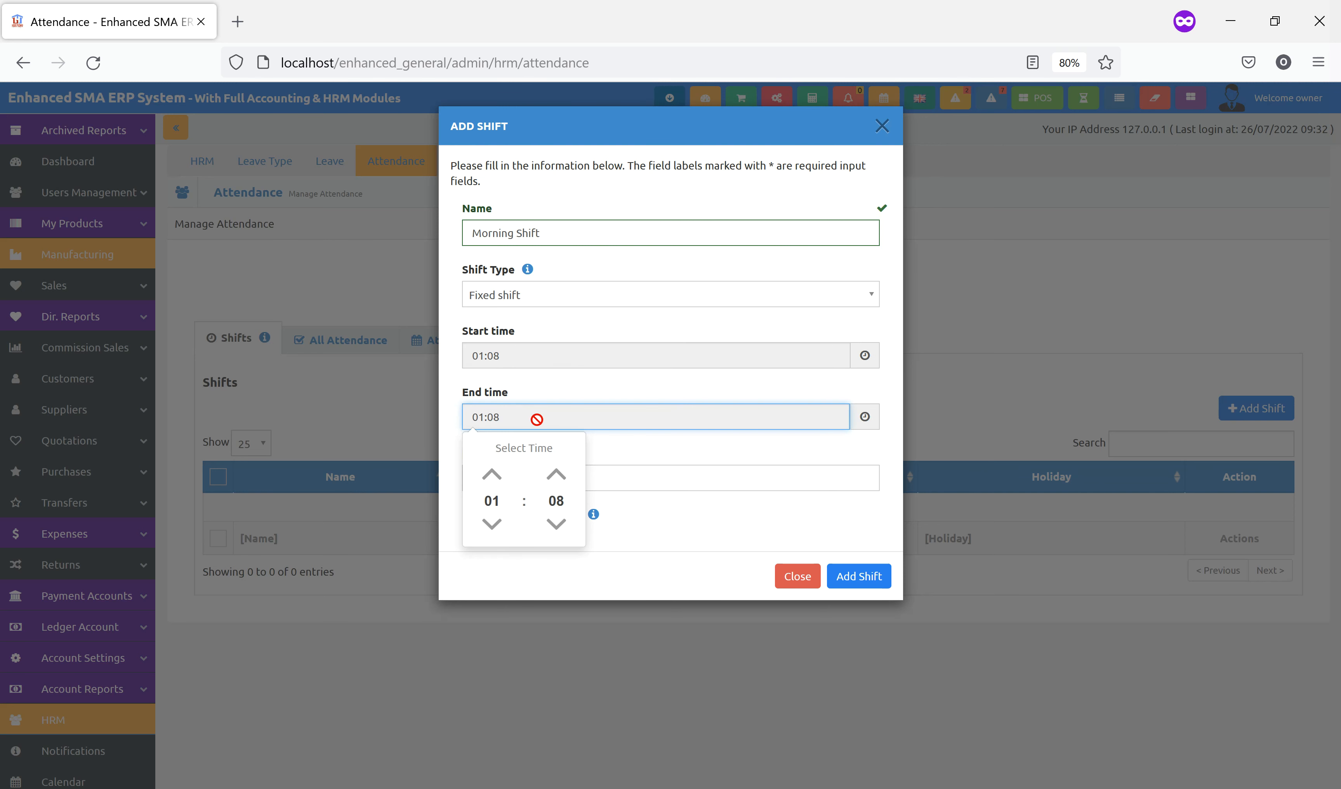
click(492, 523)
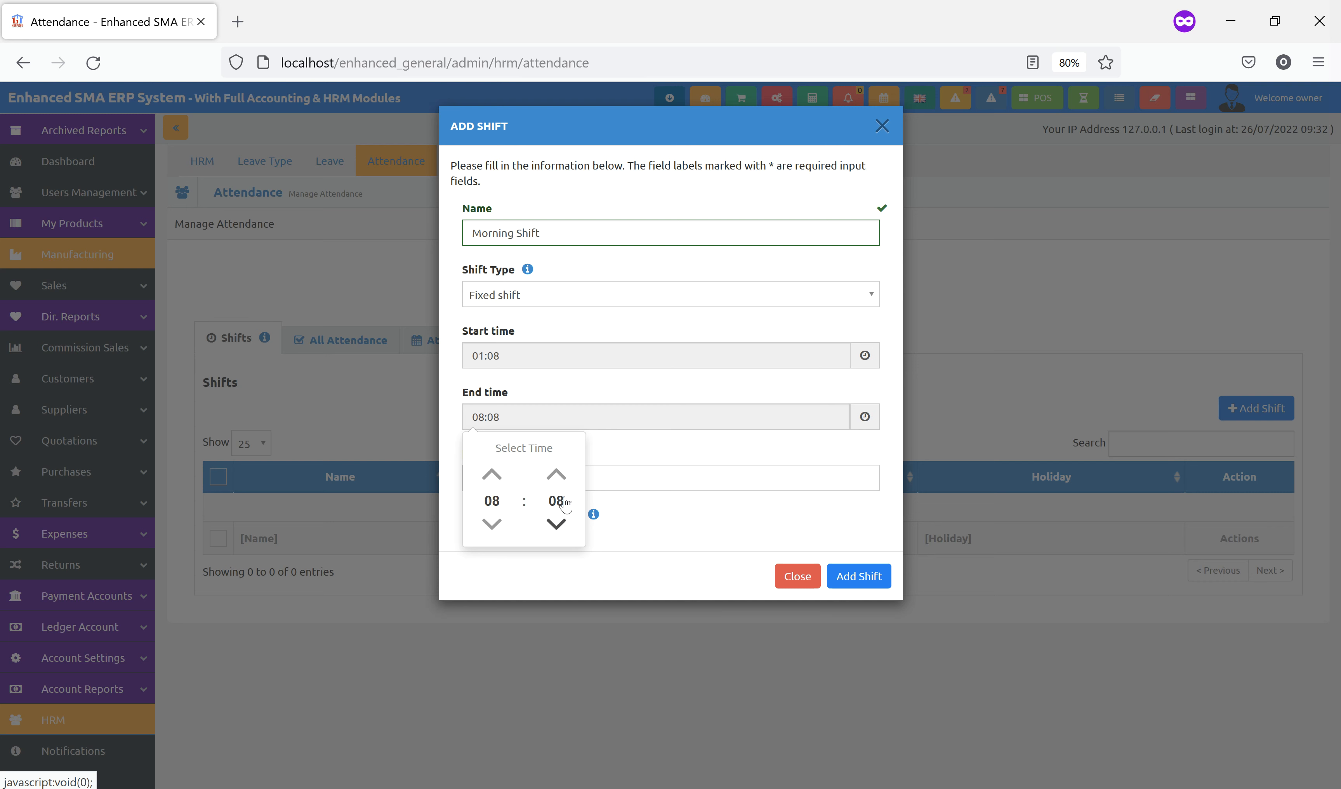
click(607, 399)
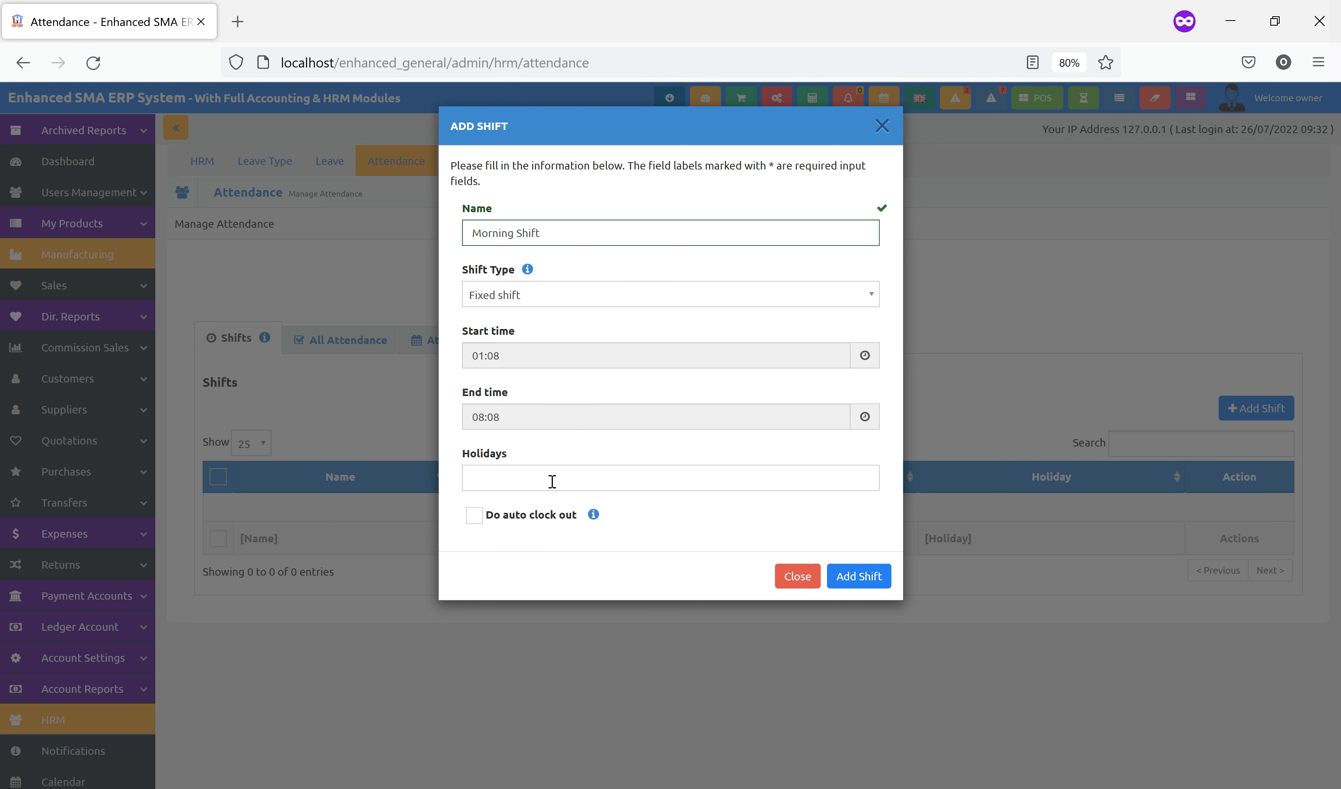
Turn on automatic clock out for the shift at 08:15
click(474, 516)
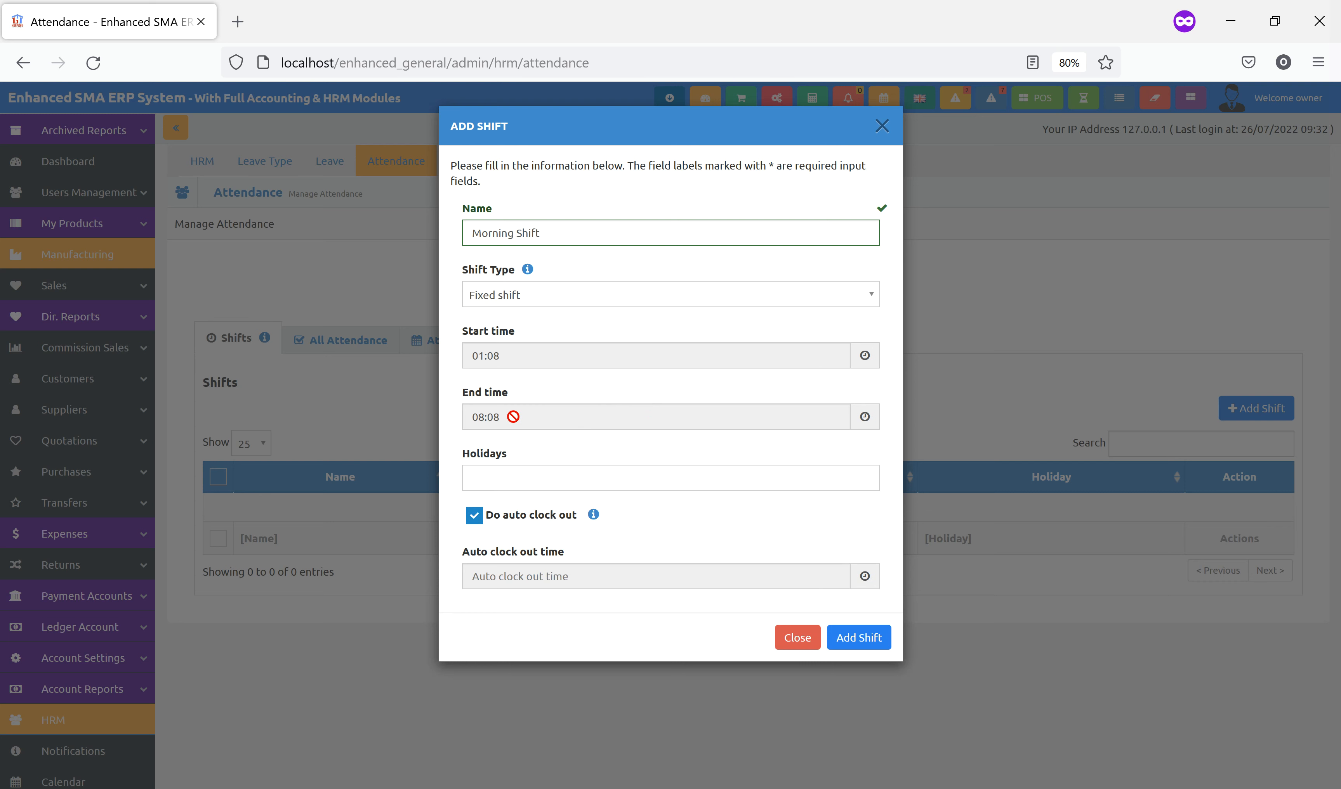
click(576, 584)
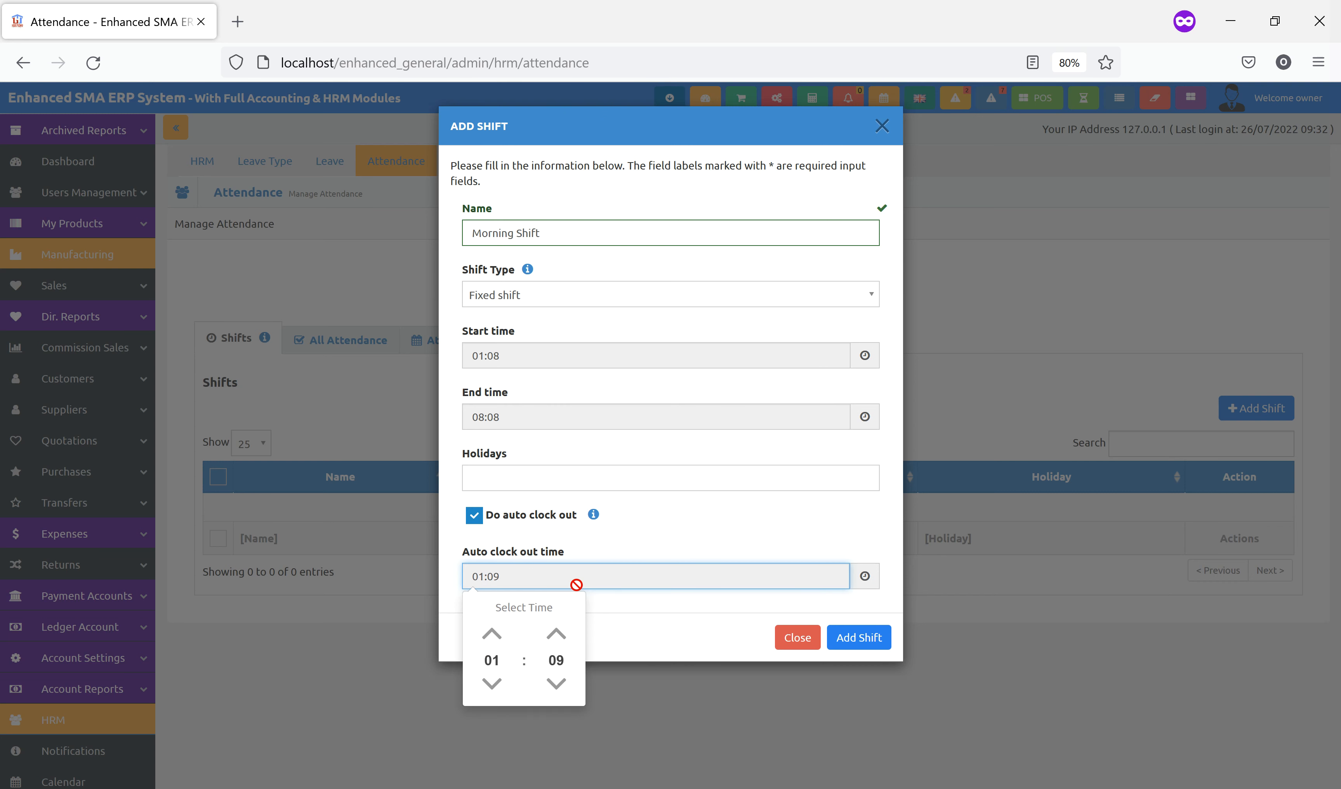
click(492, 635)
click(492, 634)
click(491, 634)
click(491, 634)
click(491, 684)
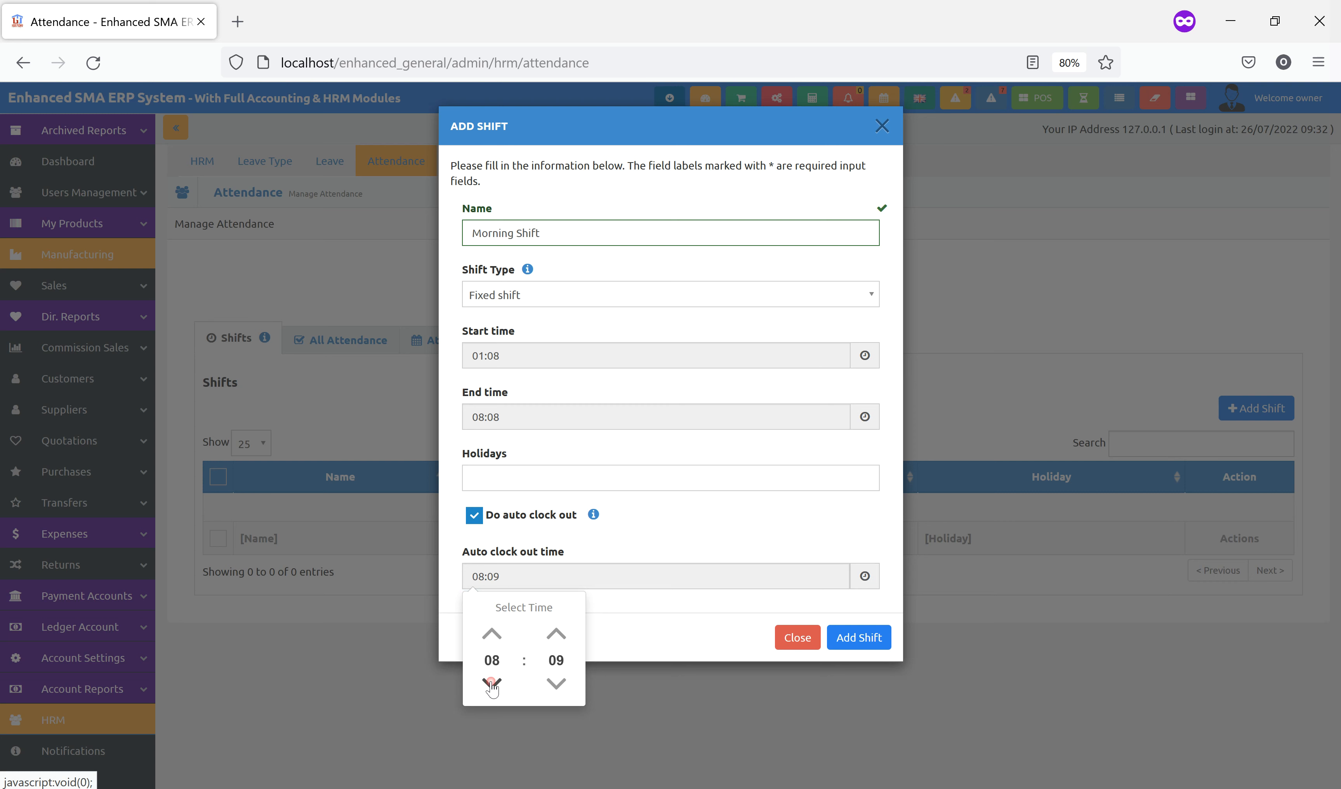
click(555, 633)
click(555, 632)
click(650, 624)
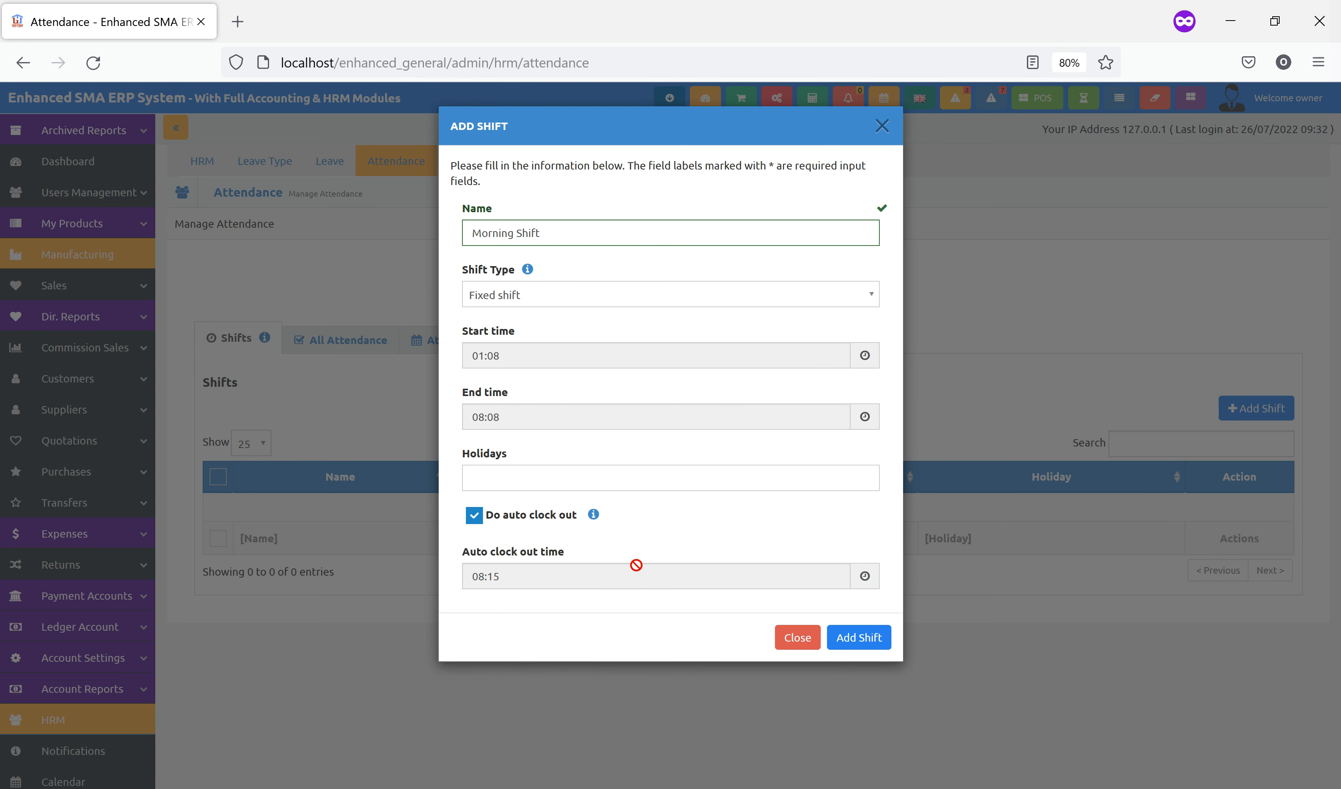
Make Sunday the shift's holiday and save the Morning Shift
click(612, 476)
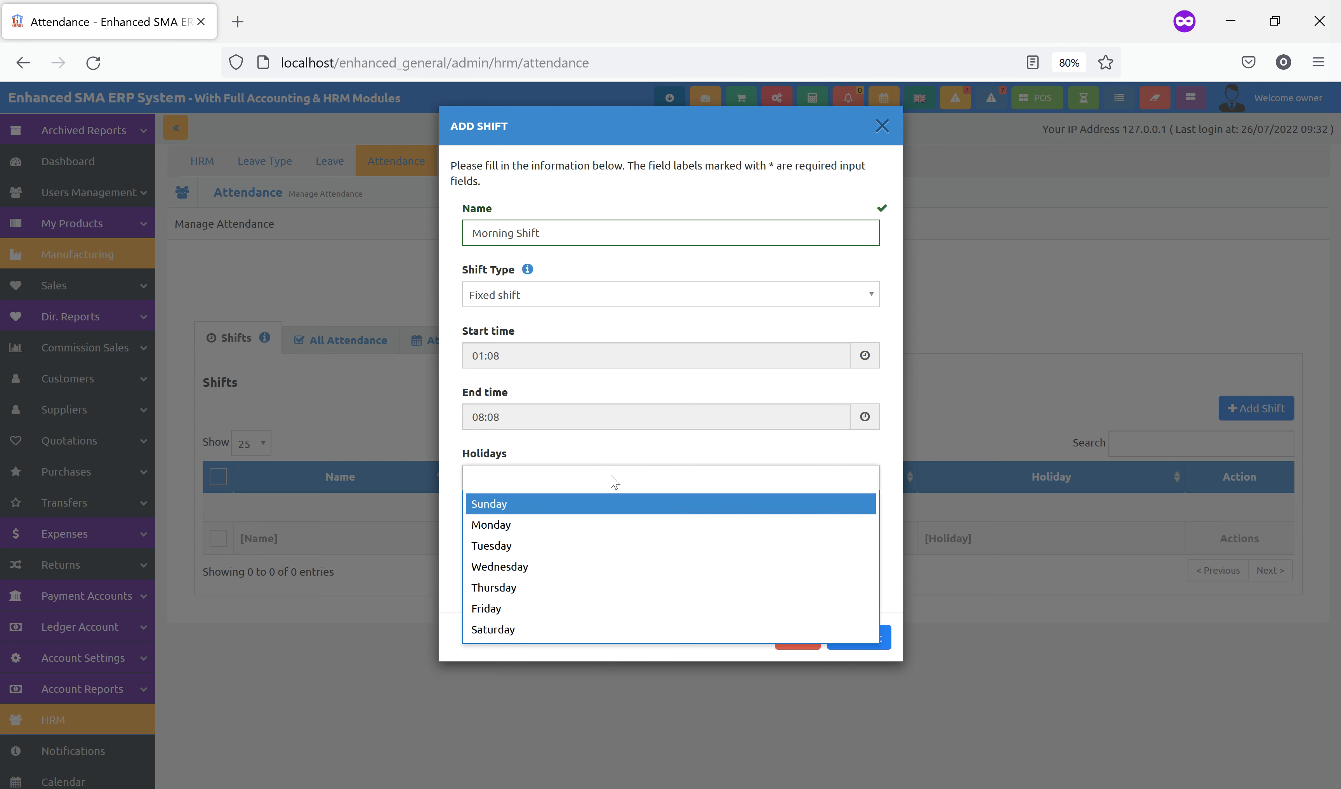
click(517, 505)
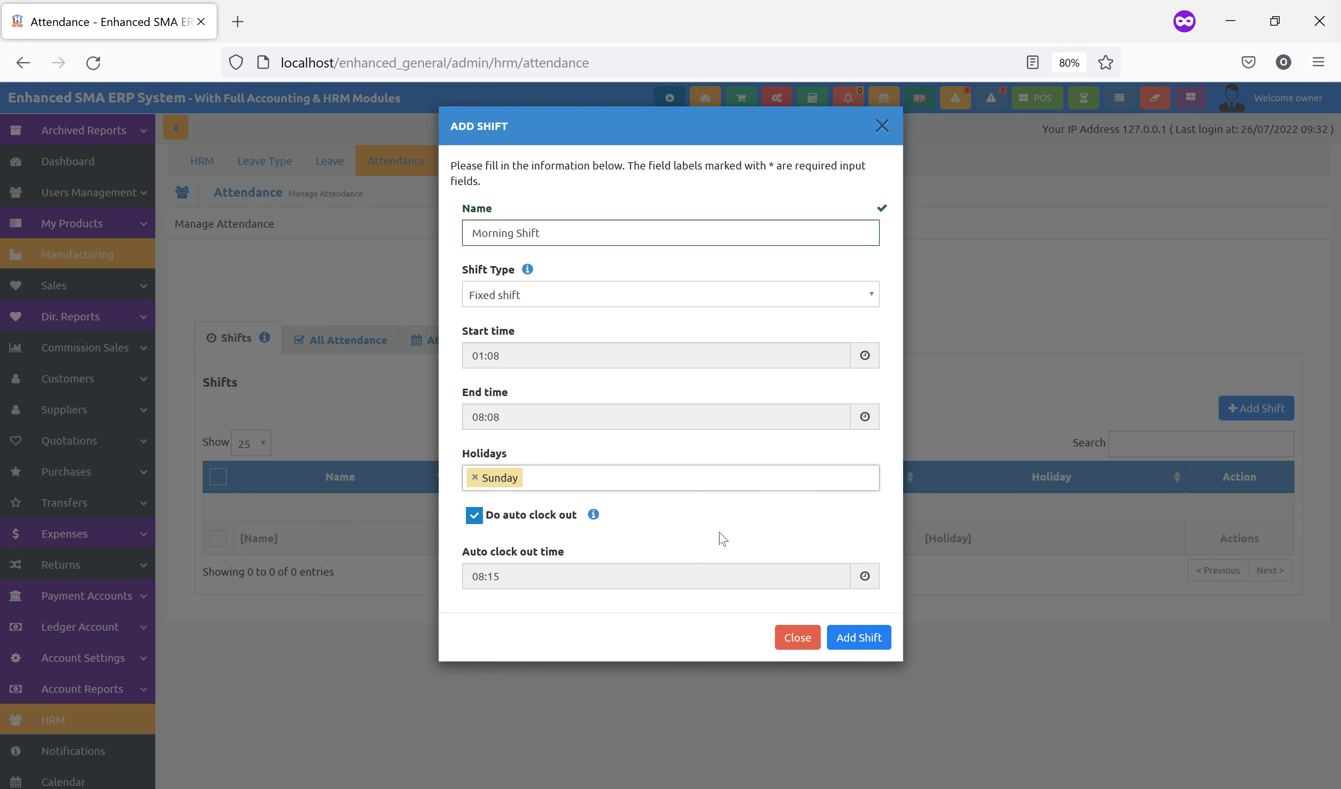
click(873, 647)
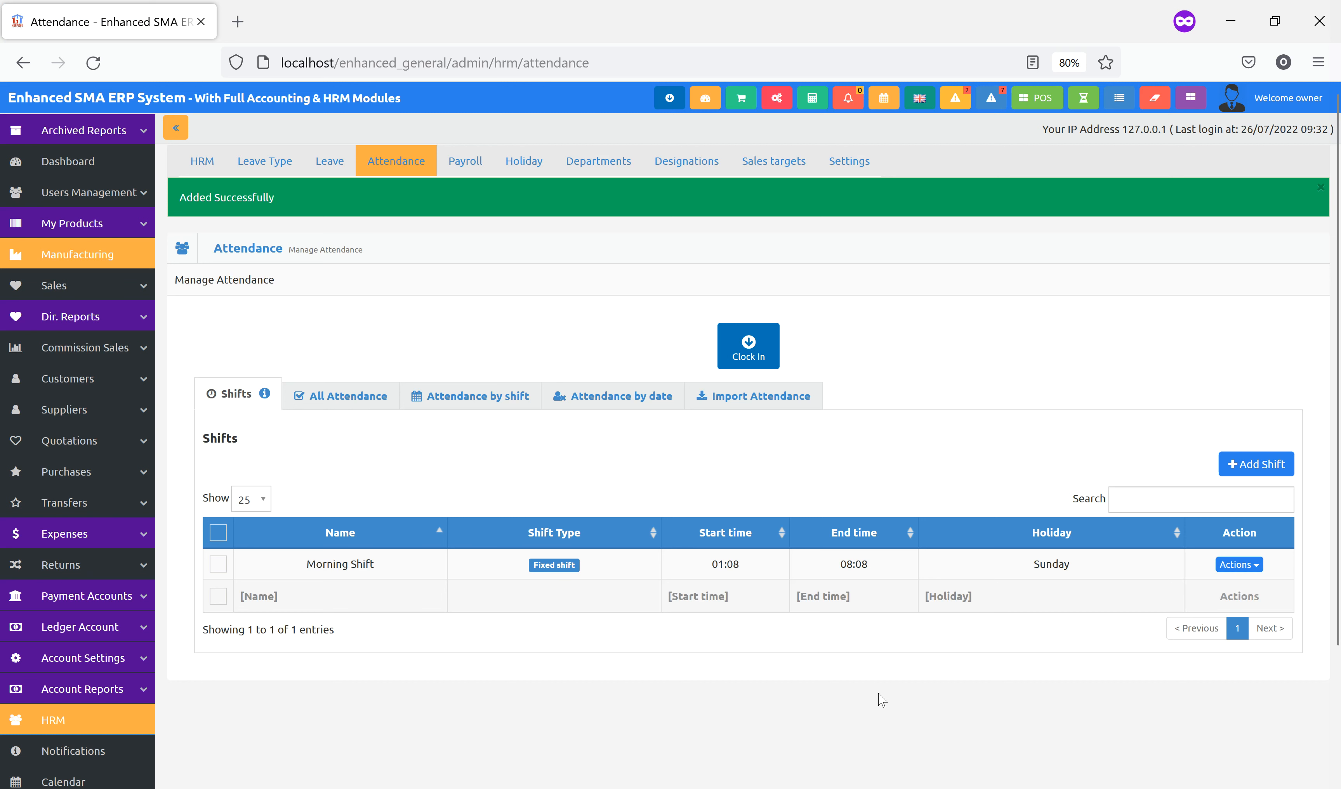
click(1236, 565)
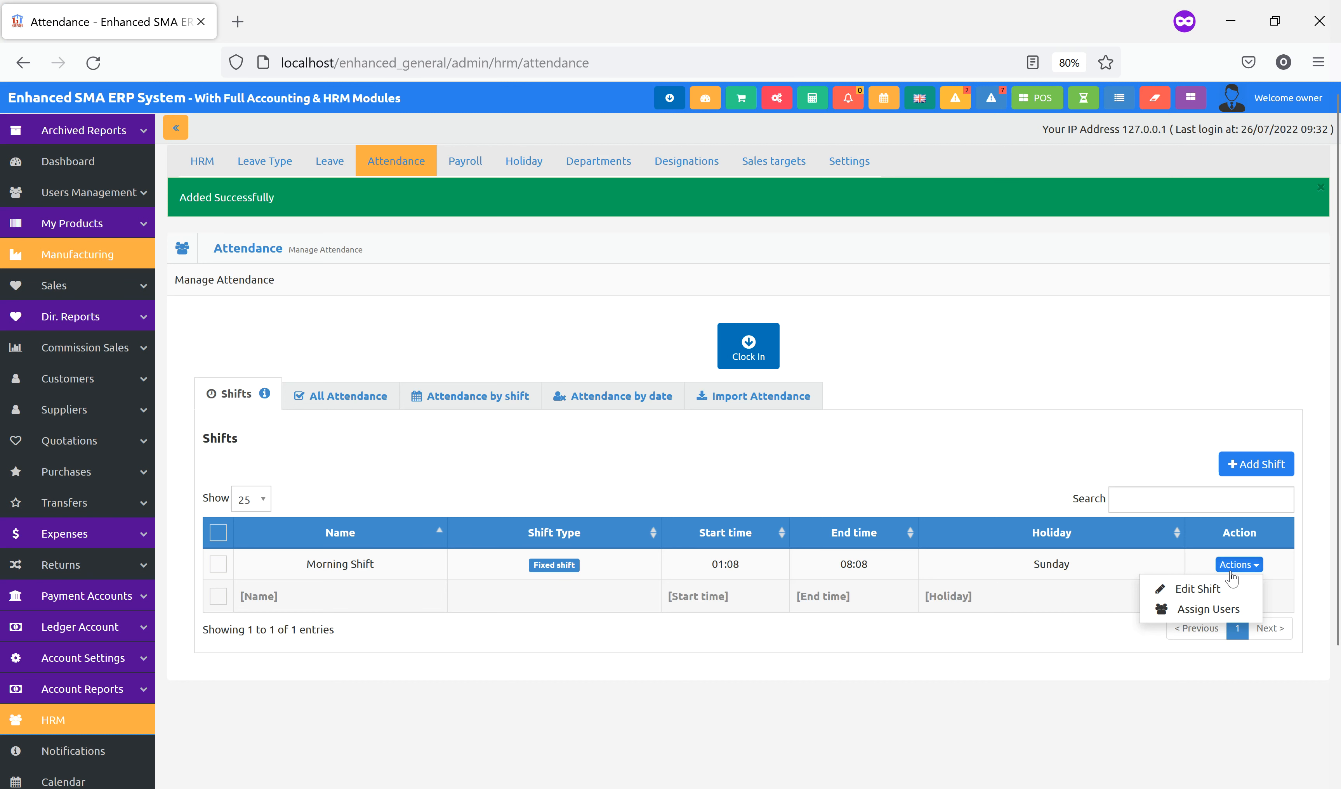
Assign the owner and admin users to Morning Shift from 04/08/2022 to 11/08/2022
click(1196, 610)
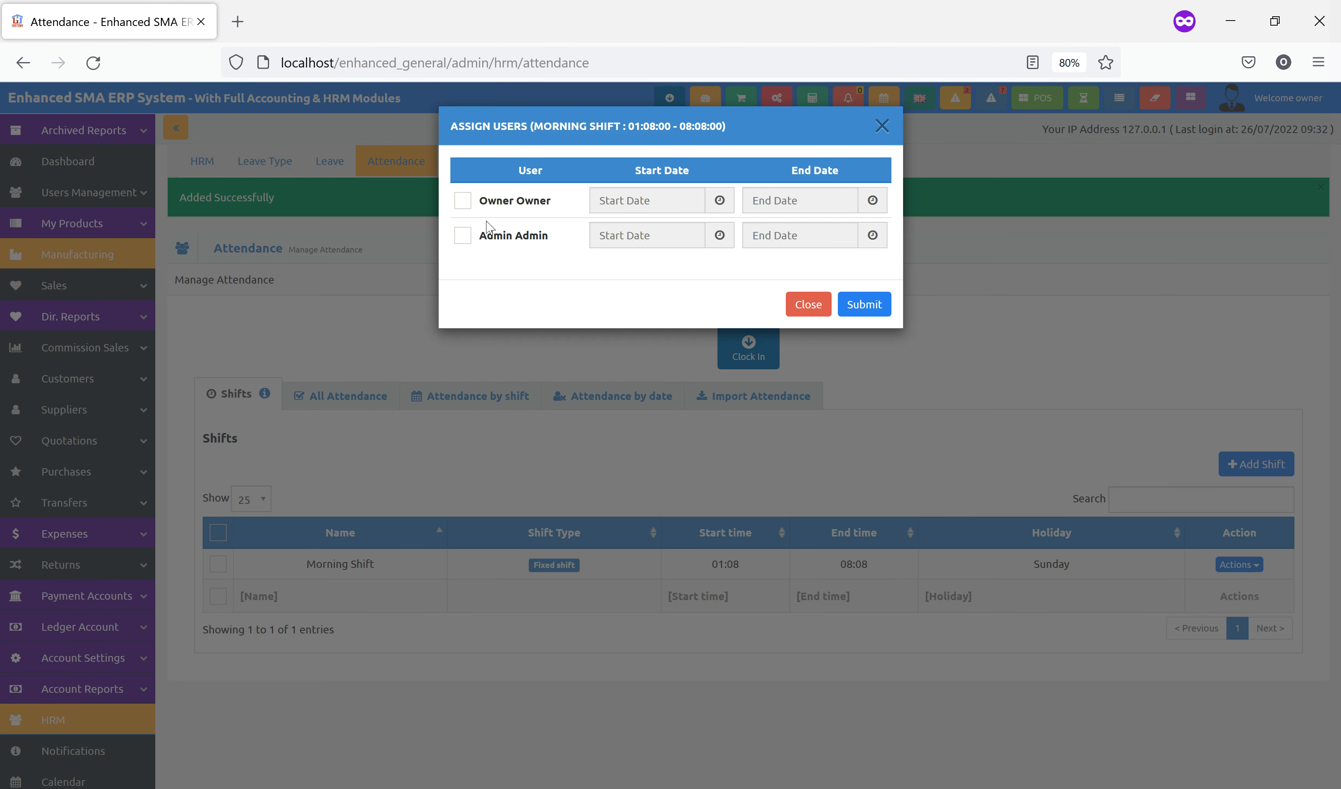
click(492, 202)
click(493, 236)
click(650, 197)
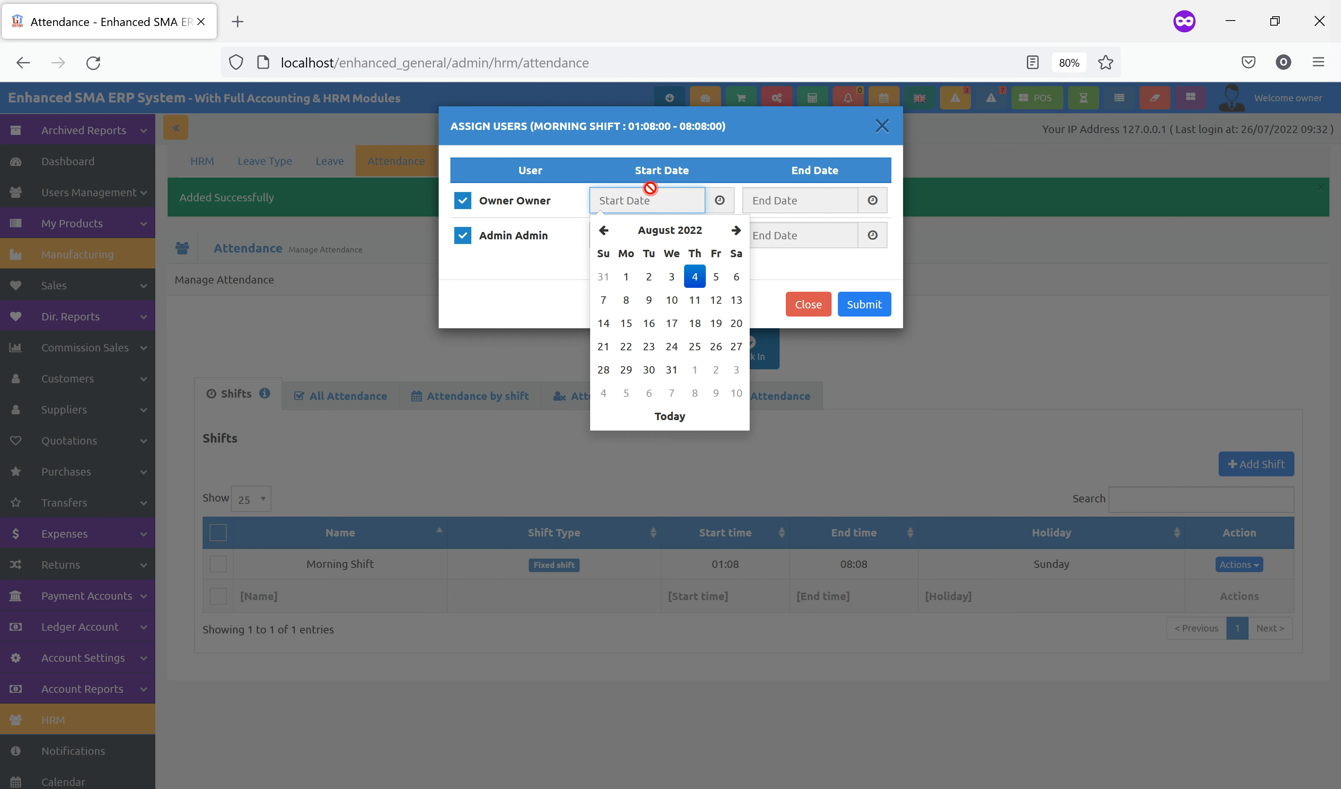
click(694, 277)
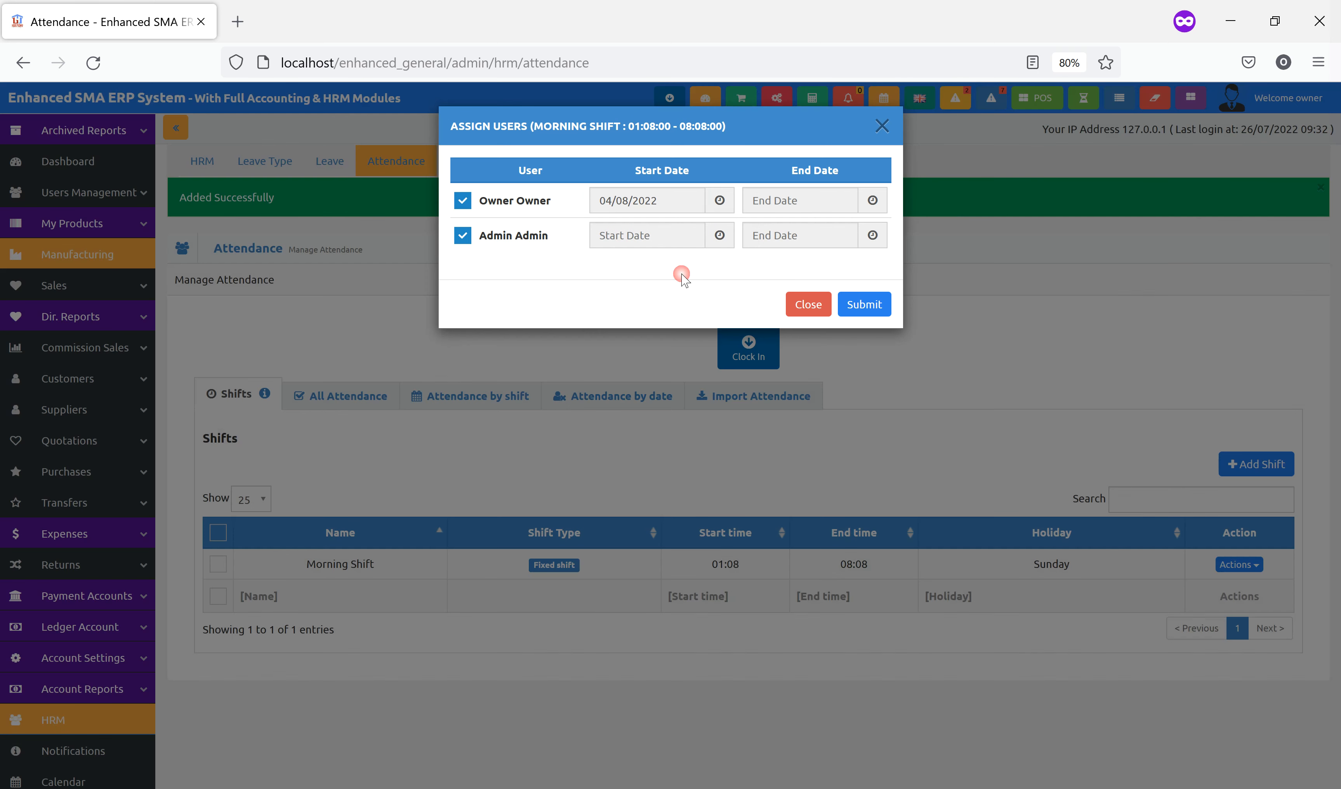
click(658, 234)
click(694, 310)
click(801, 204)
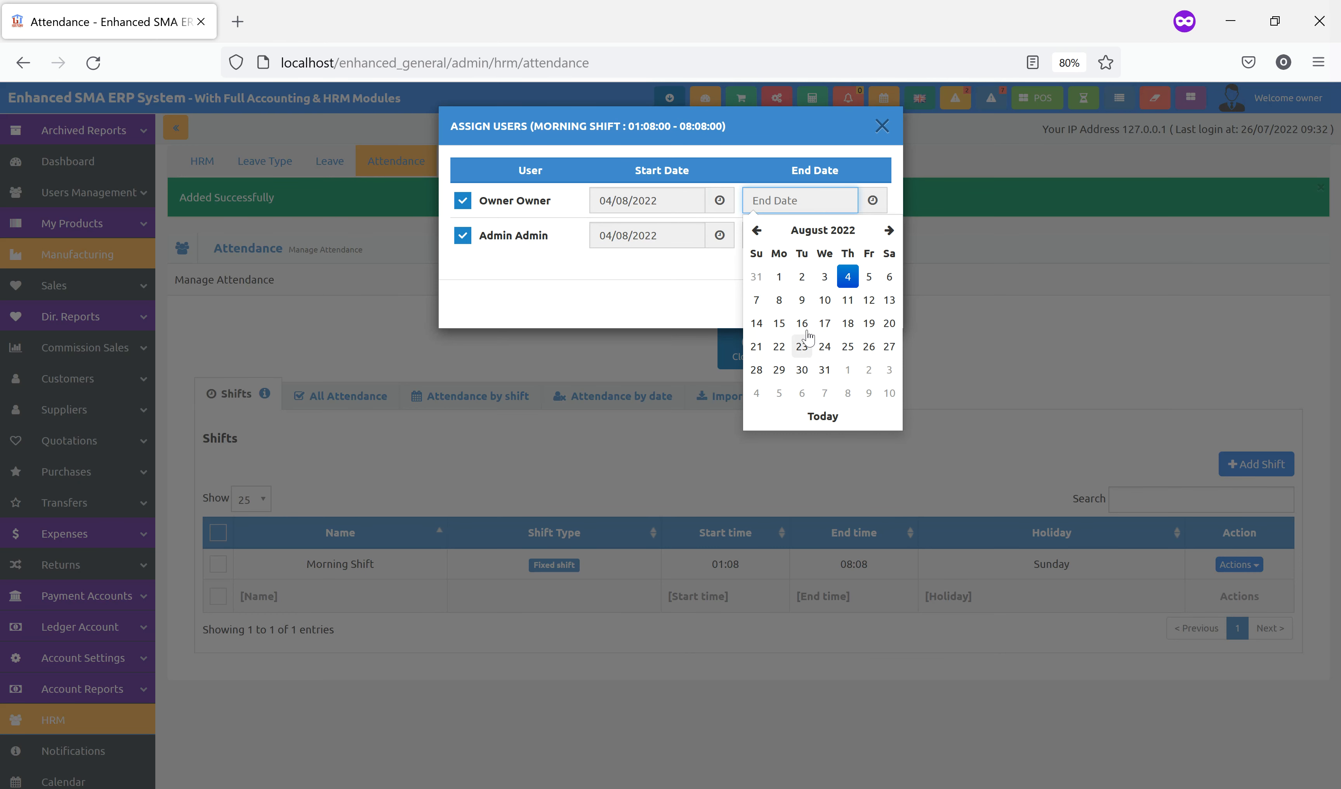
click(848, 301)
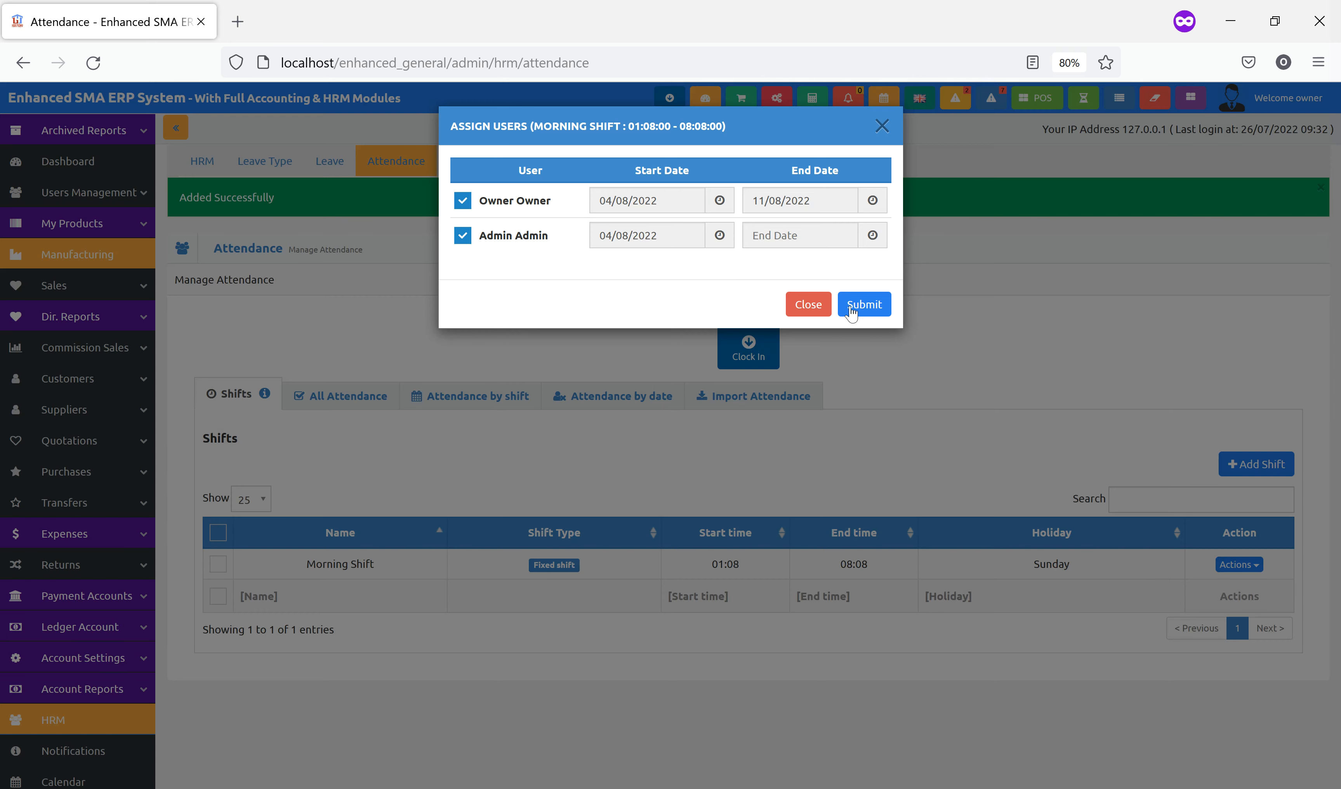
click(807, 239)
click(848, 335)
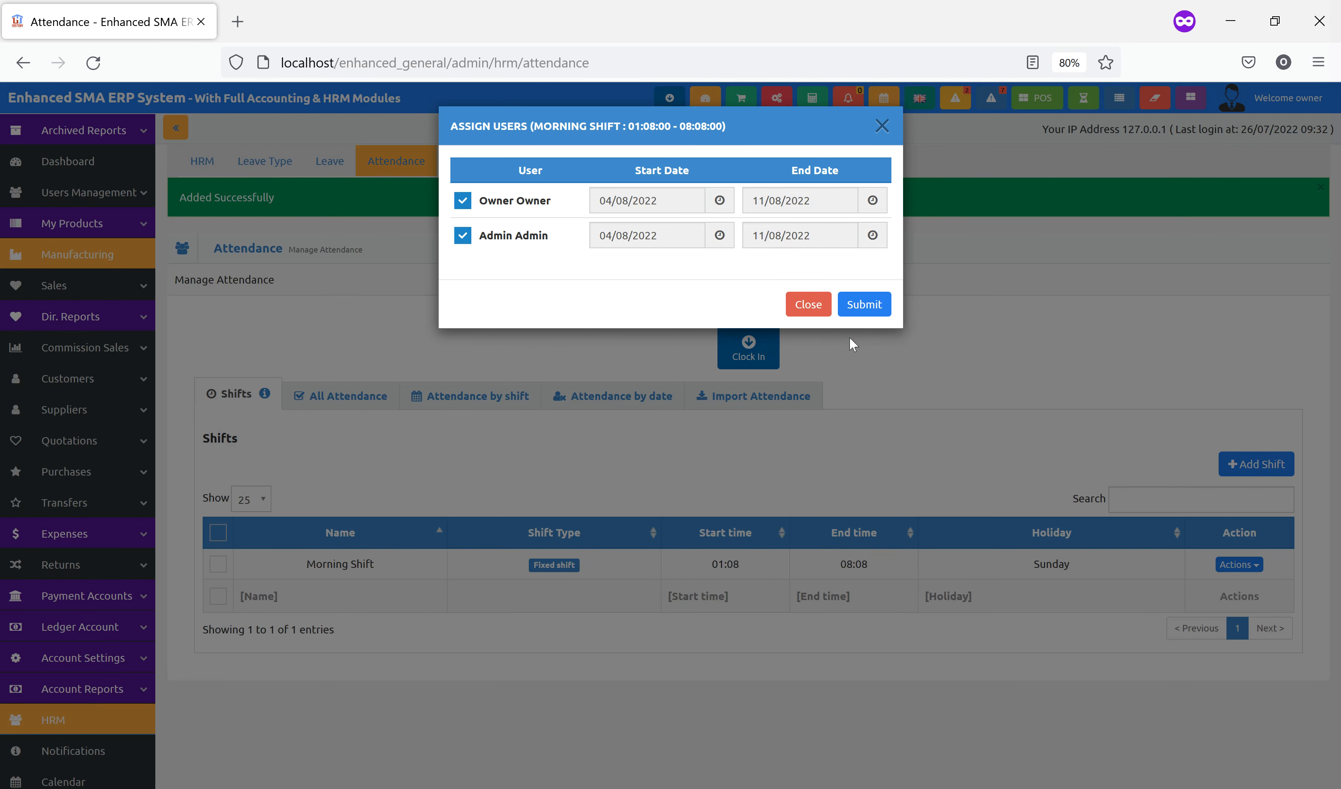
click(863, 304)
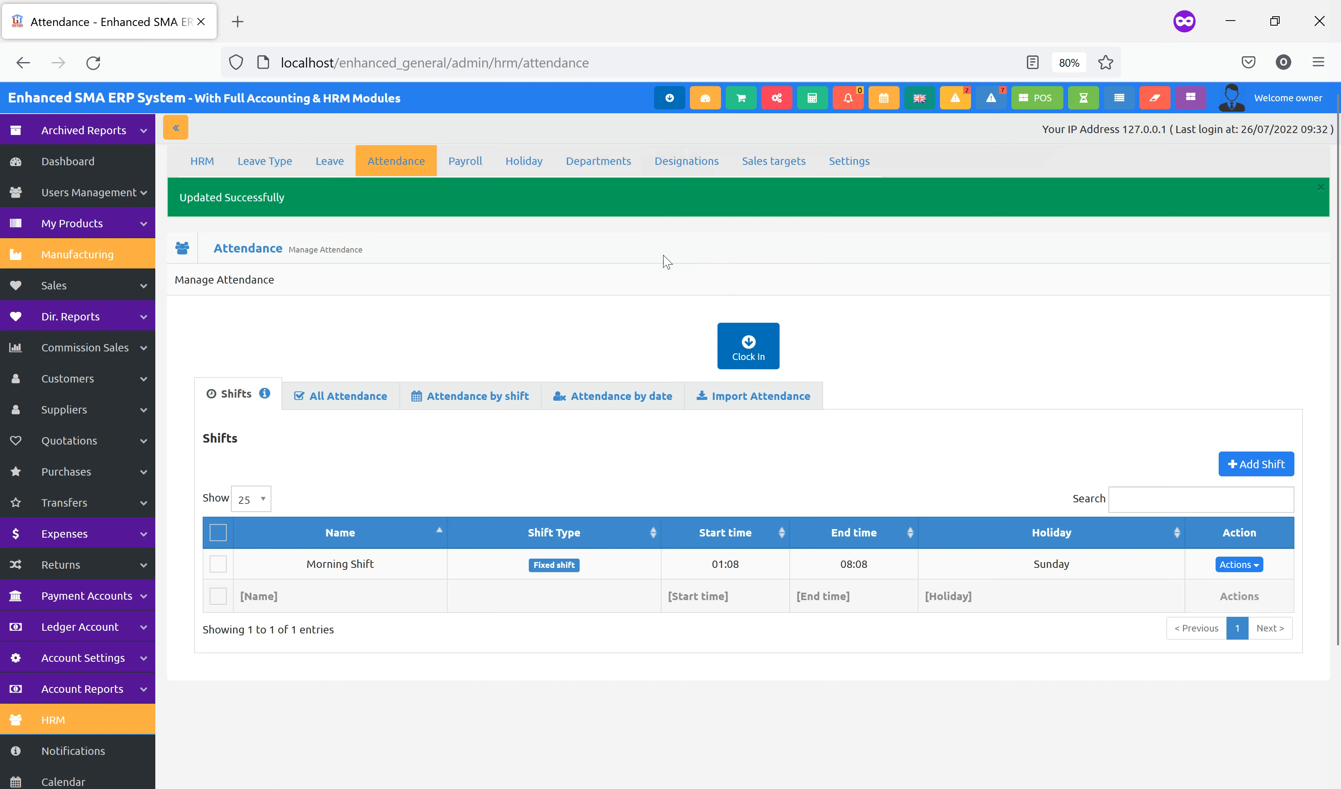
In HRM Settings, keep 'Is location required?' on Yes and review the 5 and 20-minute check-in grace times
click(849, 176)
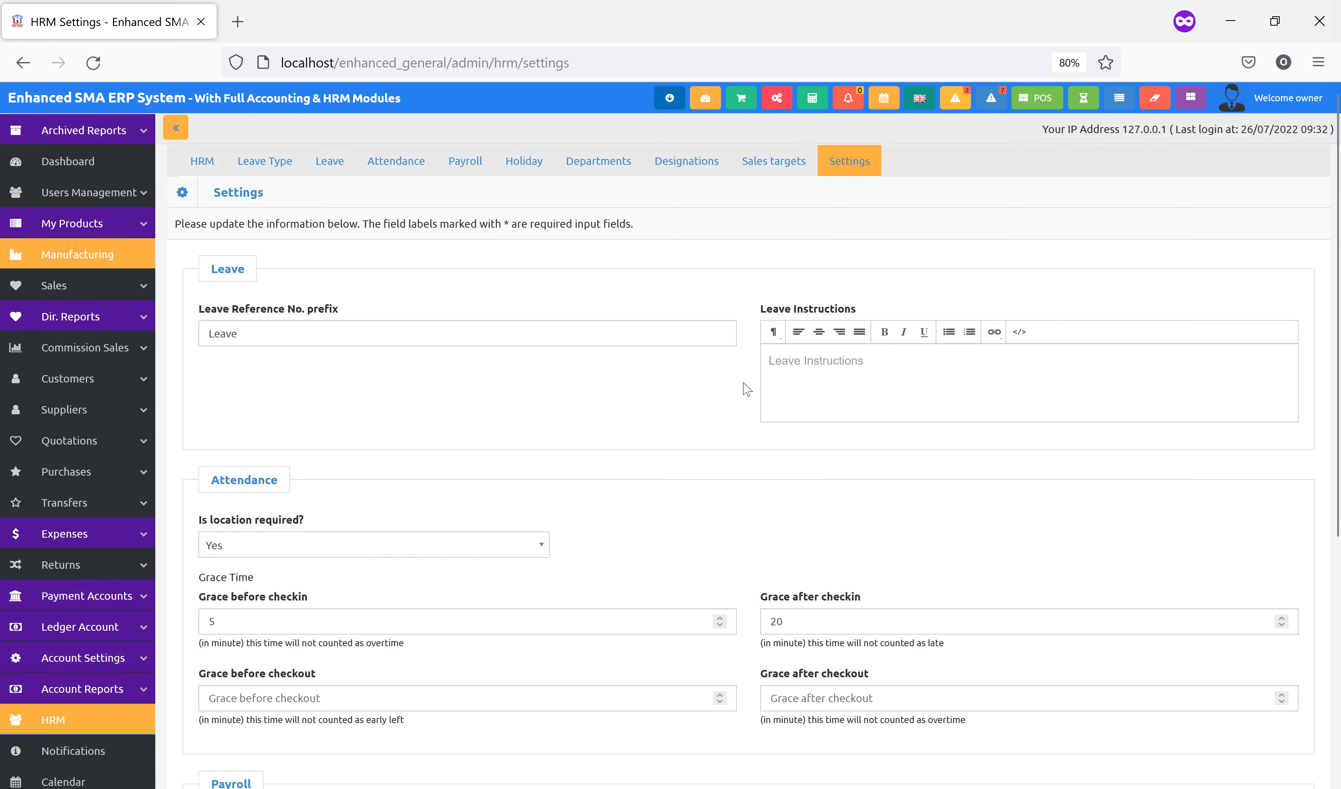
scroll(692, 449, down, 3)
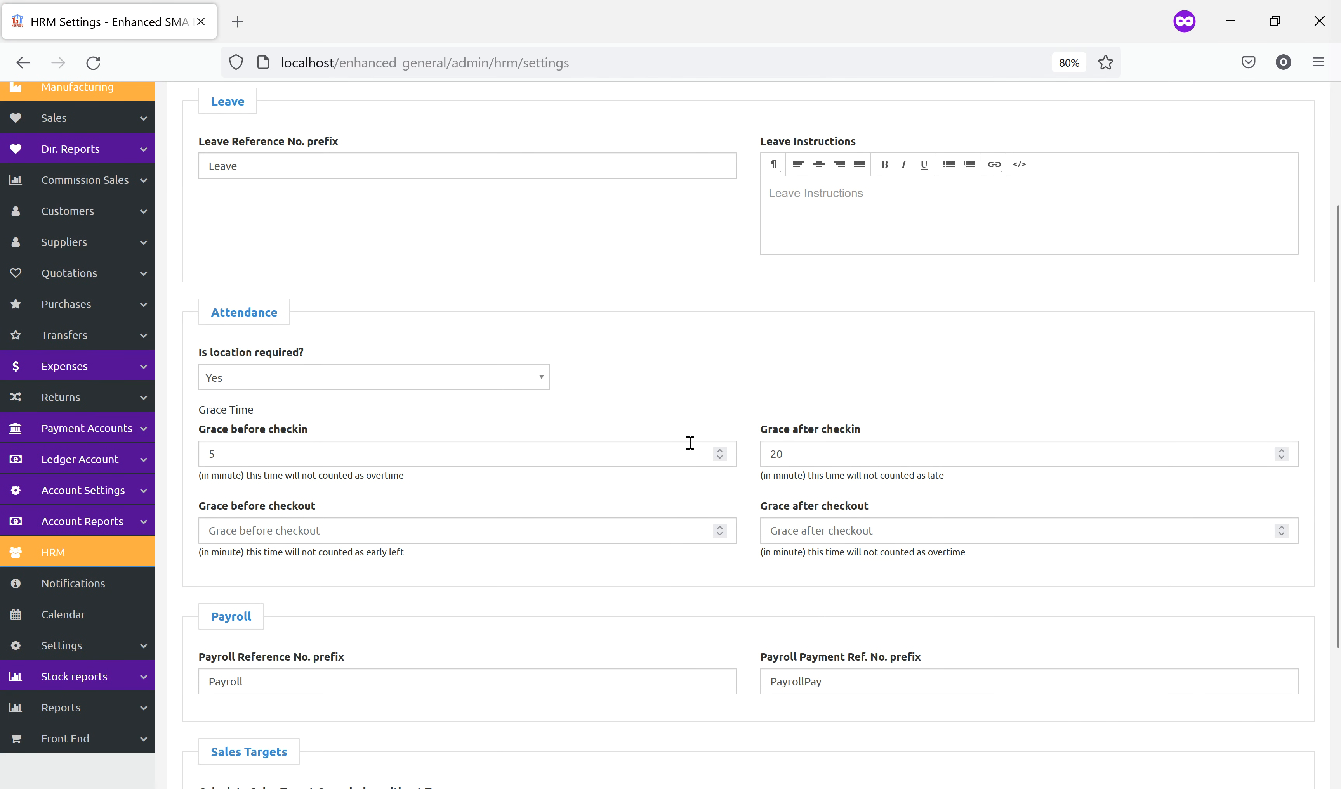
scroll(690, 452, down, 2)
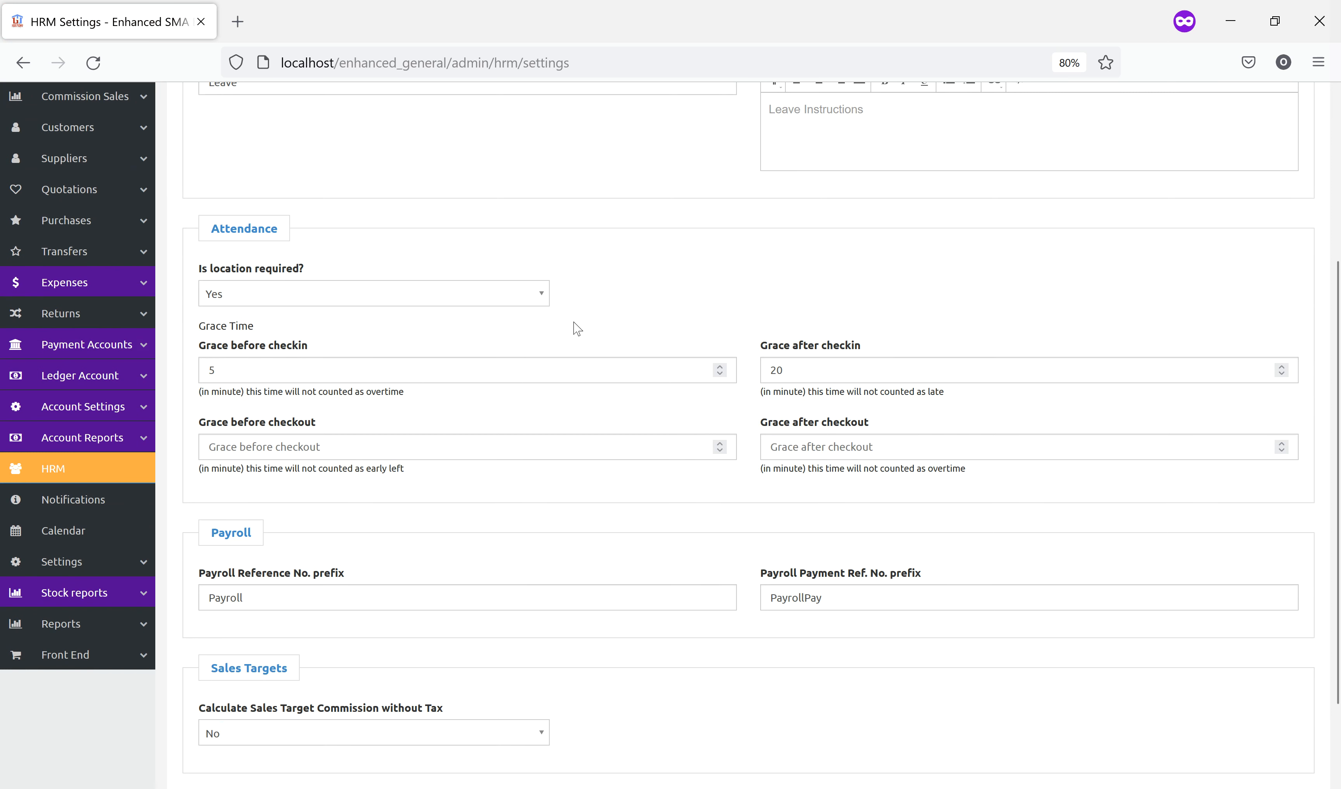
click(434, 298)
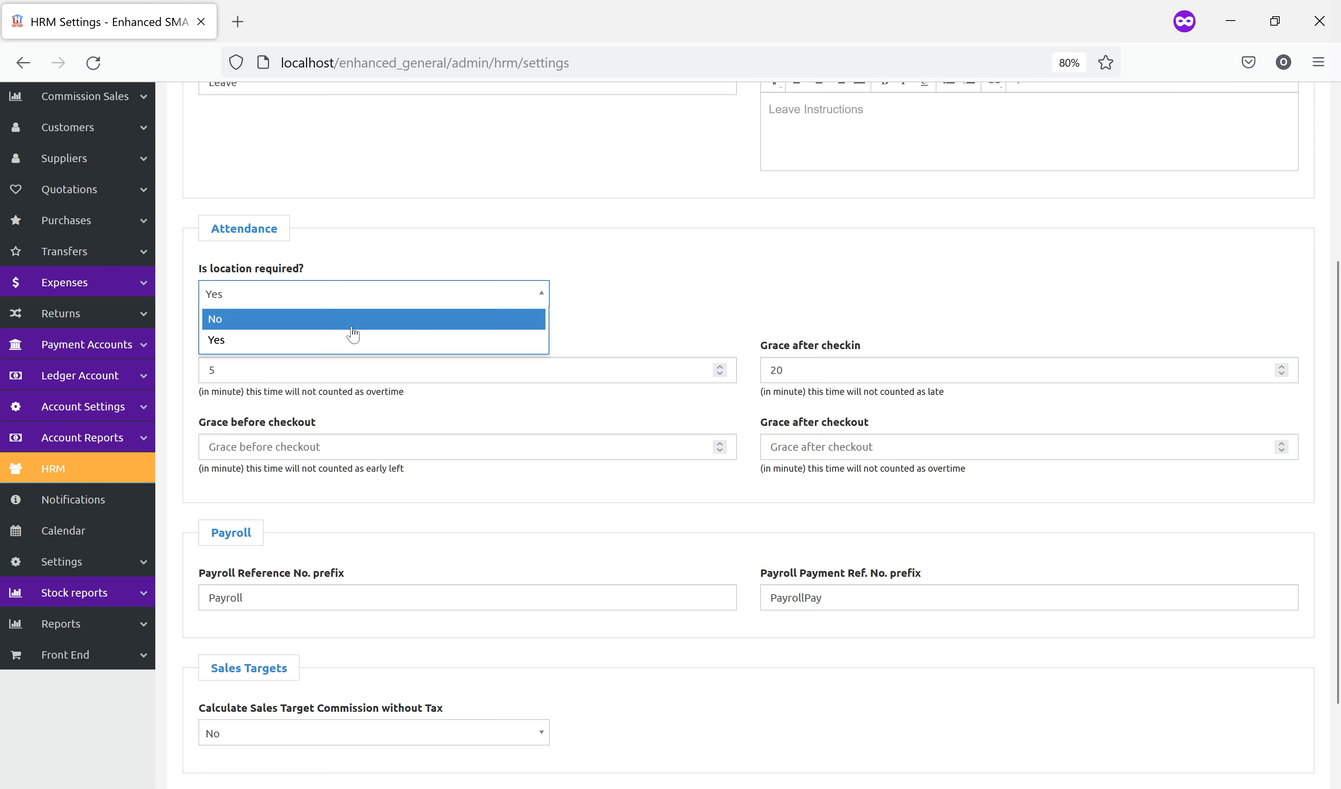
click(647, 289)
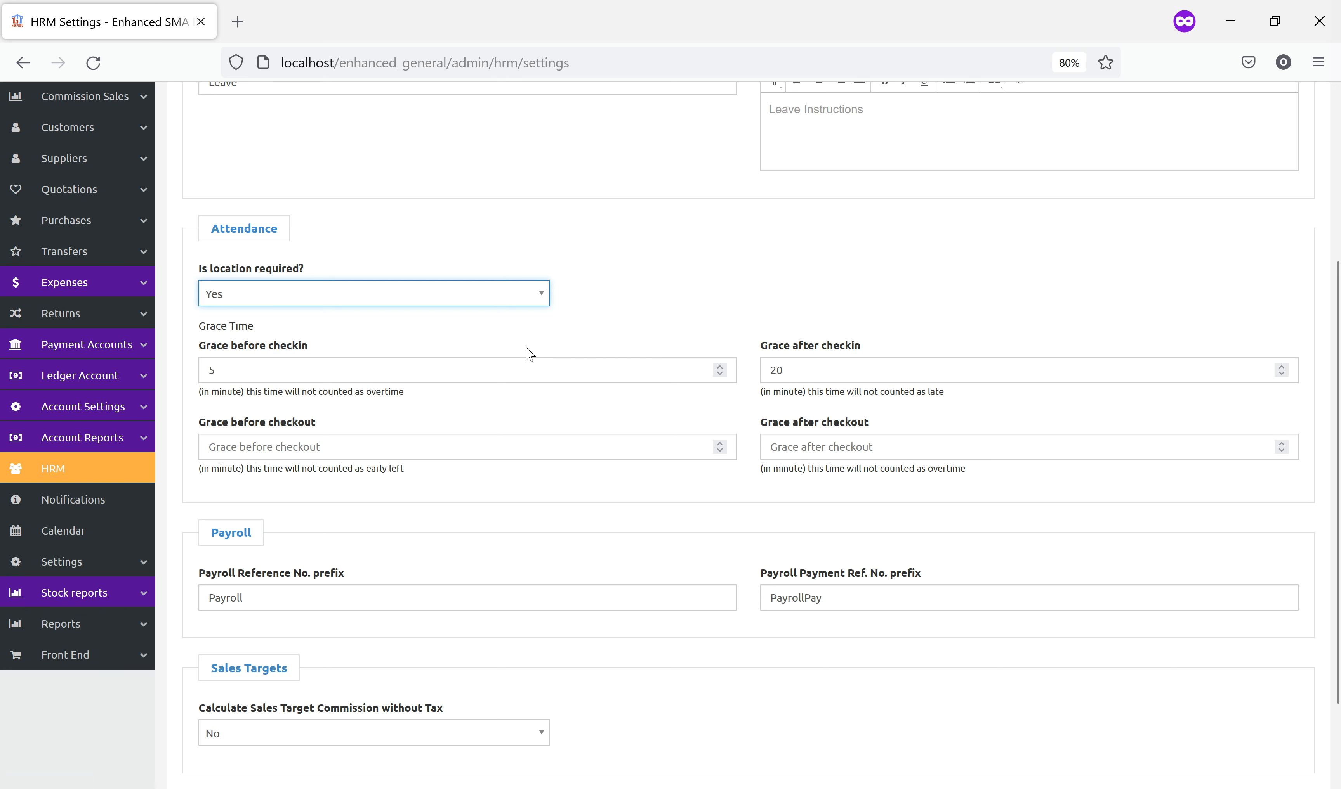
click(391, 378)
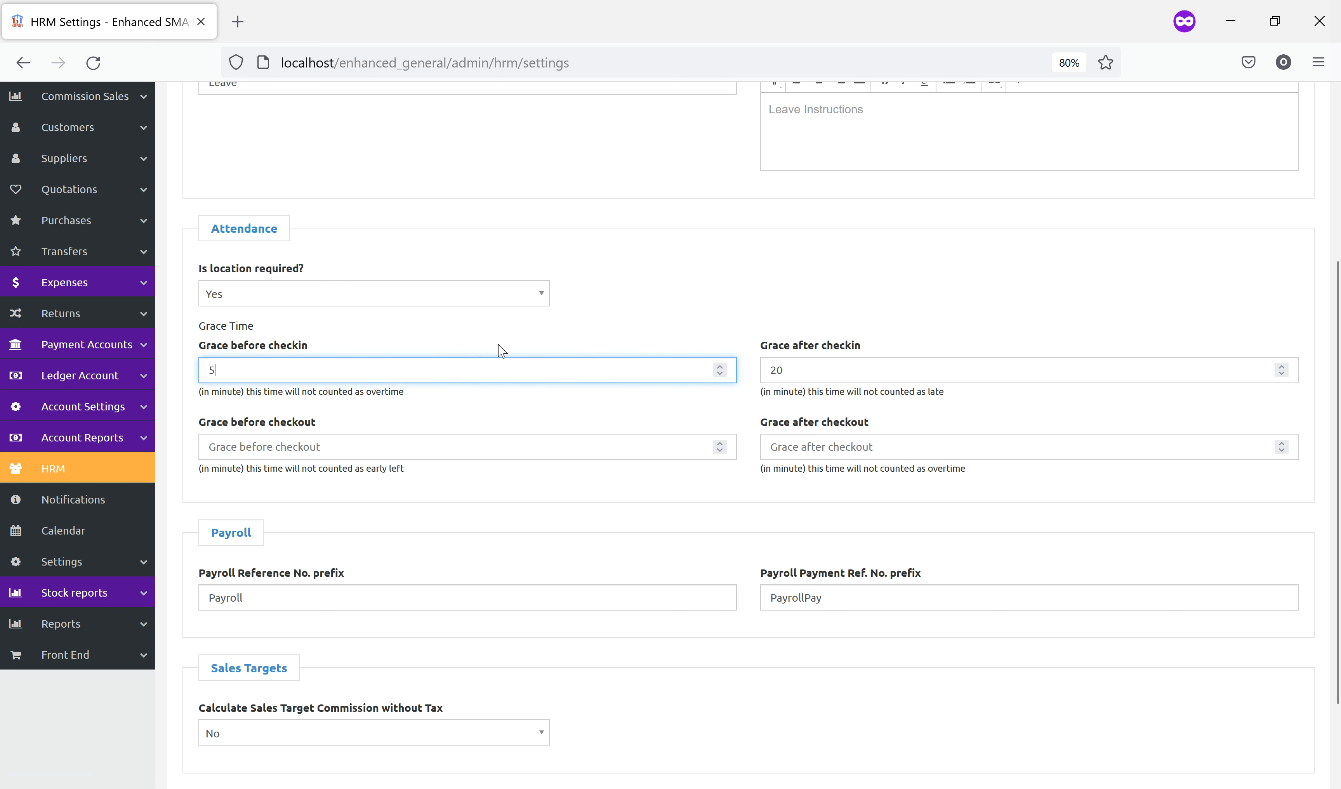
click(844, 367)
scroll(699, 661, down, 2)
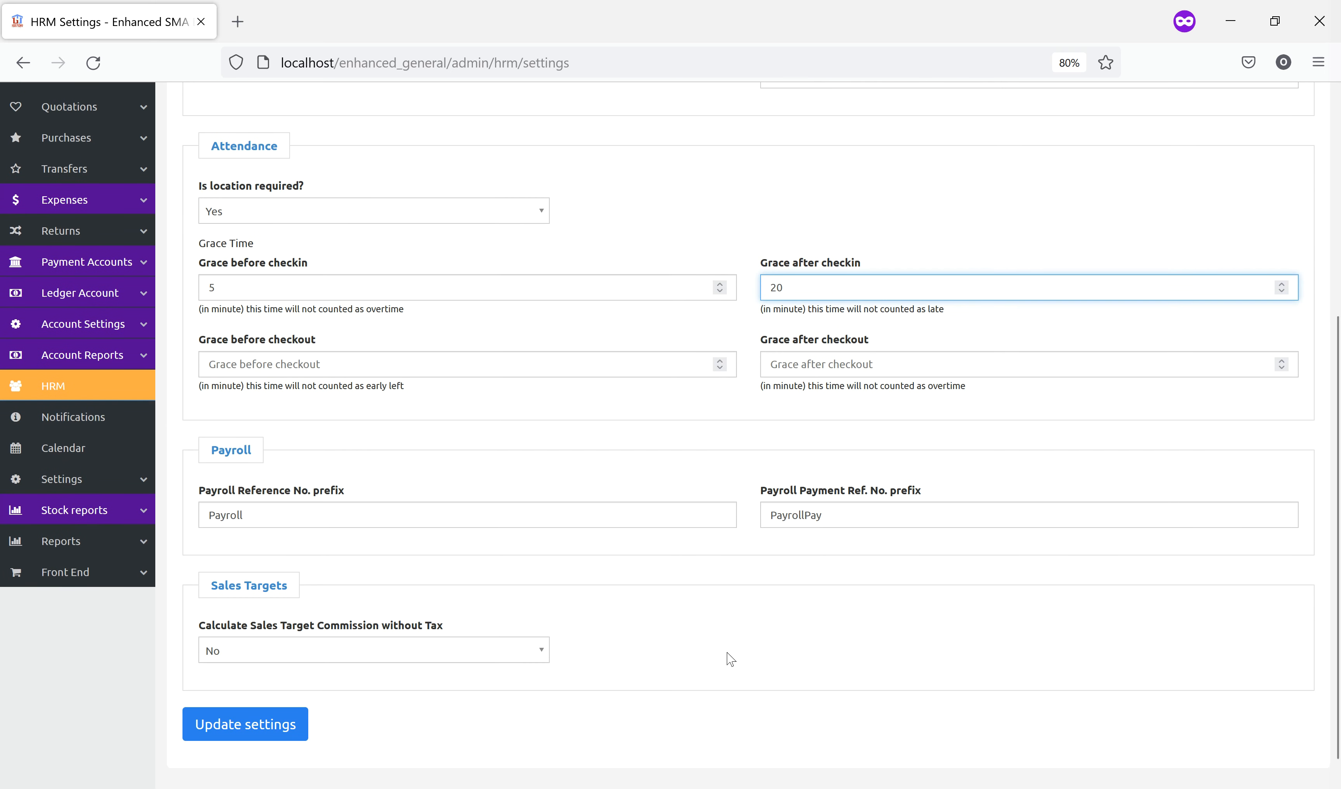
scroll(721, 651, up, 5)
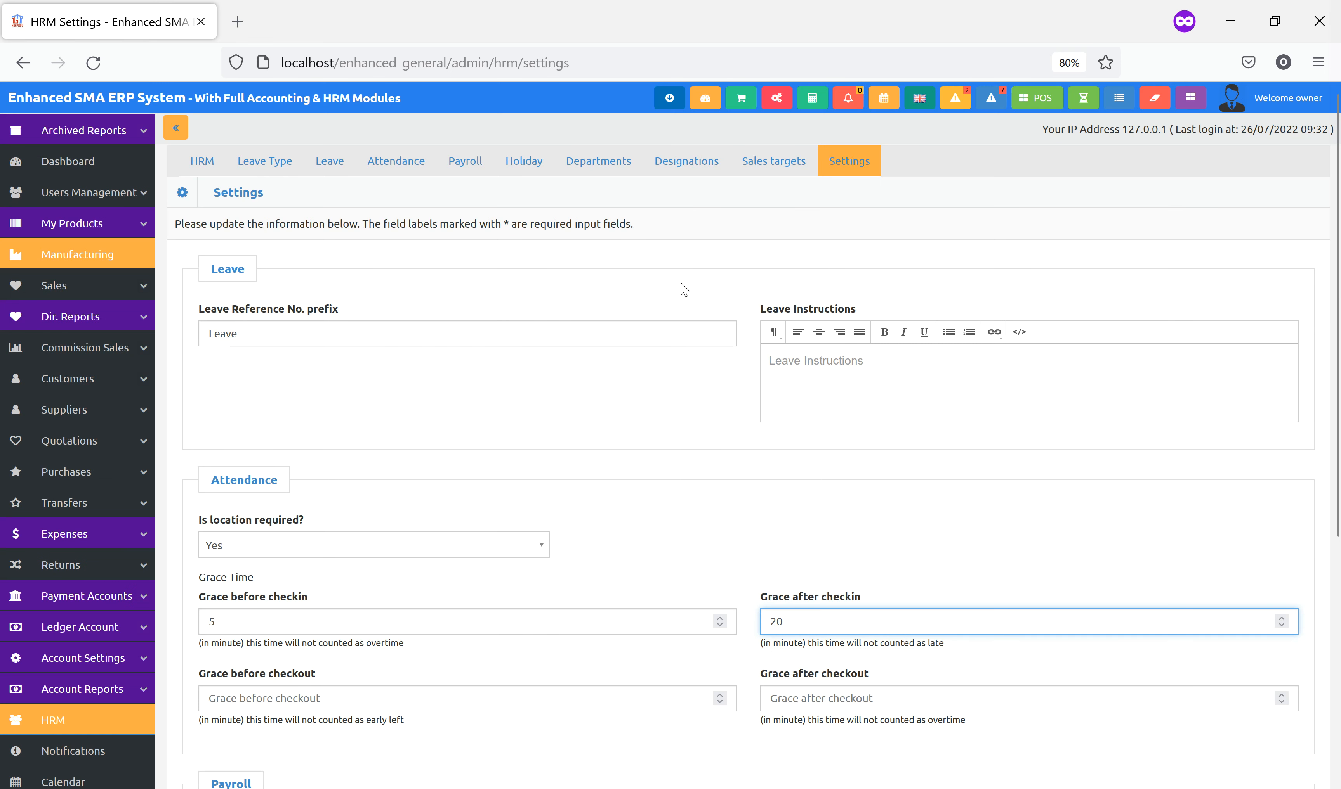
click(669, 97)
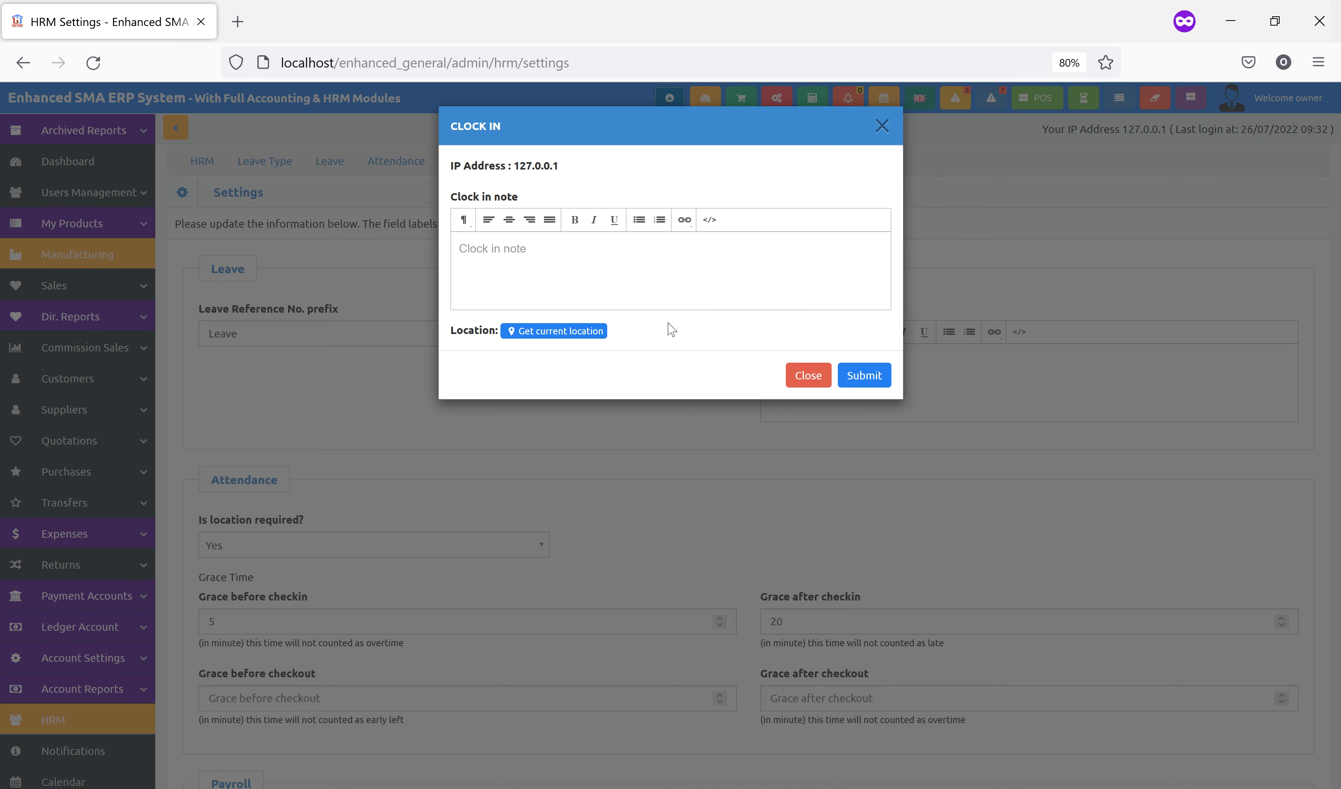
Clock in to the Morning Shift with the browser-shared current location
click(865, 375)
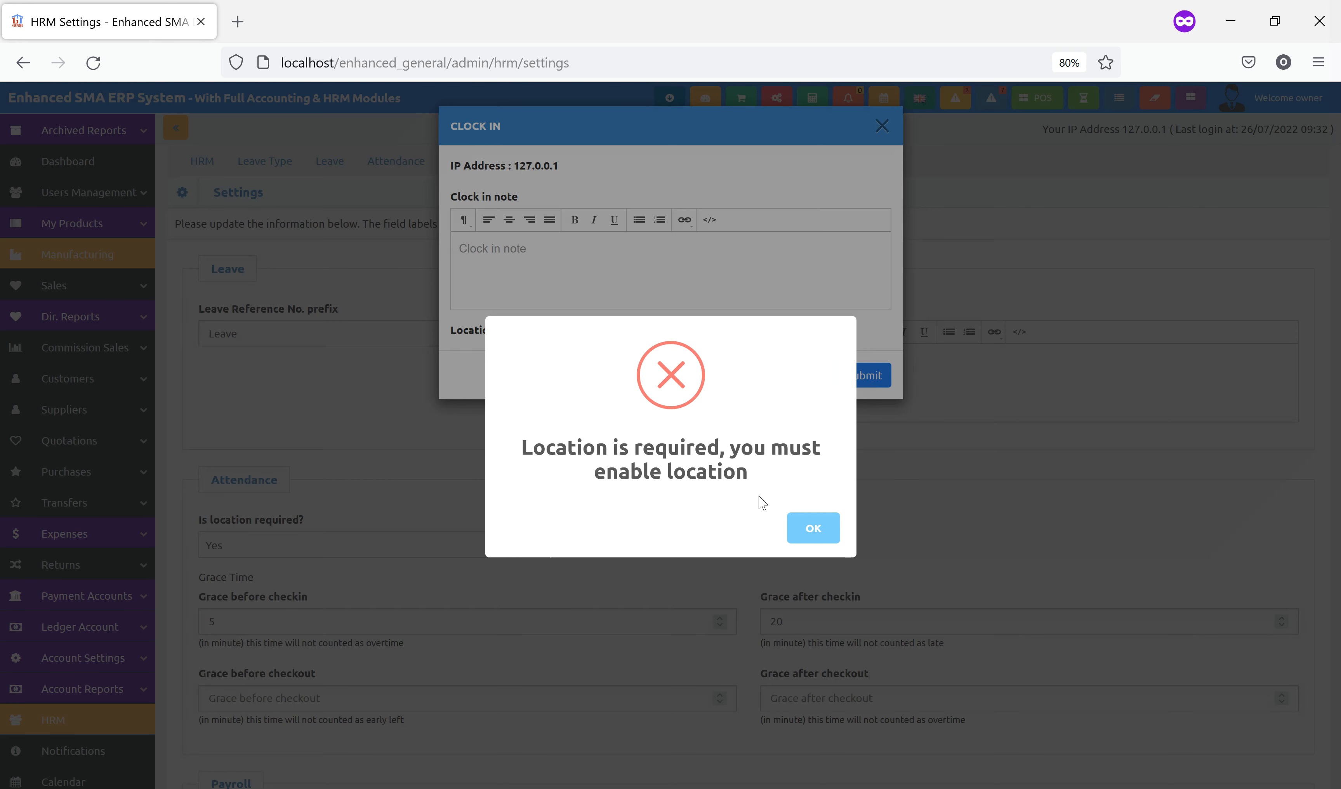
click(812, 528)
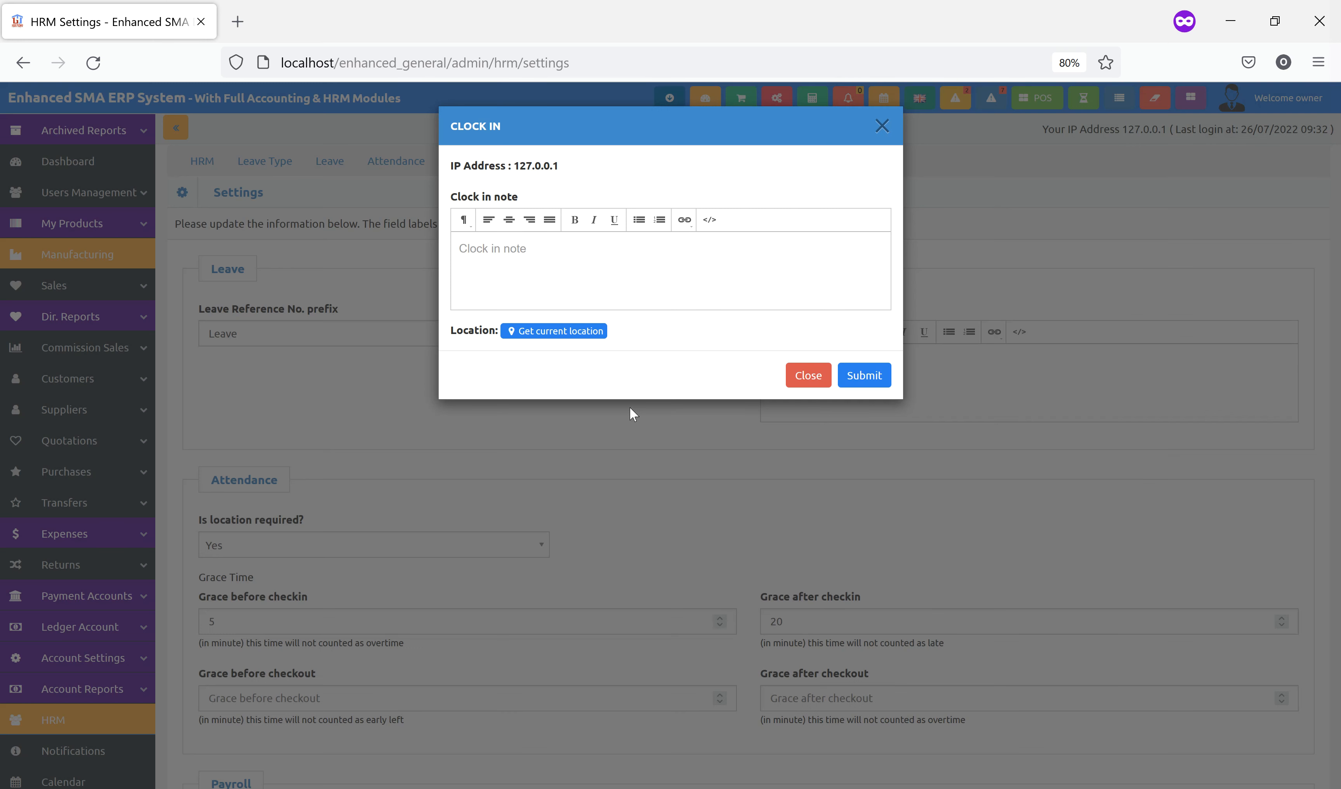
click(577, 339)
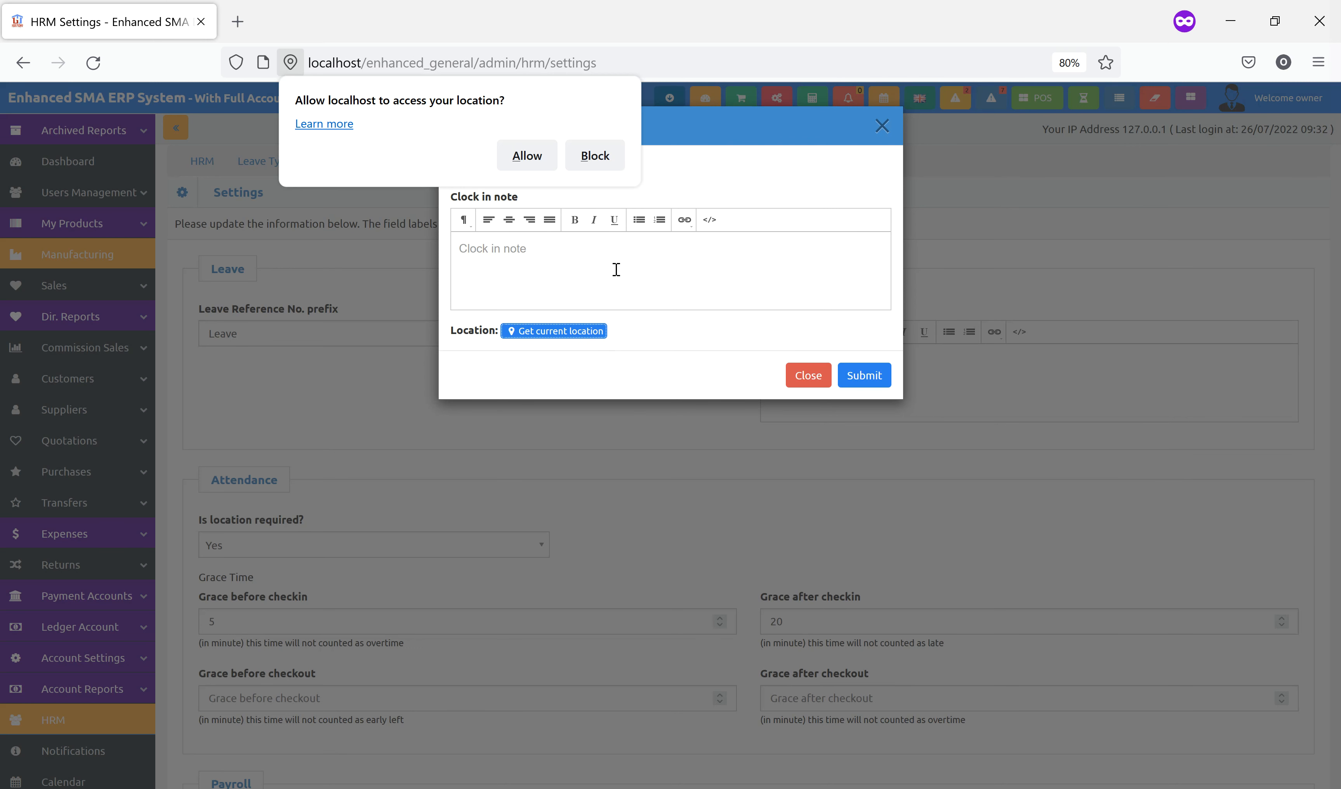
click(525, 157)
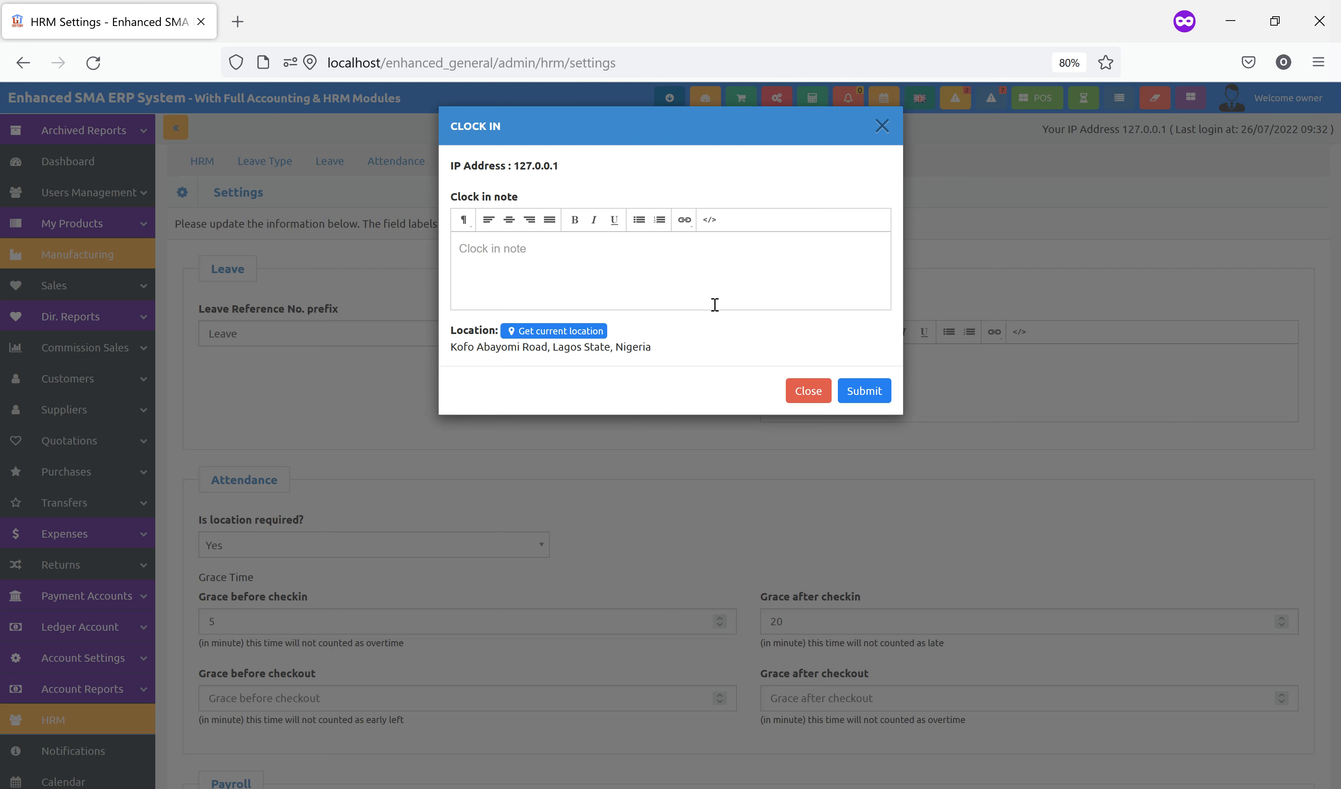
drag(464, 350, 643, 354)
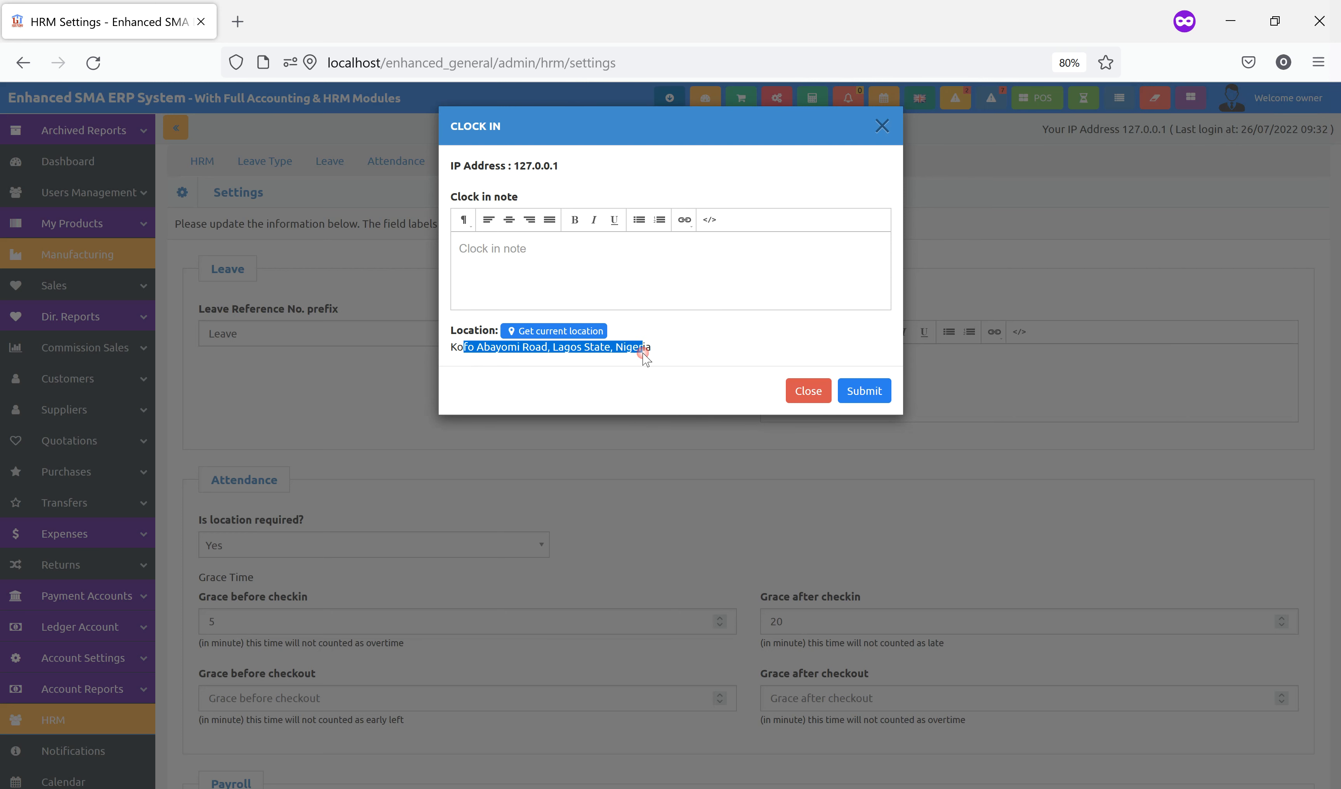
click(699, 353)
click(880, 393)
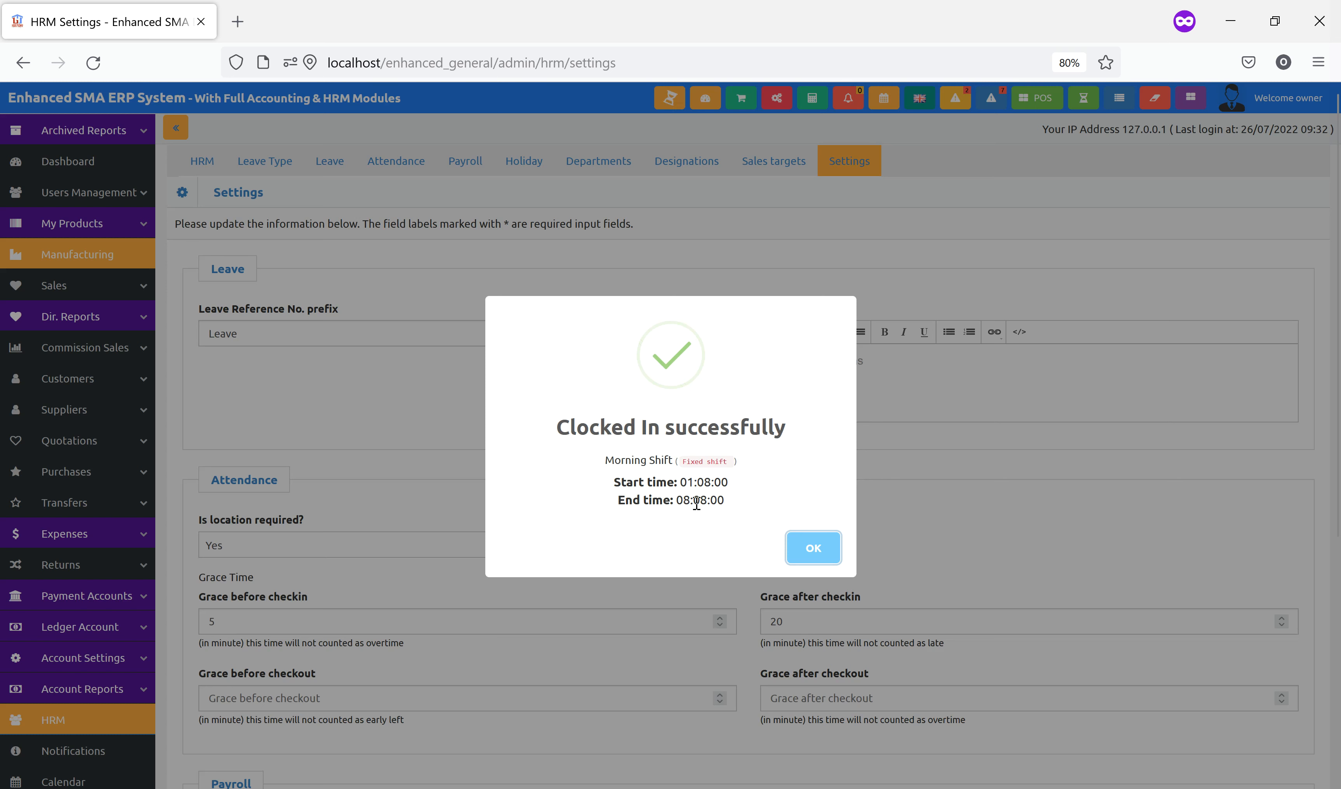
click(801, 546)
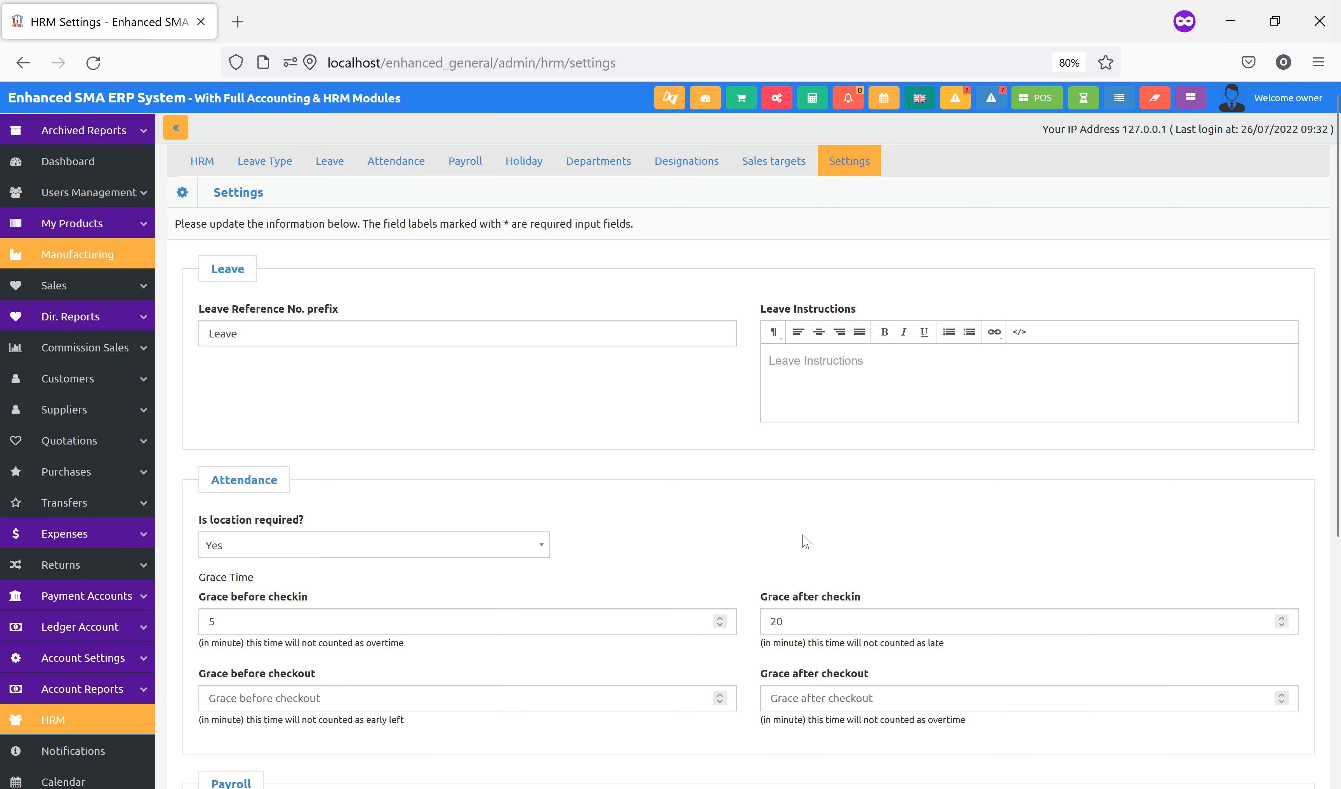
click(386, 163)
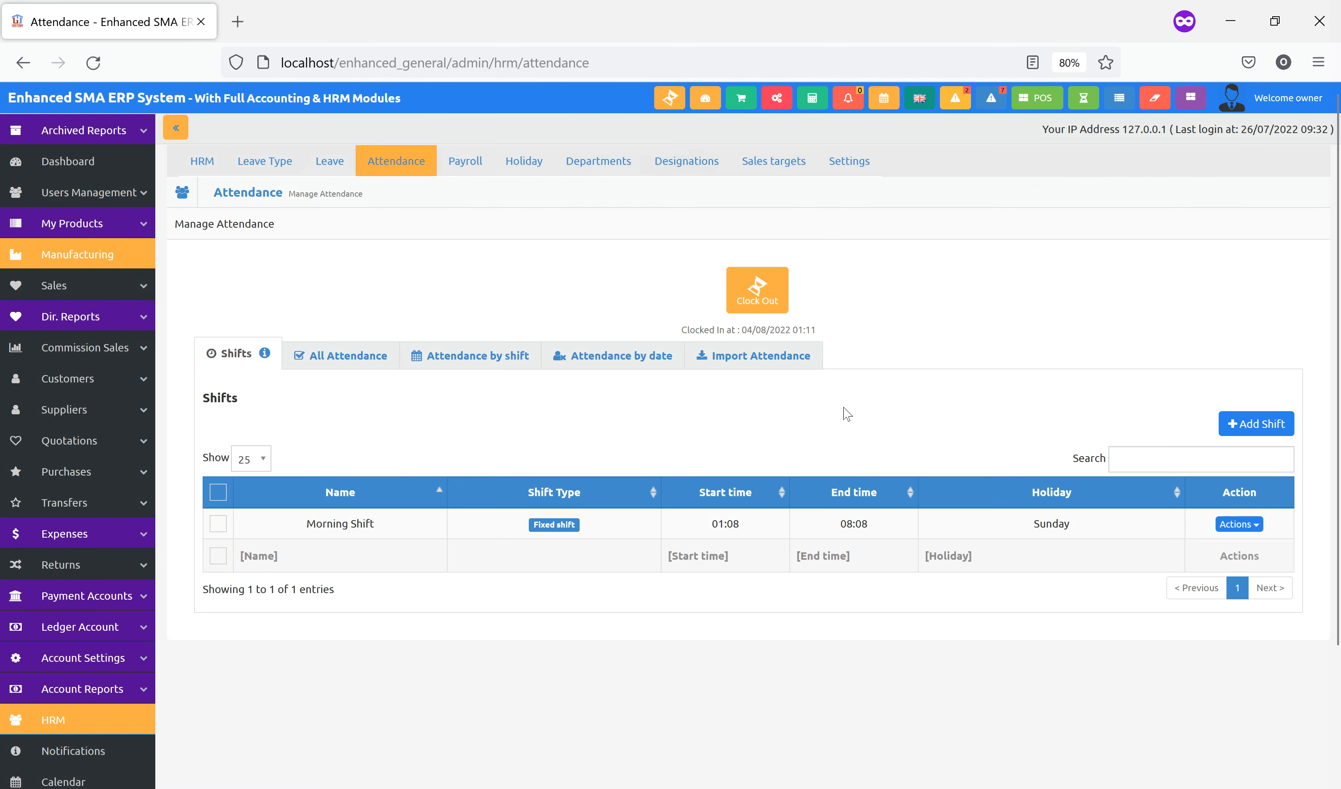
Try clocking out with the current location, accept the 'Shift not over' refusal, and view All Attendance
click(762, 289)
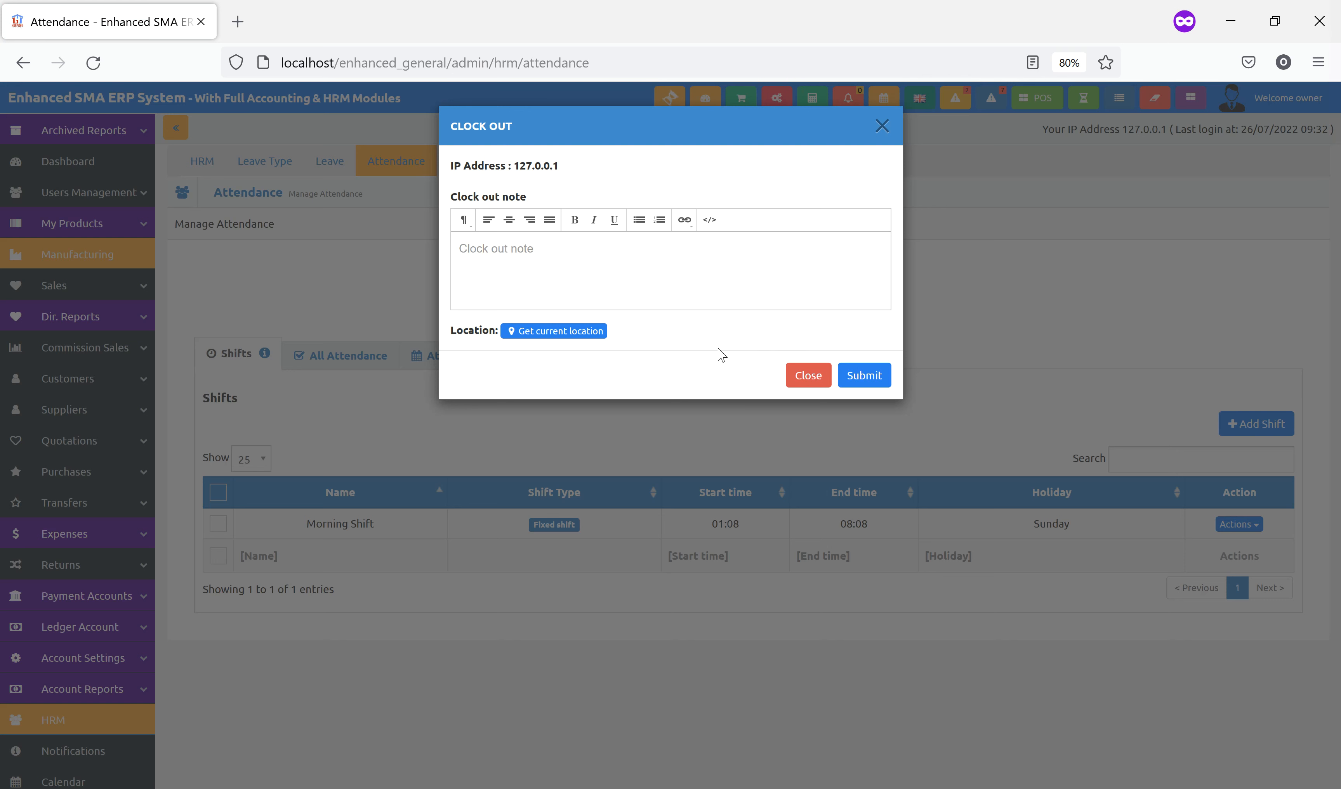
click(564, 336)
click(524, 157)
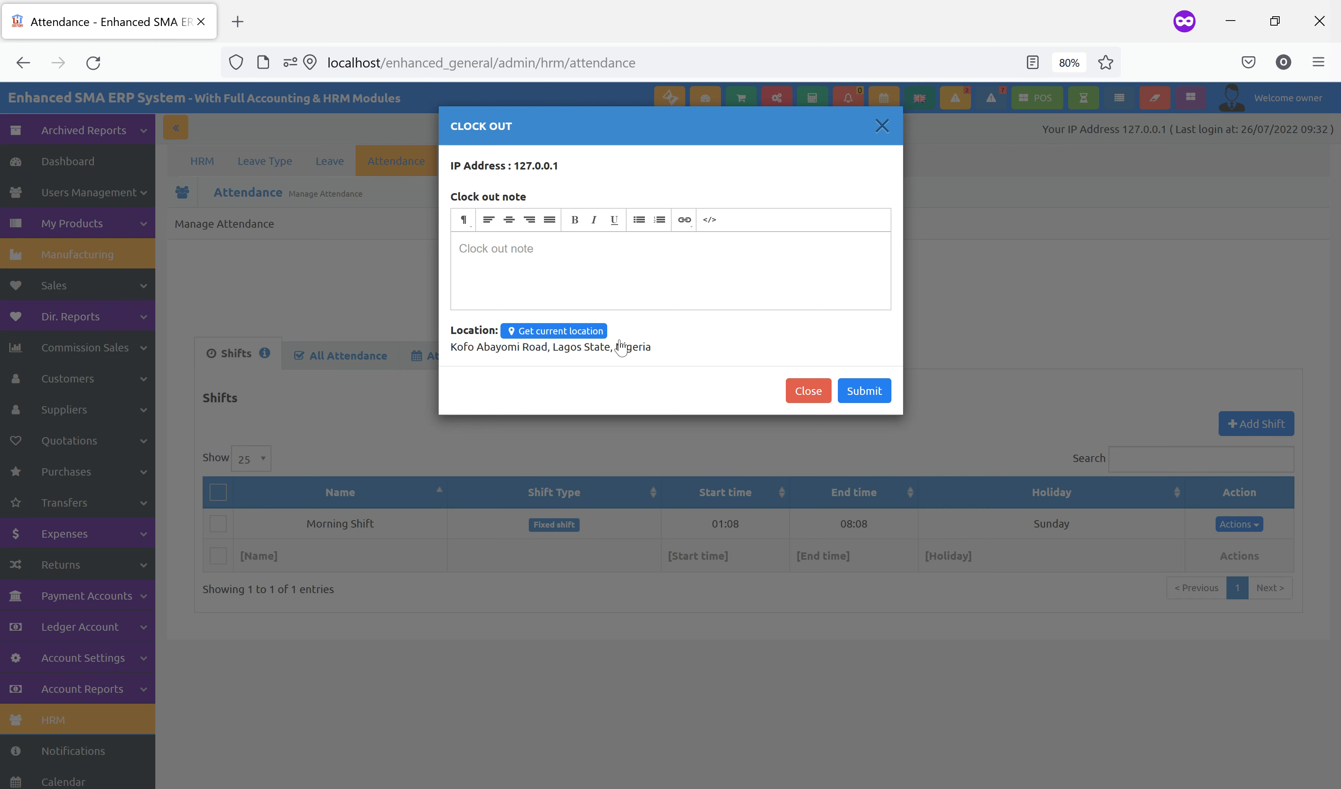
click(865, 392)
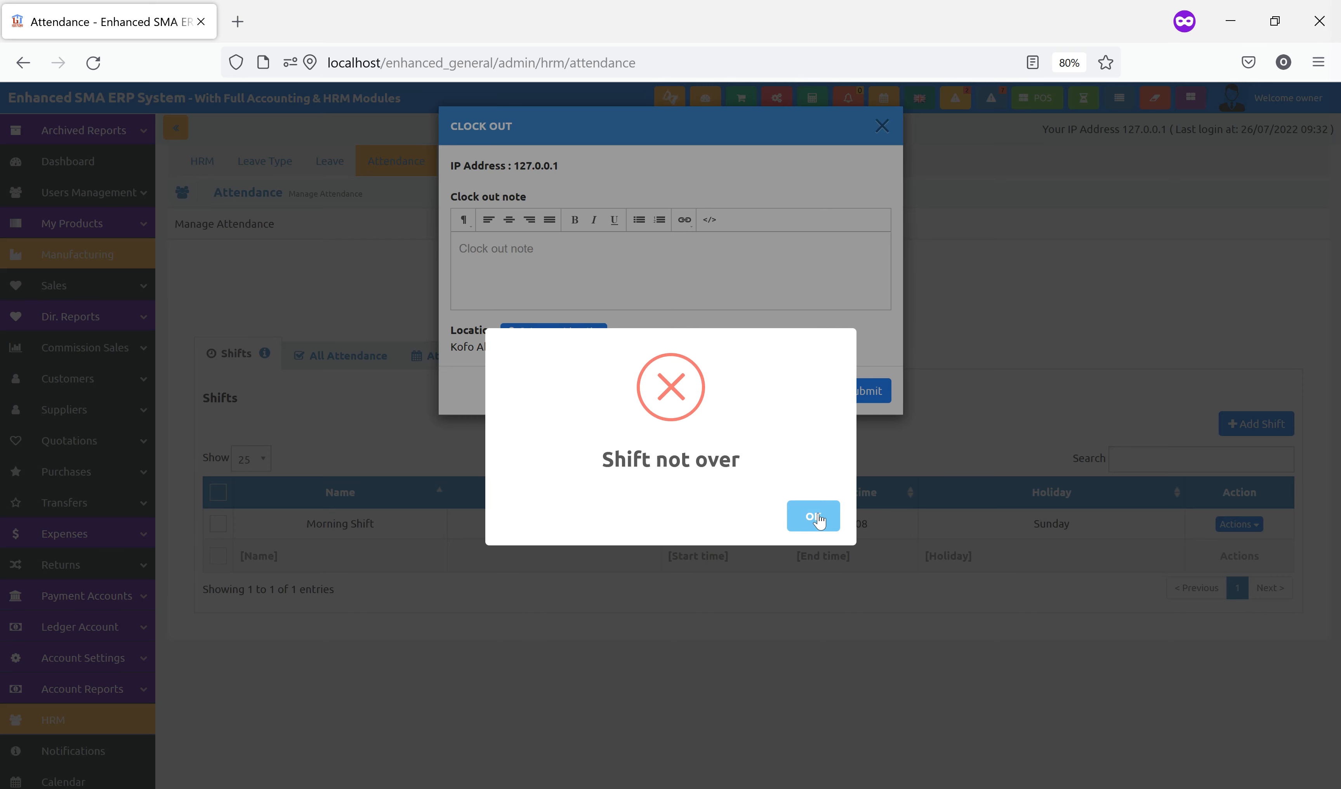
click(805, 519)
click(807, 394)
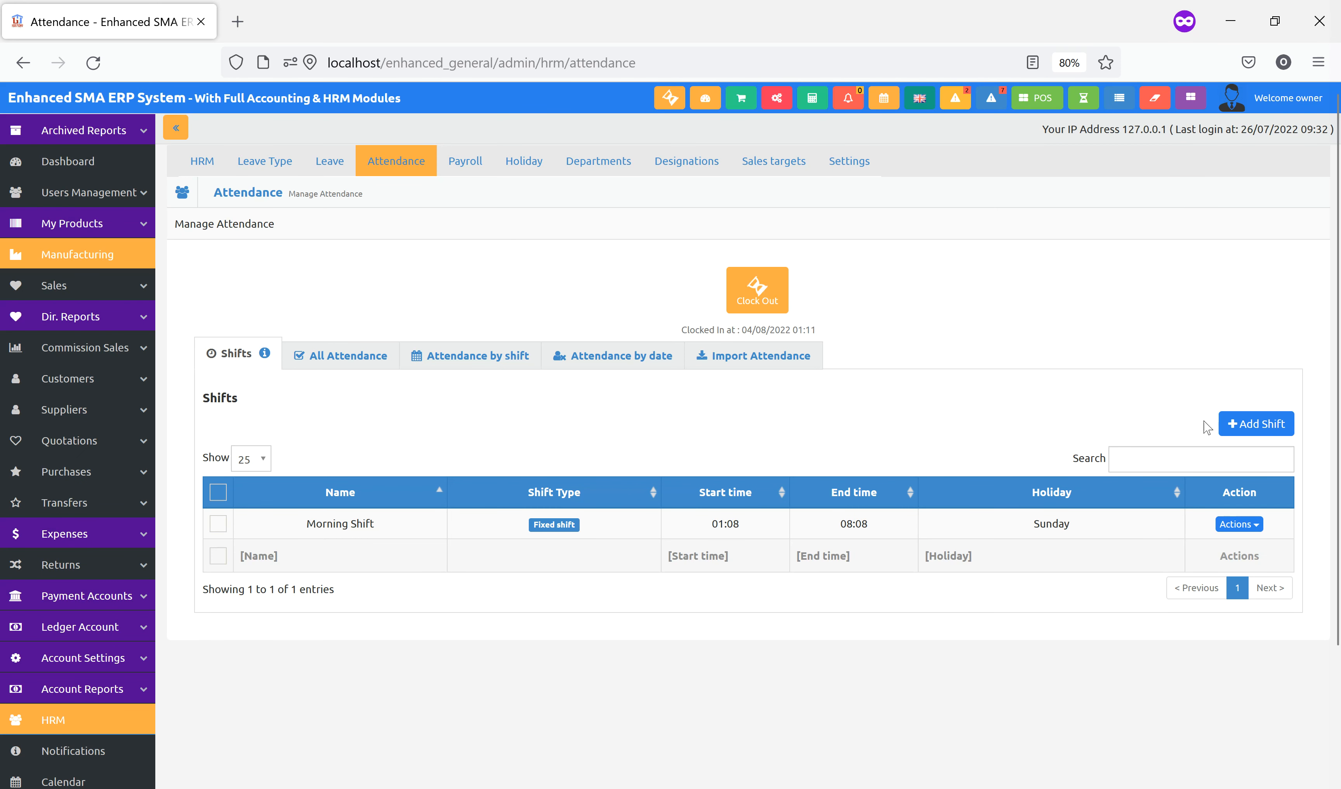
click(323, 353)
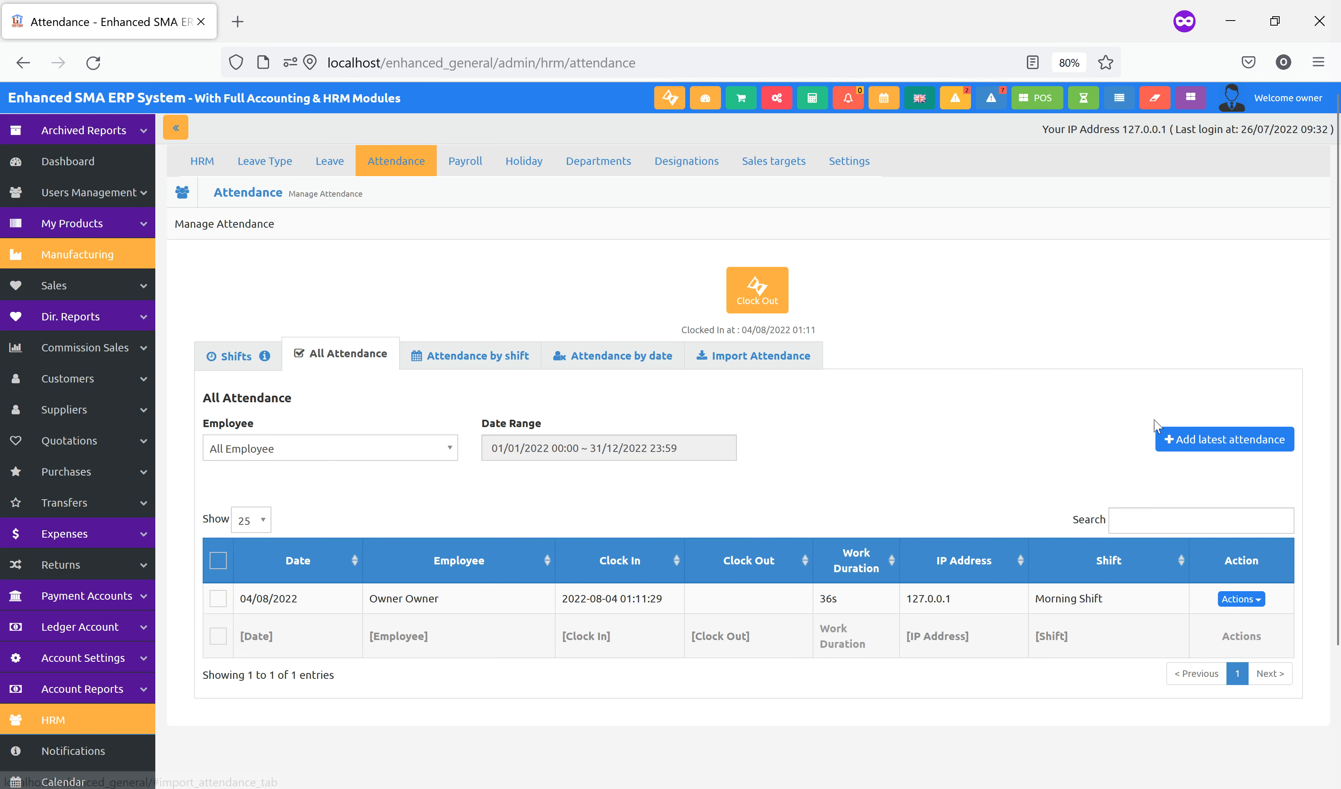
Add latest attendance rows for the owner and admin, giving the admin Morning Shift, and save
click(1223, 440)
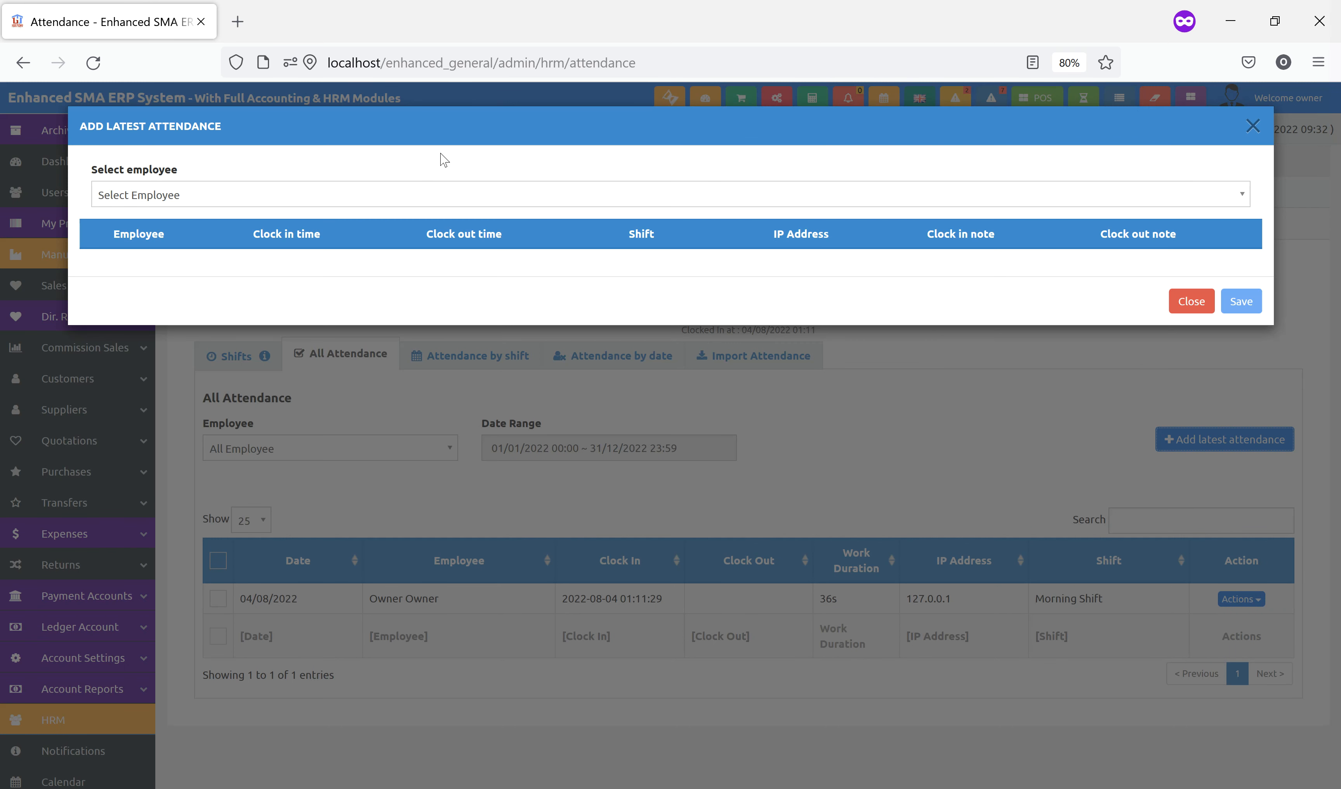
click(415, 195)
click(329, 240)
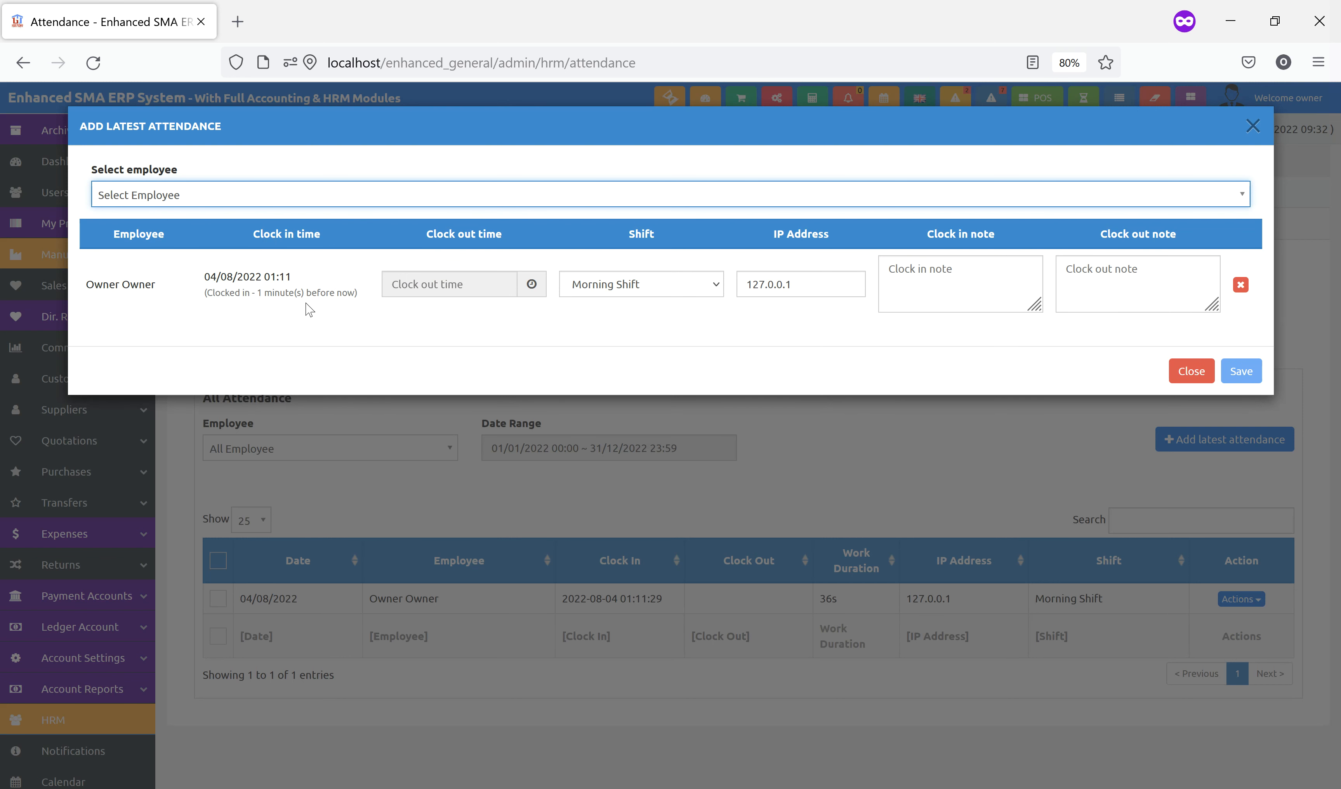
click(272, 197)
click(268, 262)
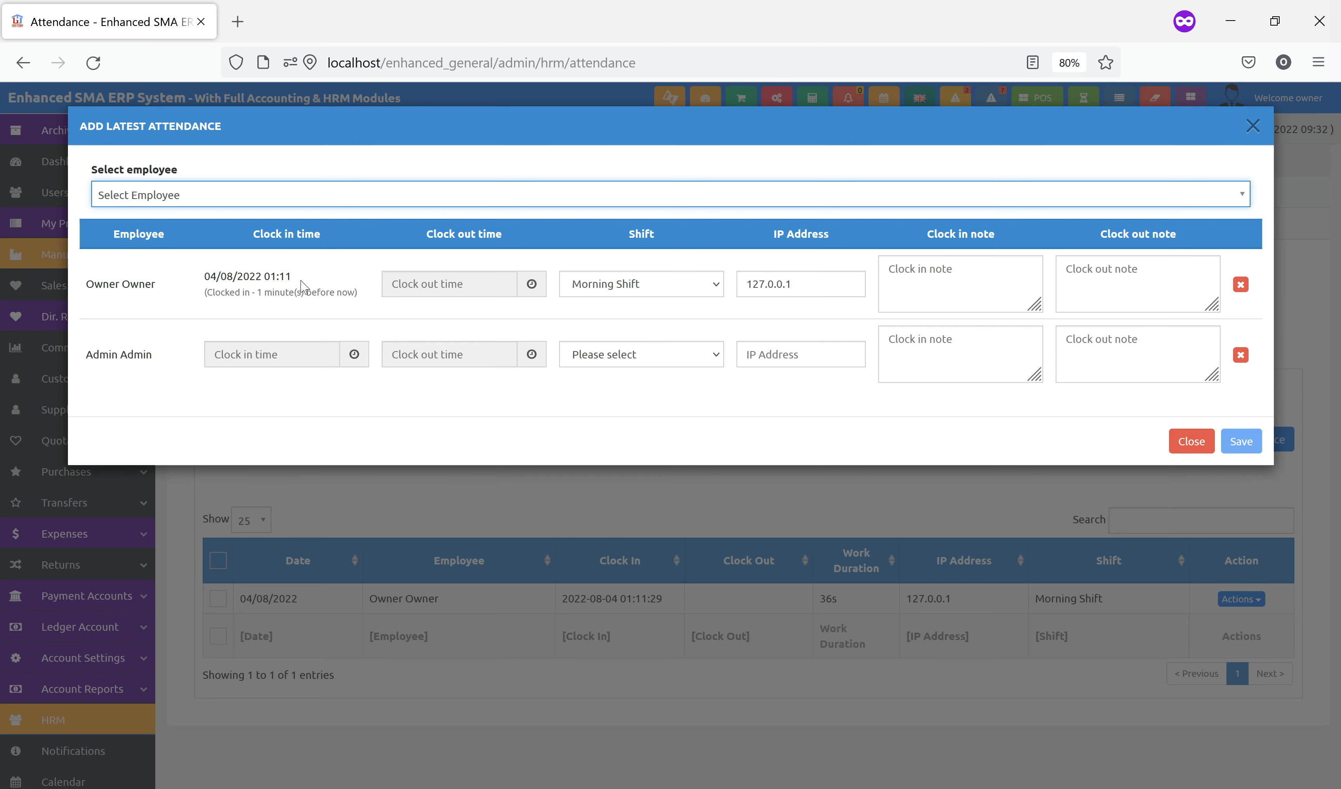
click(264, 347)
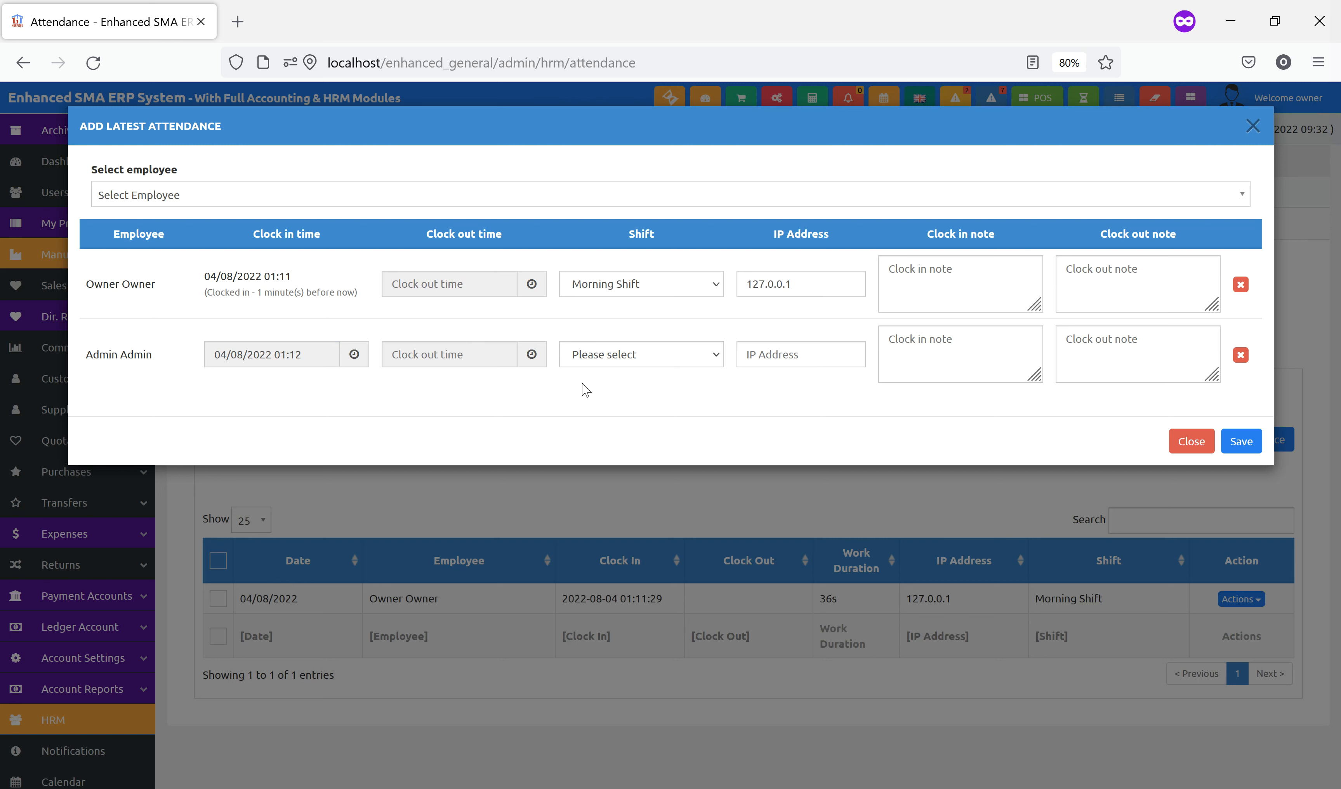
click(665, 358)
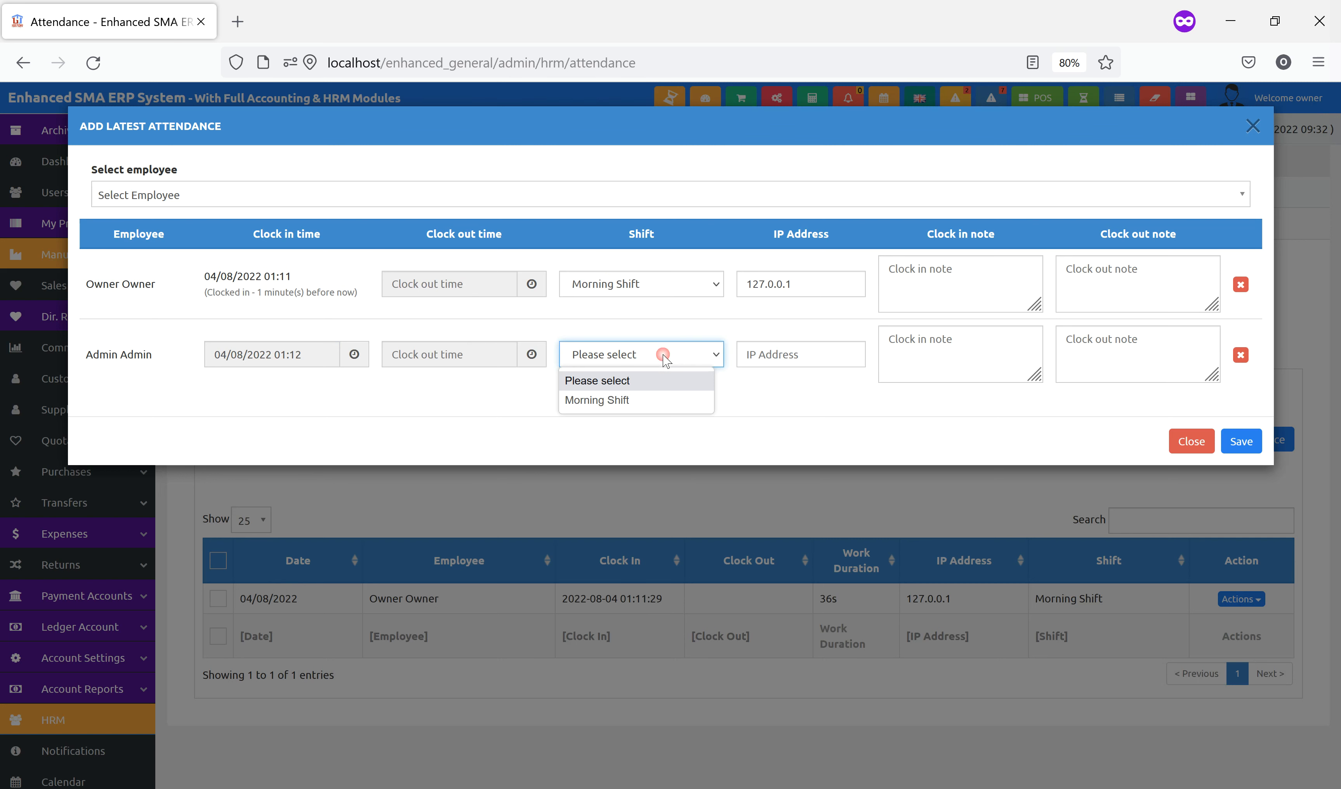
click(654, 405)
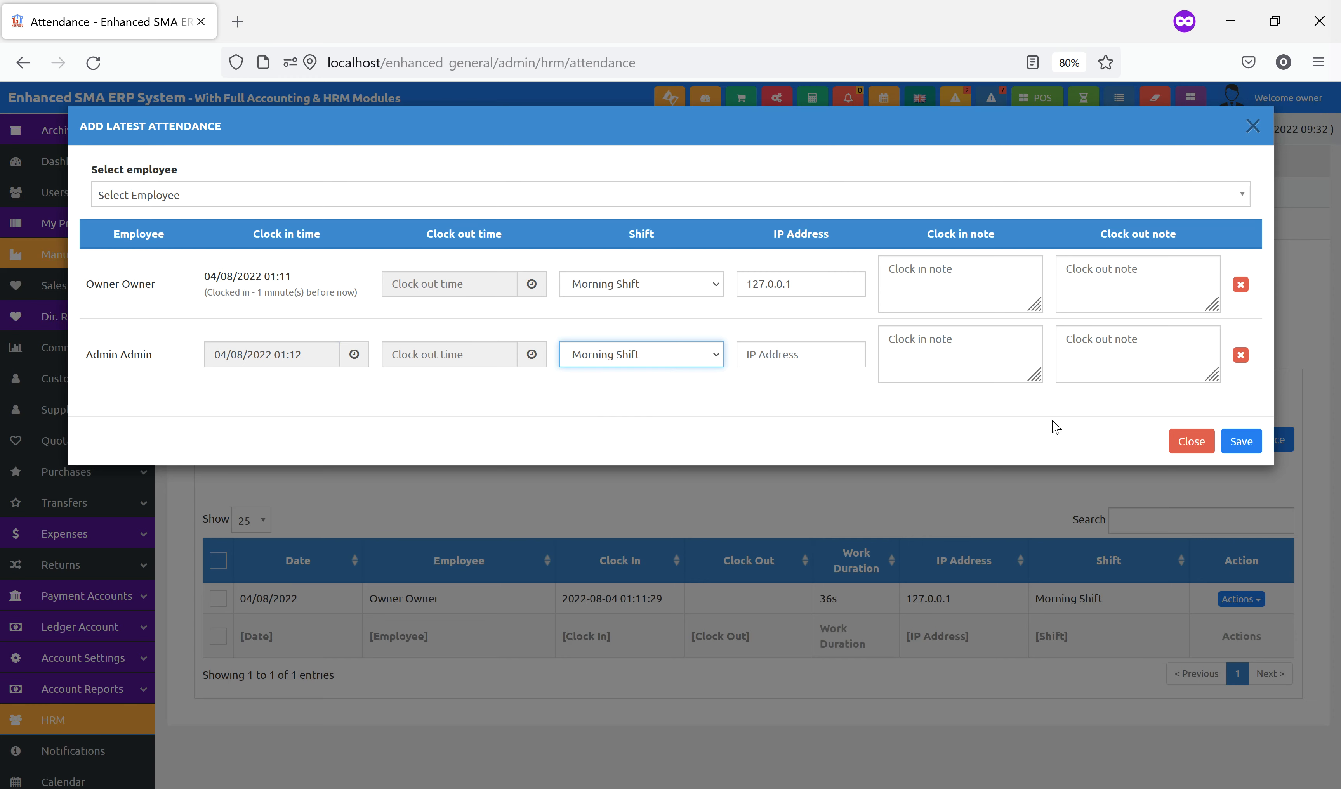
click(1238, 442)
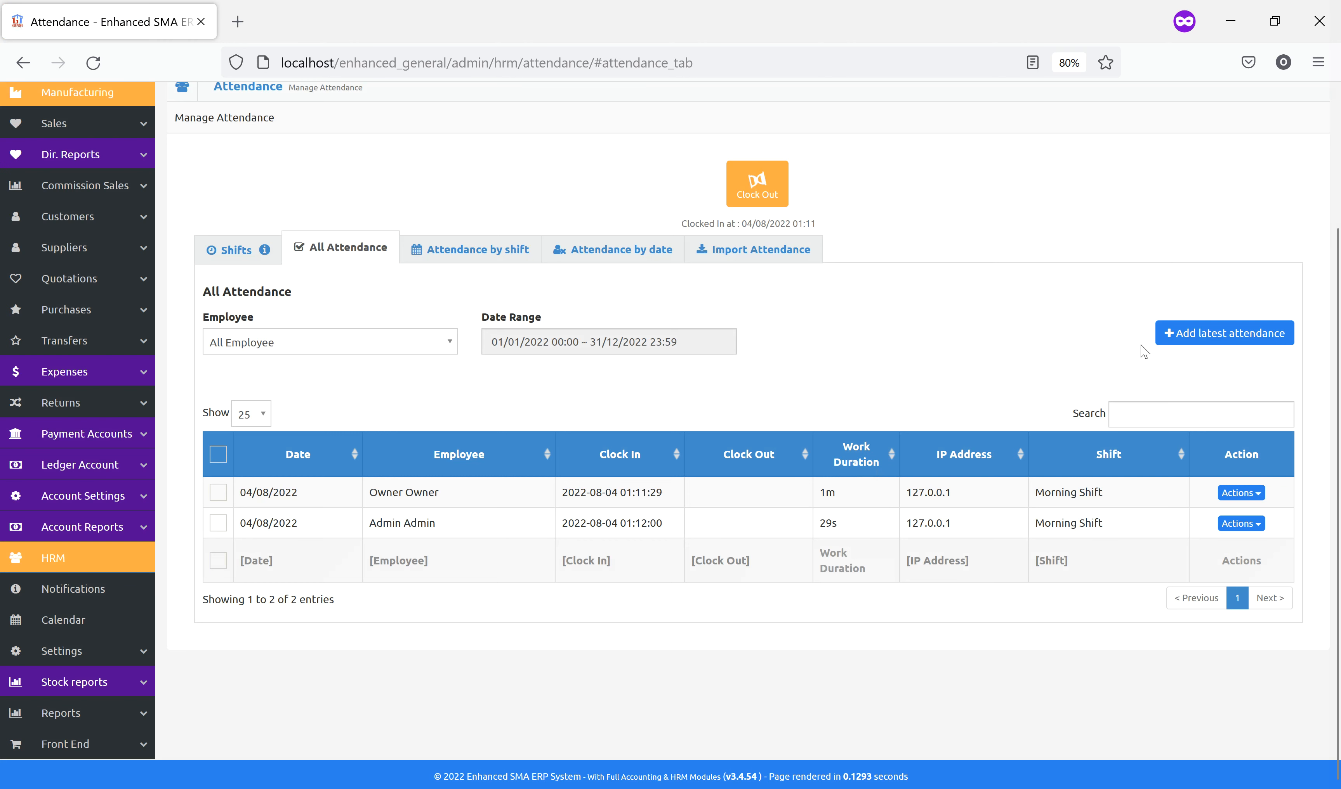
Add latest attendance again for both employees, submit, and check the Attendance by shift view
click(1206, 340)
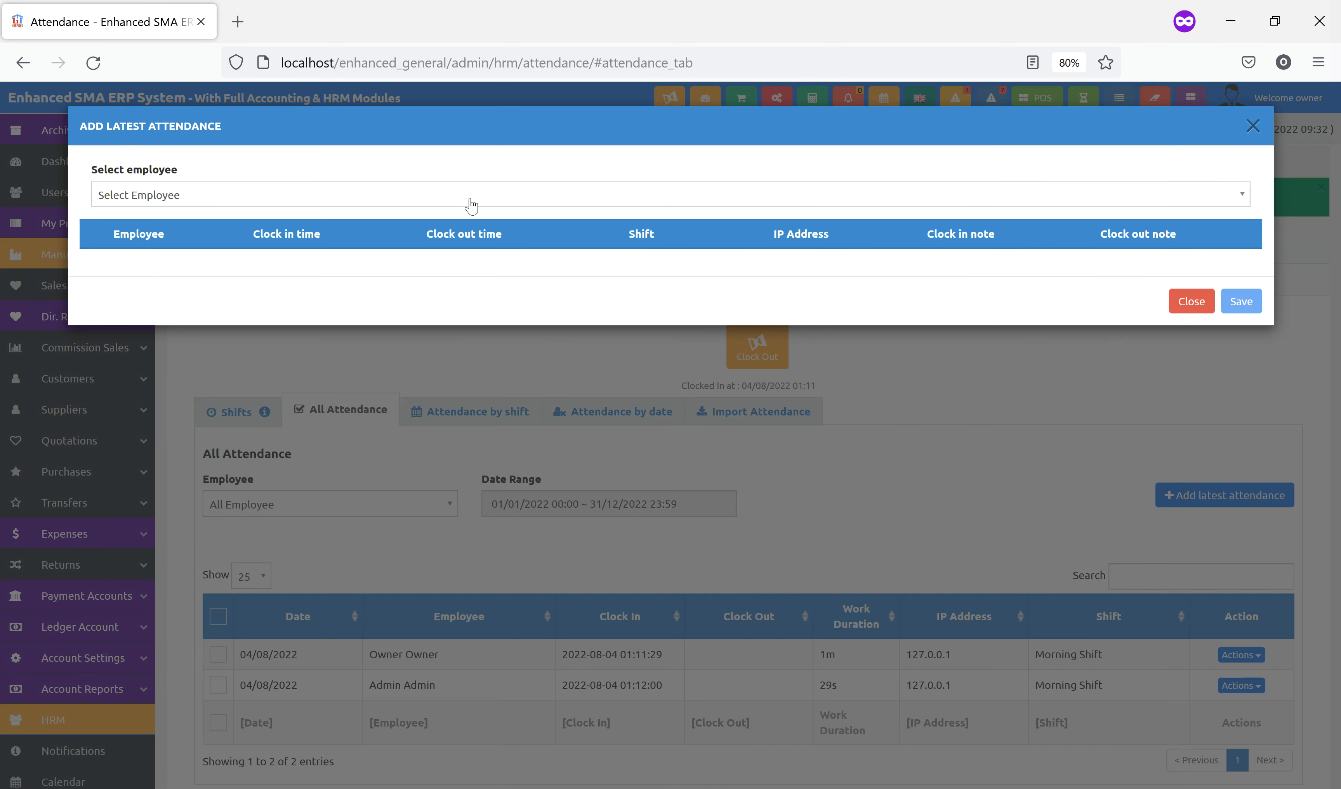
click(439, 196)
click(247, 241)
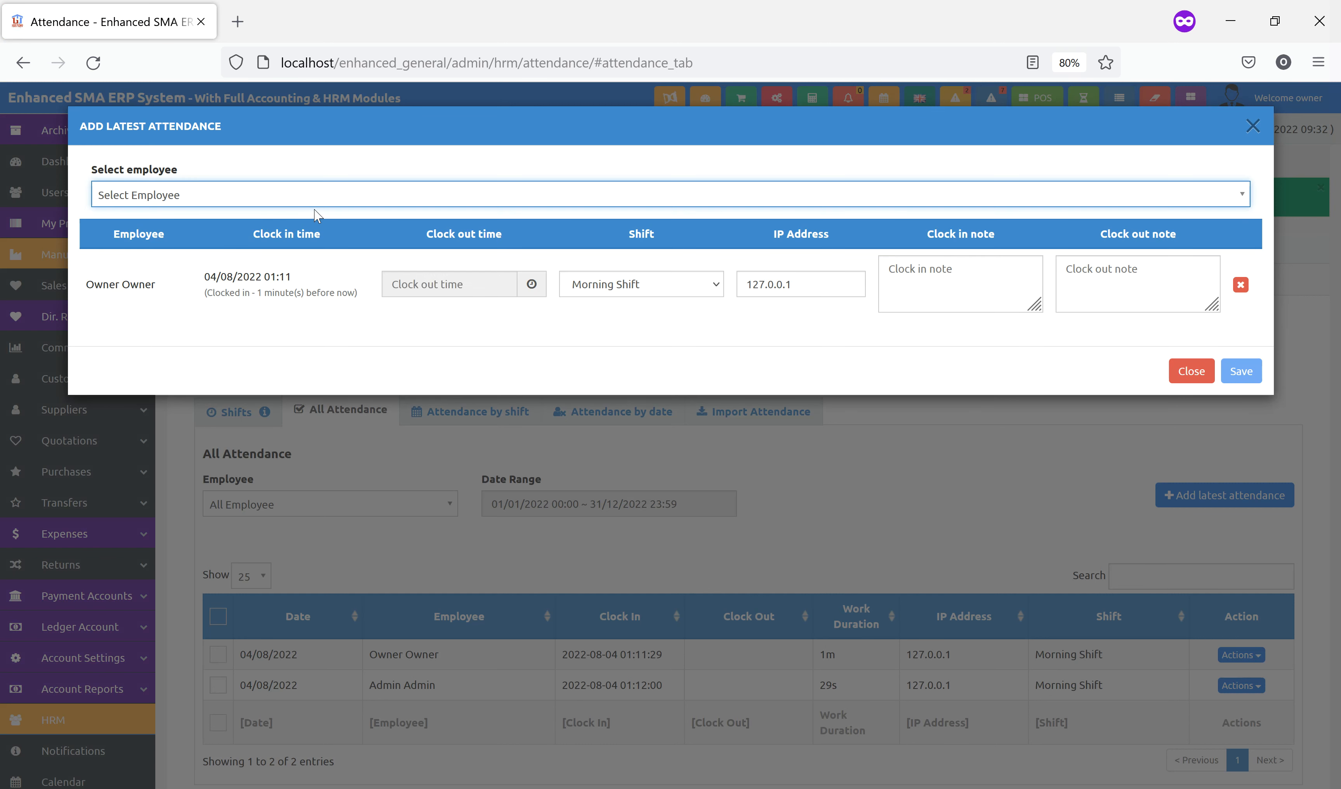
click(300, 205)
click(227, 263)
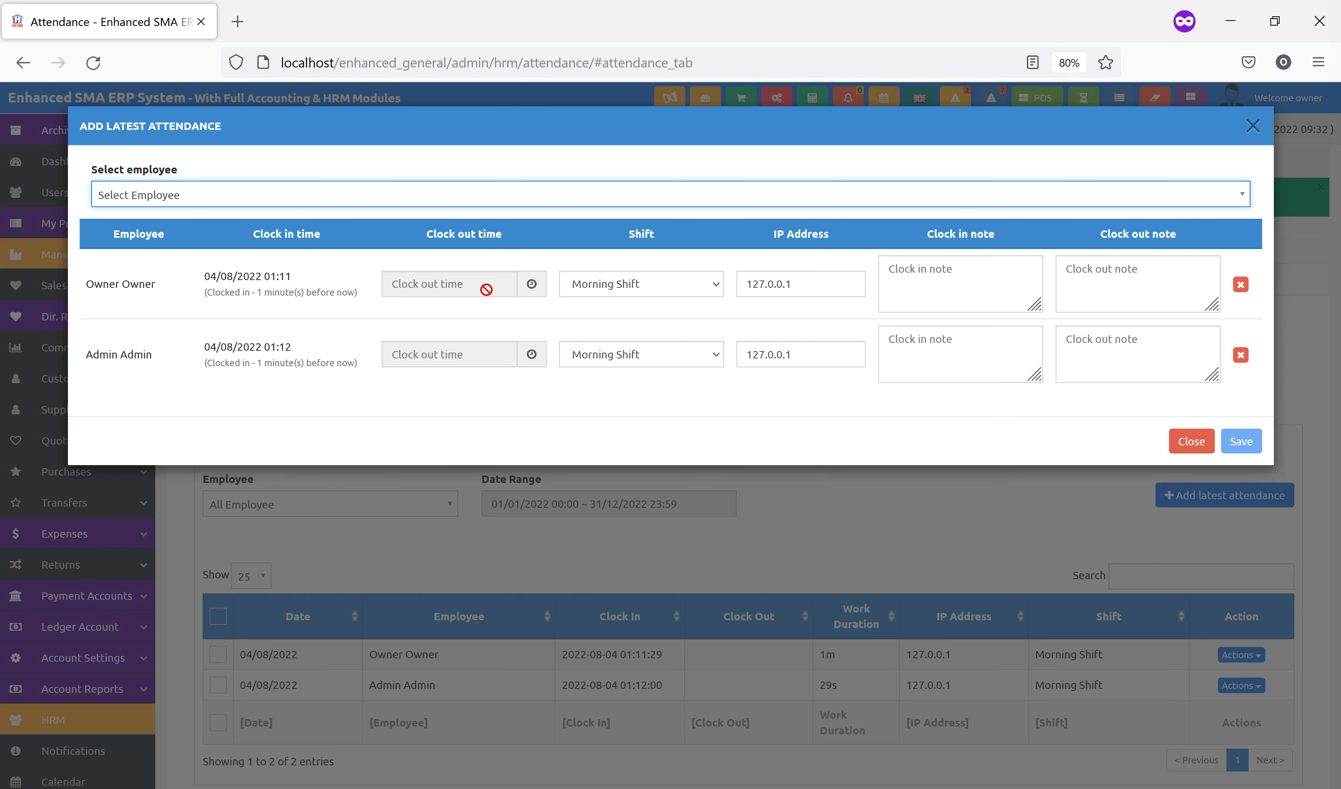
click(1188, 449)
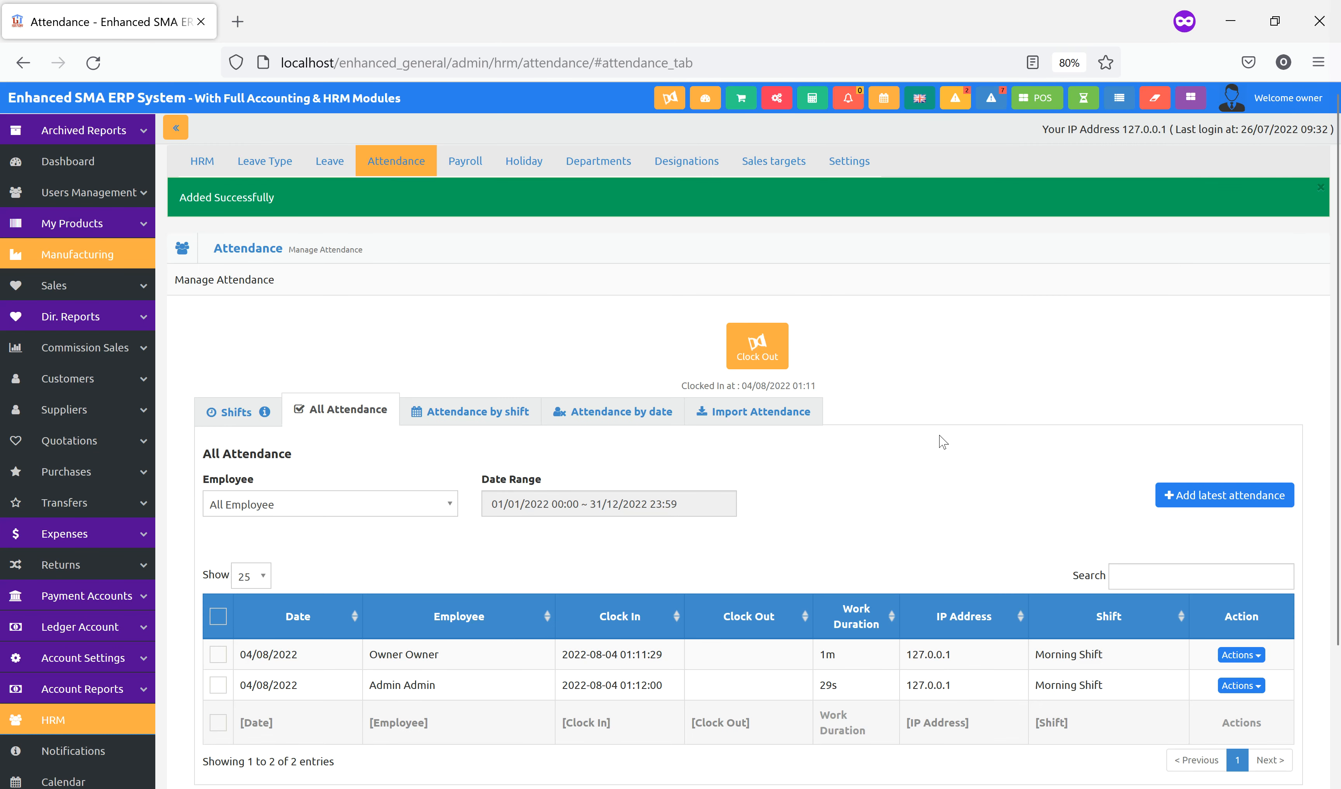
click(461, 419)
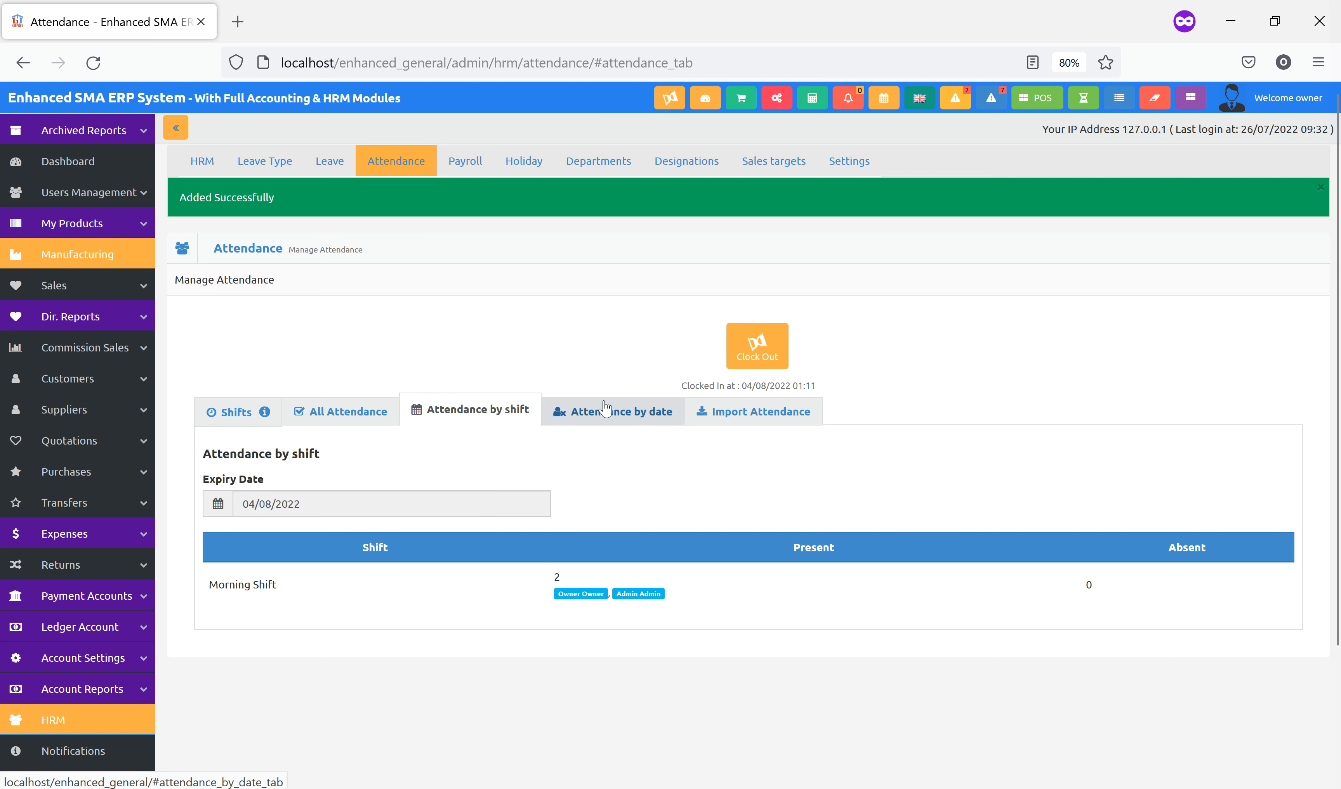
Look over the Attendance by date and Import Attendance tabs, then go to Departments
click(618, 415)
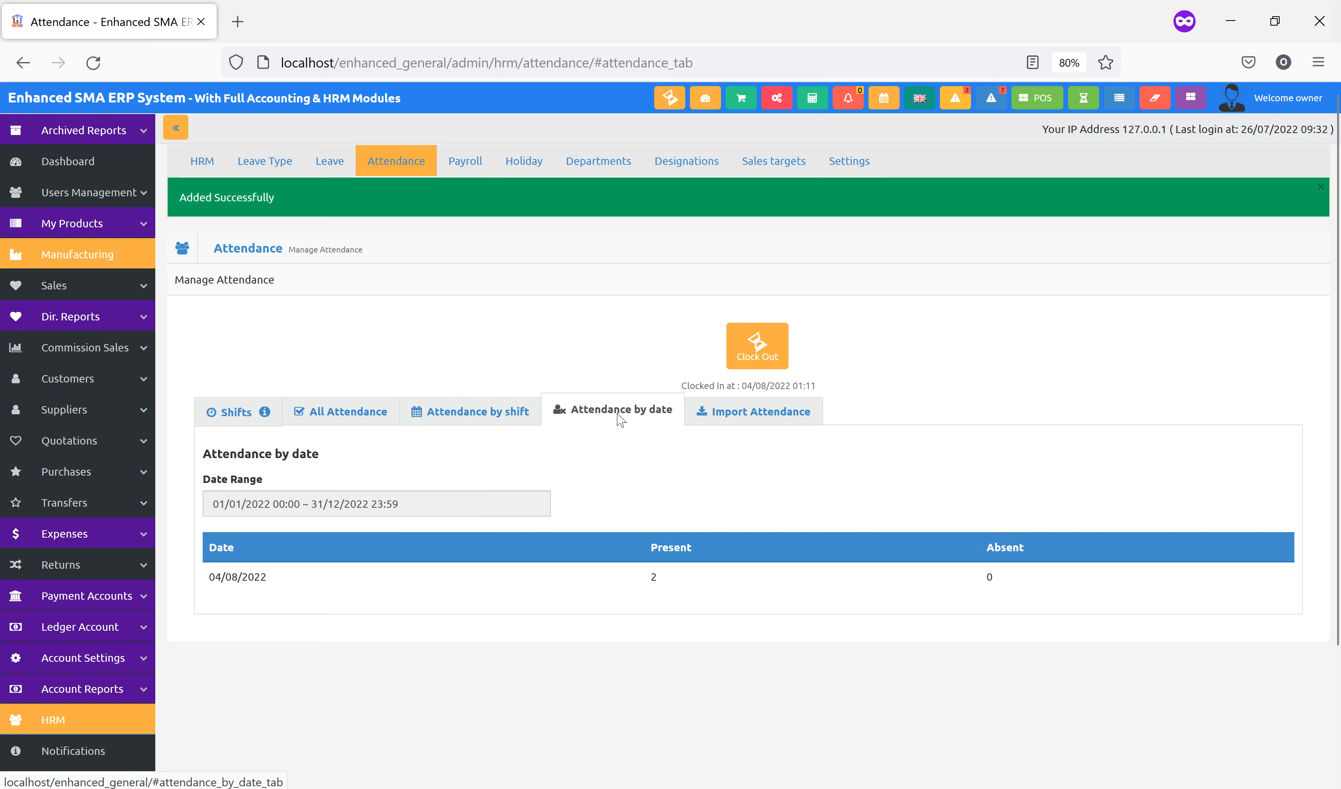
click(748, 417)
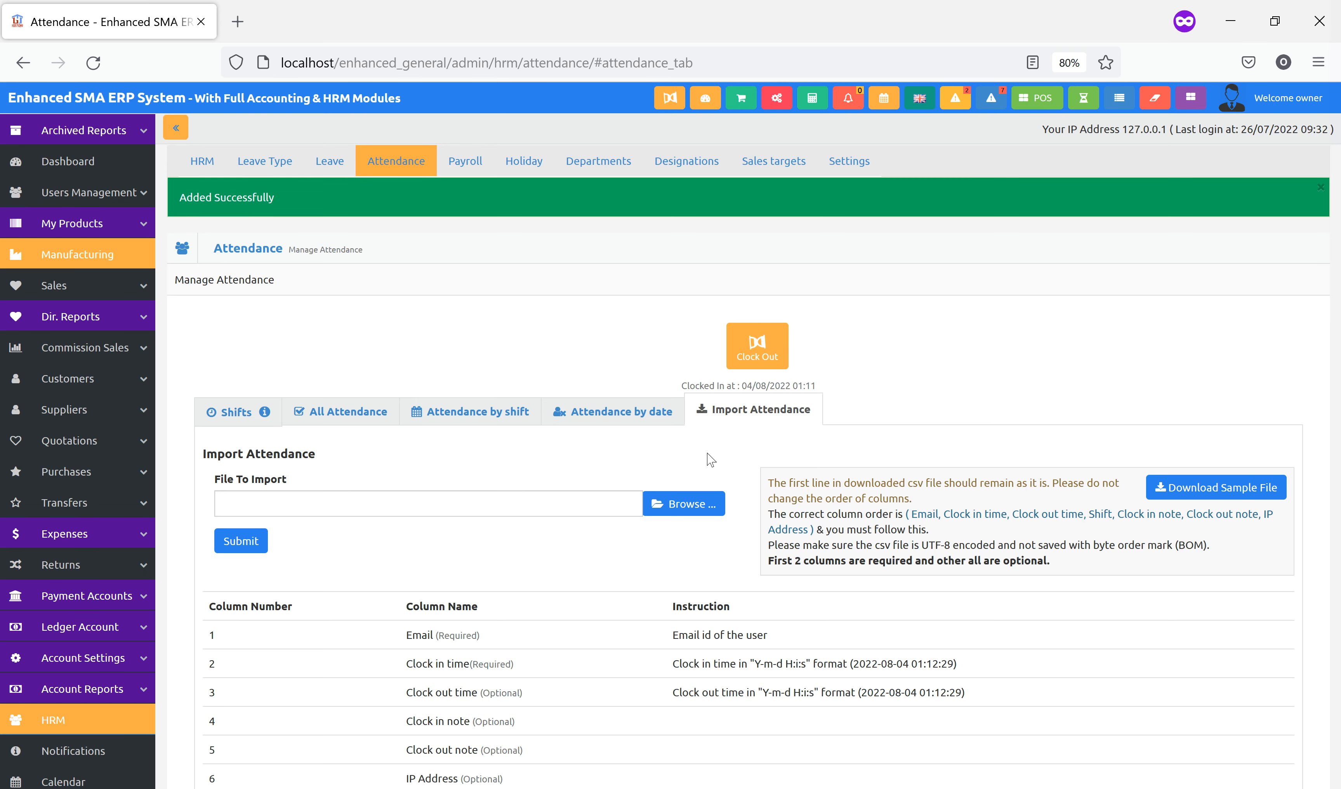
scroll(579, 549, down, 5)
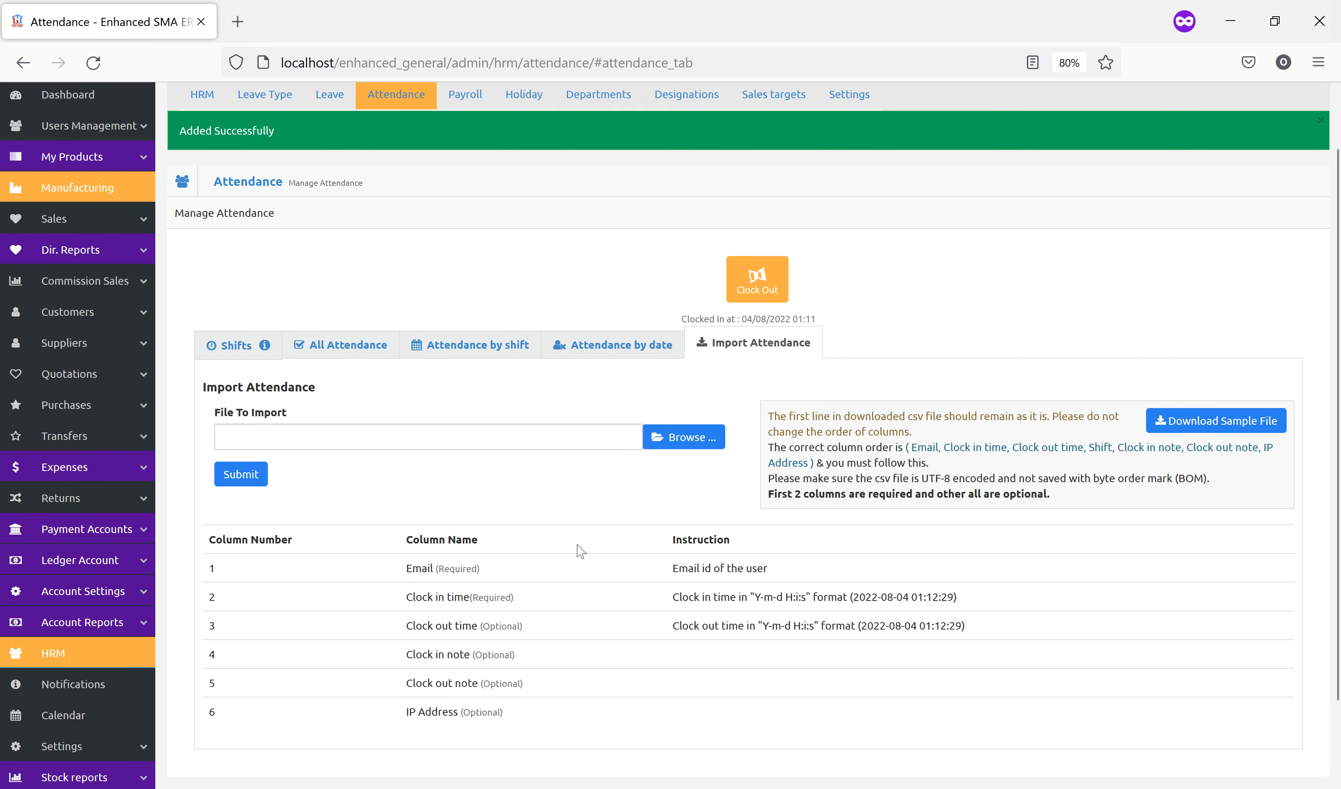
scroll(588, 542, up, 5)
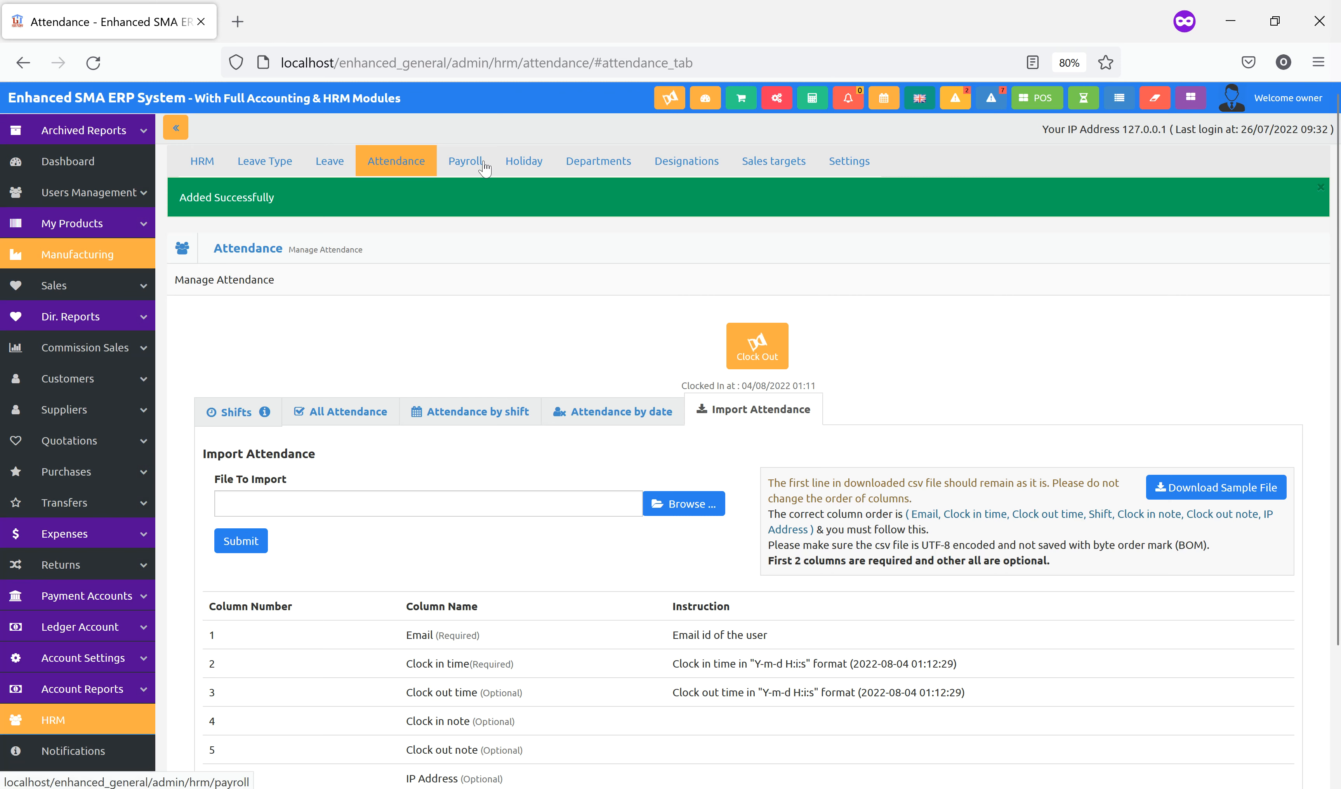
click(596, 167)
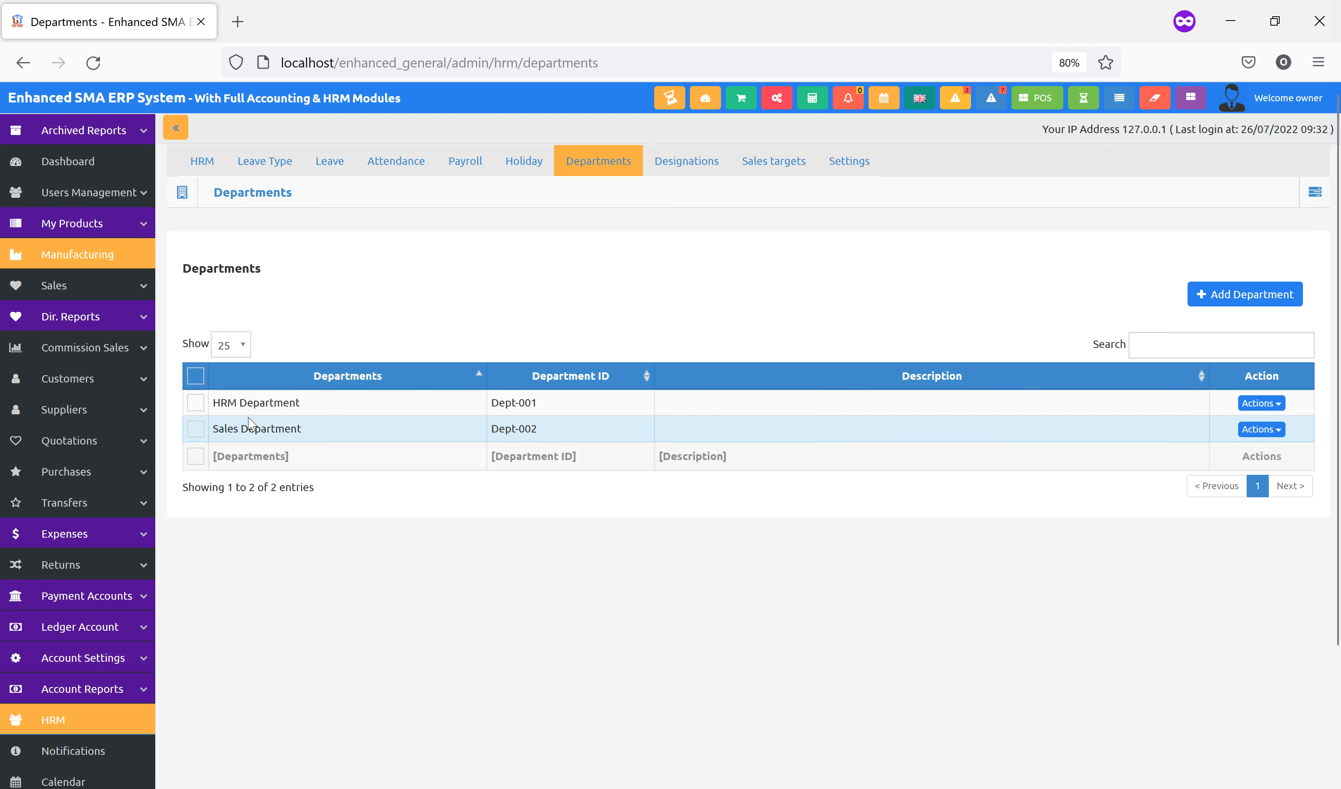
Add ICT Department with ID Dept-003, then browse Designations and Sales Targets
click(1218, 307)
click(569, 223)
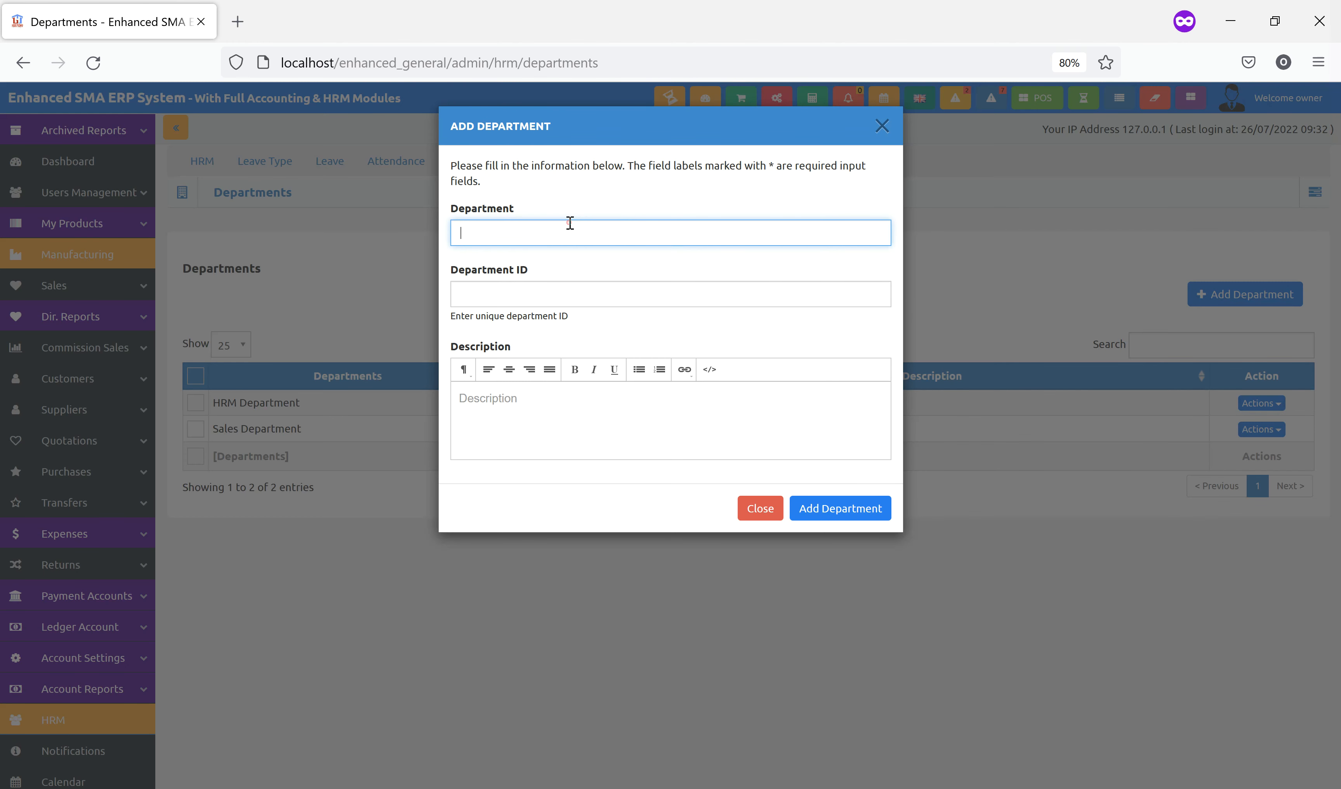
text(ICT Department)
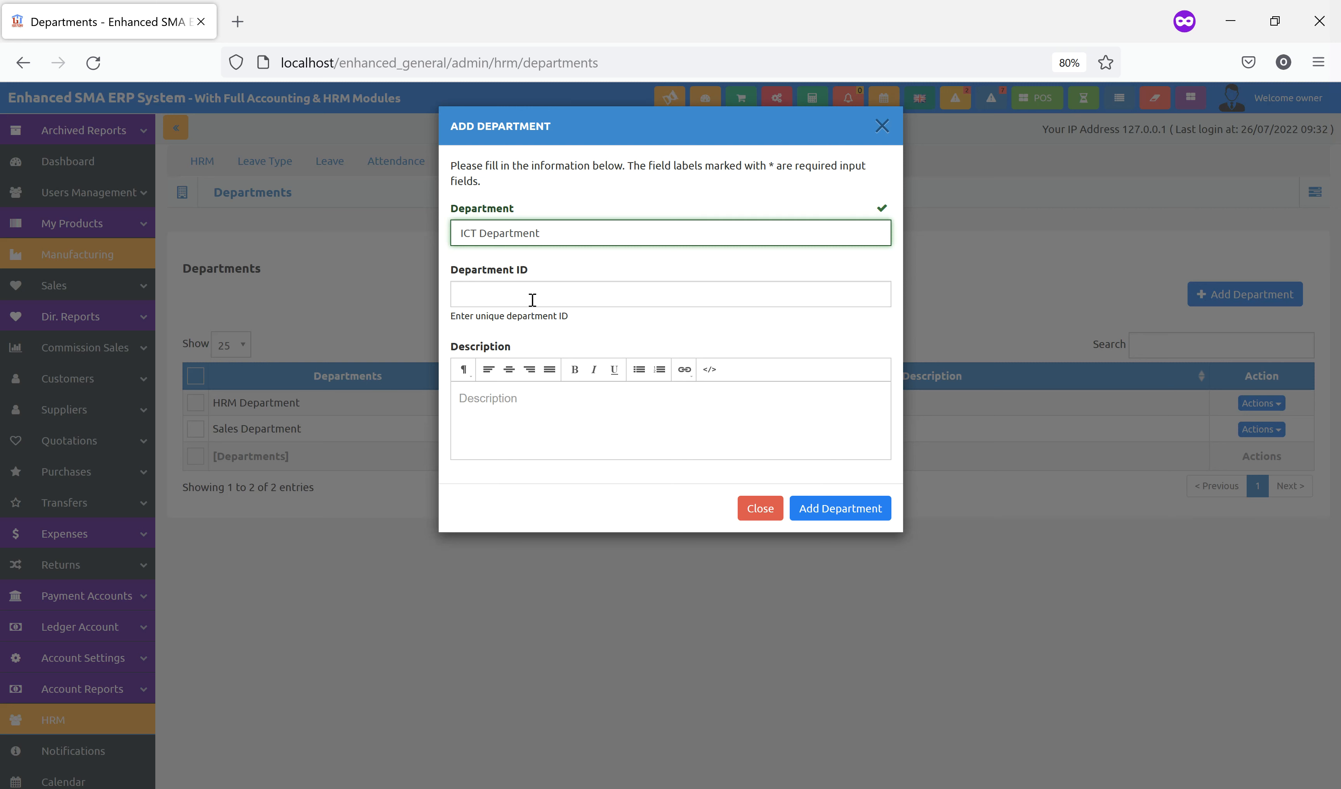
click(532, 301)
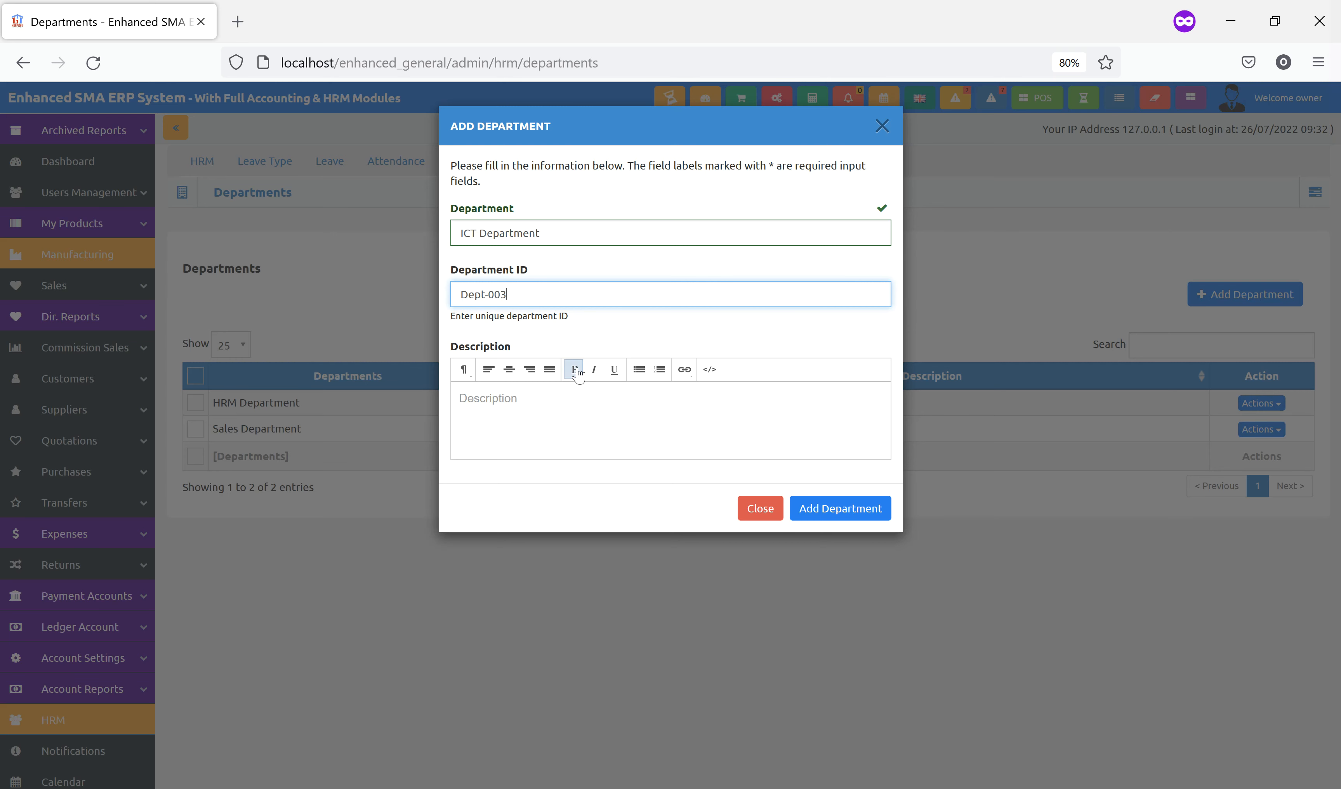
click(807, 508)
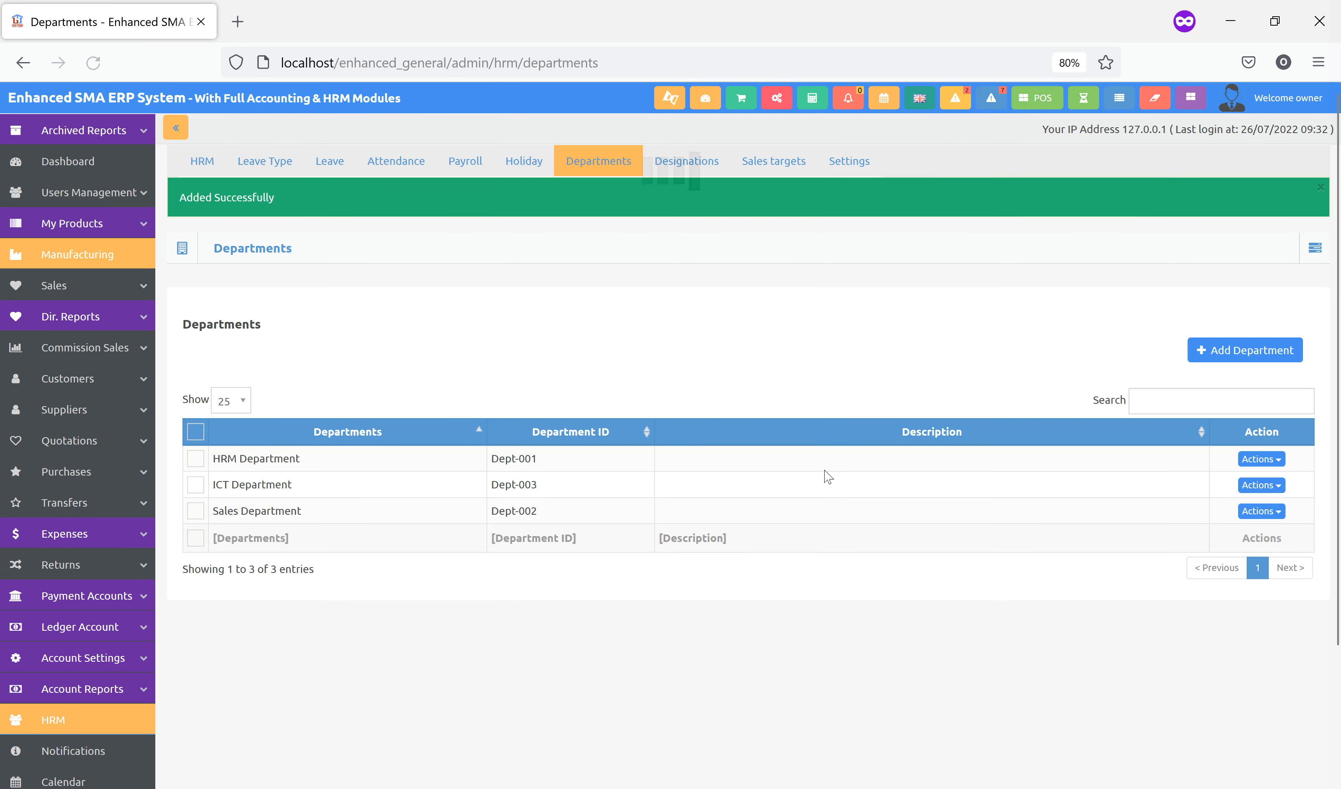
click(679, 159)
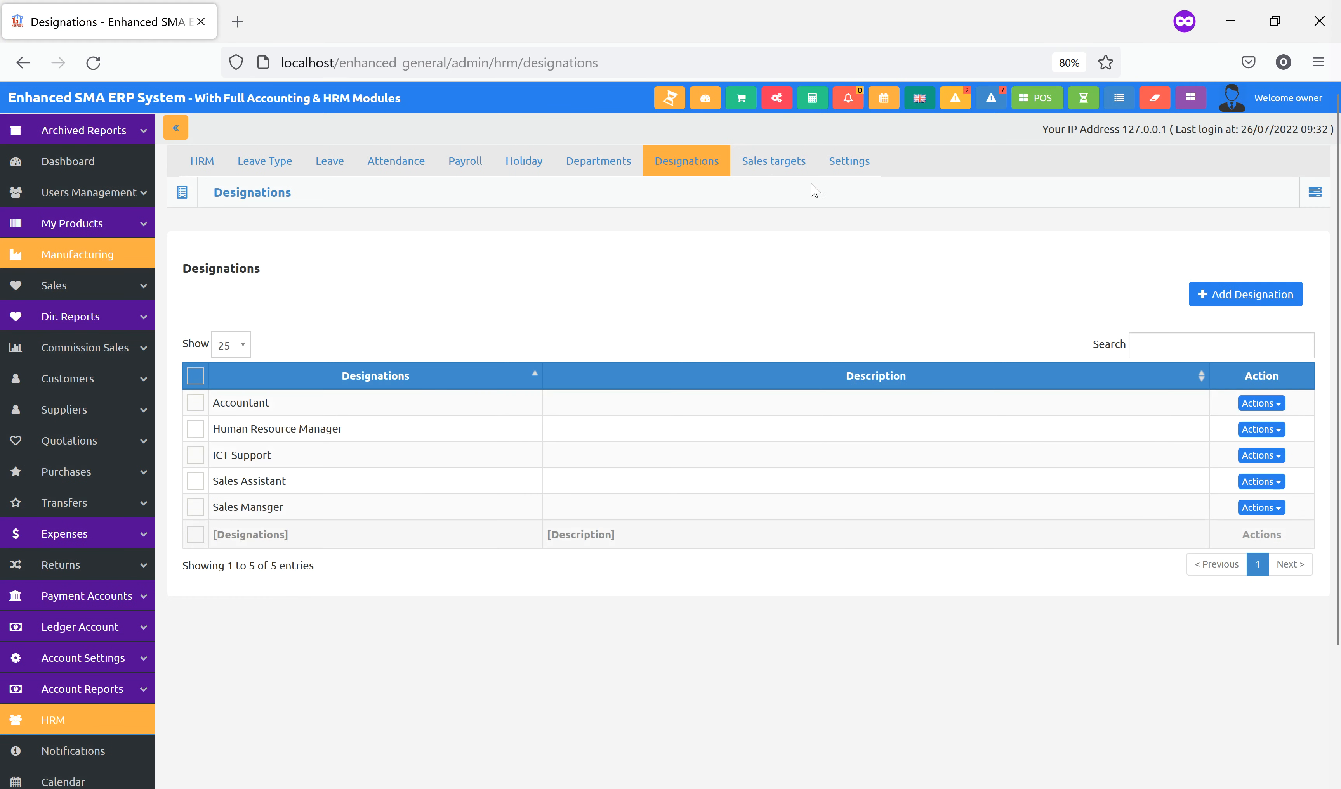
click(772, 164)
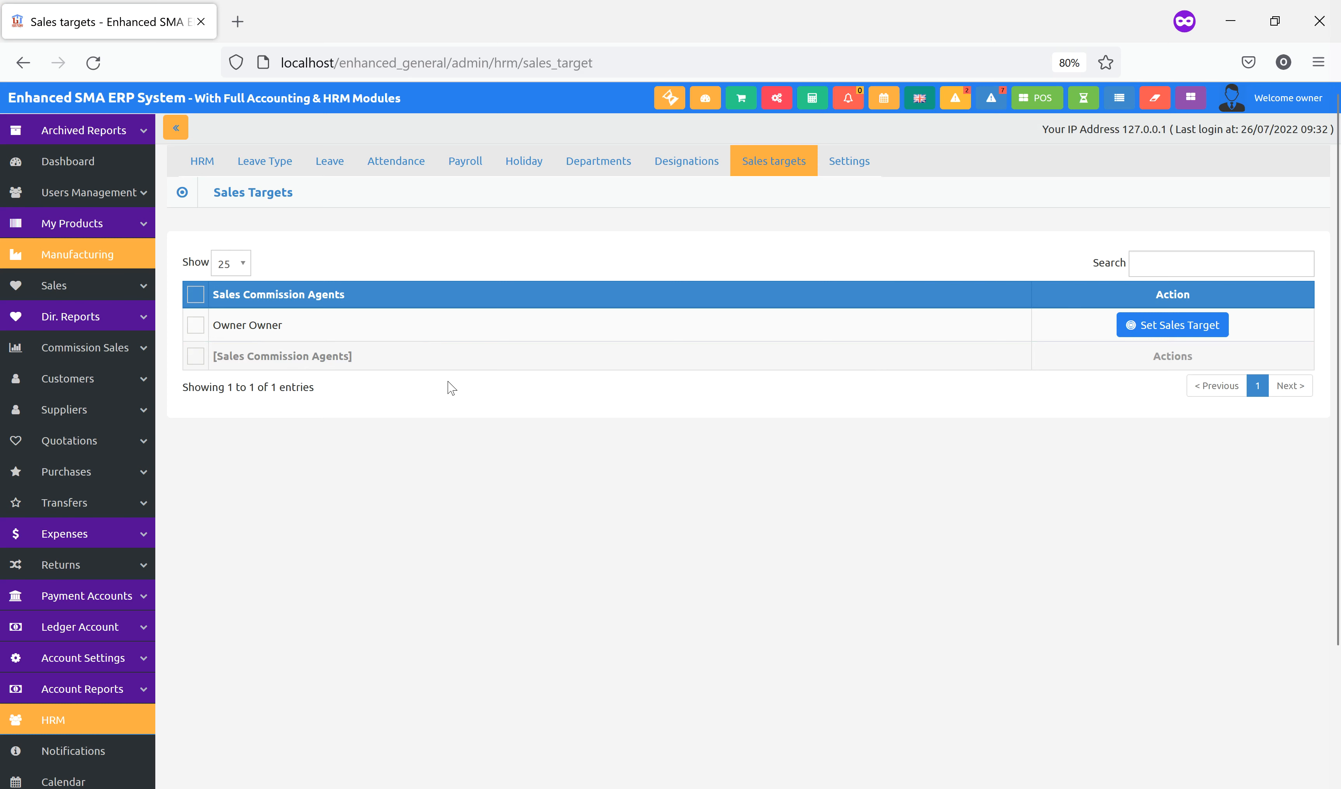
Set the agent's first sales target tier to 0–2000 at 2% commission
click(1168, 332)
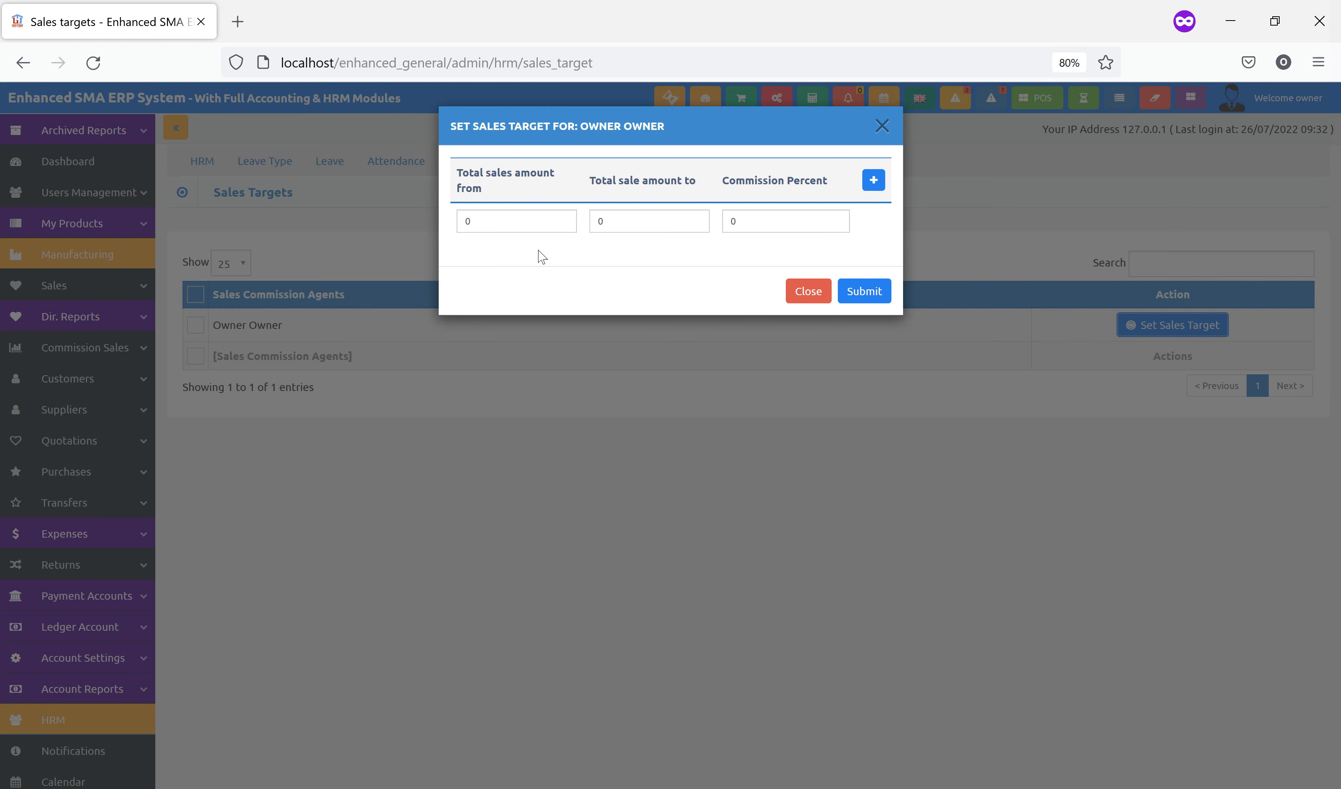
click(498, 227)
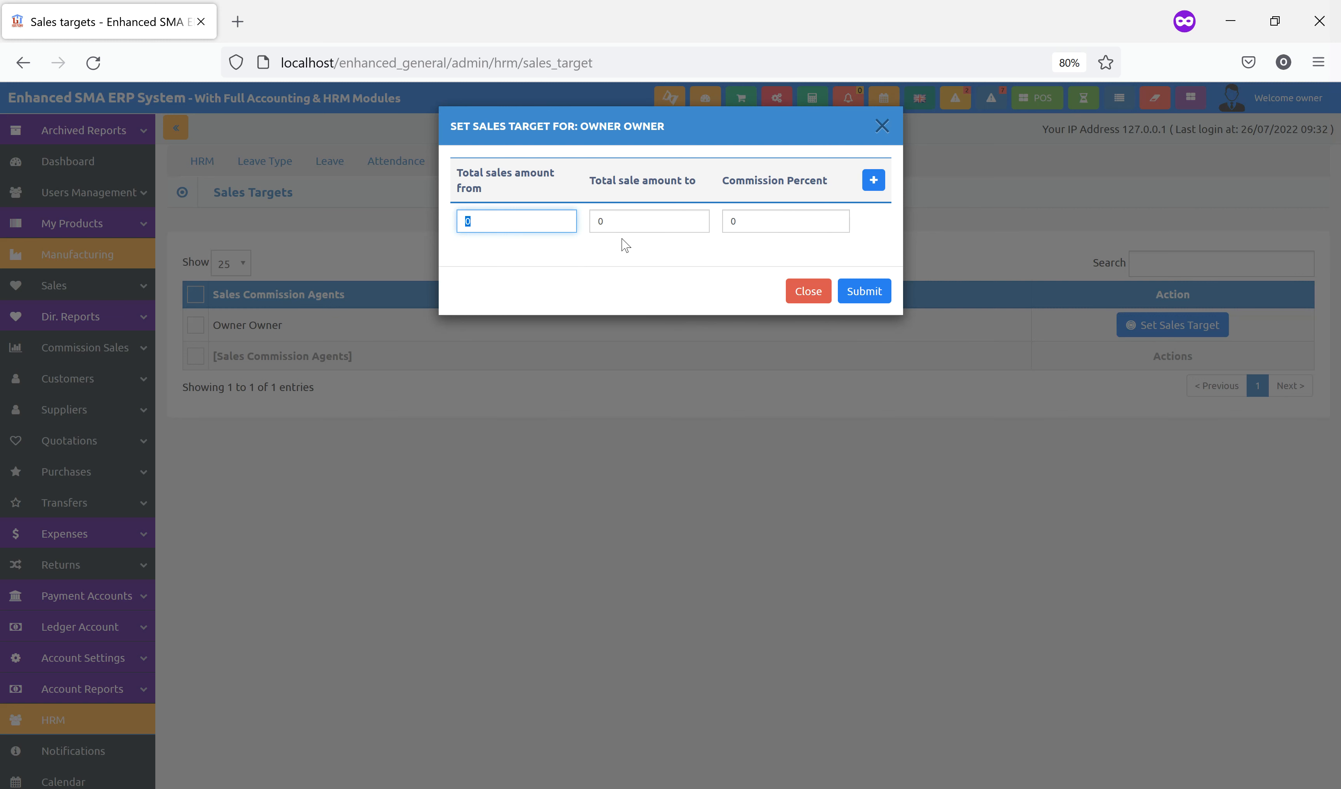
click(639, 221)
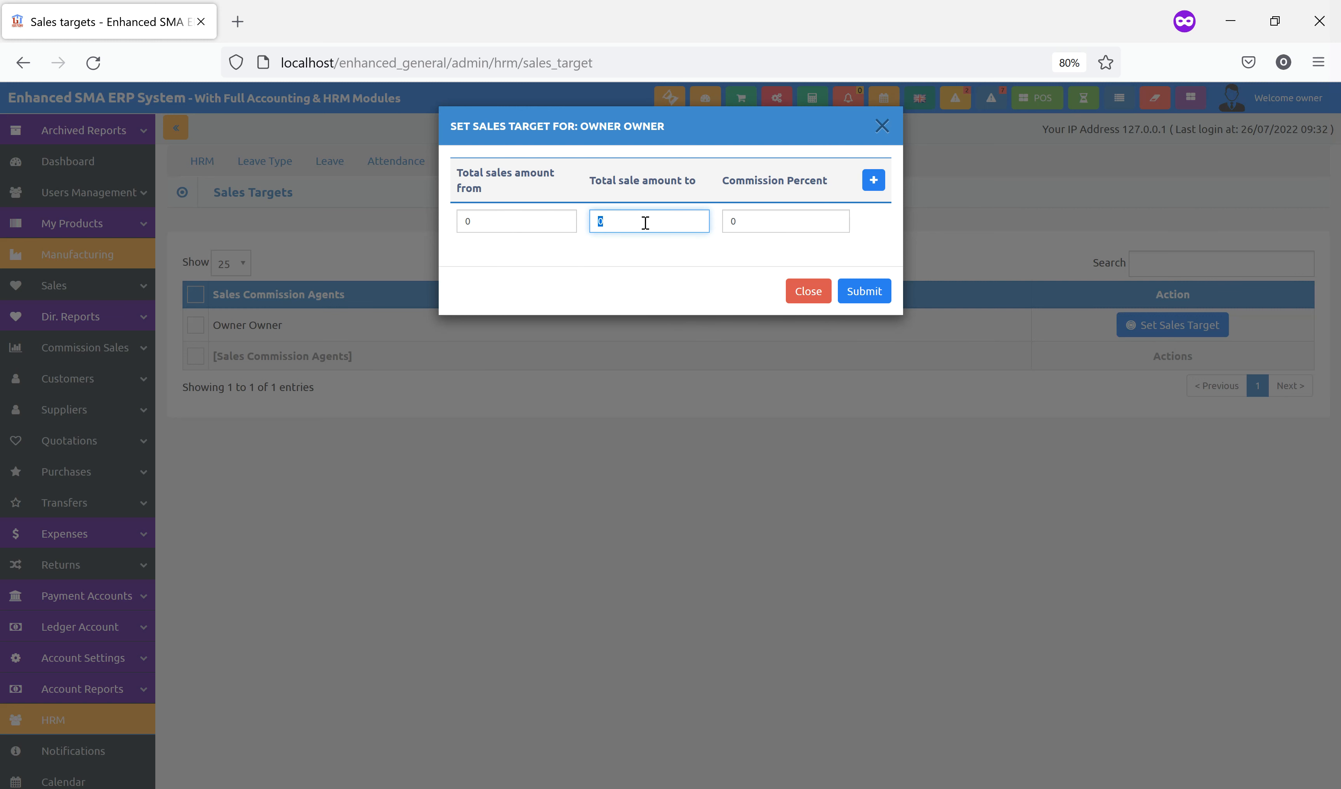
click(763, 222)
text(2)
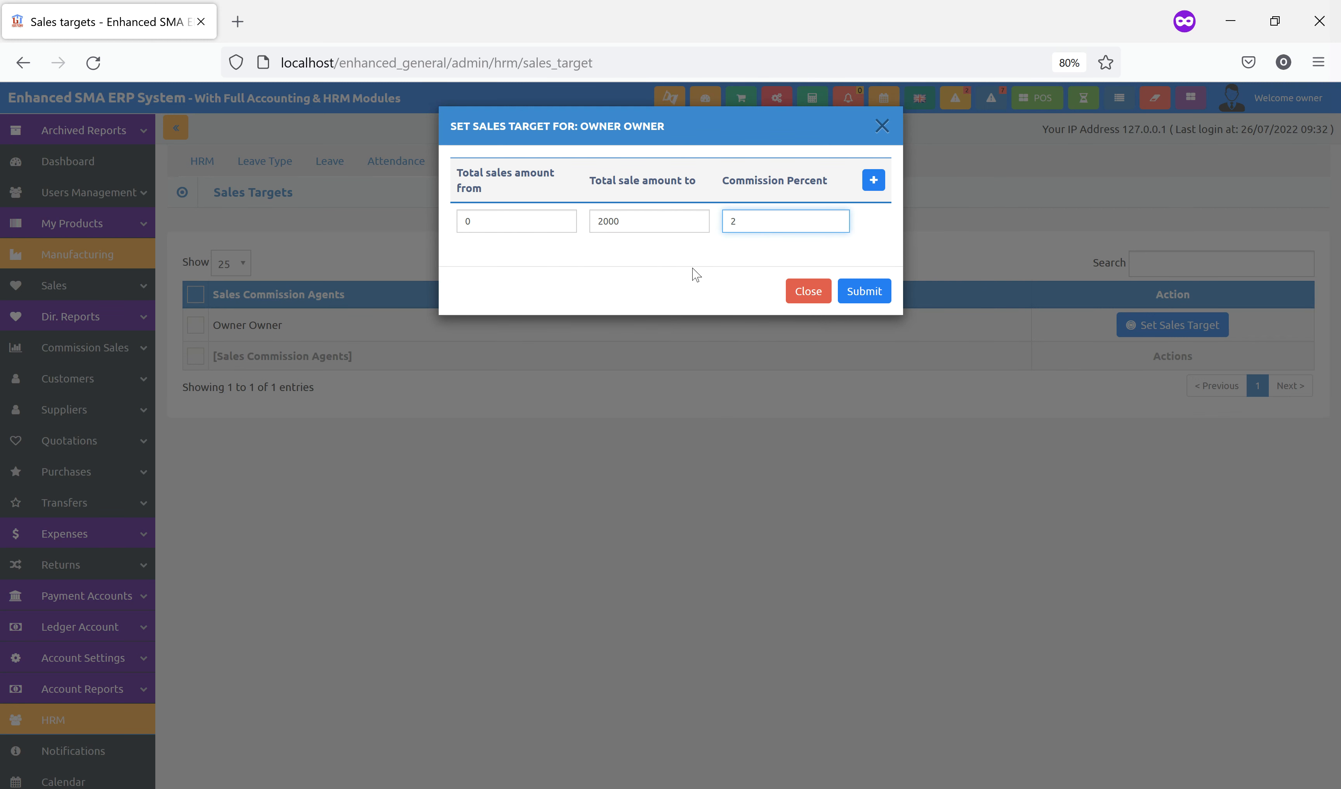
Add a second tier of 2000–100000 at 6% commission and submit the sales target
click(873, 181)
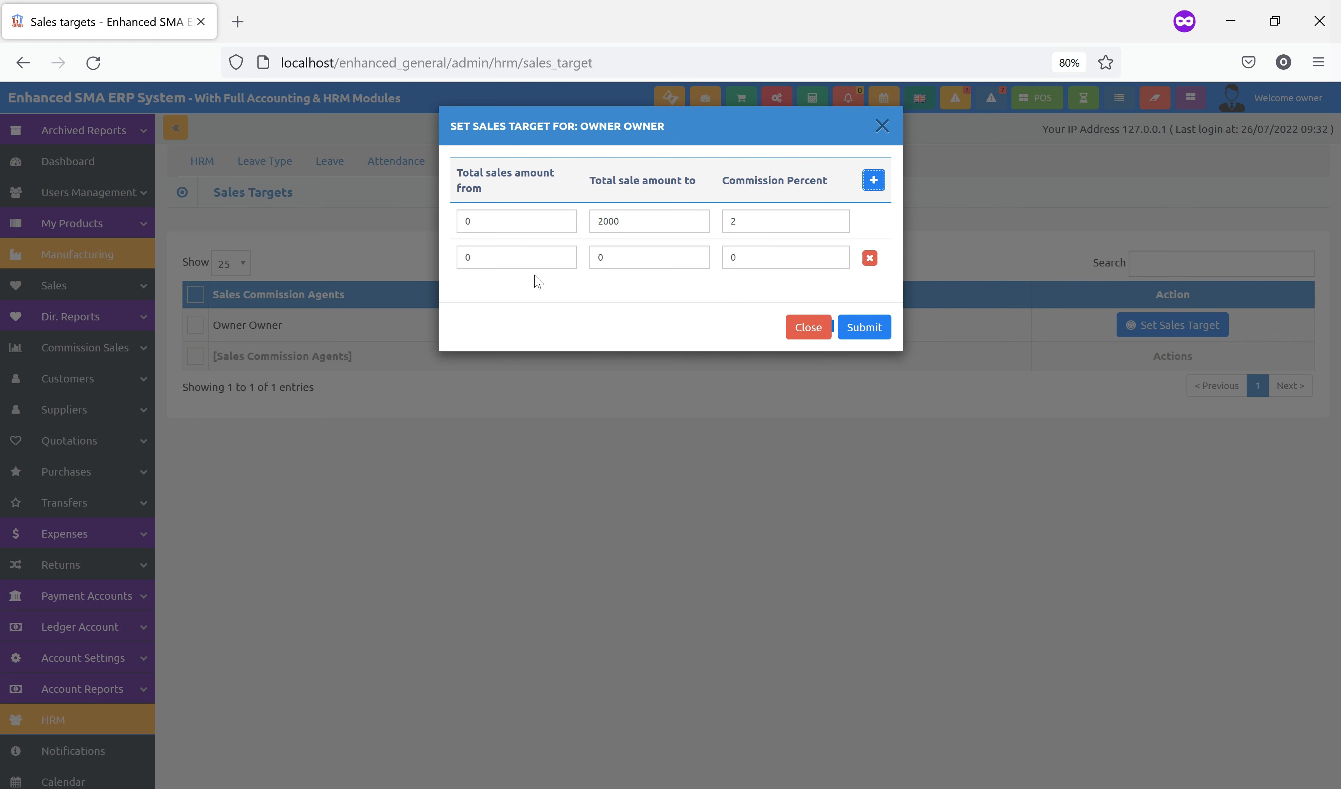
click(501, 250)
text(20000)
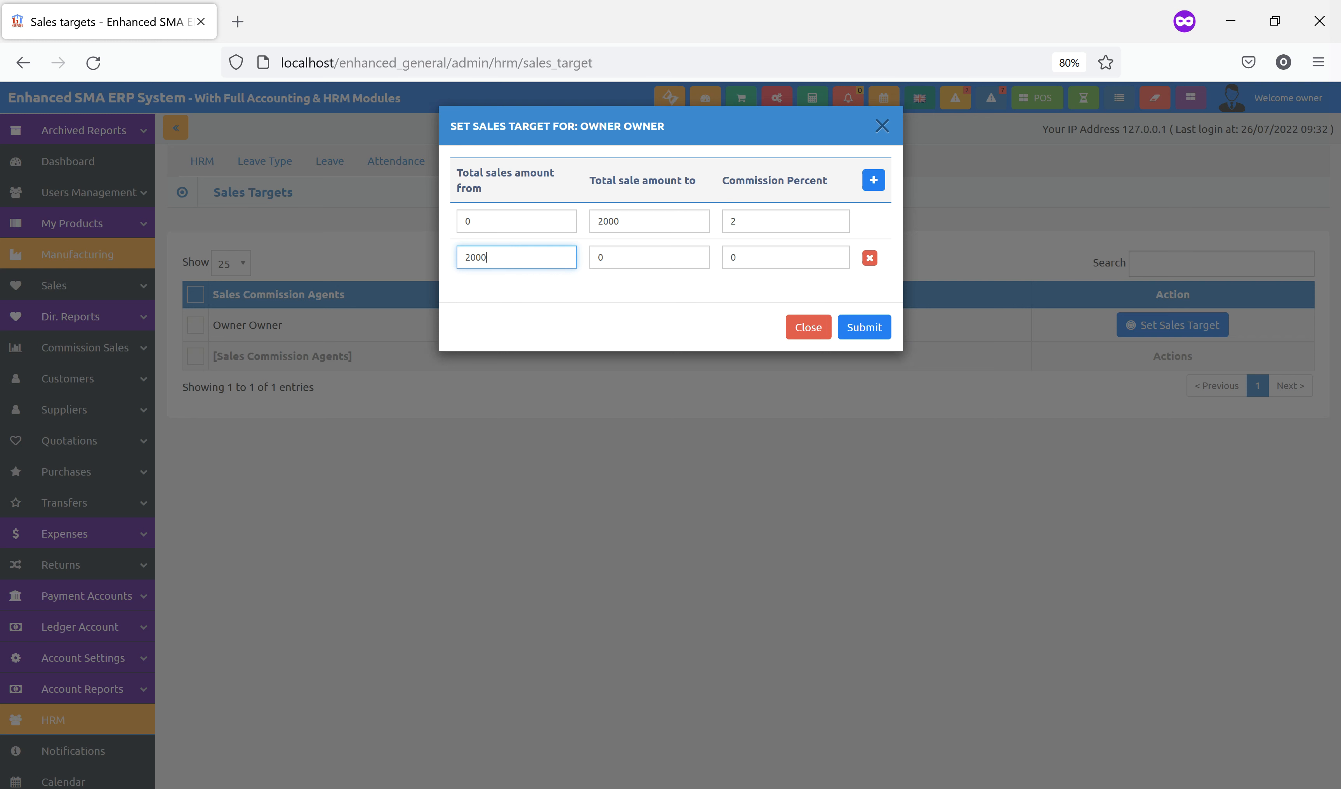
click(609, 258)
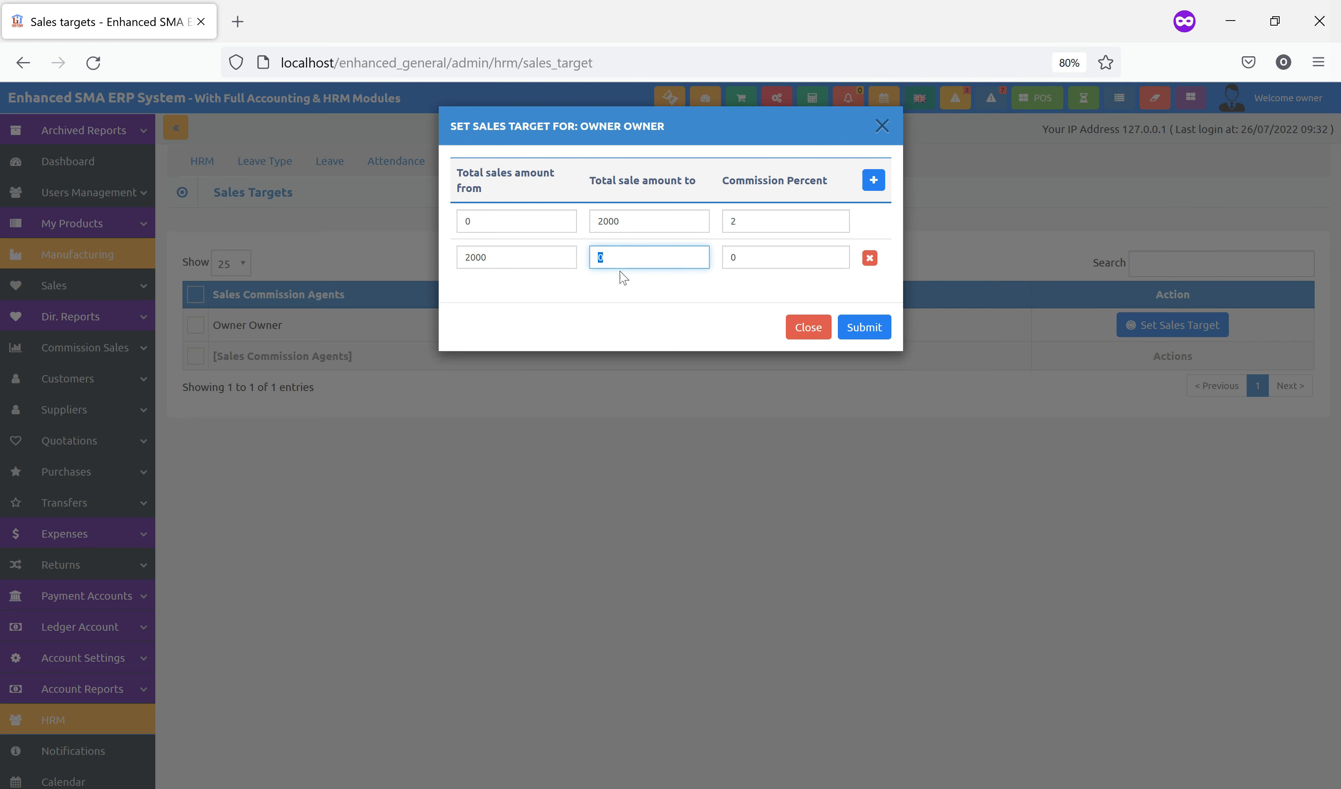
text(100000)
click(743, 265)
text(6)
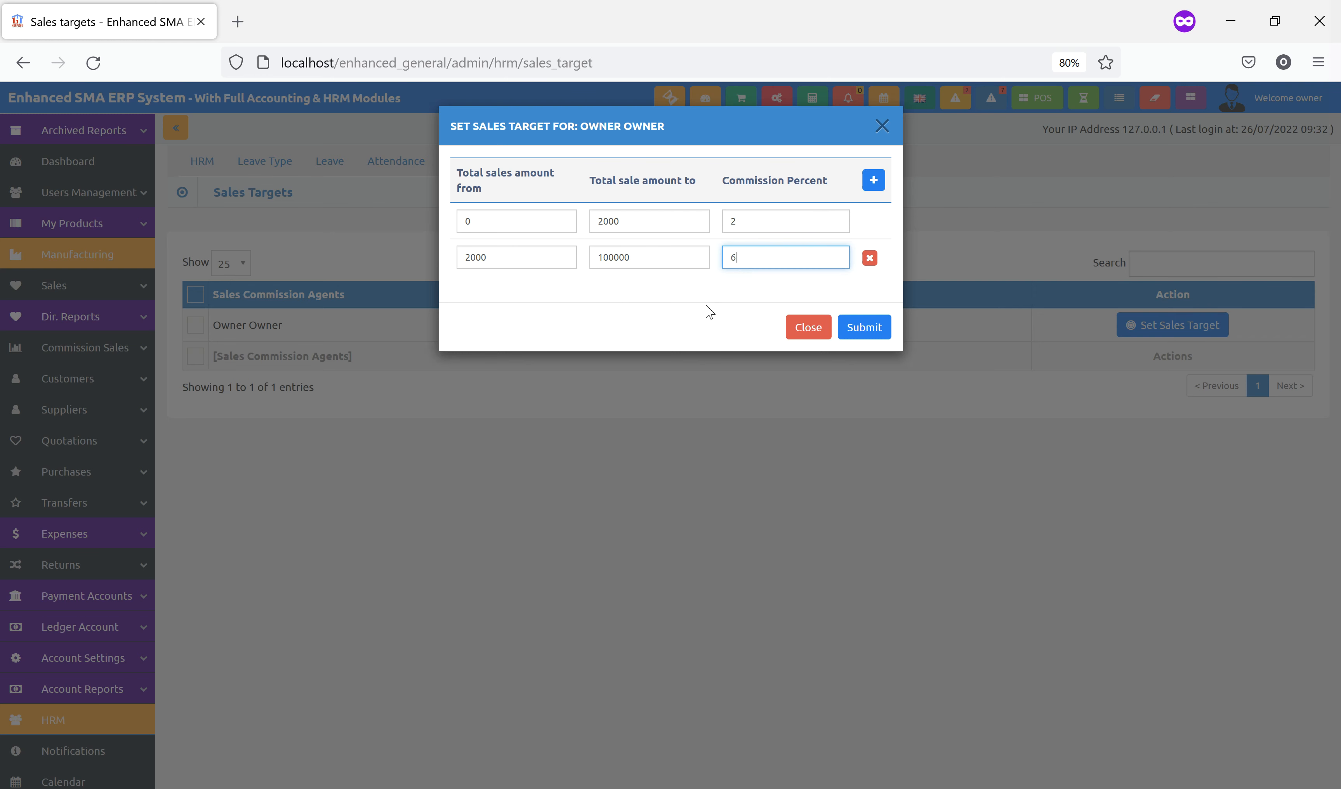
click(706, 308)
click(852, 330)
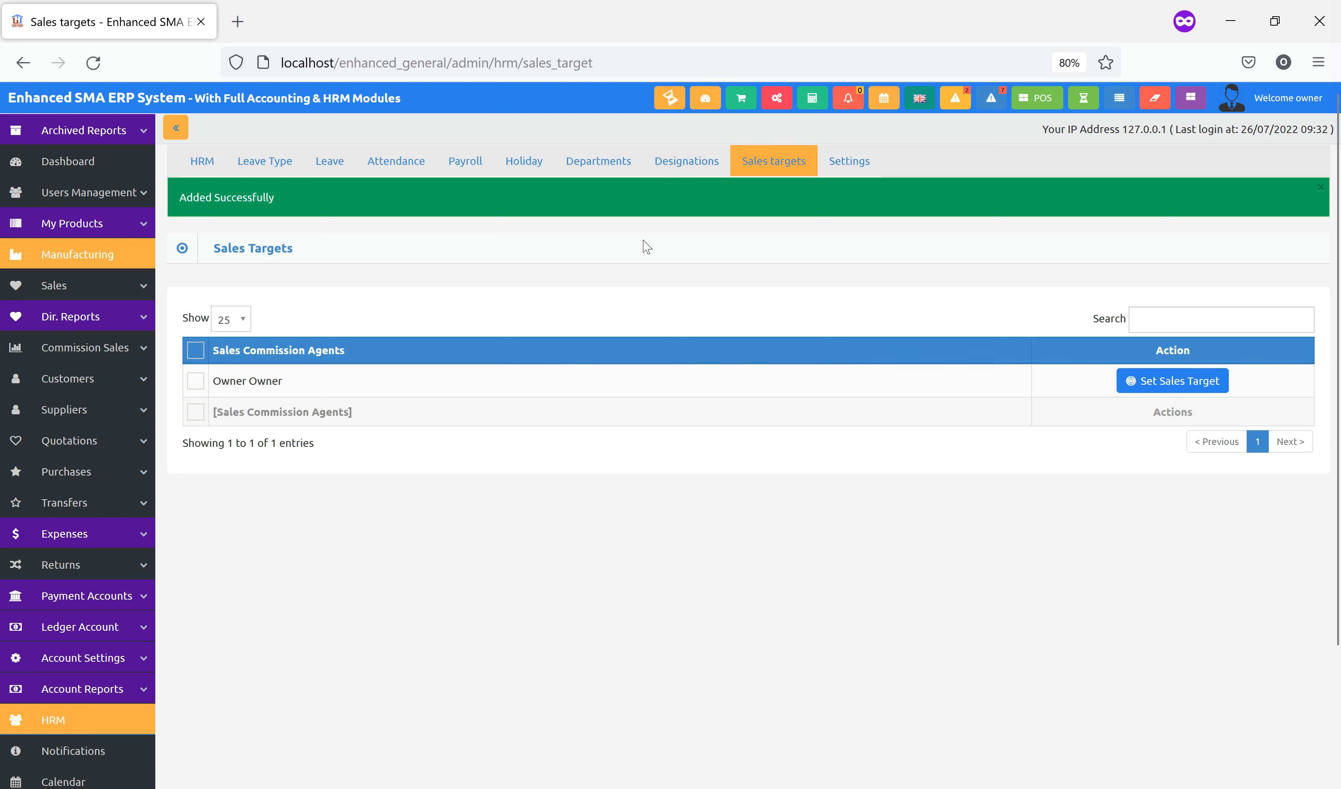
click(480, 167)
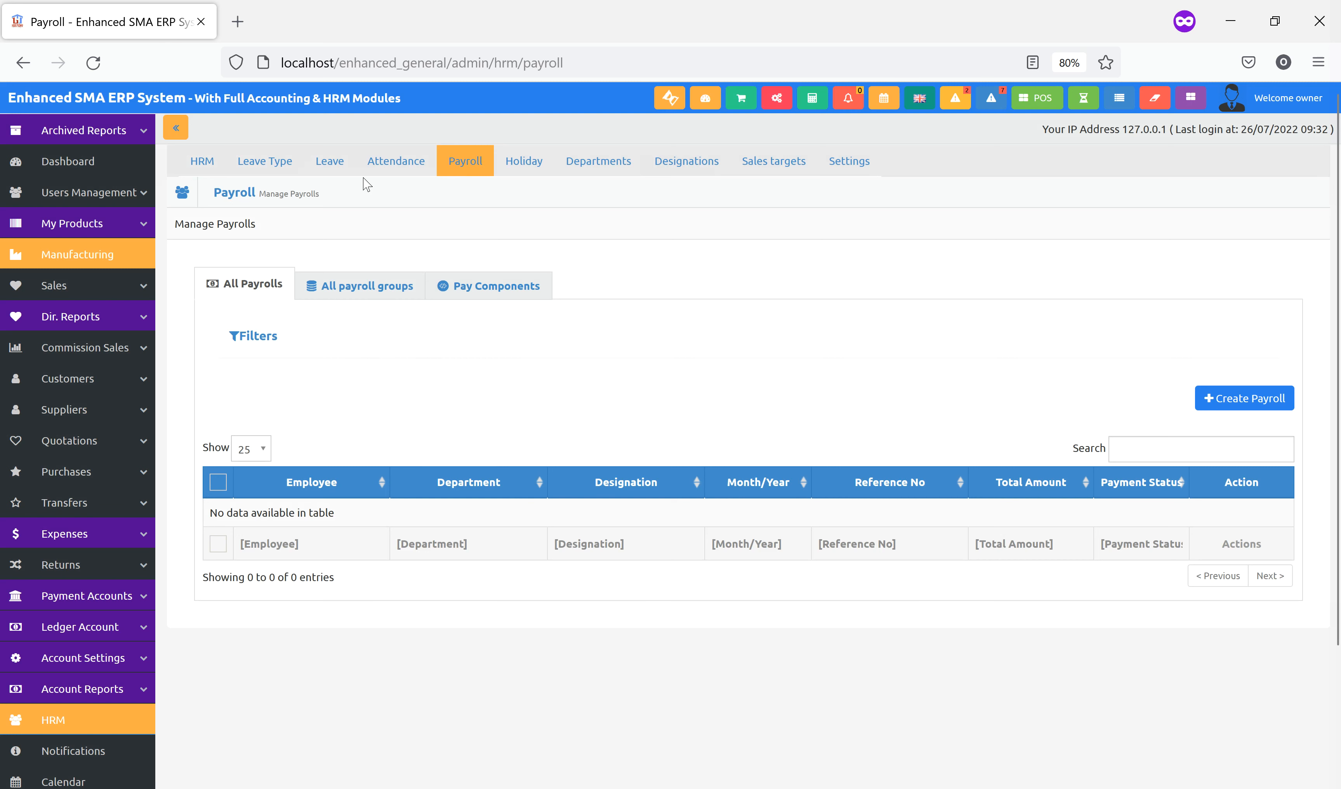
Toggle the payroll filters, then browse leave types and leave requests, toggling the leave filters
click(365, 339)
click(363, 336)
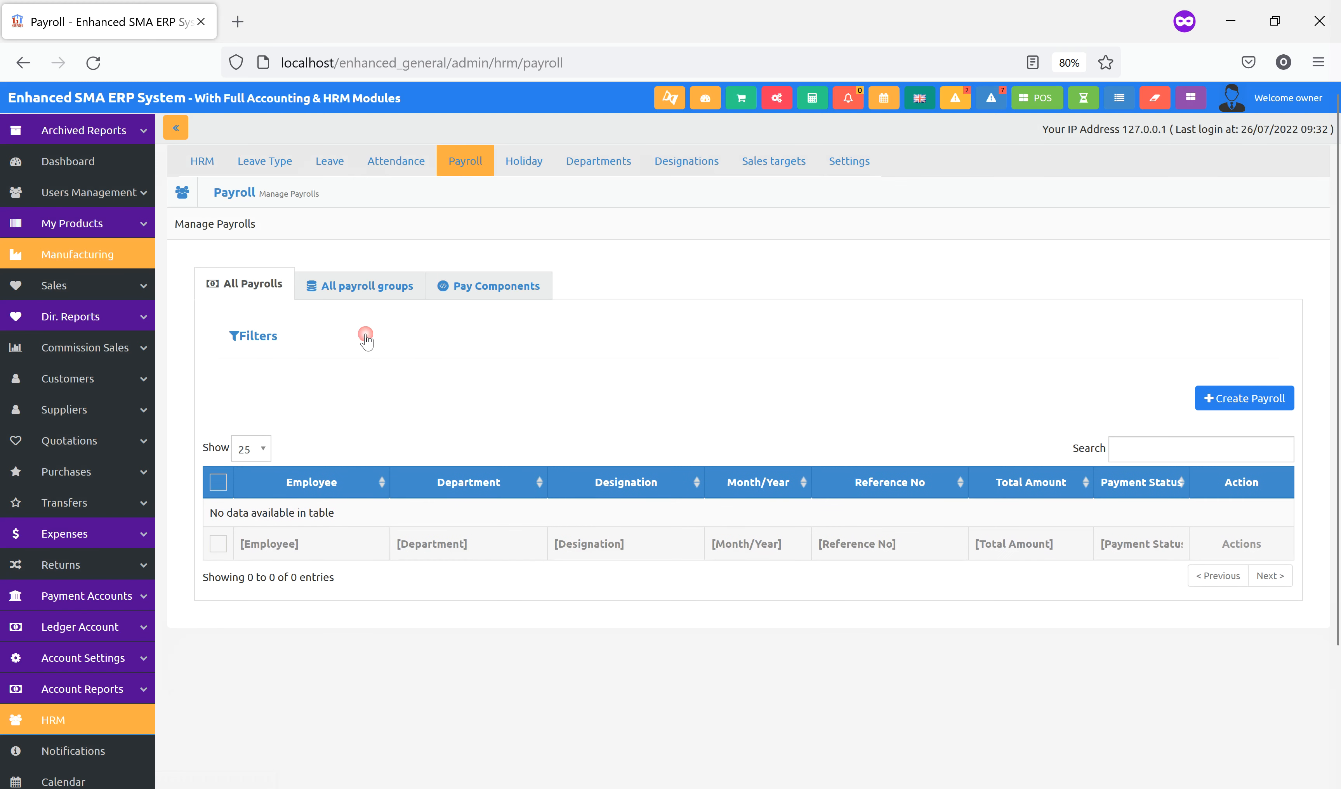
click(277, 165)
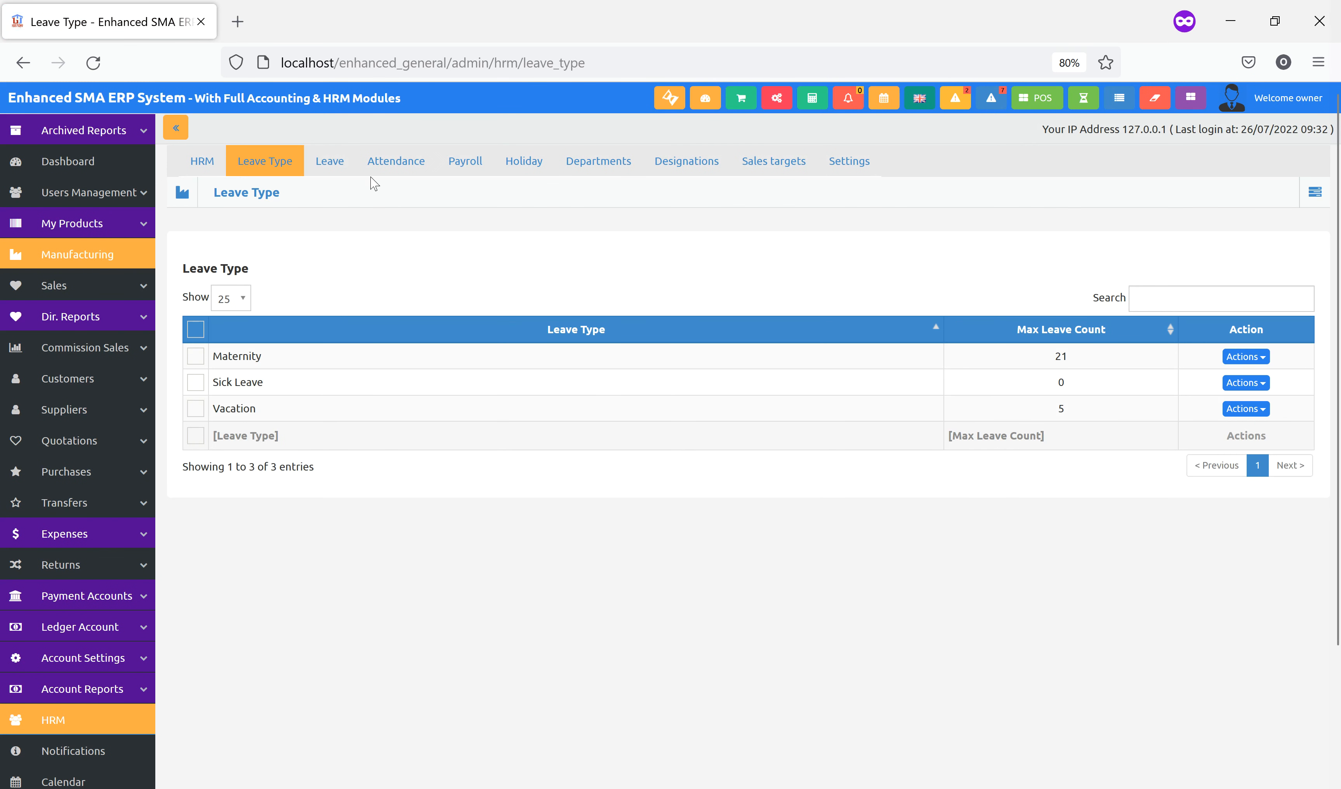
click(333, 166)
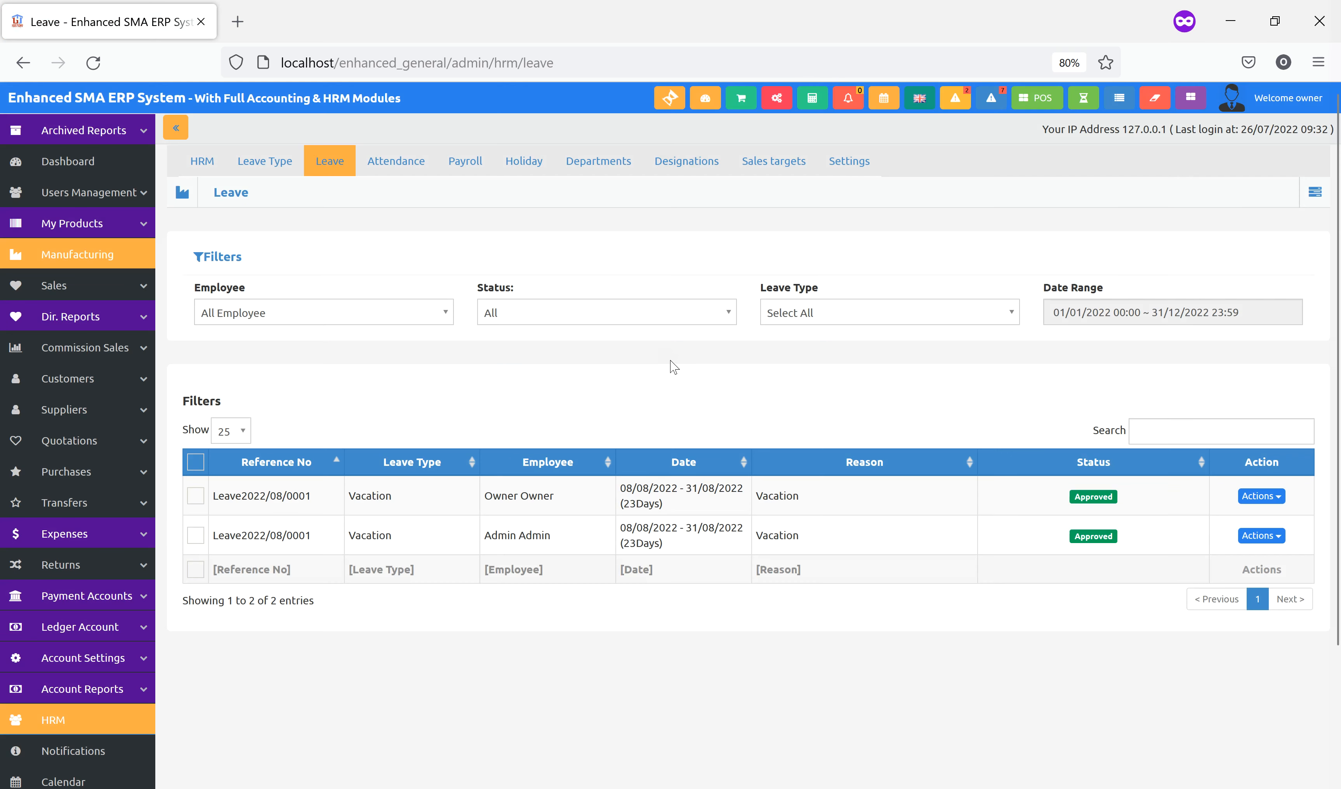
click(527, 251)
click(526, 251)
click(526, 251)
click(527, 251)
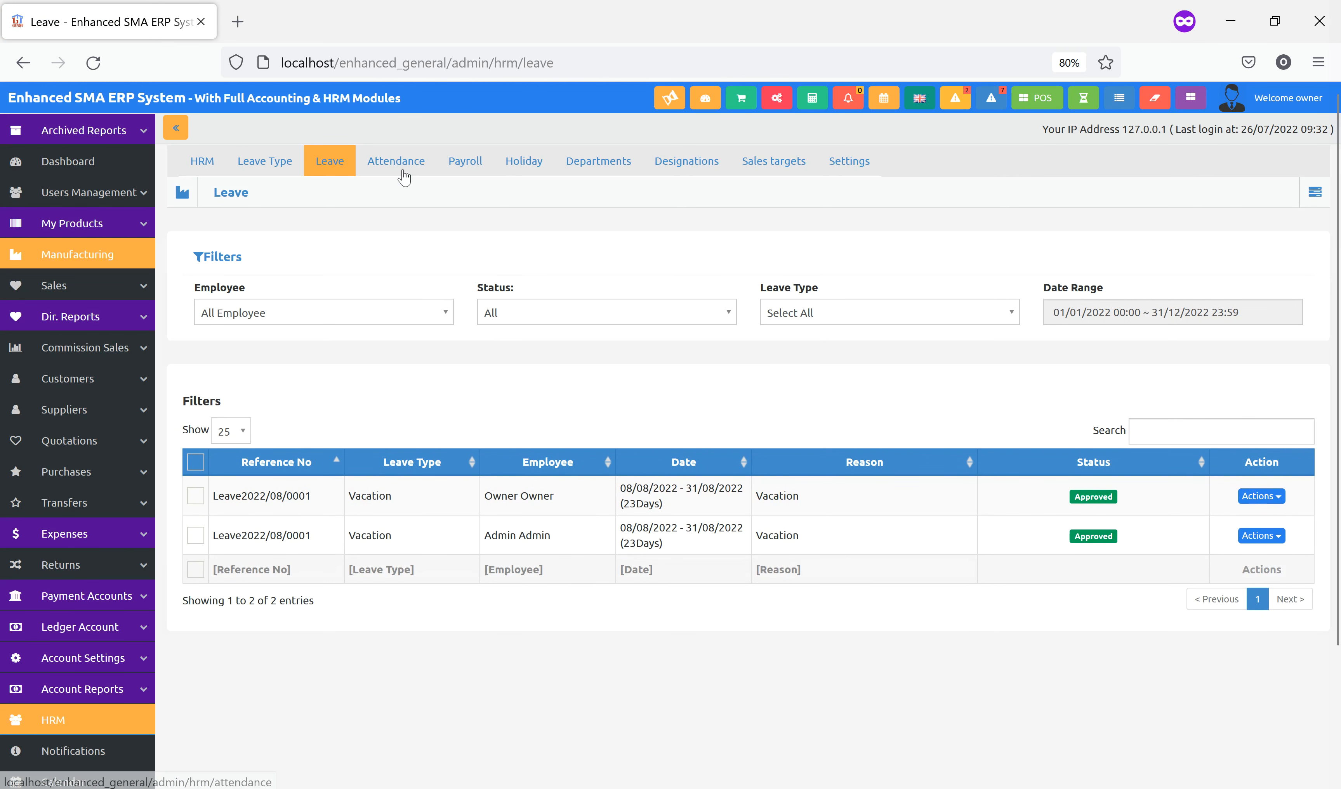
Back on Payroll, leave the employee filter unchanged and show the empty Pay Components list
click(466, 162)
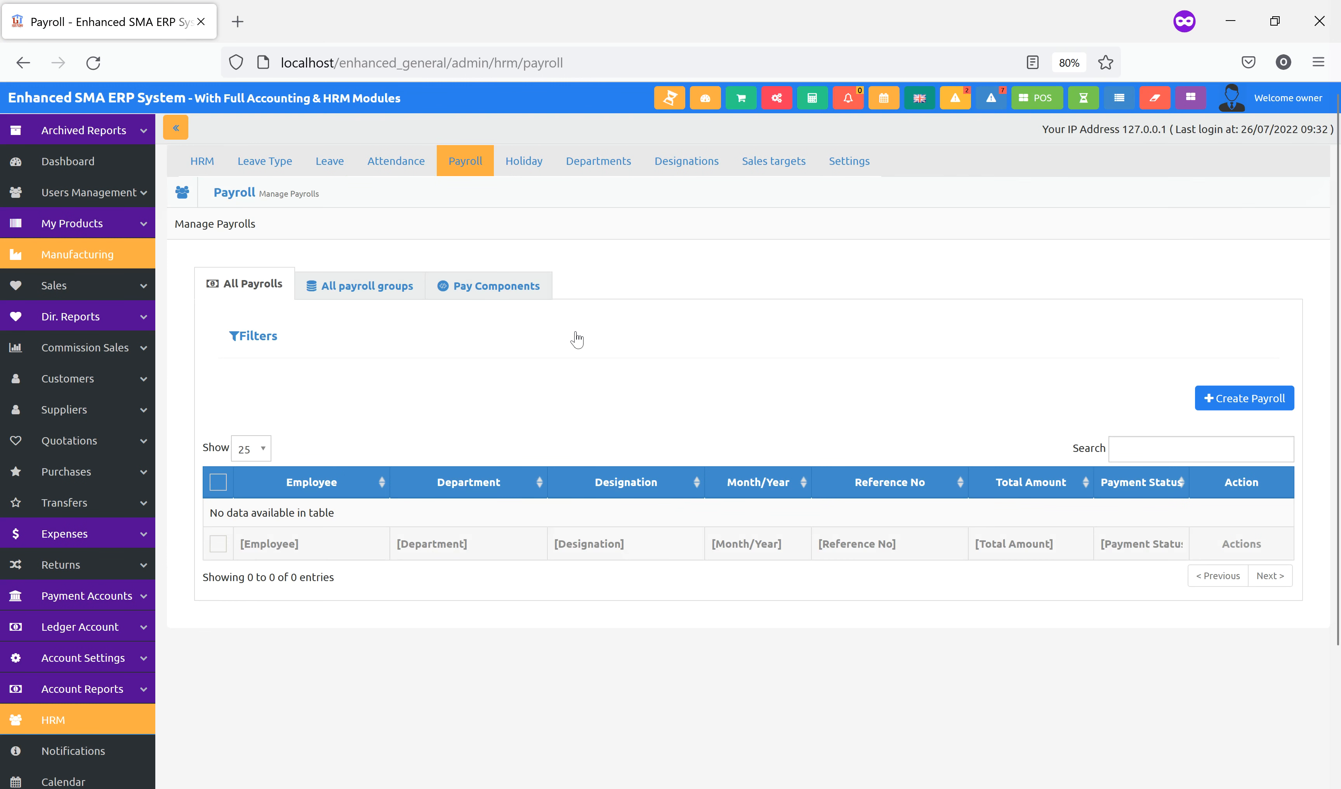
click(572, 338)
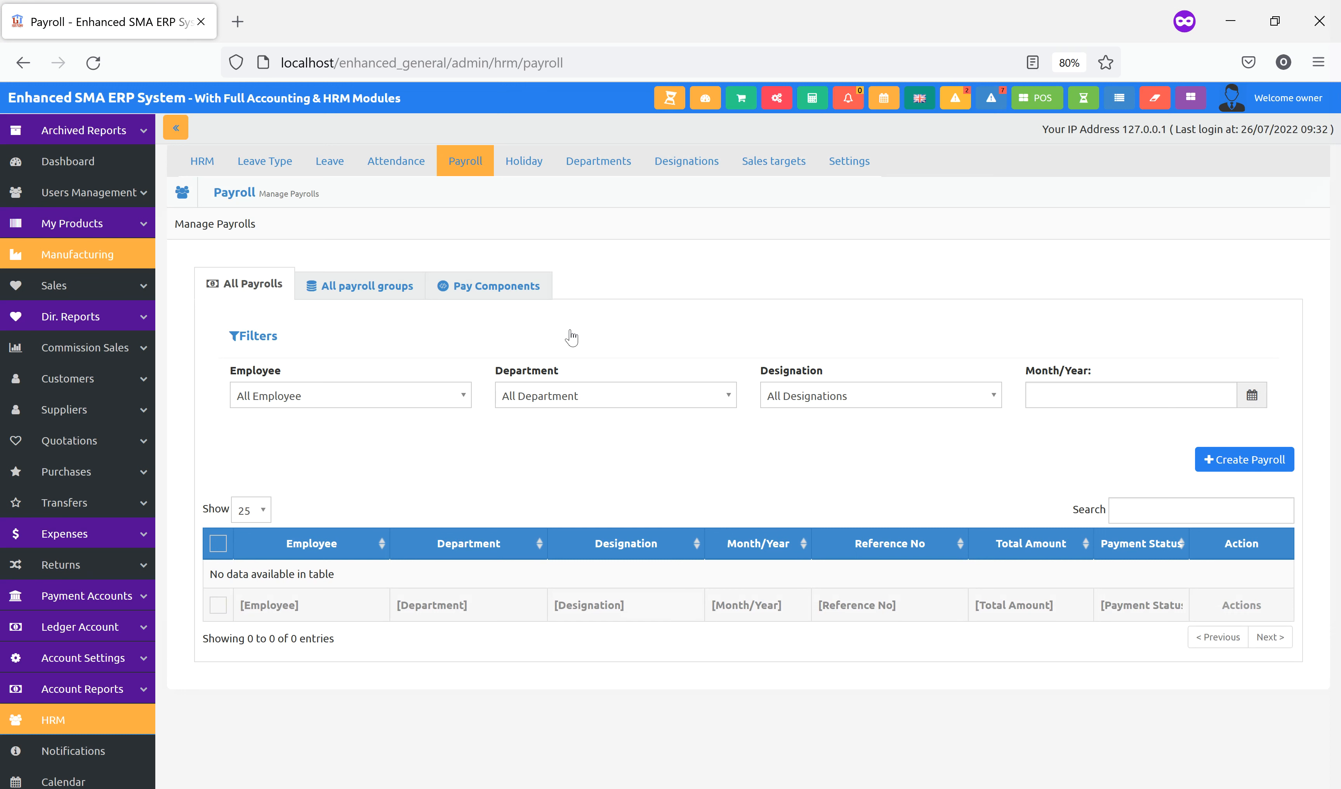
click(393, 402)
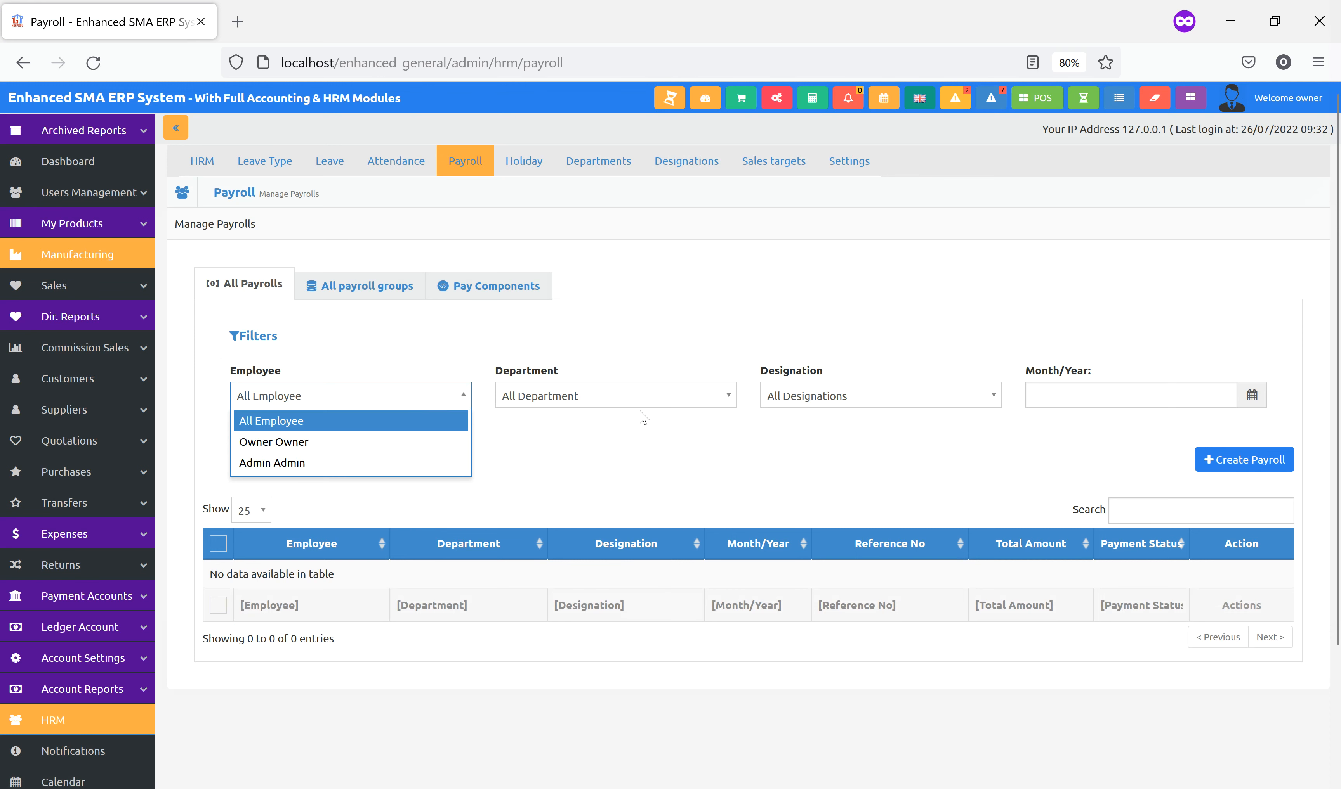
click(614, 413)
click(846, 287)
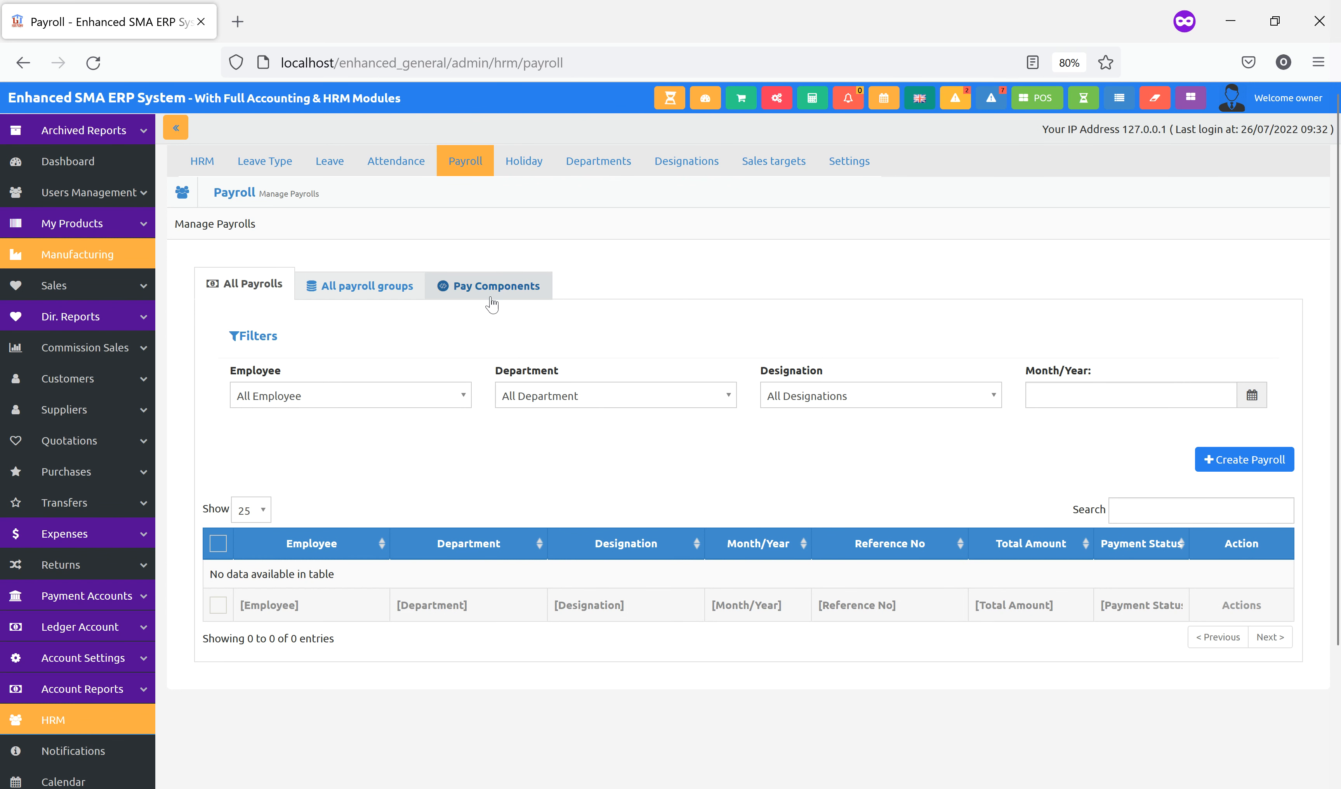
click(477, 282)
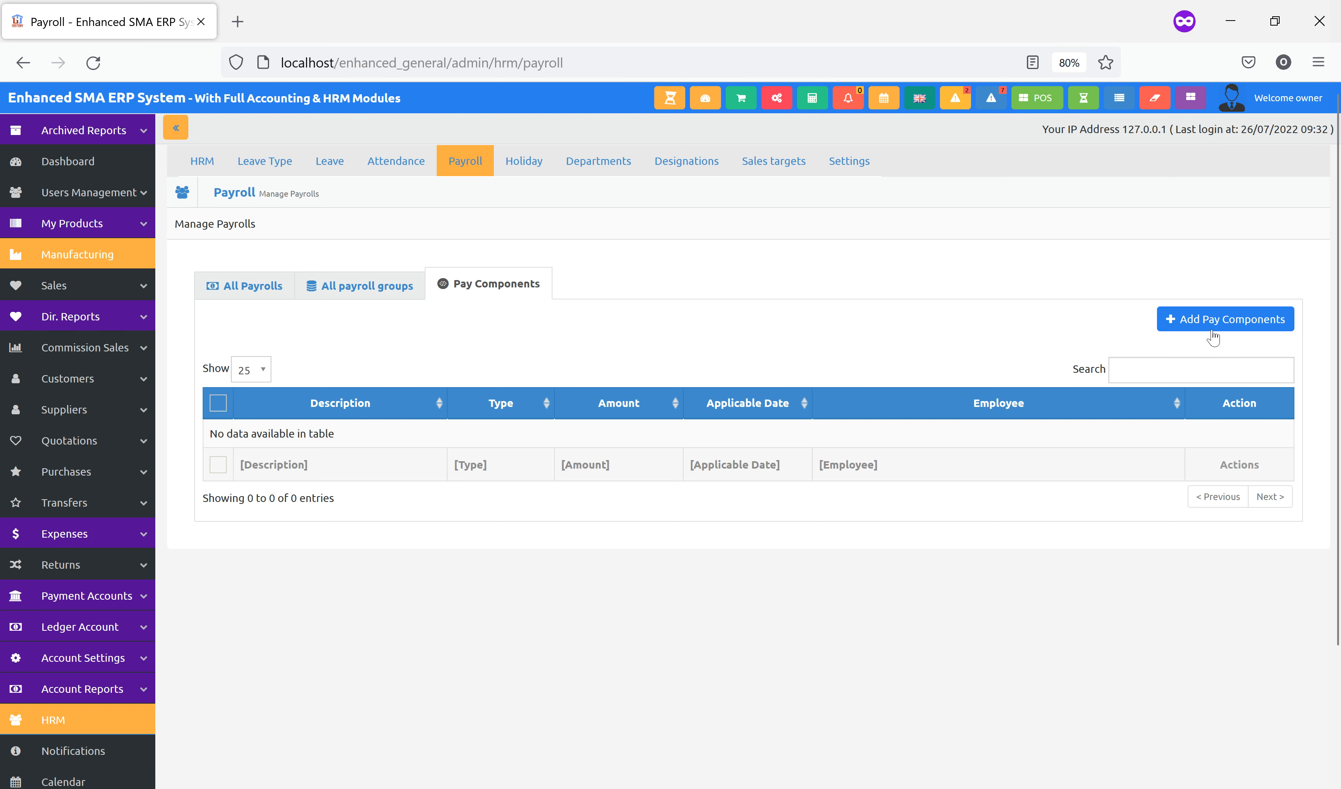
click(1208, 321)
Define a 'Housing Allowance' pay component as an earning assigned to both employees
click(572, 234)
text(A)
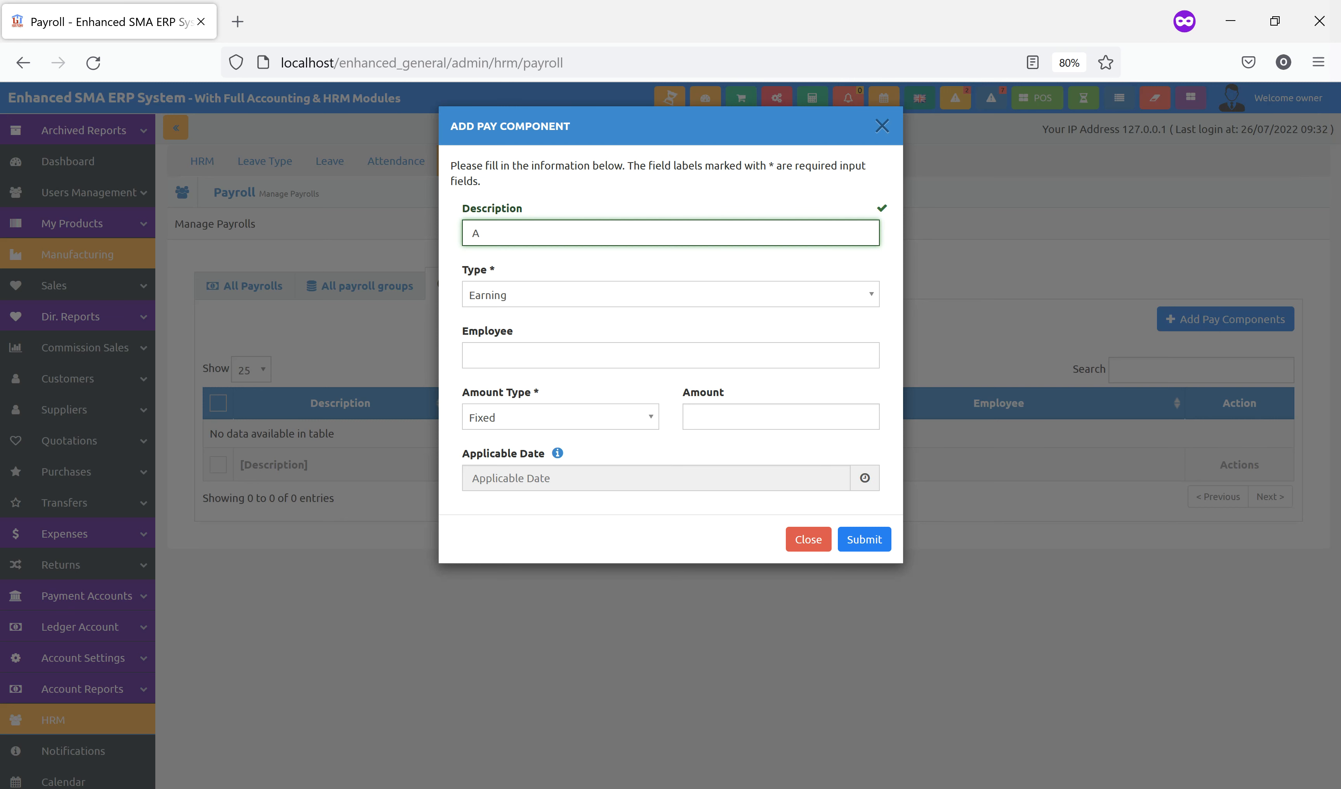
key(BackSpace)
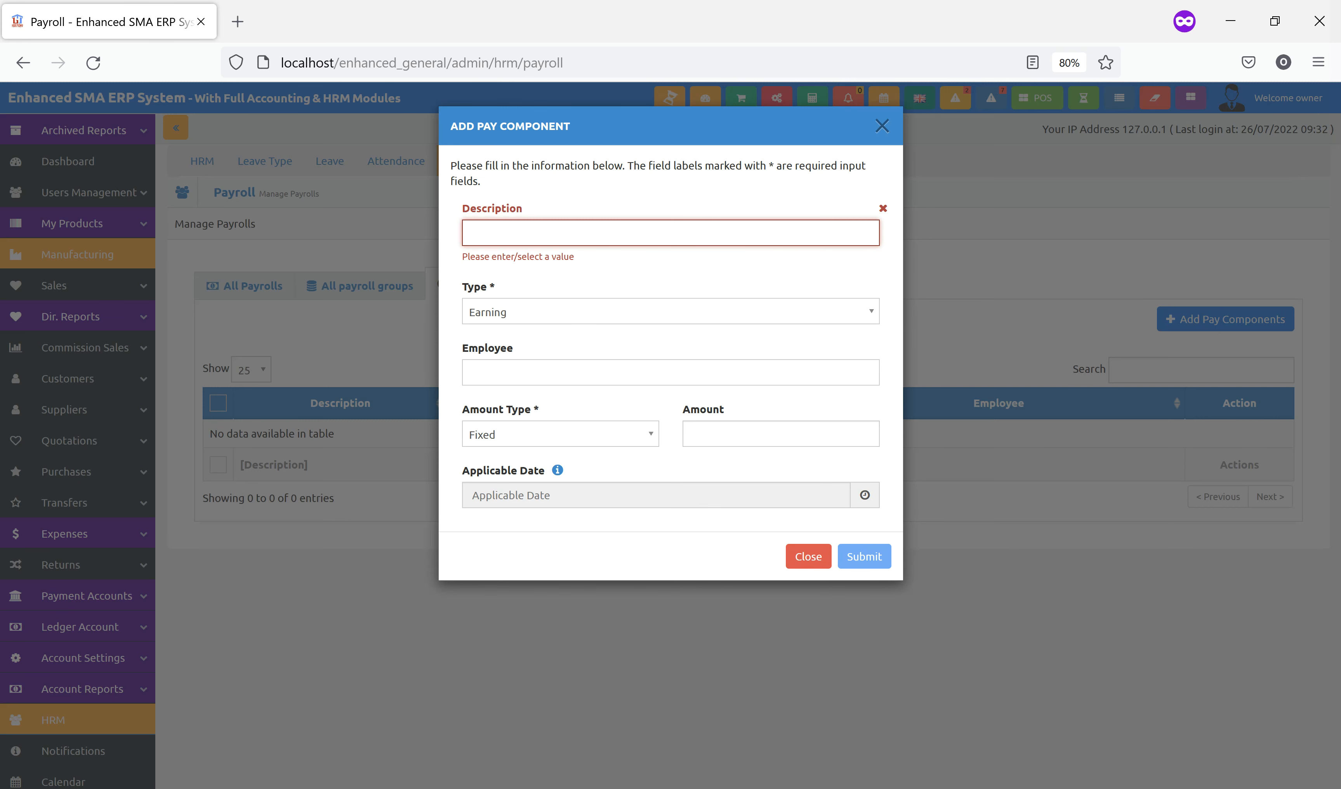
text(House)
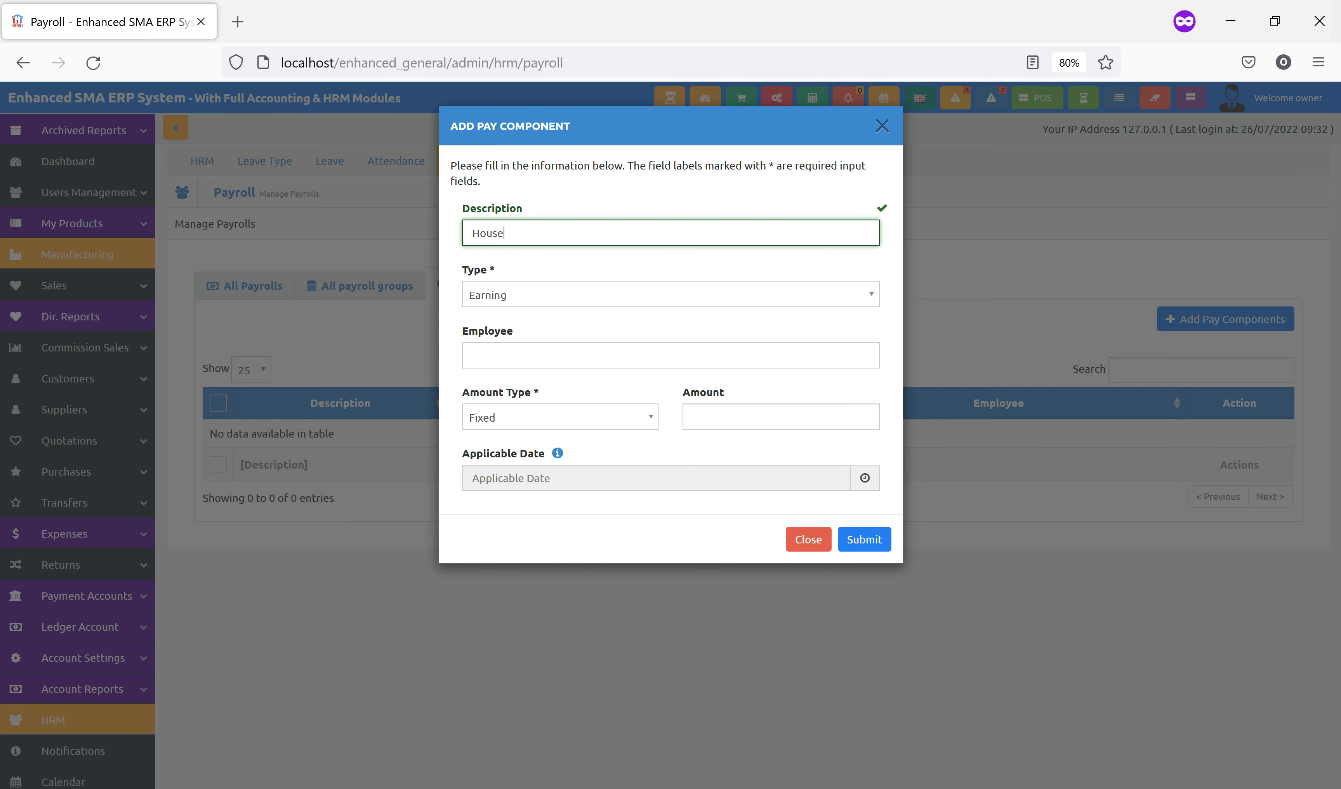
text(ing Allowanc)
click(569, 300)
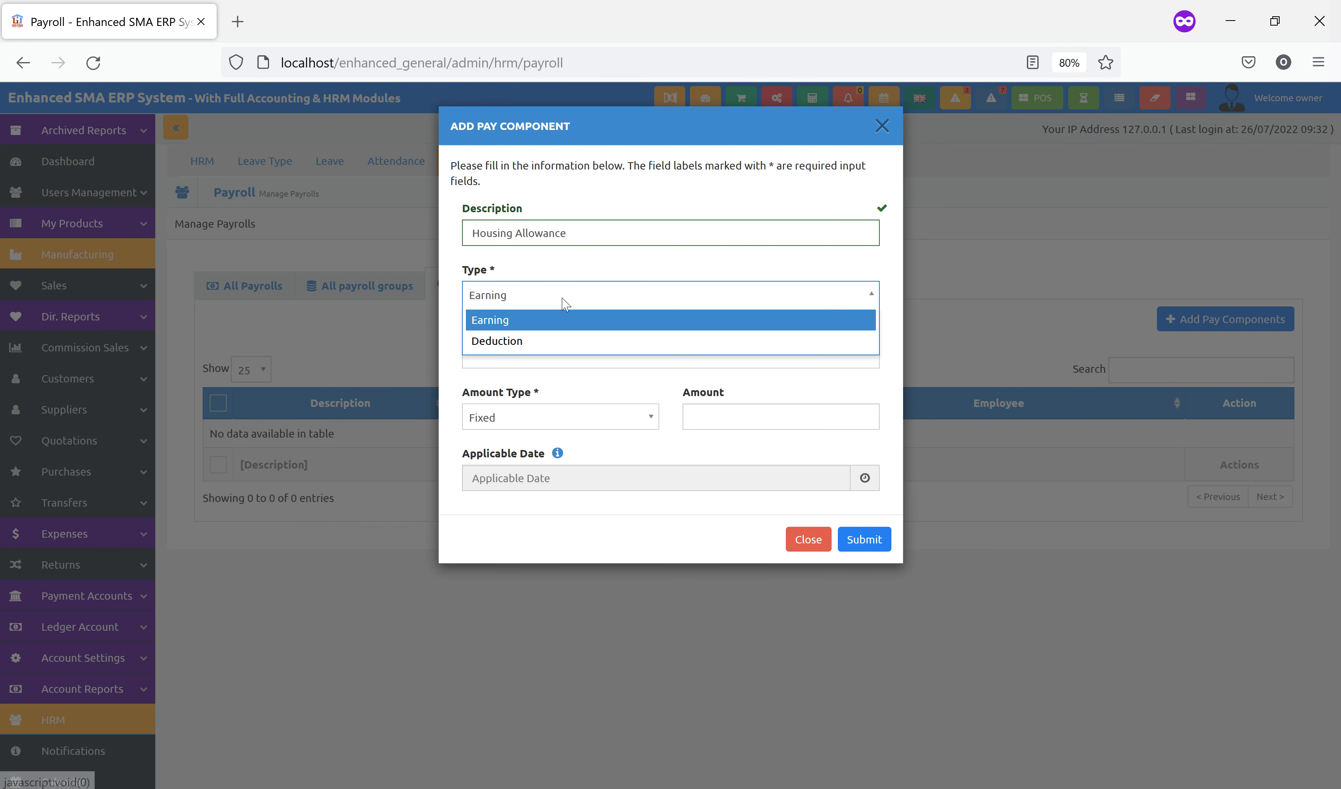
click(537, 319)
click(534, 354)
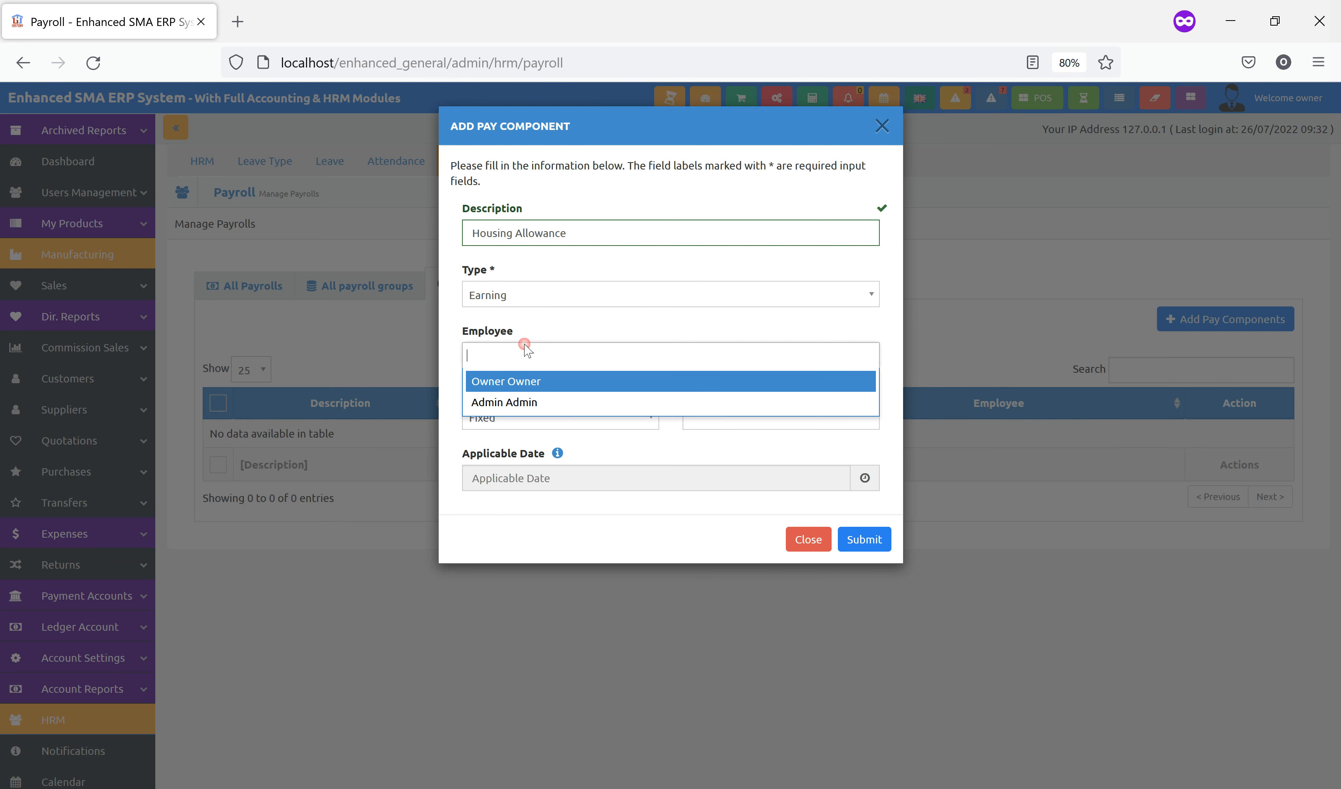
click(533, 380)
click(601, 353)
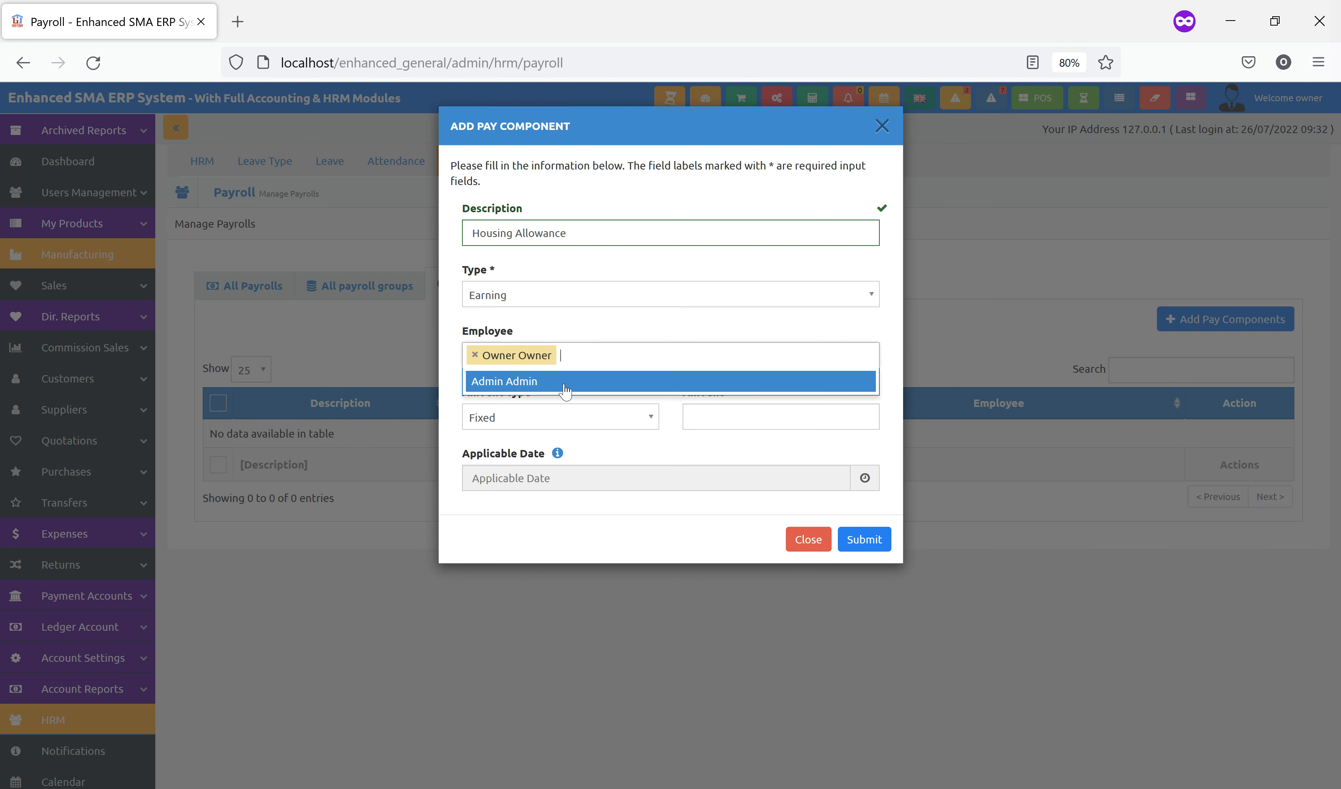
click(558, 382)
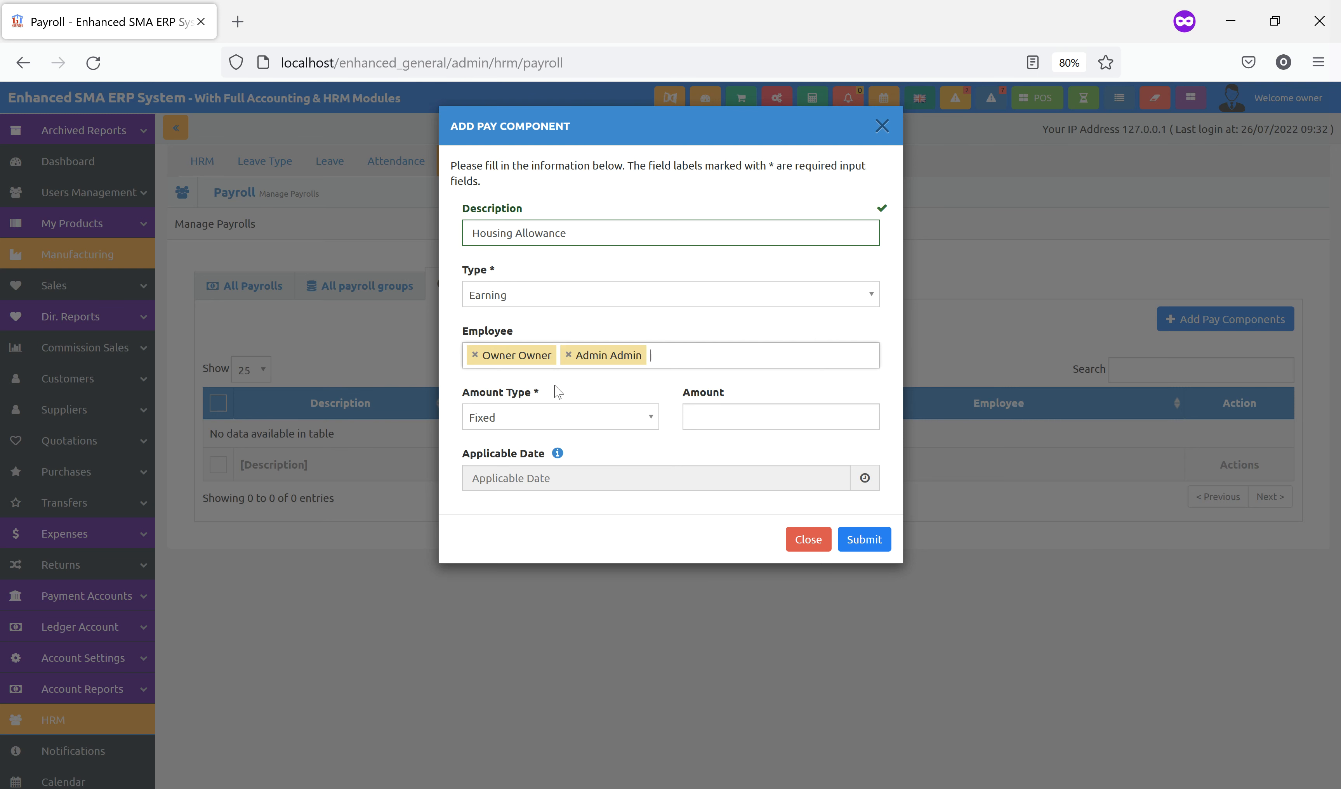
Give Housing Allowance a fixed amount of 8000 and save it
click(713, 421)
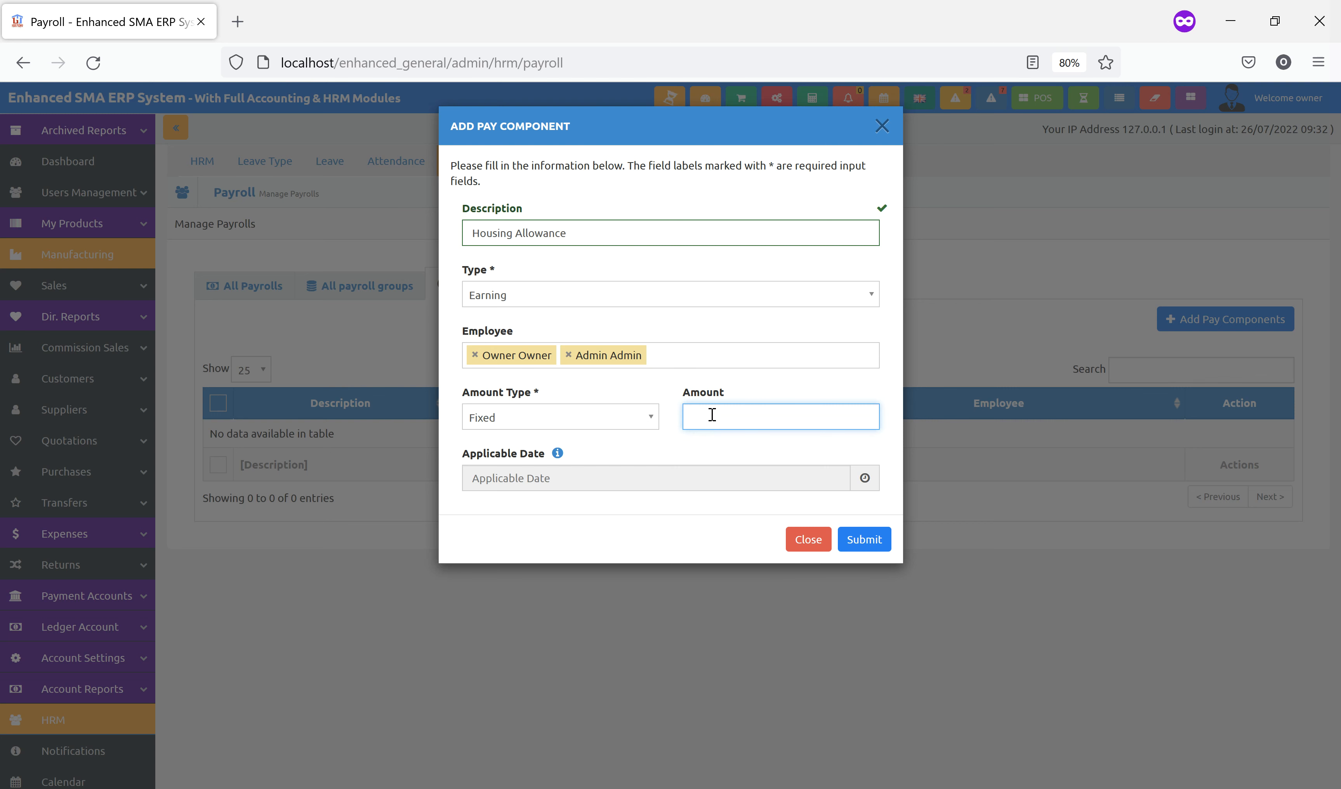
click(609, 424)
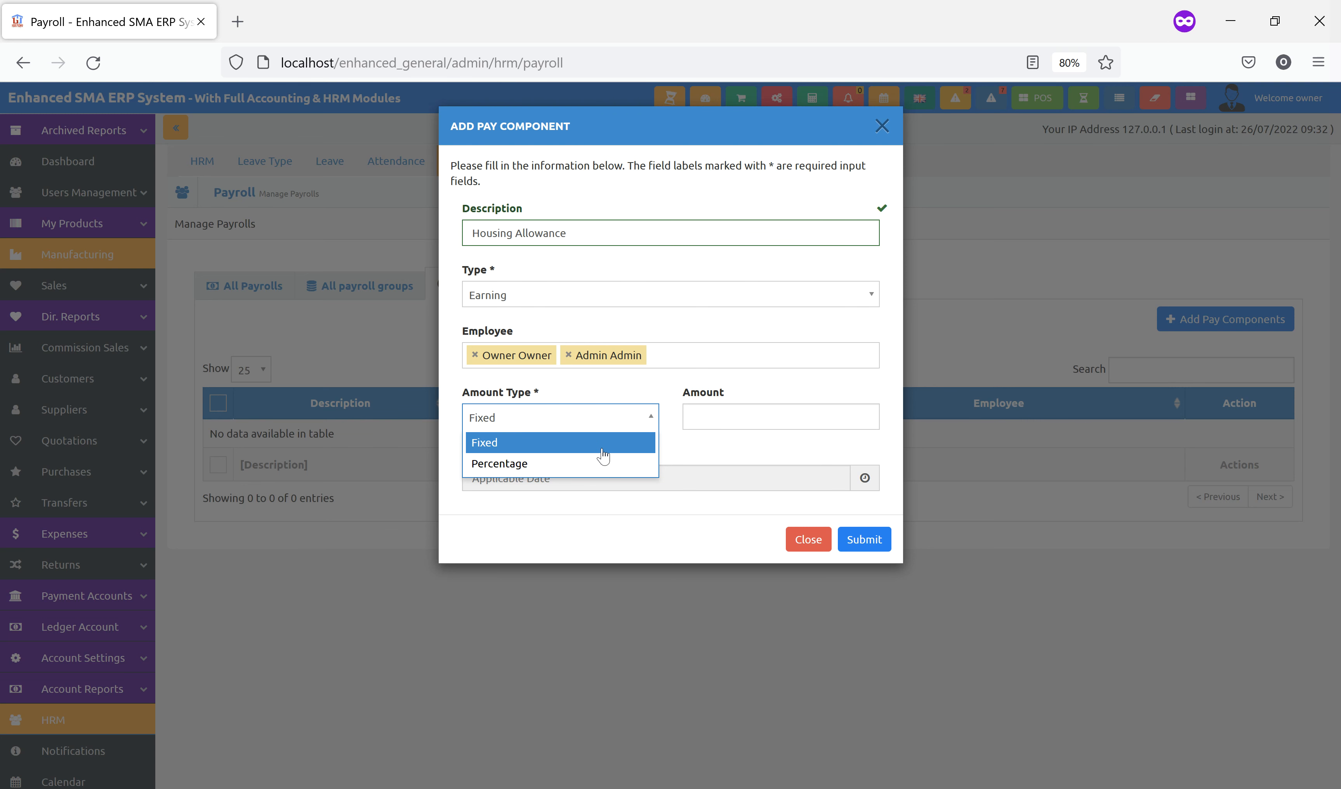
click(588, 445)
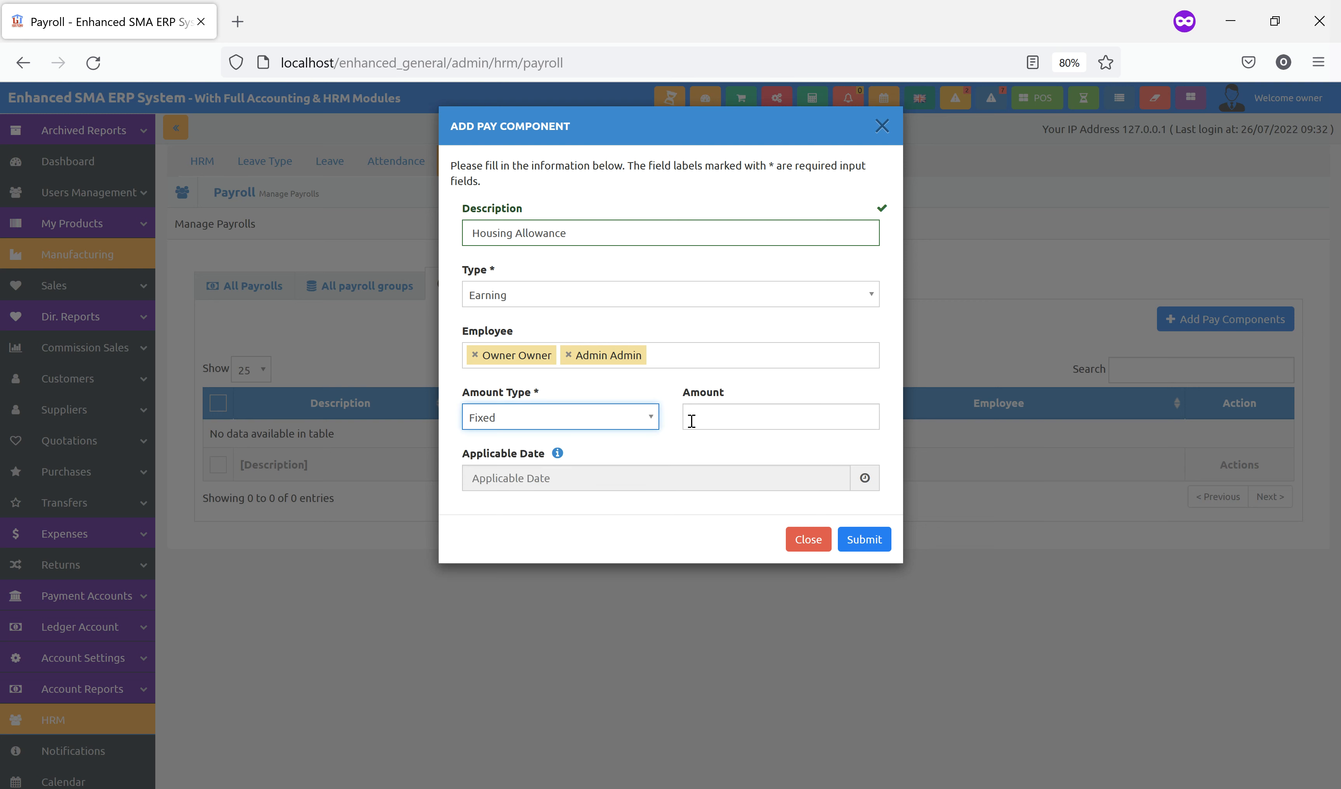
click(708, 416)
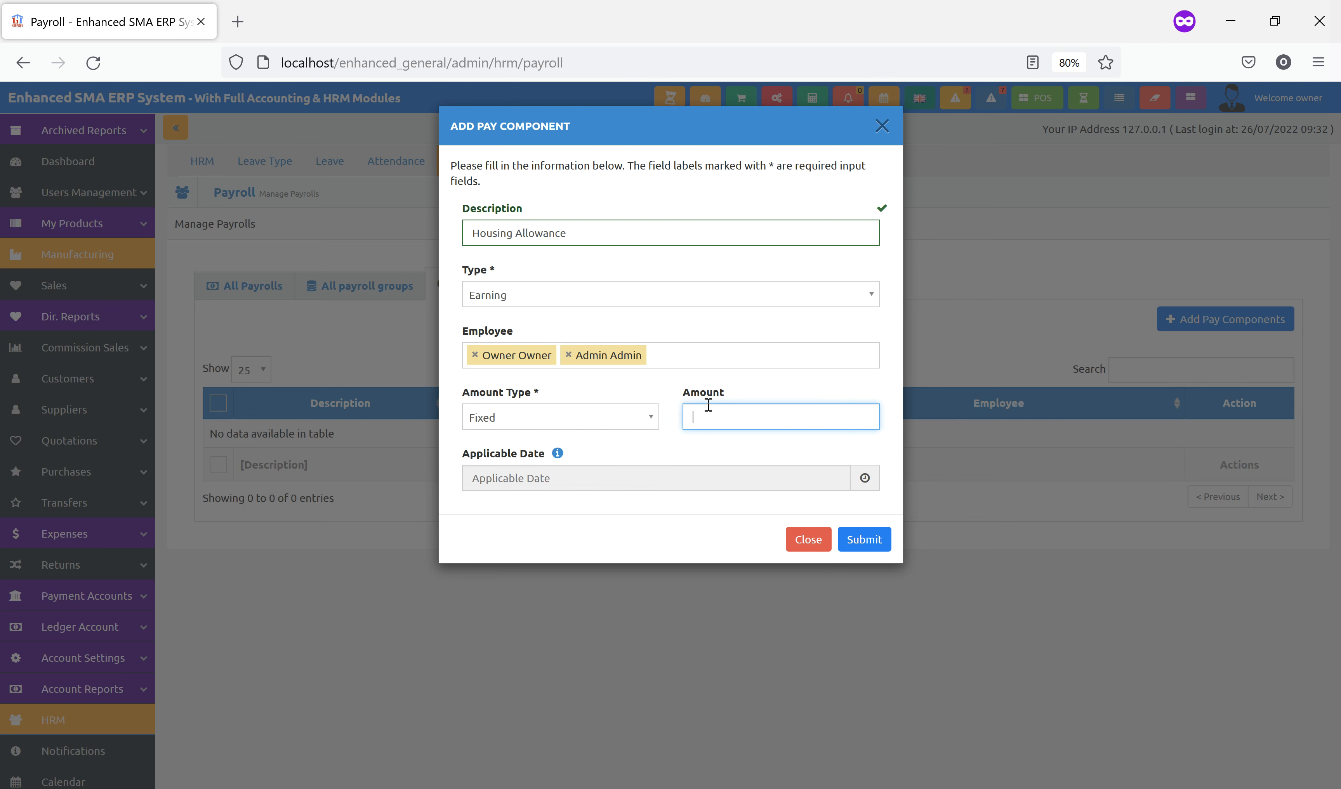
text(8000)
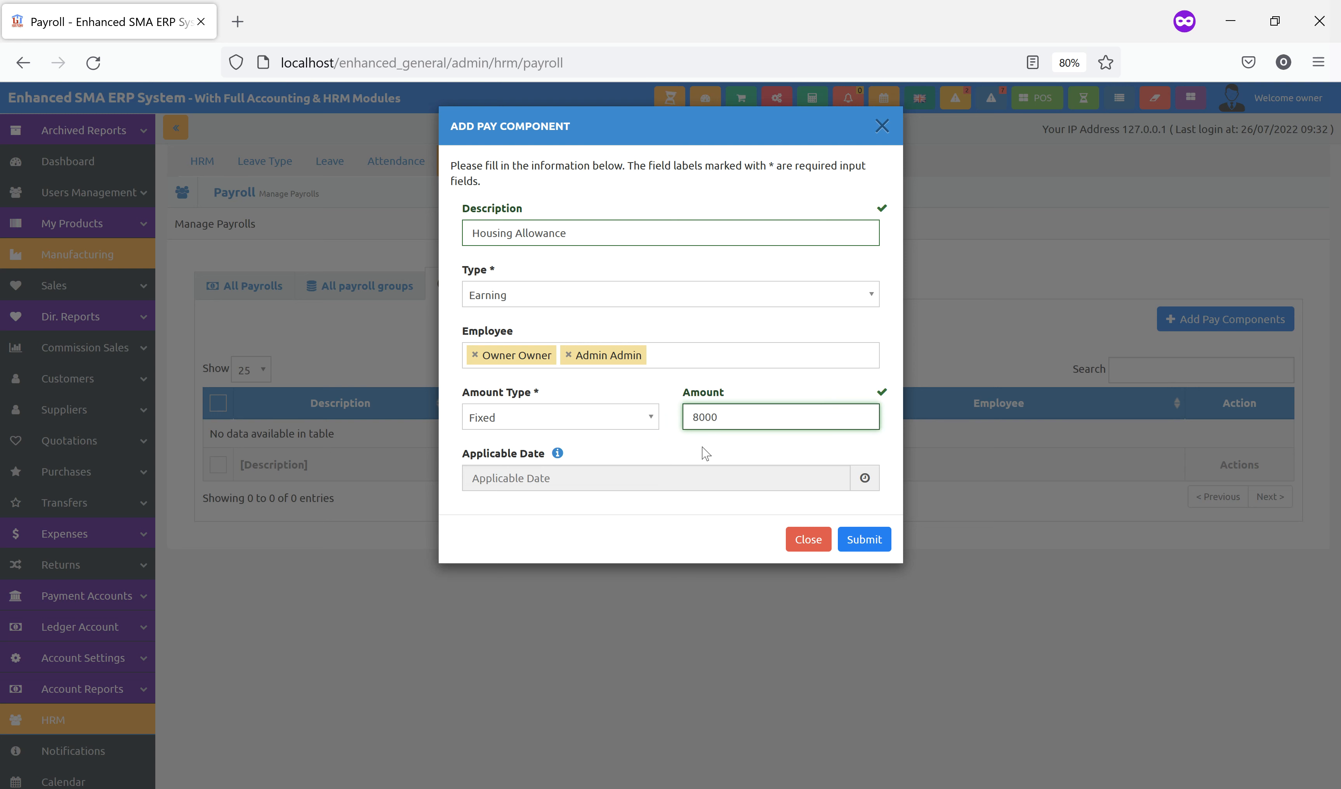
click(639, 521)
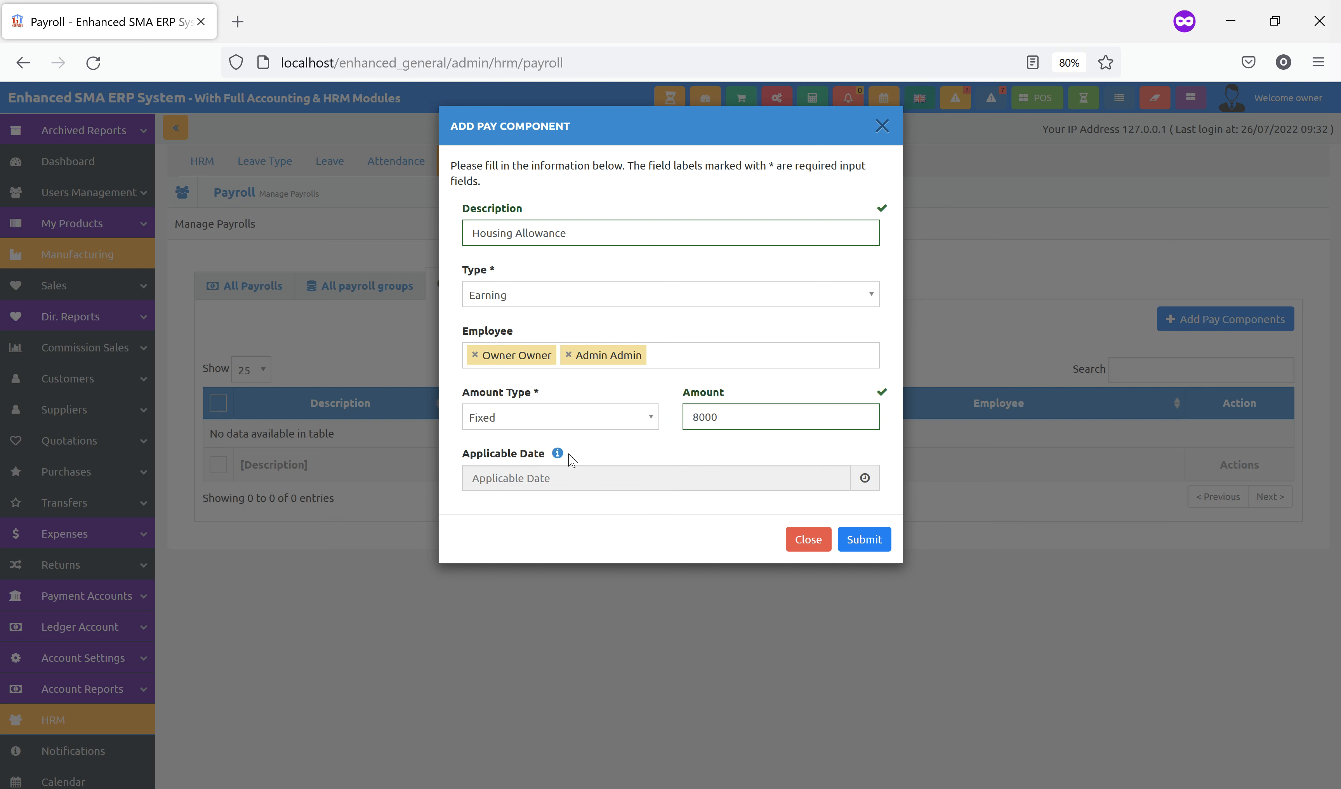
mouse_move(558, 456)
click(867, 542)
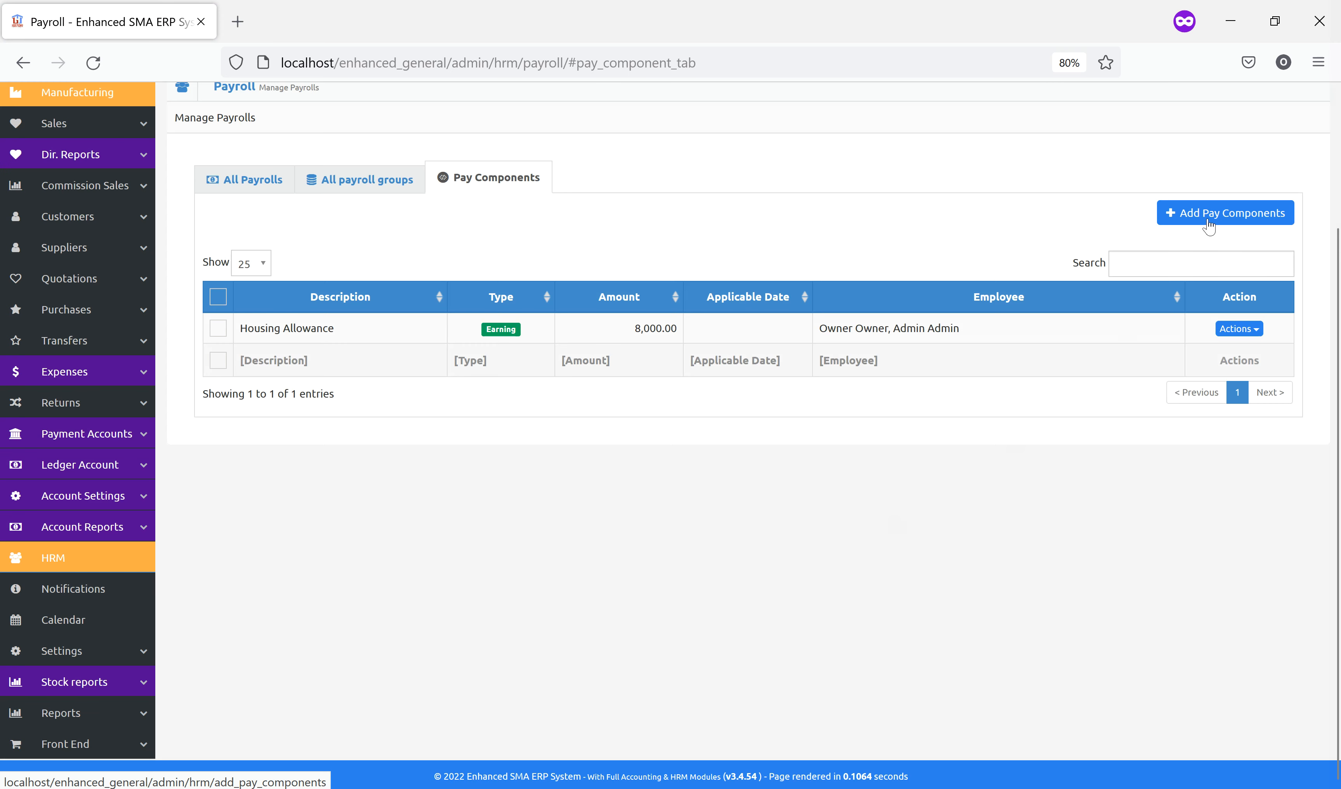
click(1208, 220)
Define a 'Pension Tax' pay component as a deduction assigned to both employees
click(532, 239)
text(P)
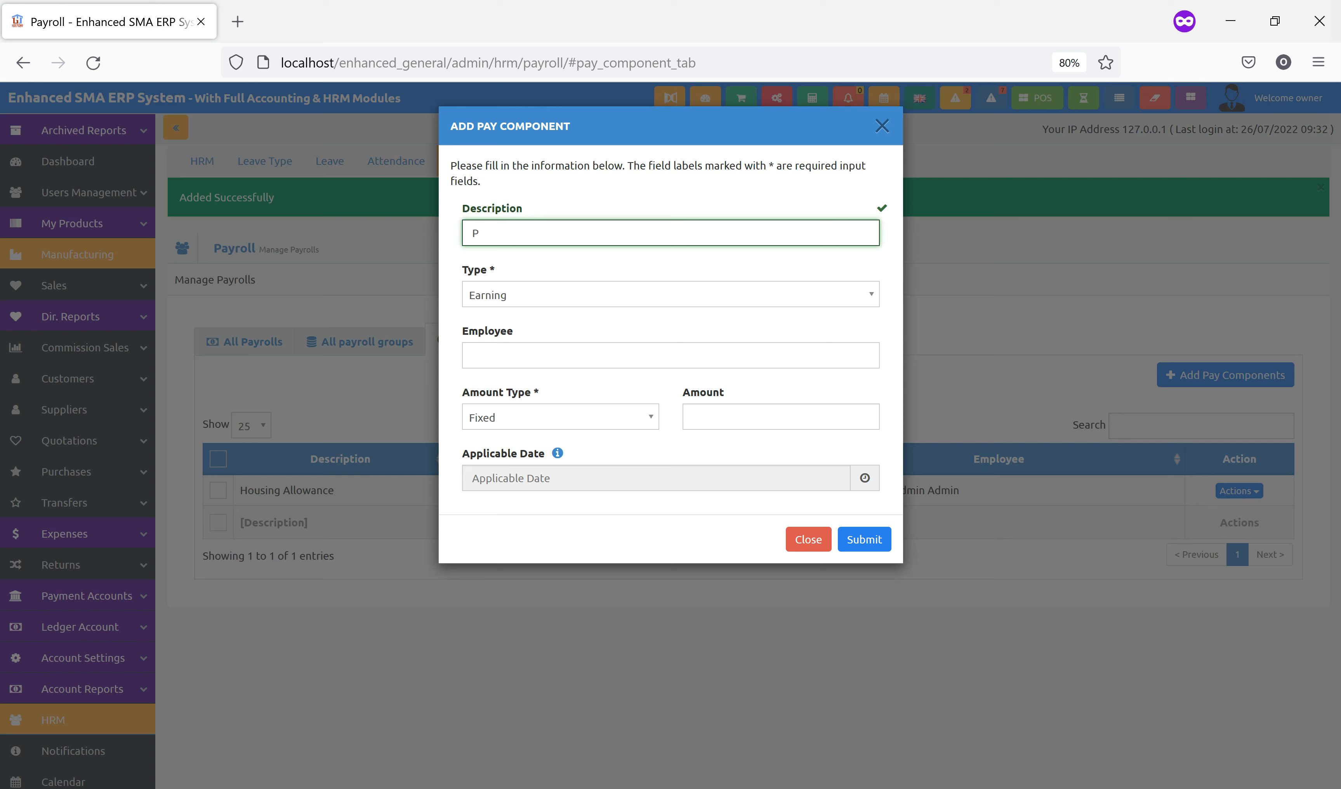
text(ension Ta)
click(534, 304)
click(518, 340)
click(547, 355)
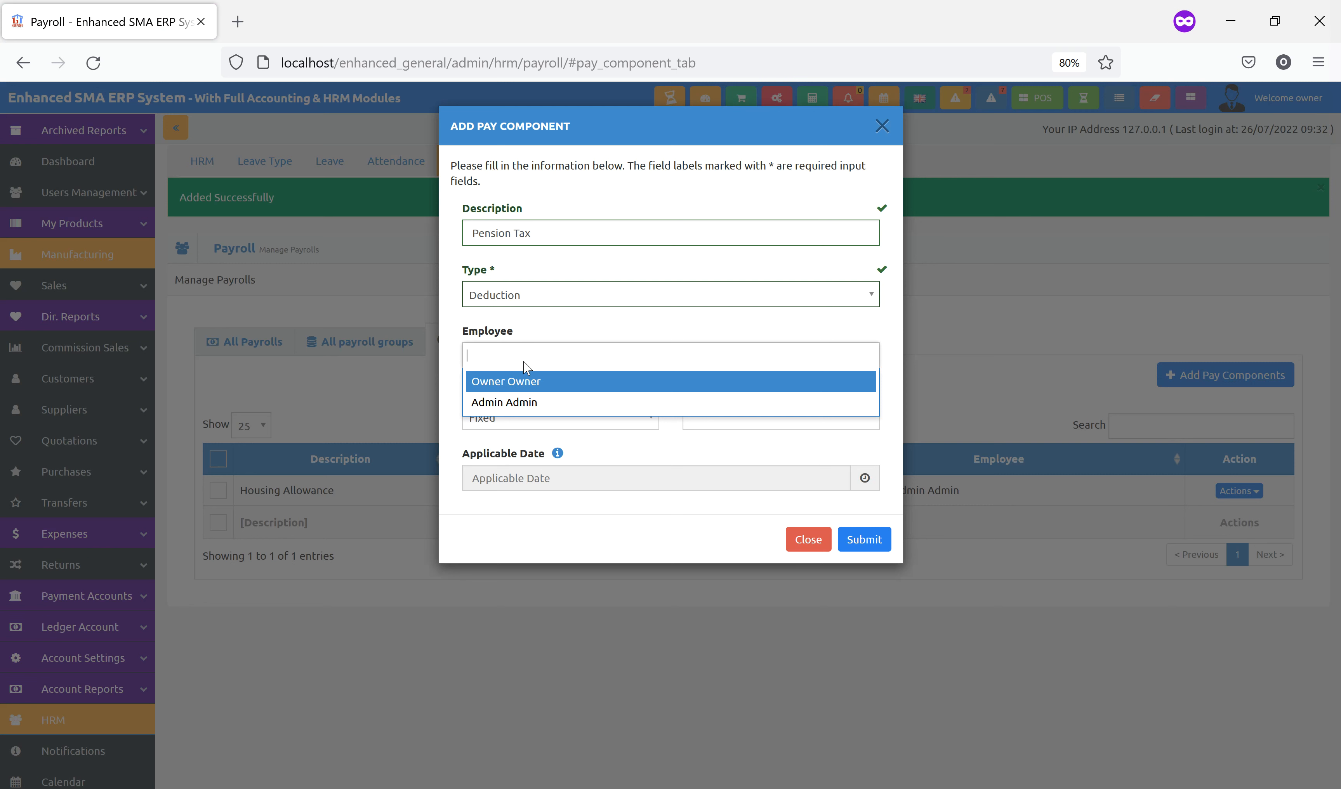
click(525, 381)
click(584, 362)
click(574, 381)
Set Pension Tax to 5 percent, save it, and return to All Payrolls
click(620, 421)
click(502, 465)
click(735, 418)
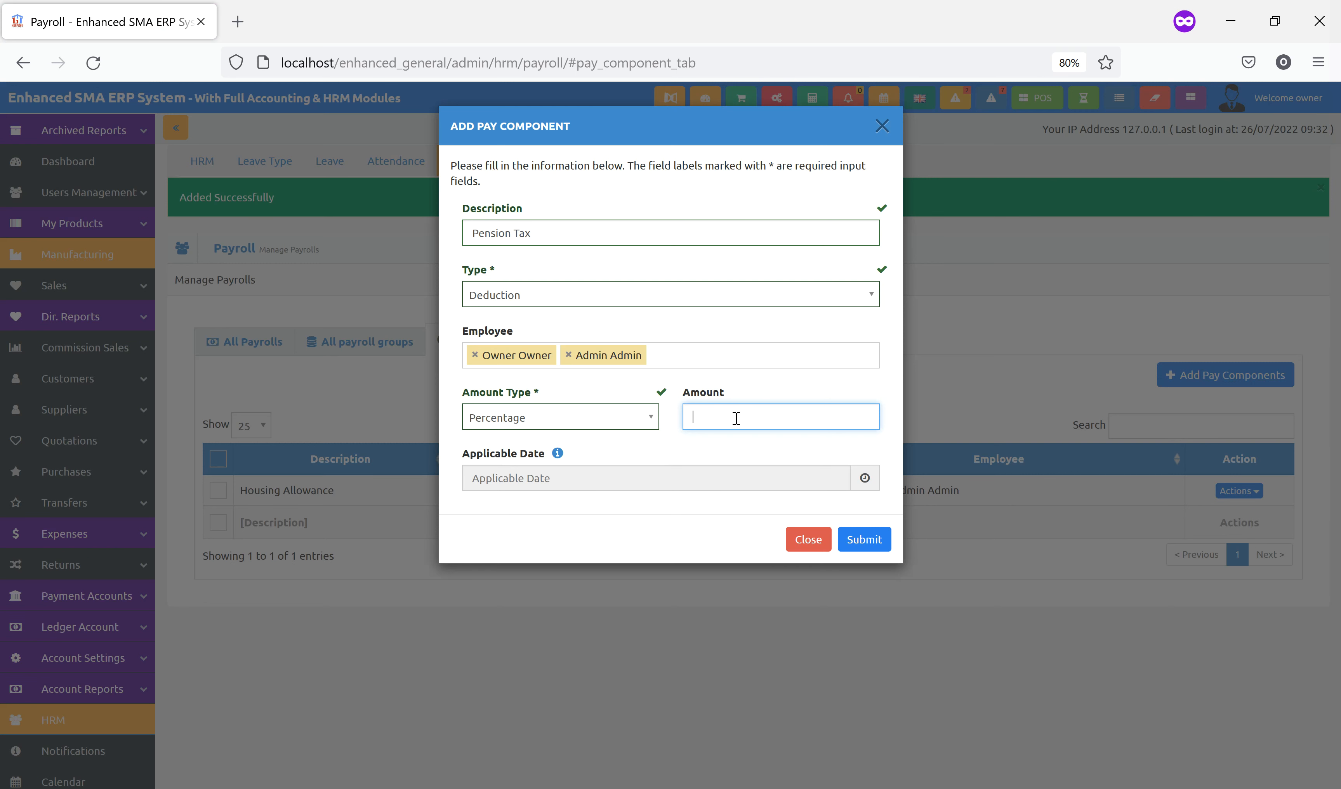
text(5)
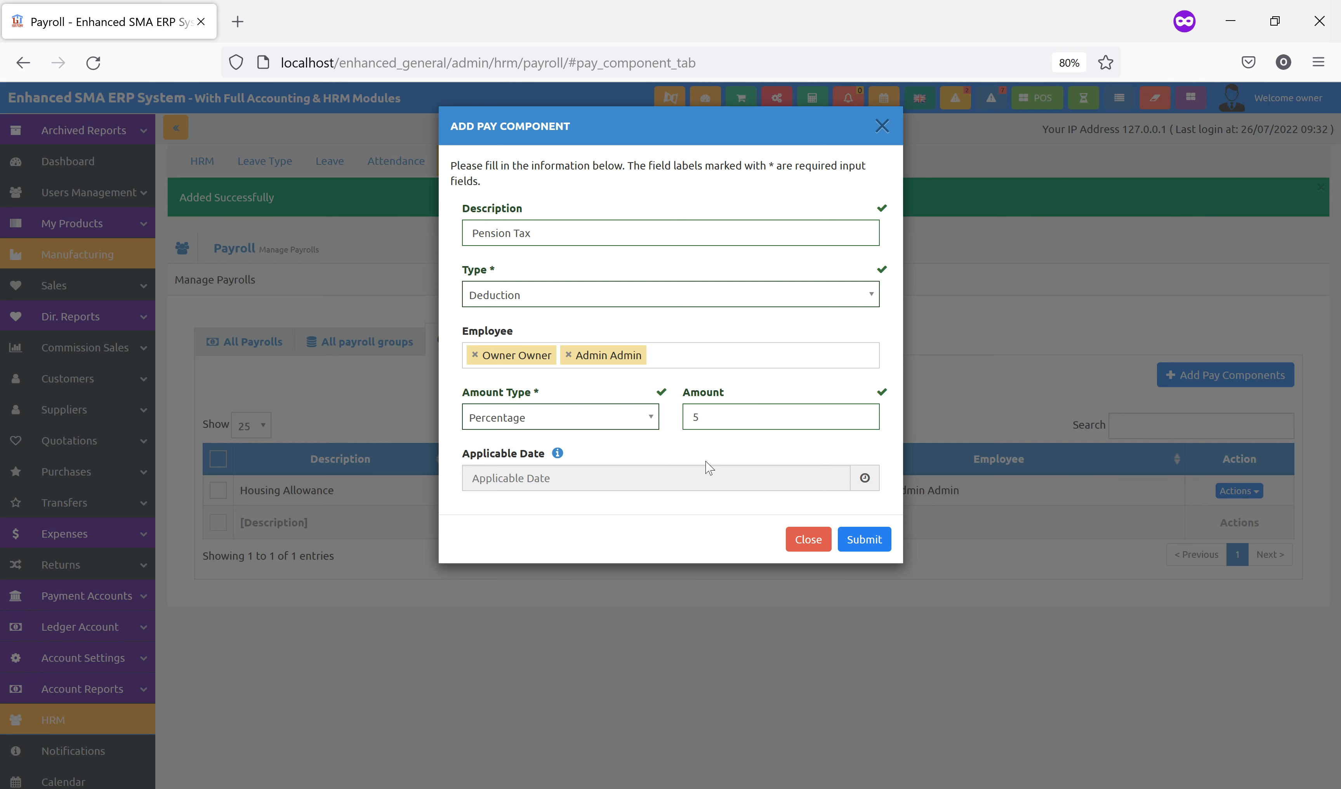
click(862, 541)
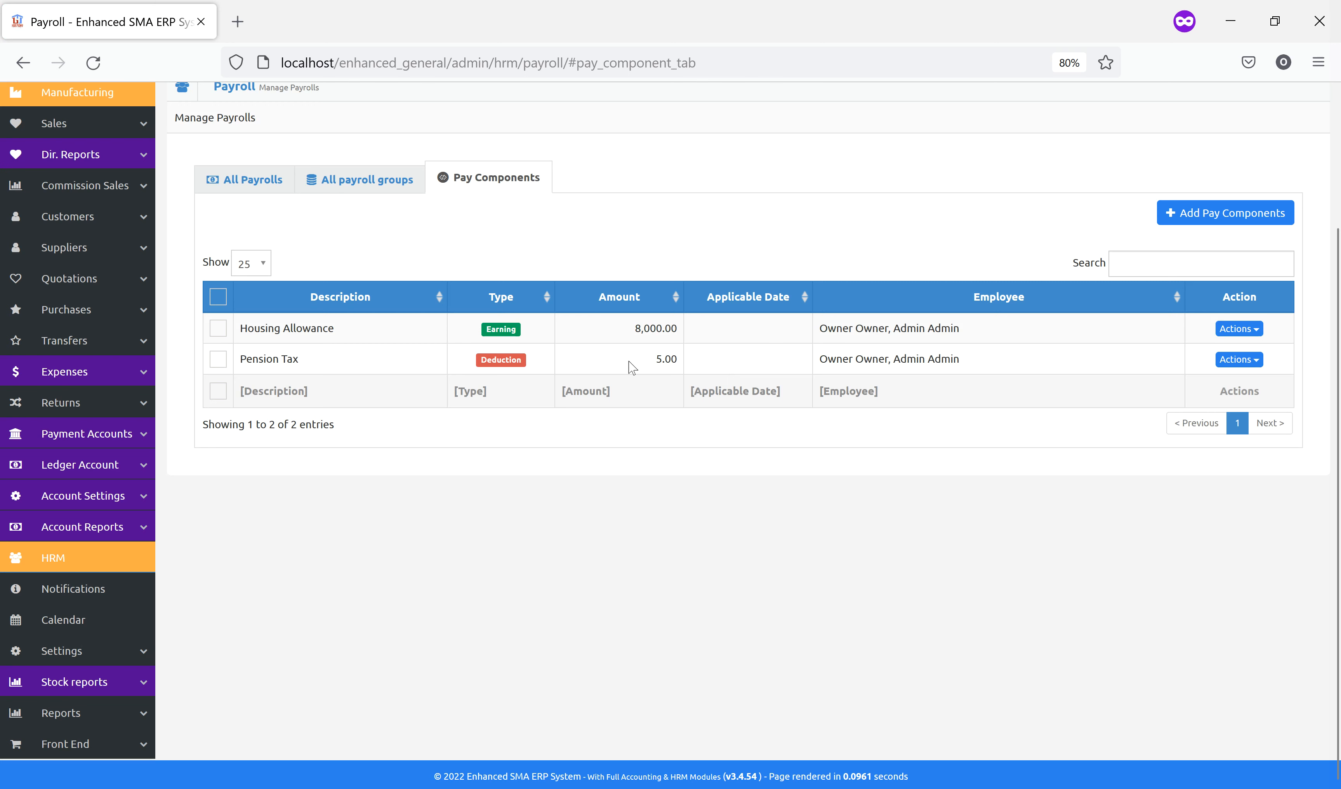
click(244, 185)
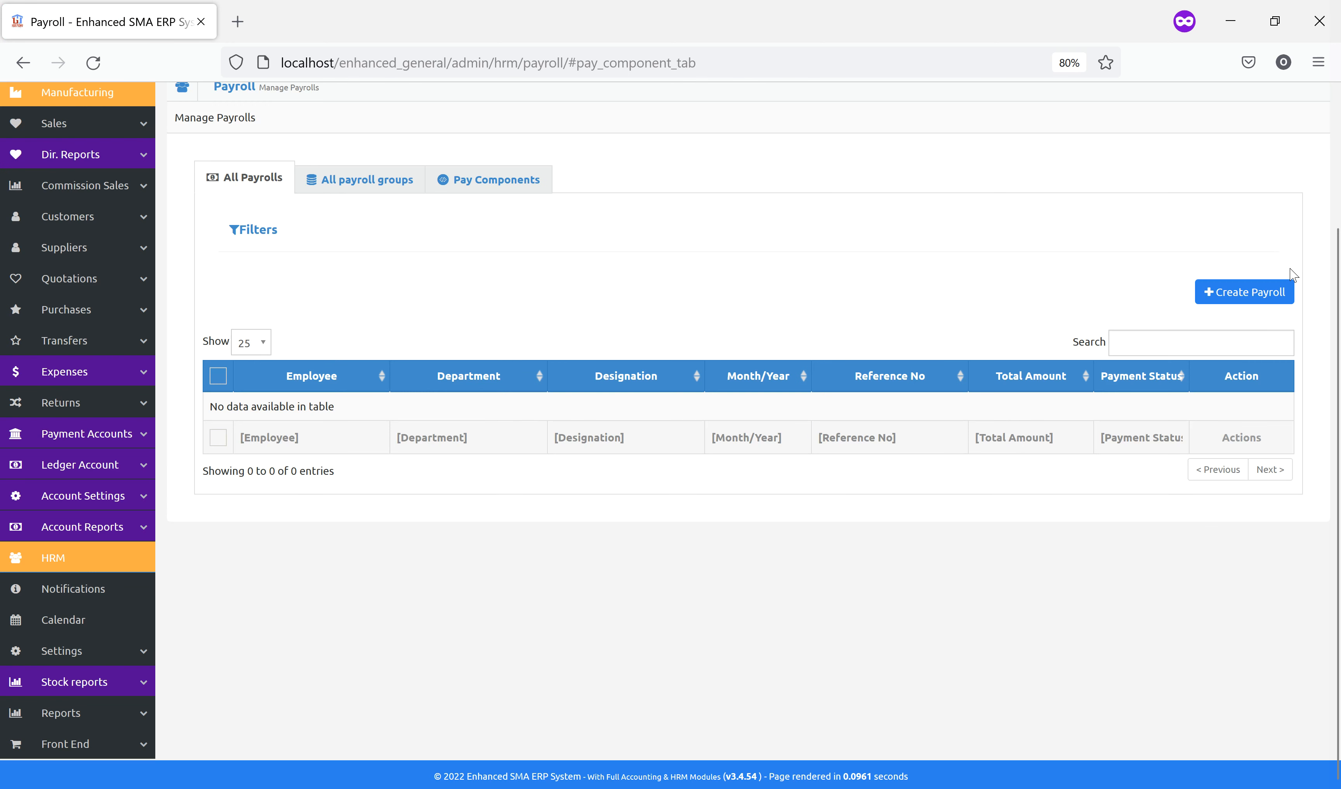
Create a payroll for all locations and every employee for July 2022, then proceed
click(1225, 294)
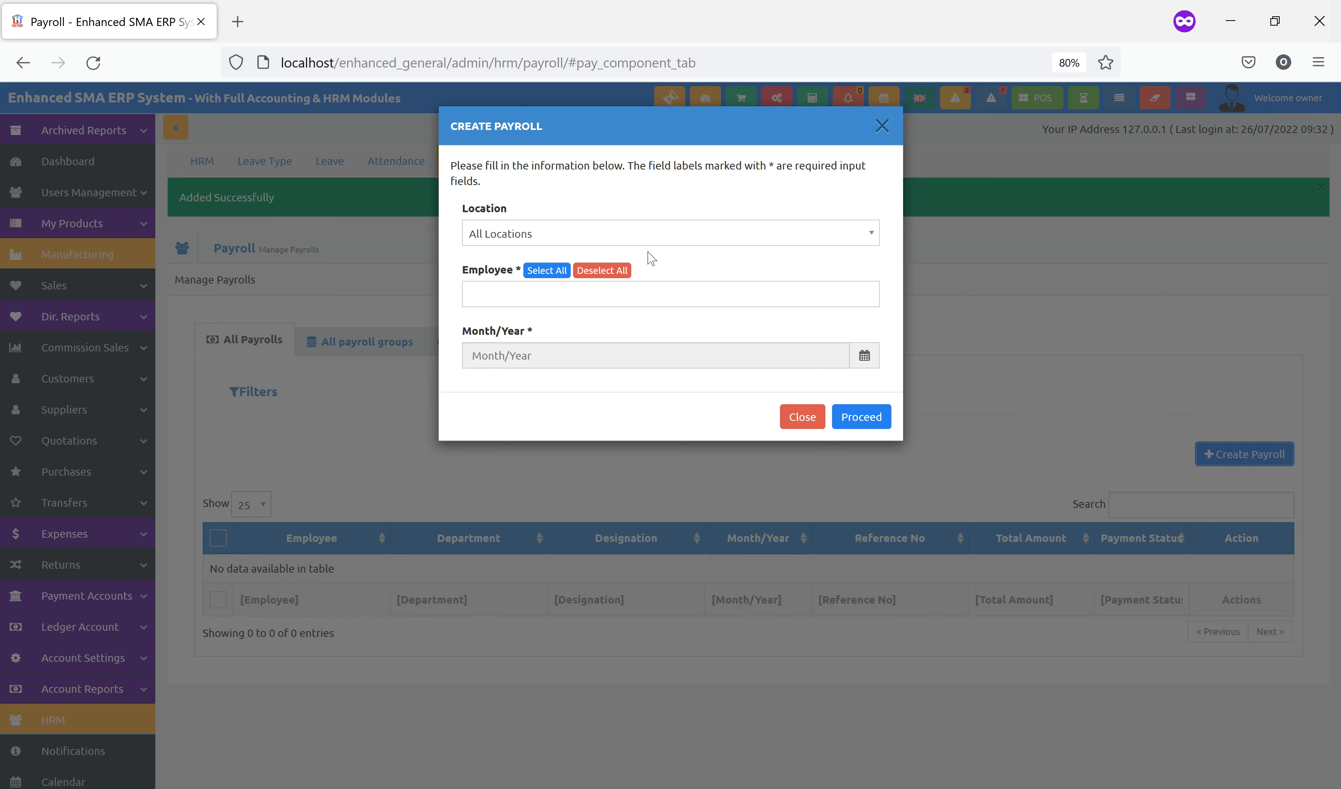
click(624, 233)
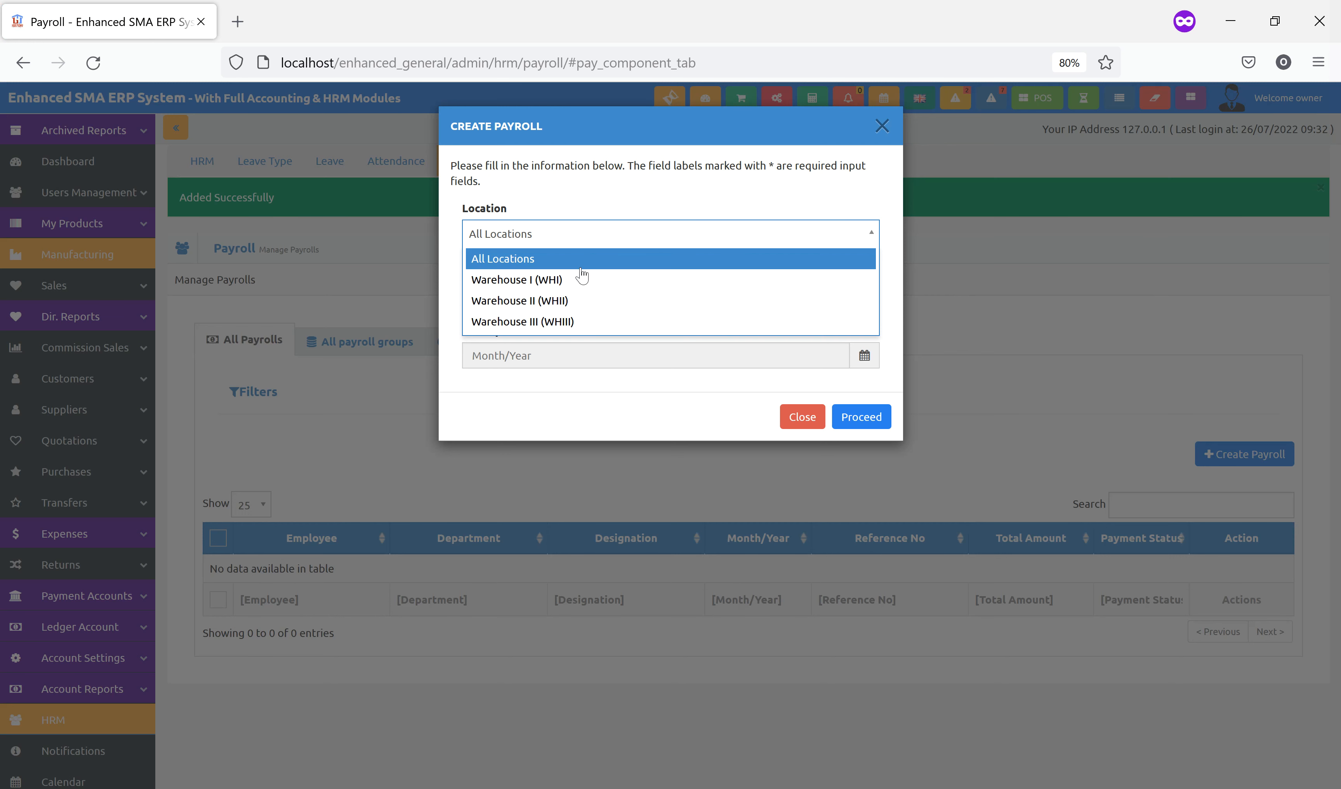
click(552, 207)
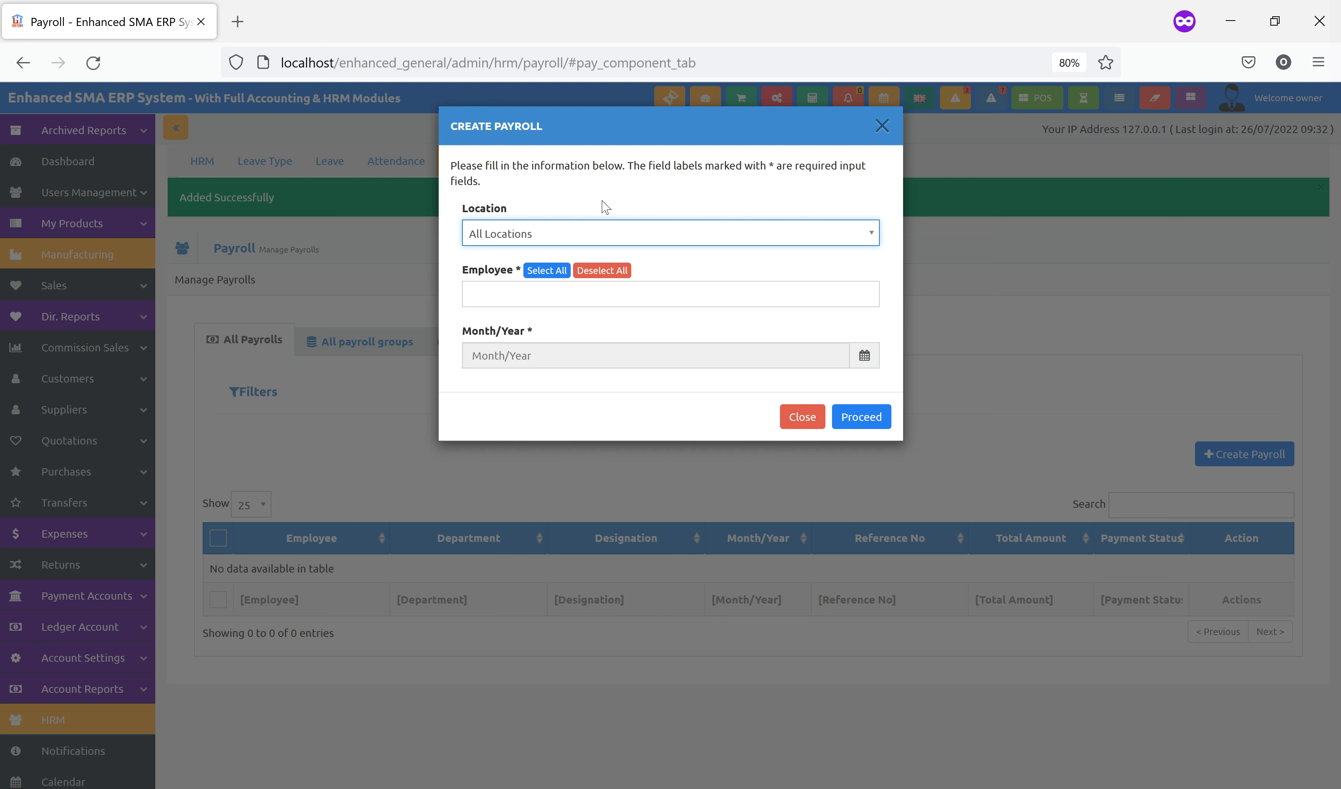
click(546, 272)
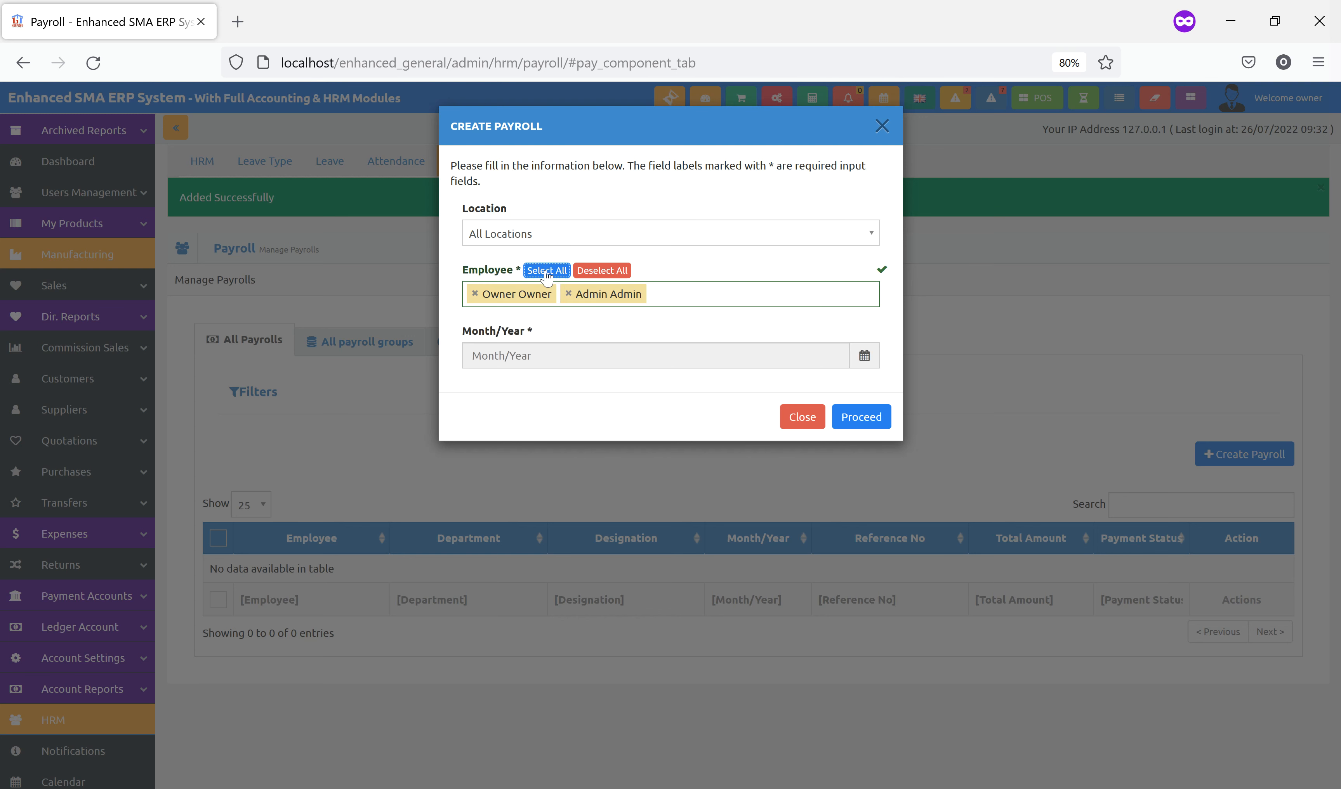
click(598, 270)
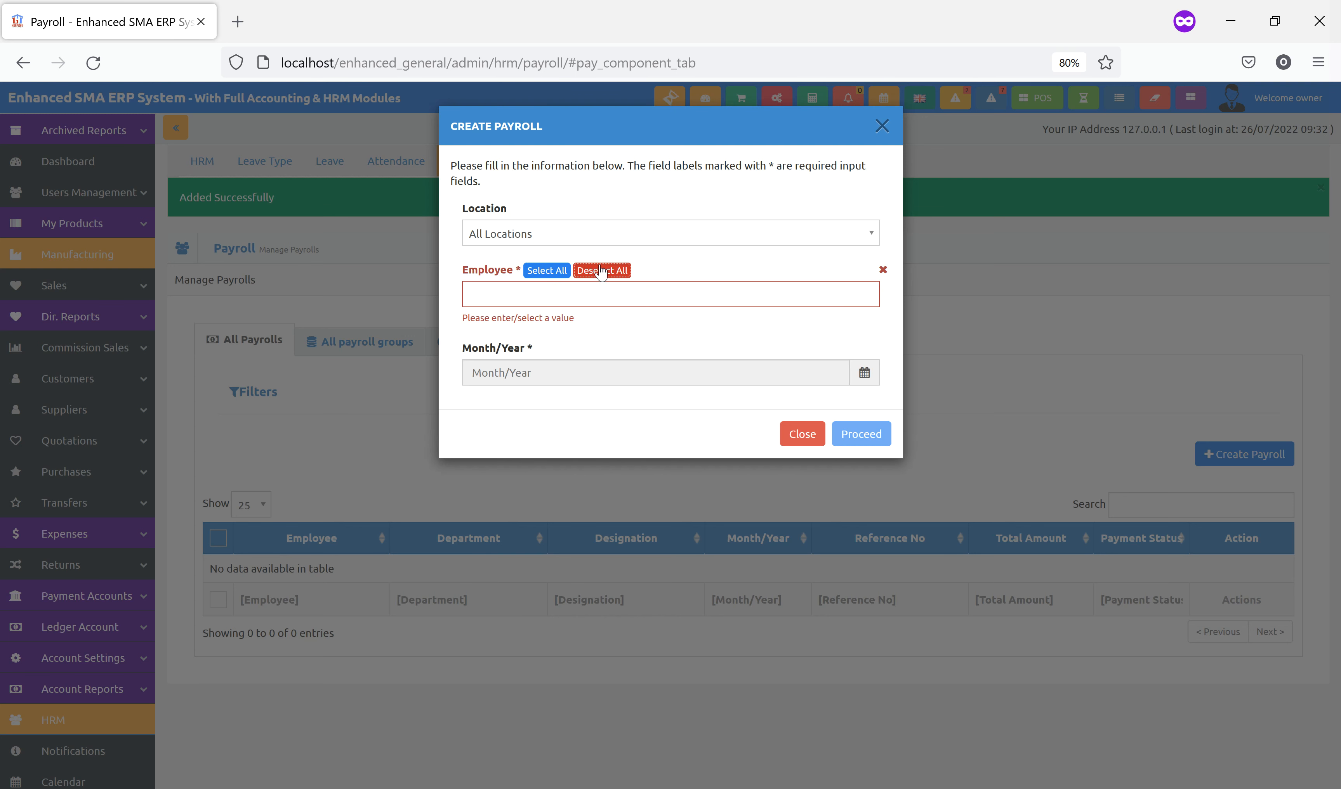
click(562, 290)
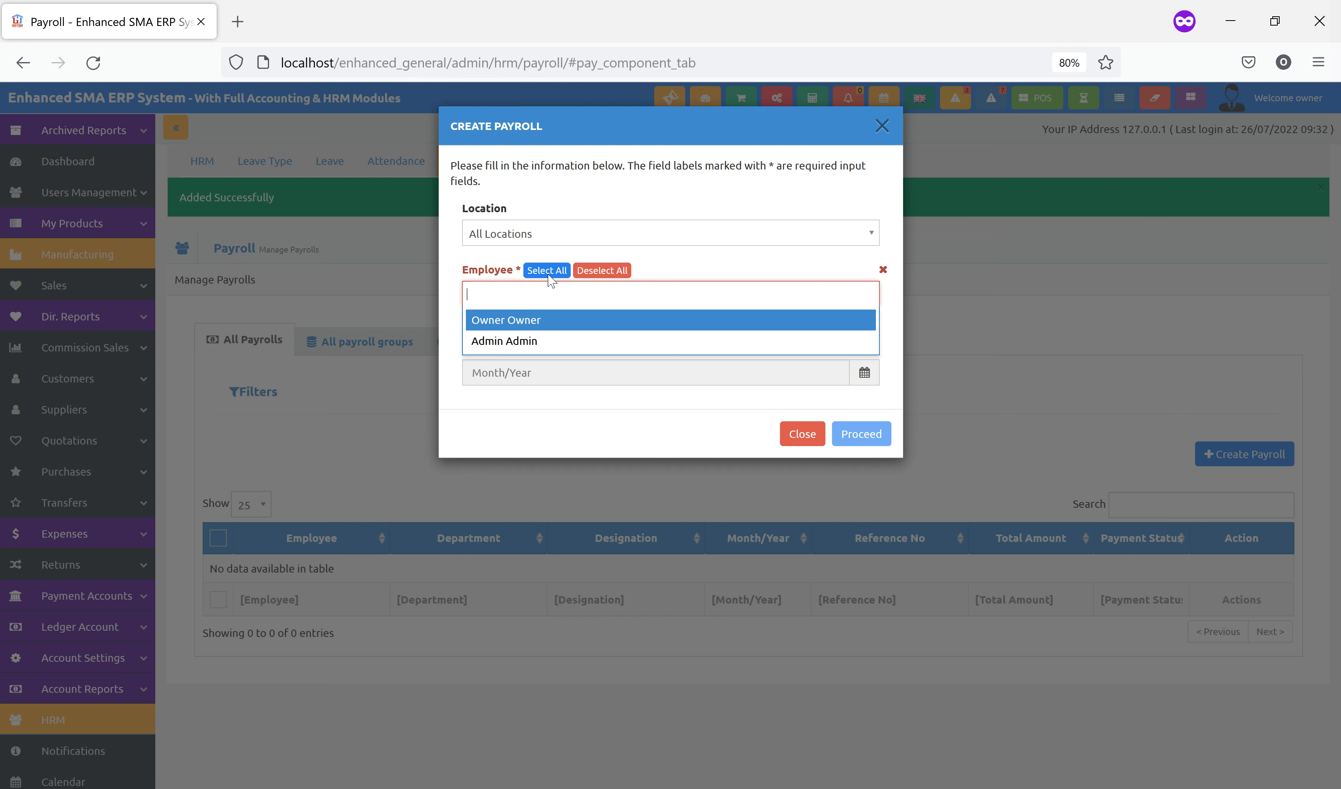
click(548, 273)
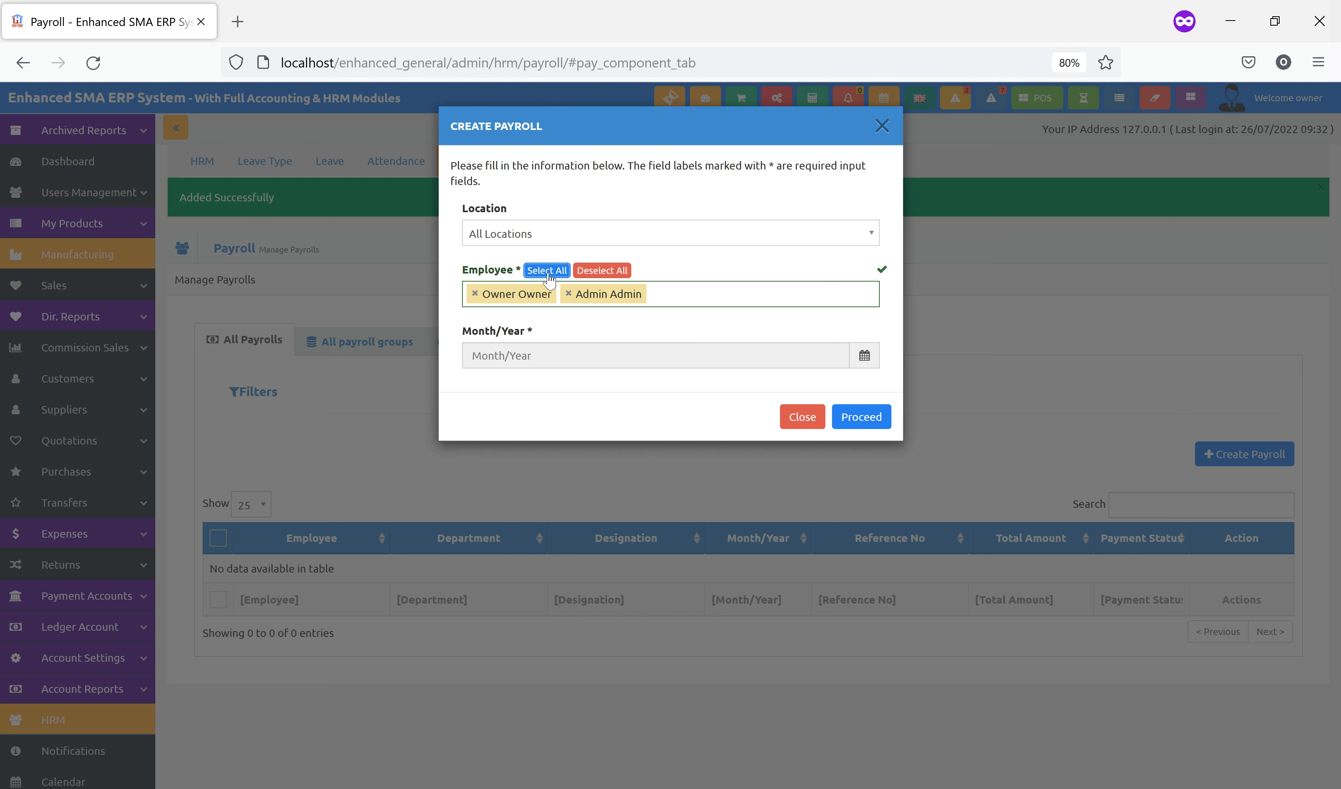
click(566, 355)
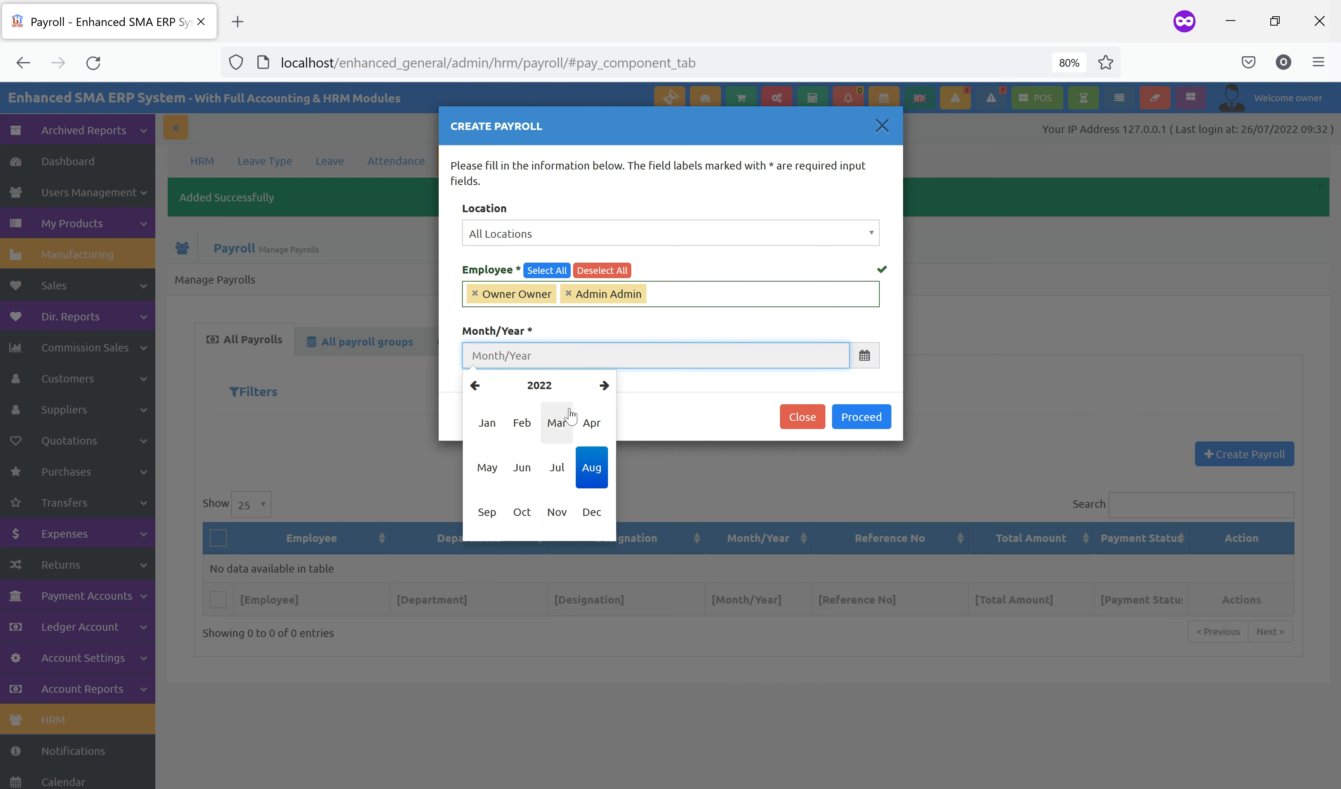
click(557, 467)
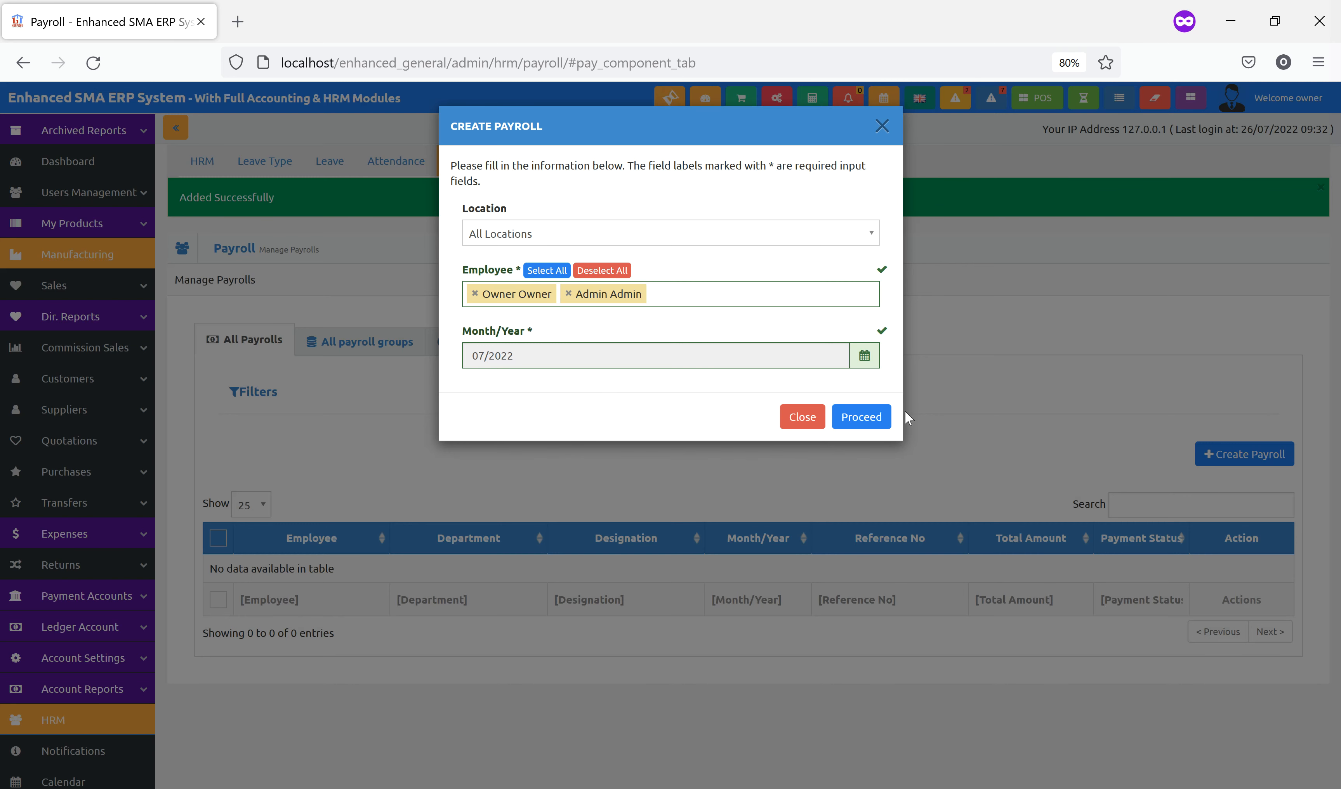
click(876, 420)
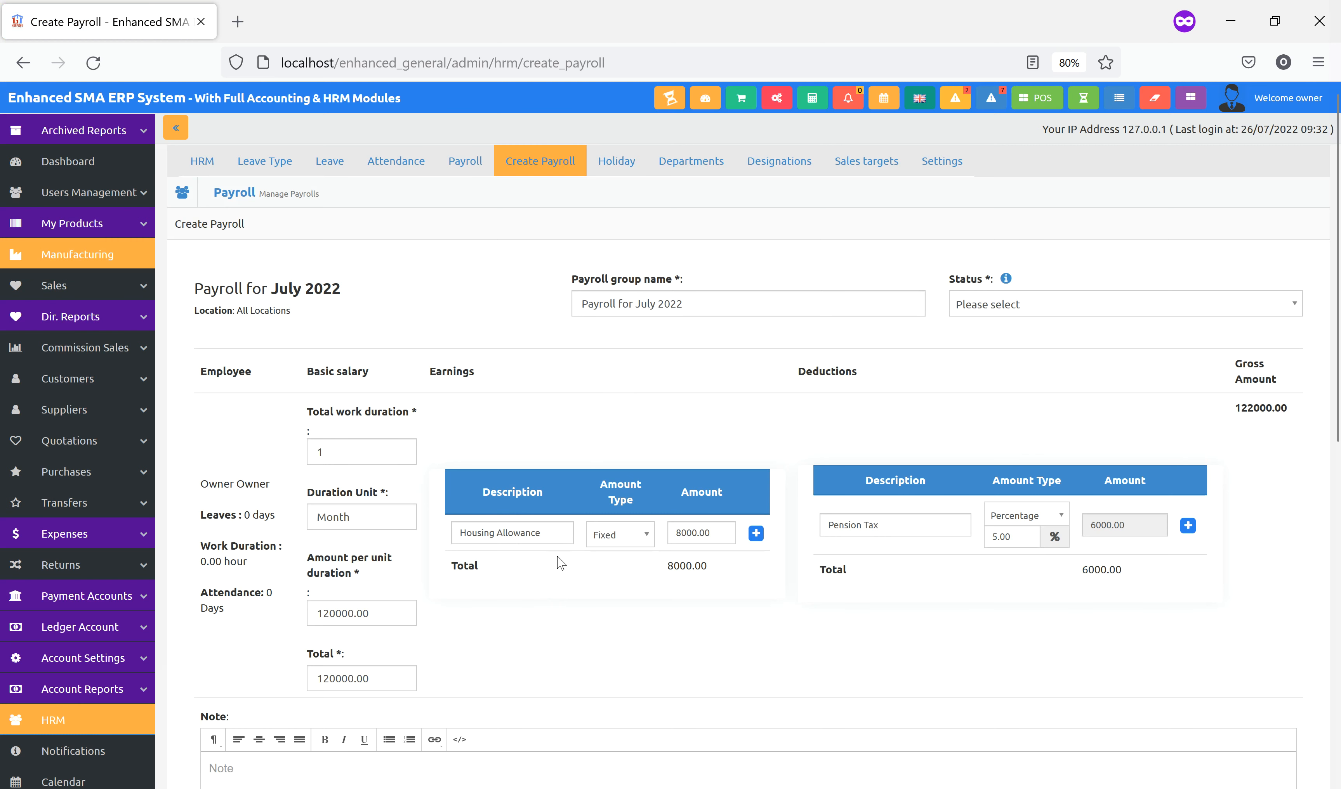
scroll(563, 564, down, 6)
scroll(561, 567, up, 5)
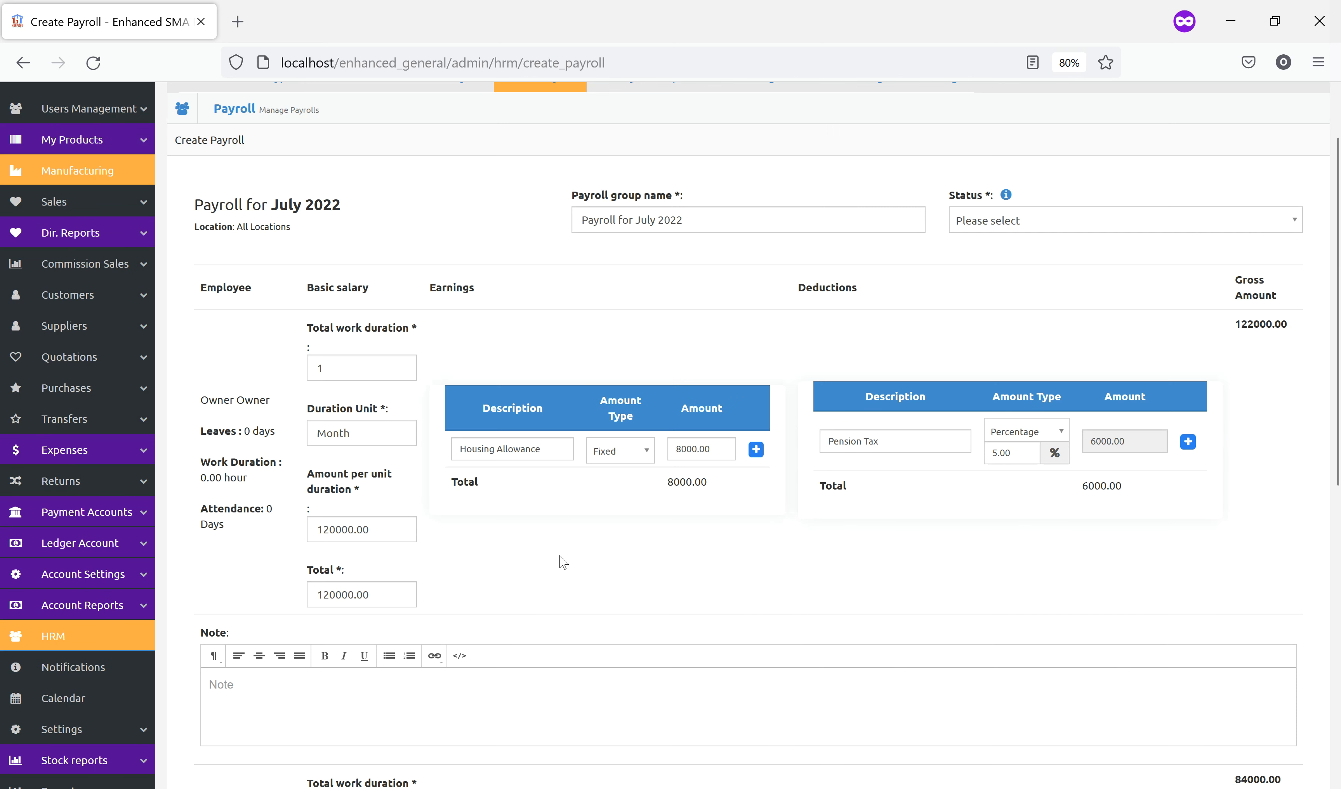
drag(210, 404, 273, 403)
click(254, 386)
click(347, 365)
double_click(347, 365)
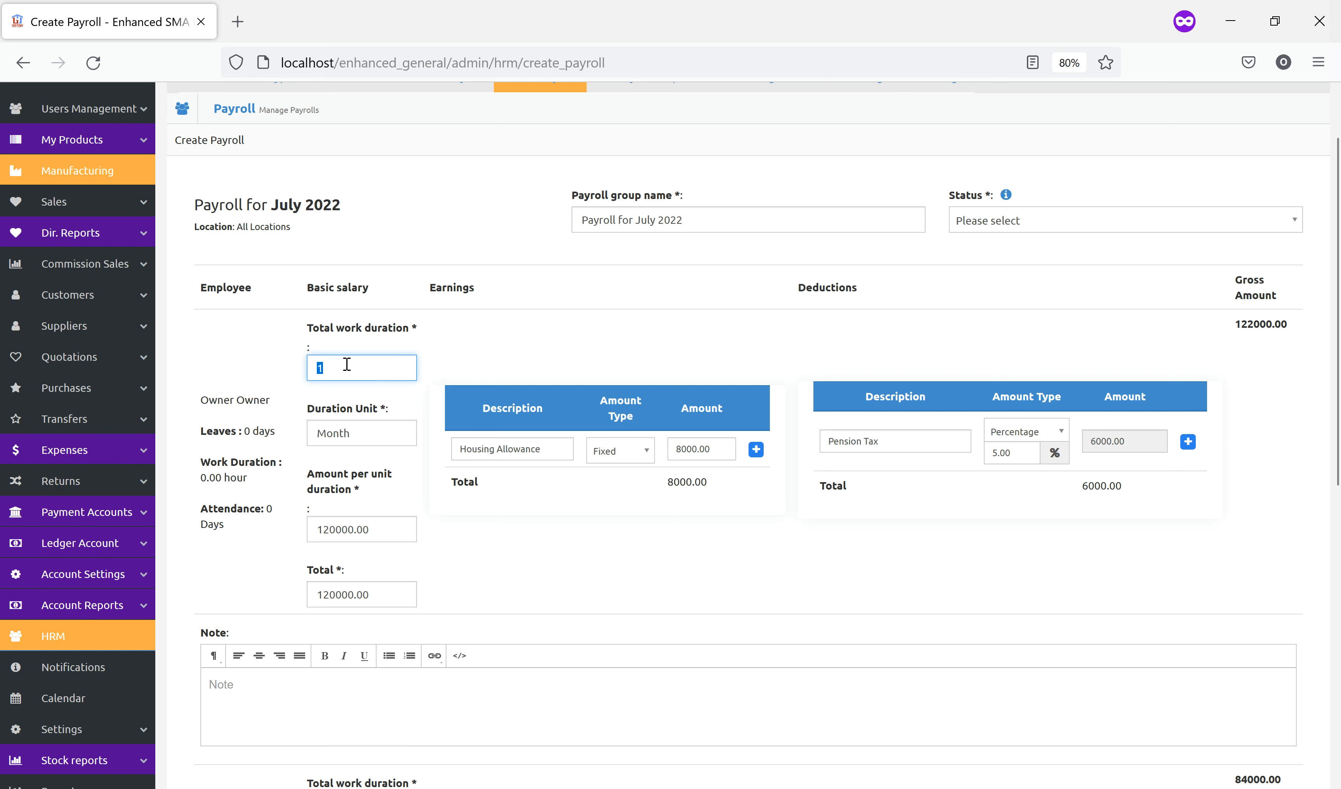
click(544, 340)
double_click(321, 366)
click(533, 350)
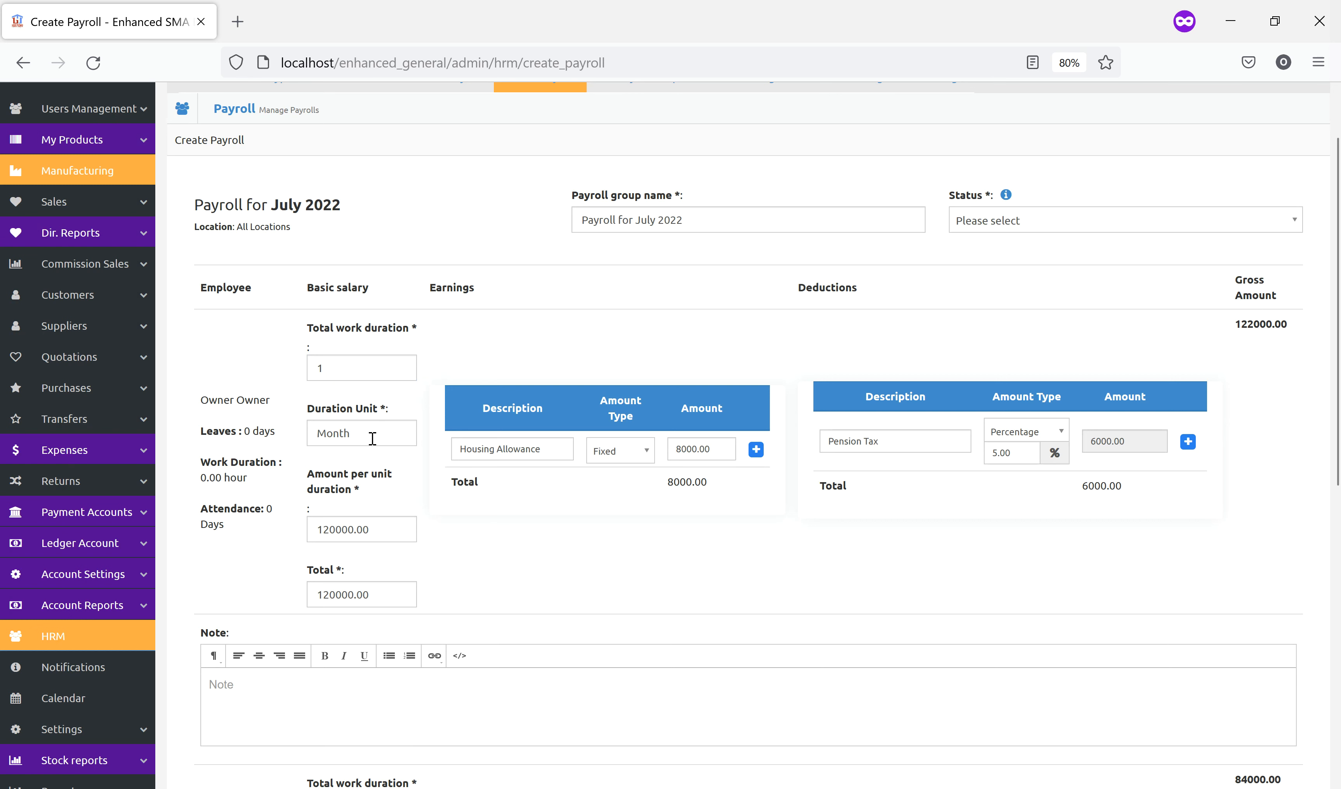
click(359, 533)
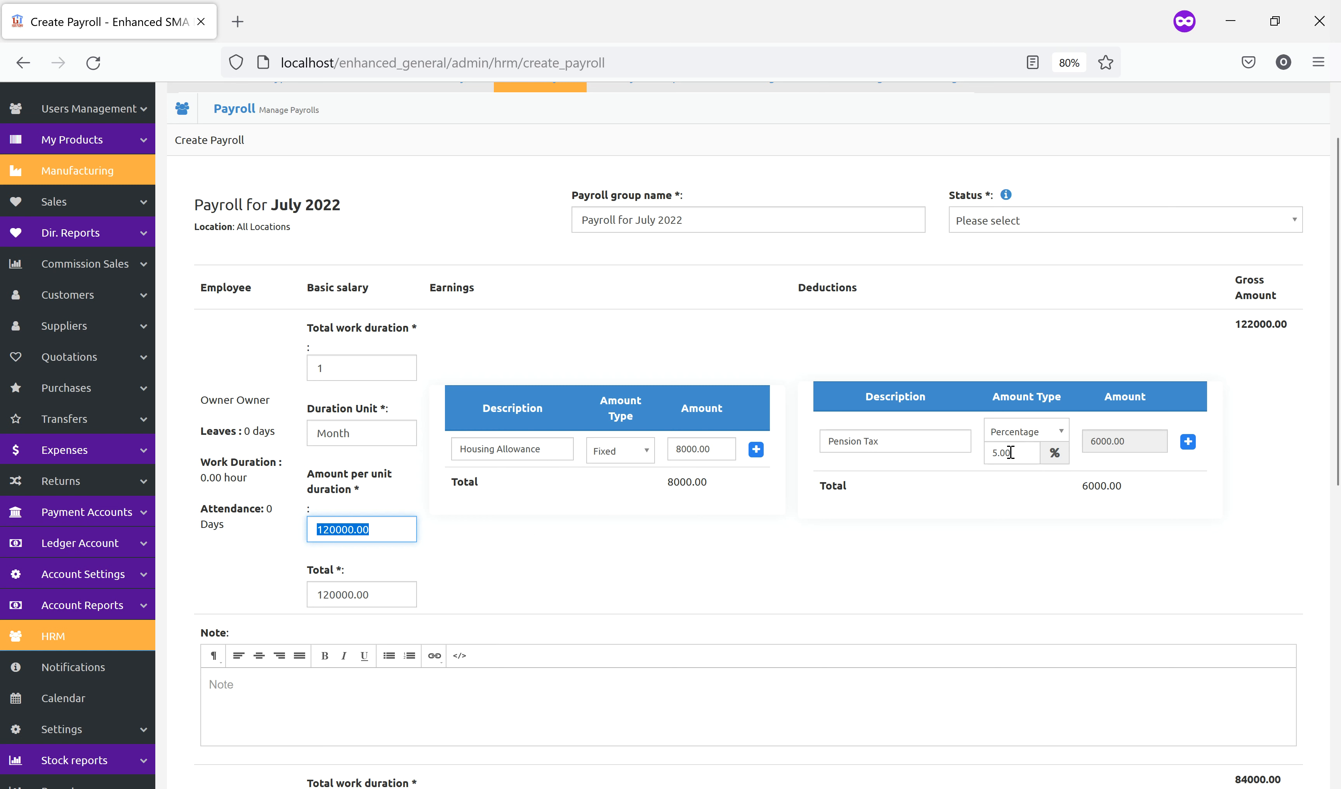
click(339, 592)
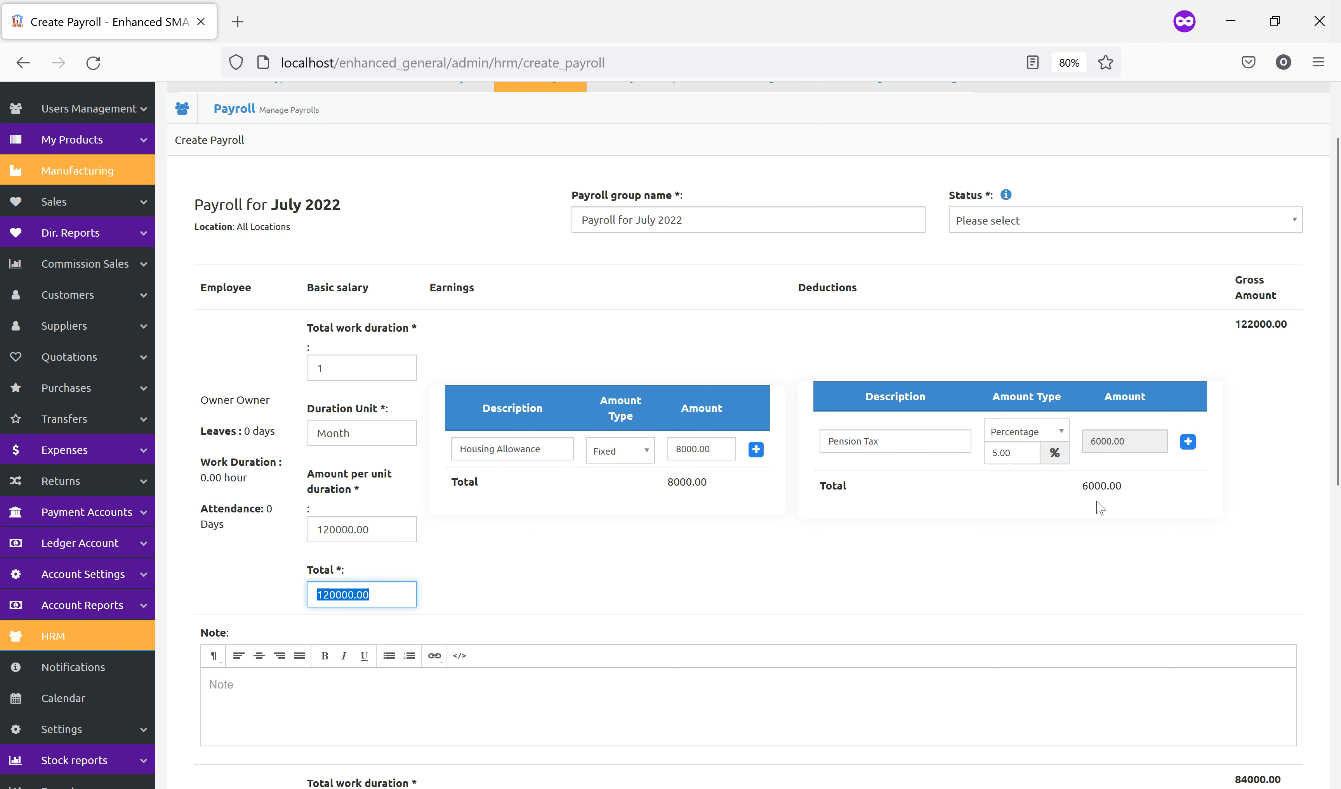
double_click(1095, 486)
double_click(1252, 325)
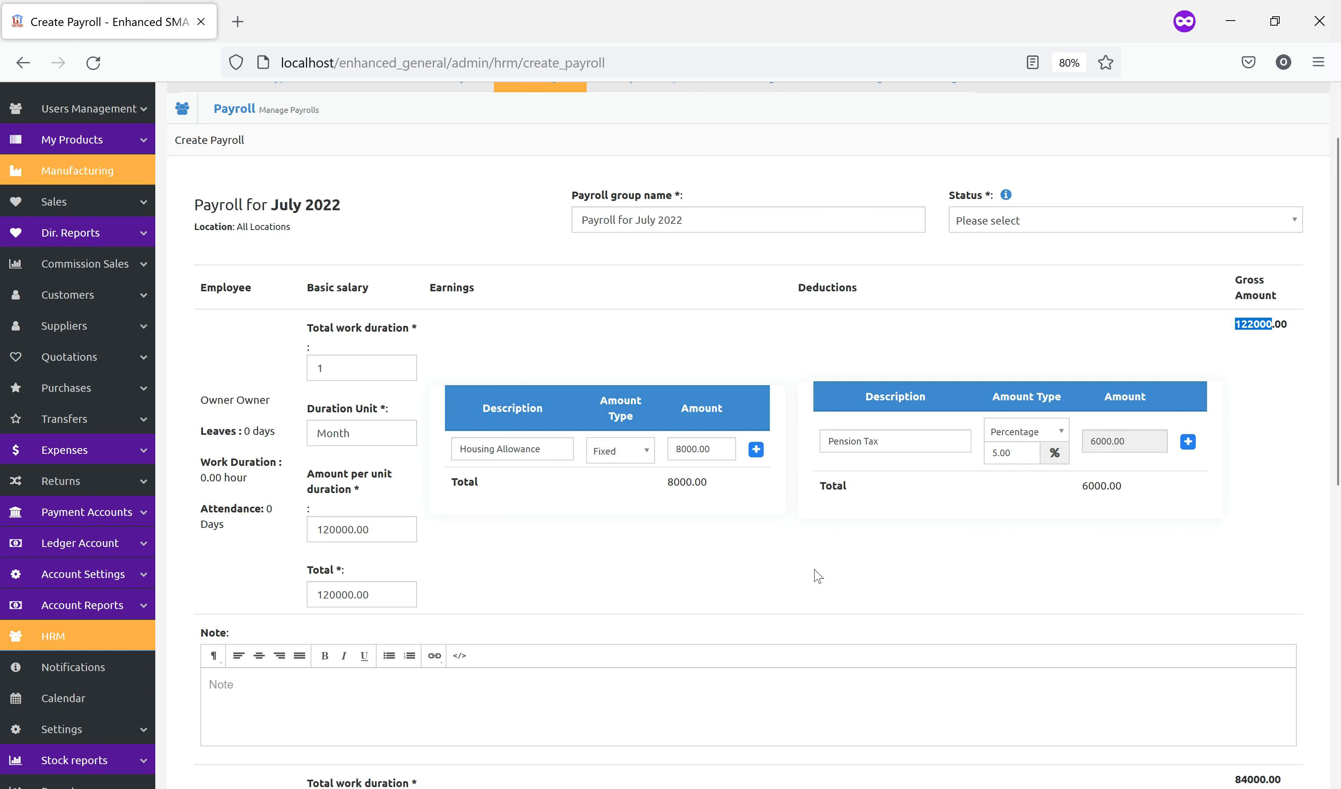
Add and then remove an extra allowance row and deduction row for the second employee
scroll(732, 583, down, 6)
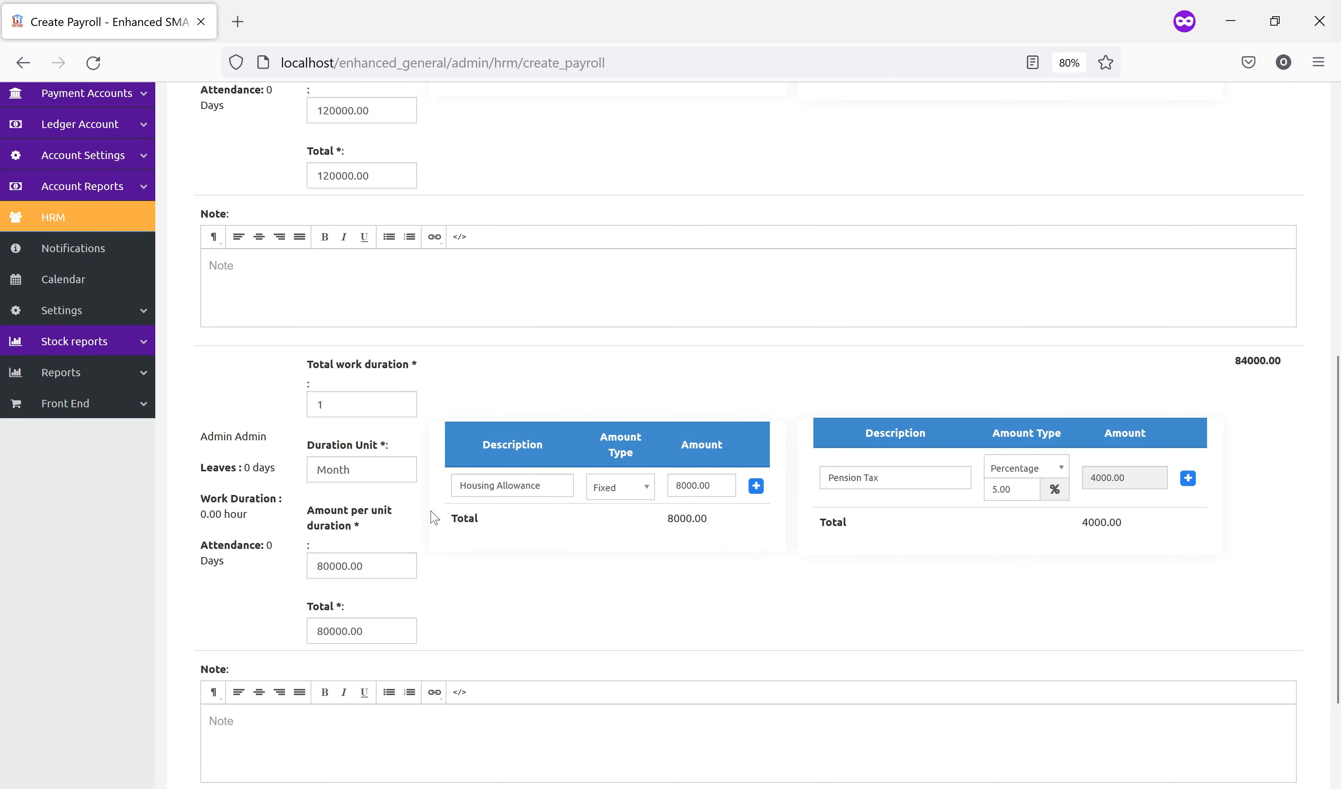
drag(207, 437, 248, 437)
click(756, 486)
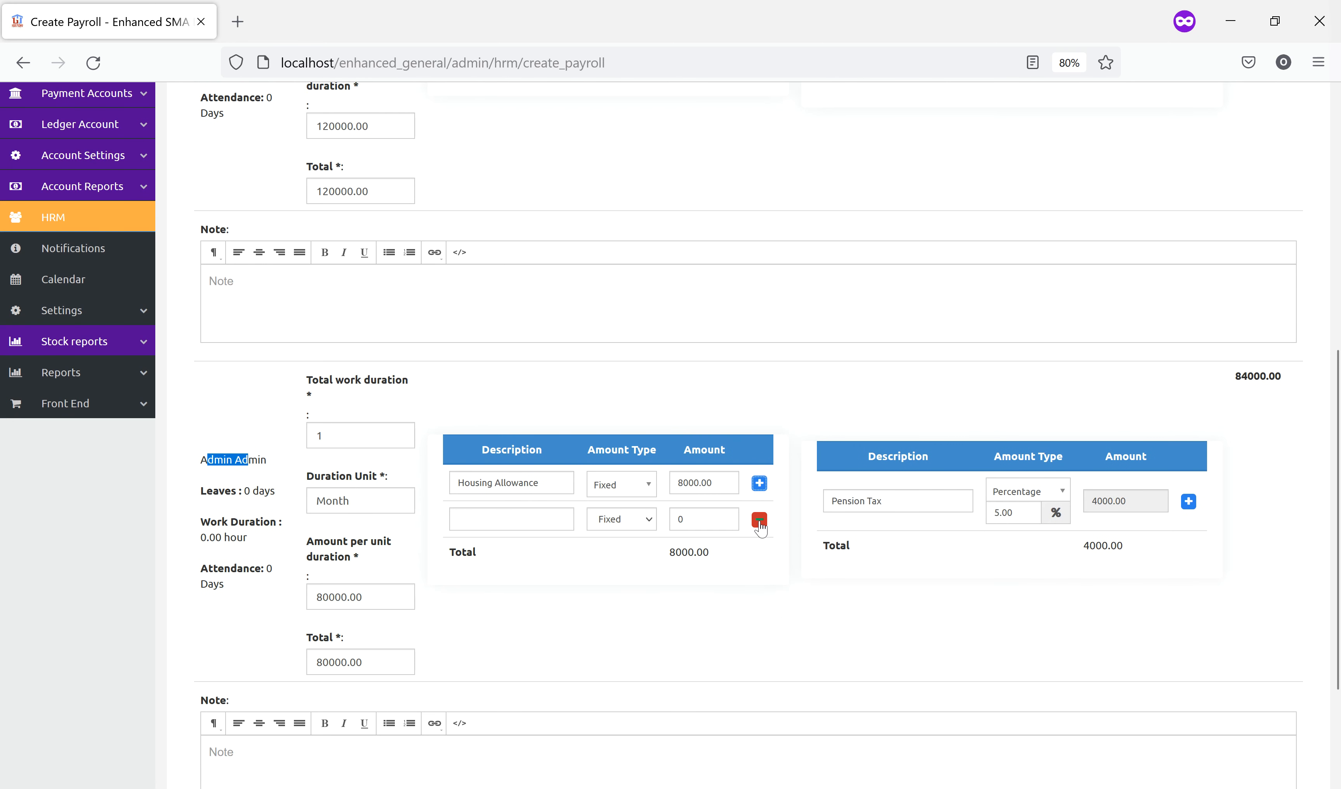
click(759, 521)
click(1187, 478)
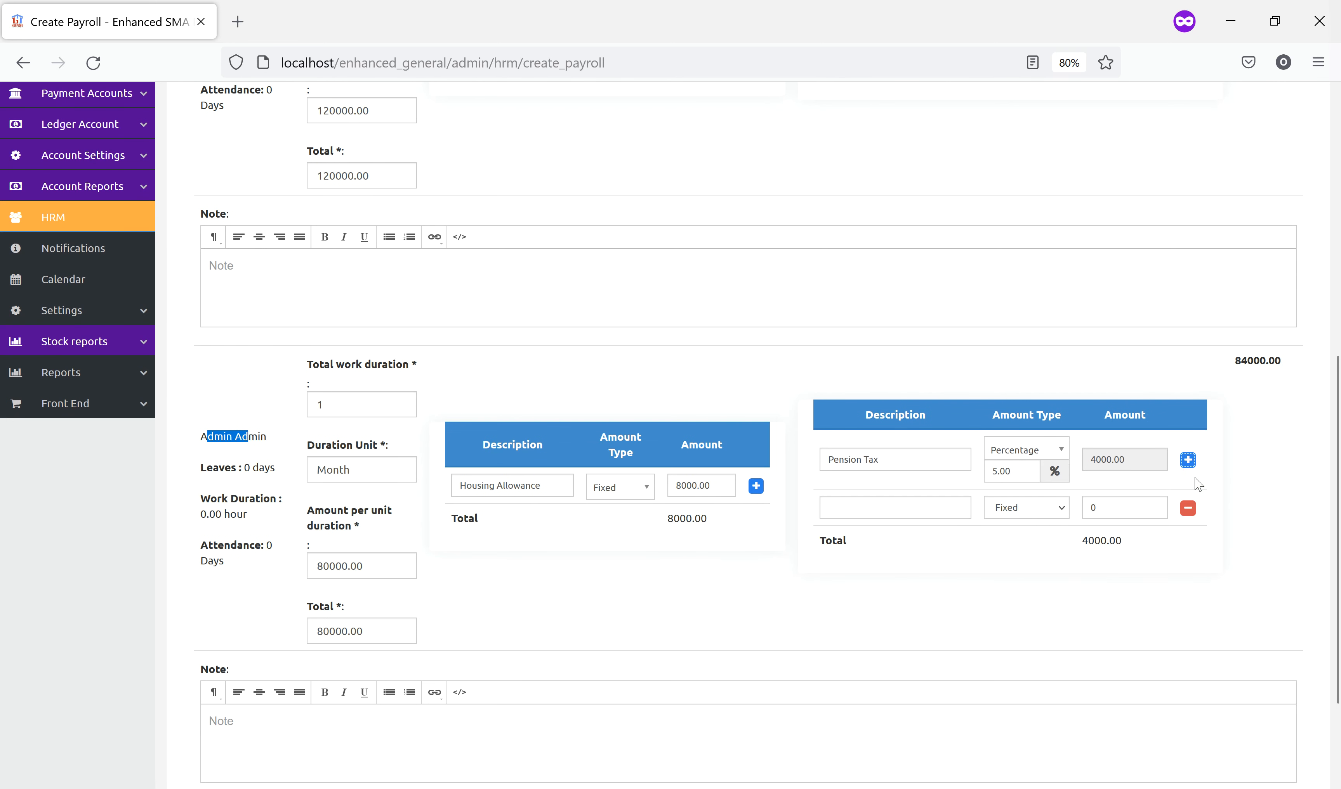
click(1184, 511)
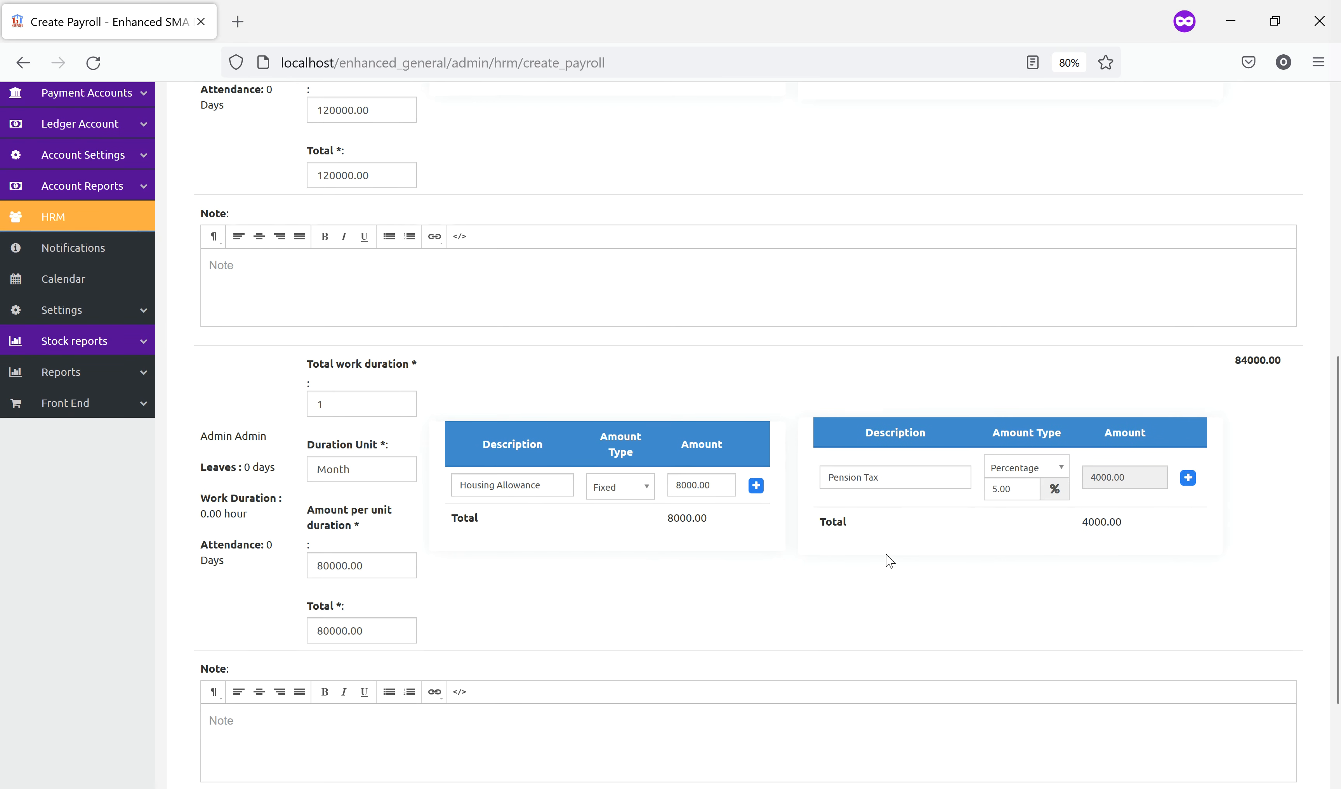
scroll(889, 564, down, 3)
scroll(912, 553, up, 10)
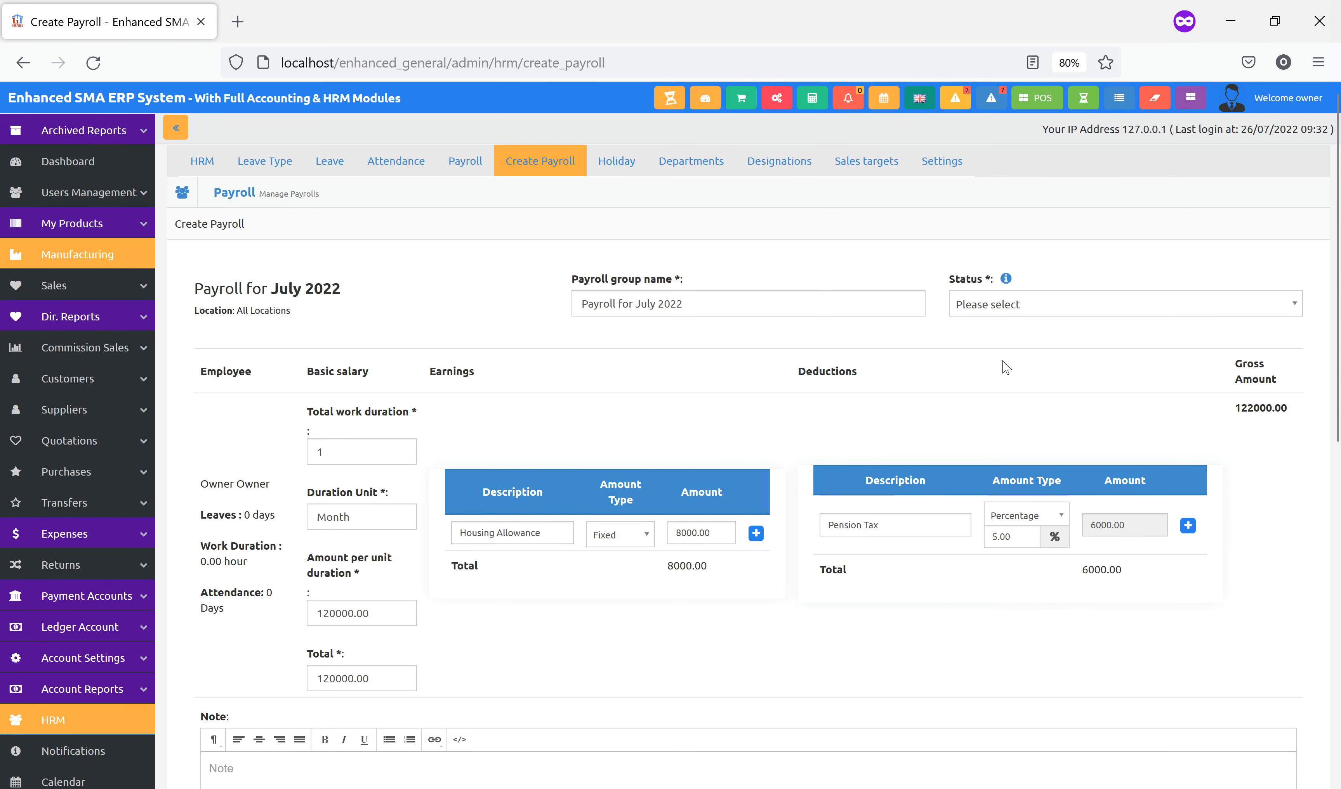
Set the payroll status to Draft, keep Send Notification on, and create the payroll
click(1032, 304)
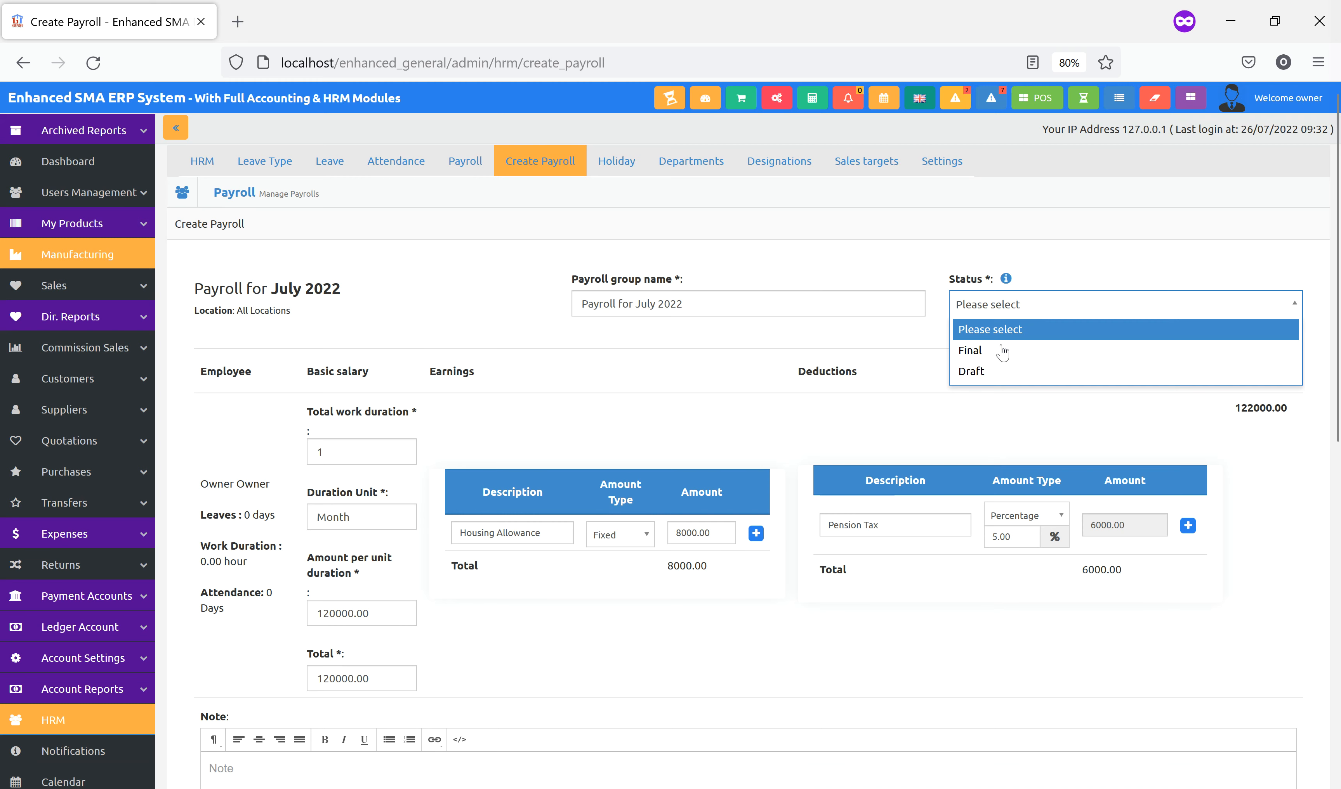
click(983, 371)
scroll(1003, 379, down, 9)
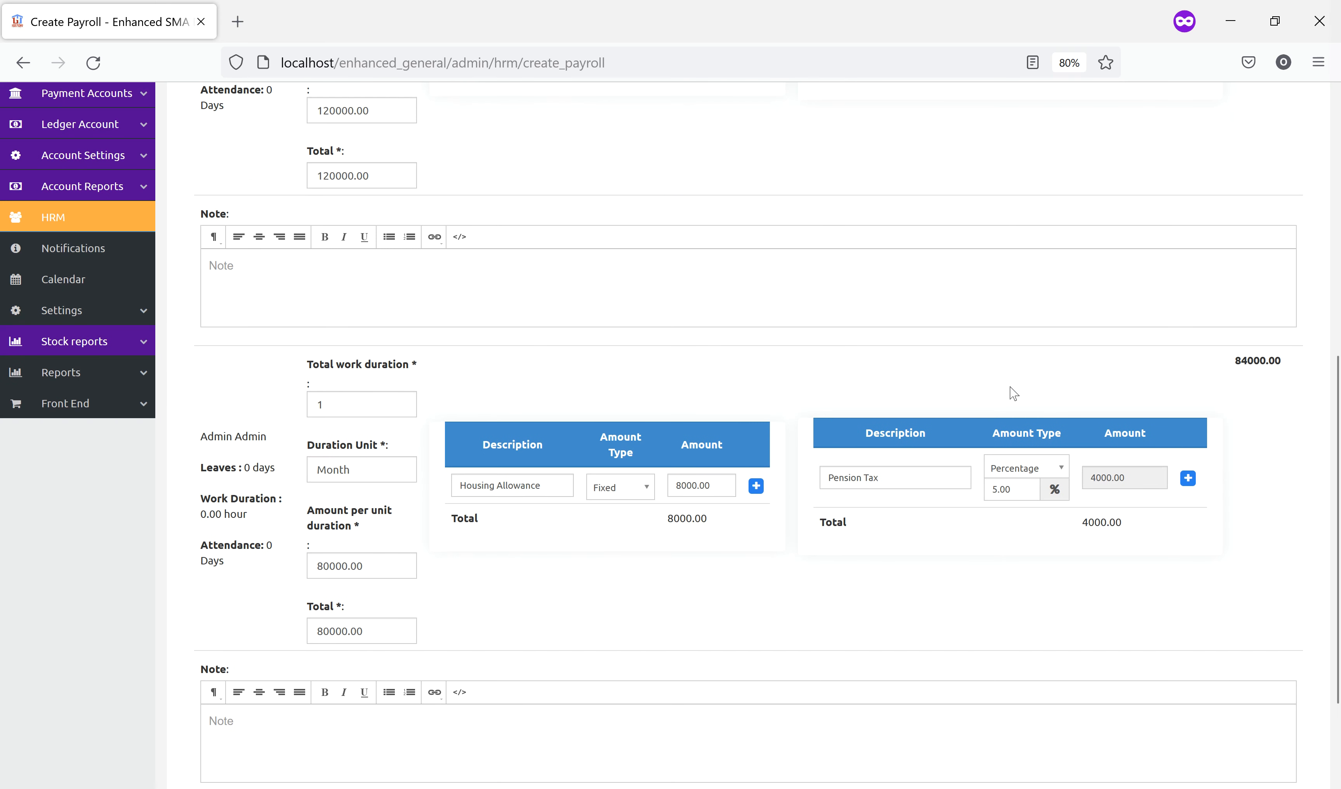
scroll(1012, 402, down, 3)
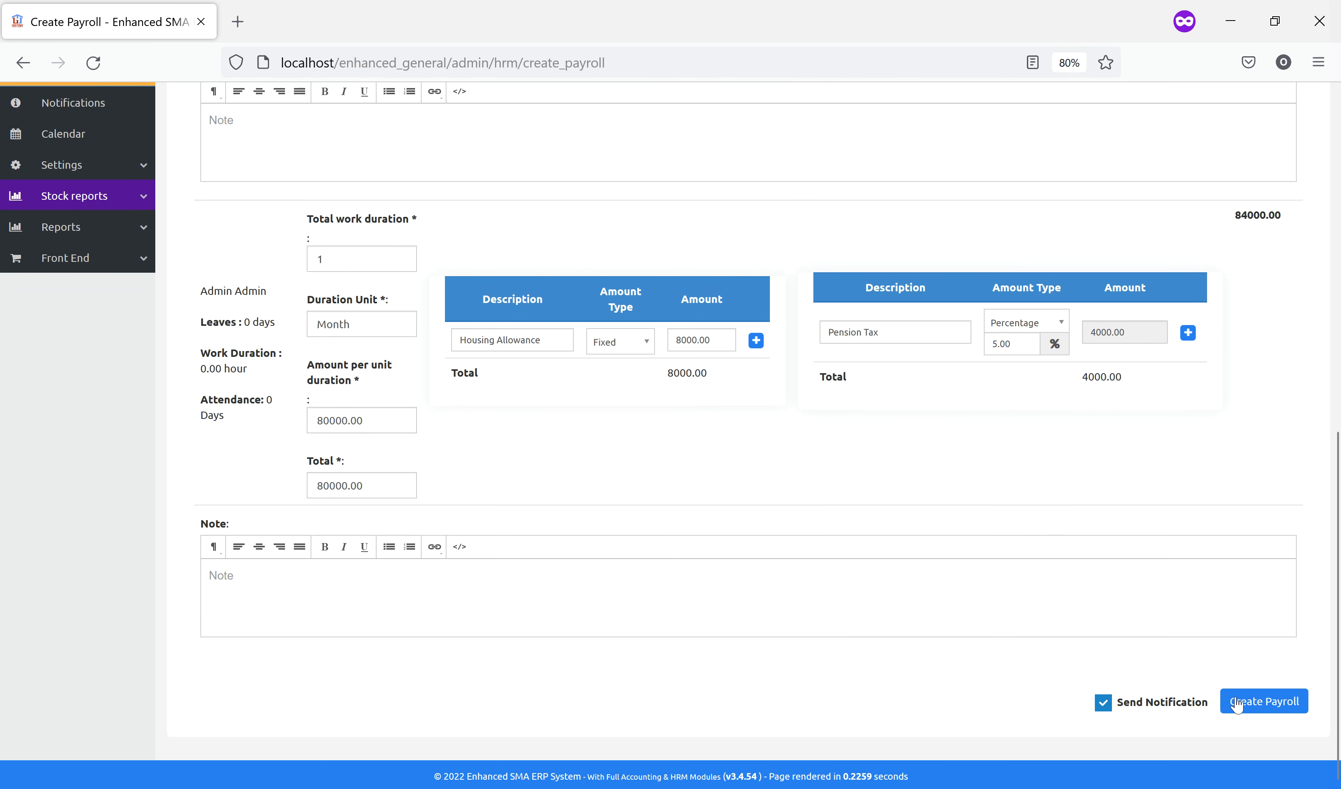
click(1148, 708)
click(1173, 708)
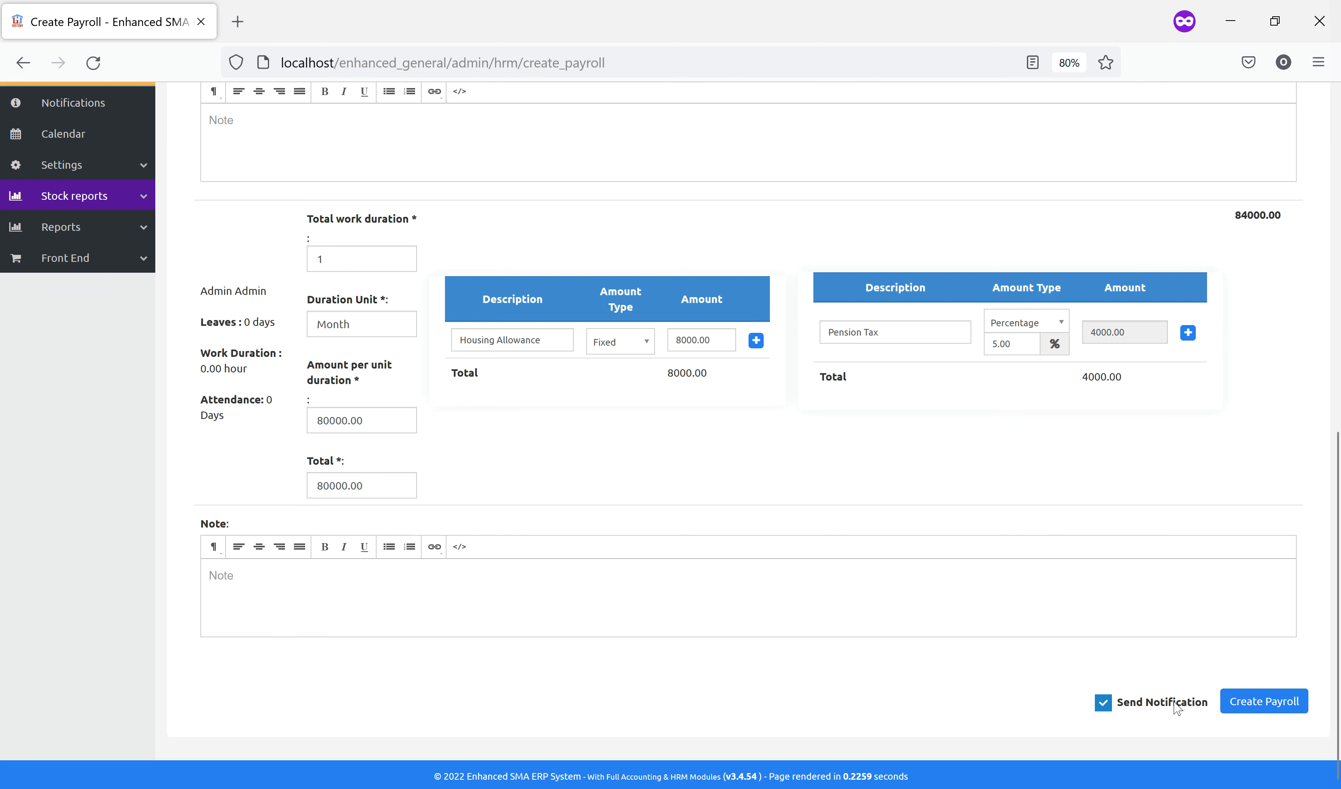
click(1271, 705)
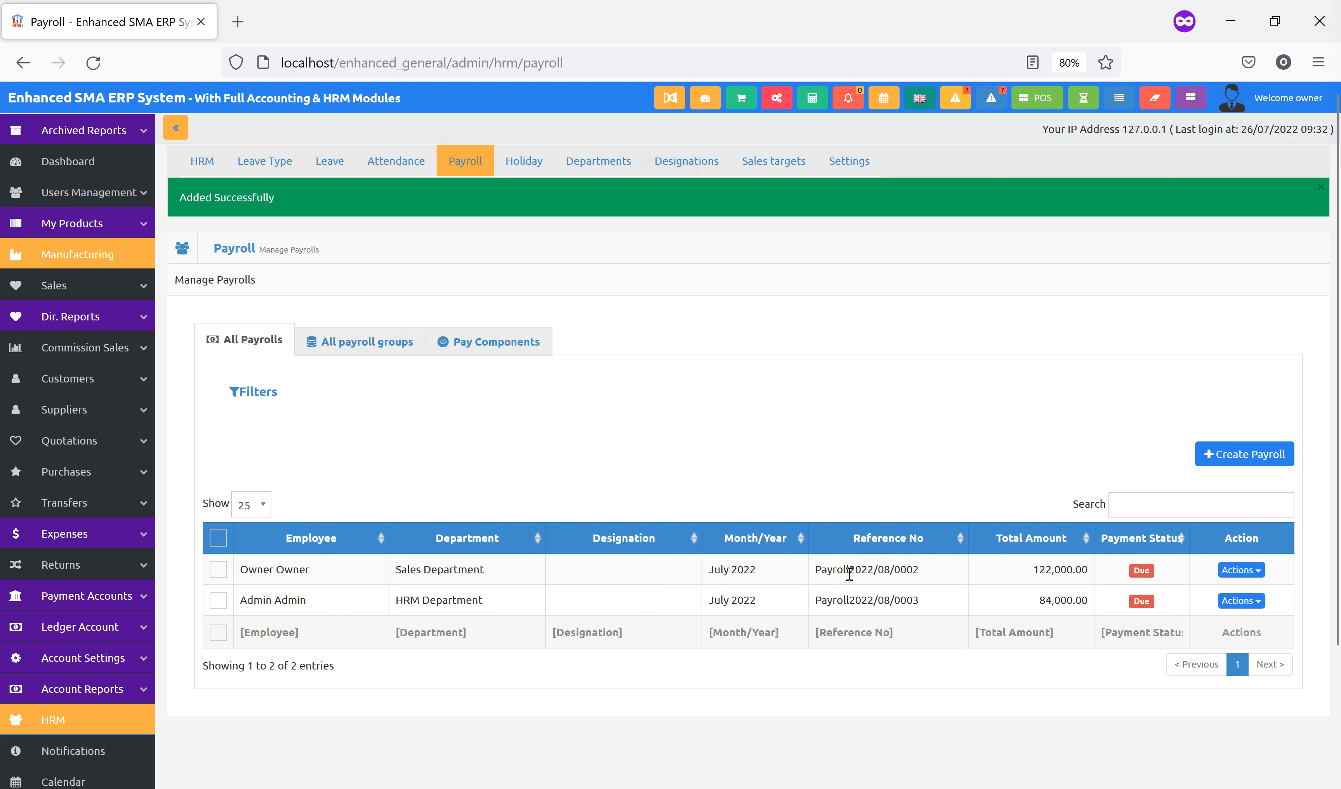
Open the first employee's July 2022 payslip from the row's Actions menu
click(1235, 578)
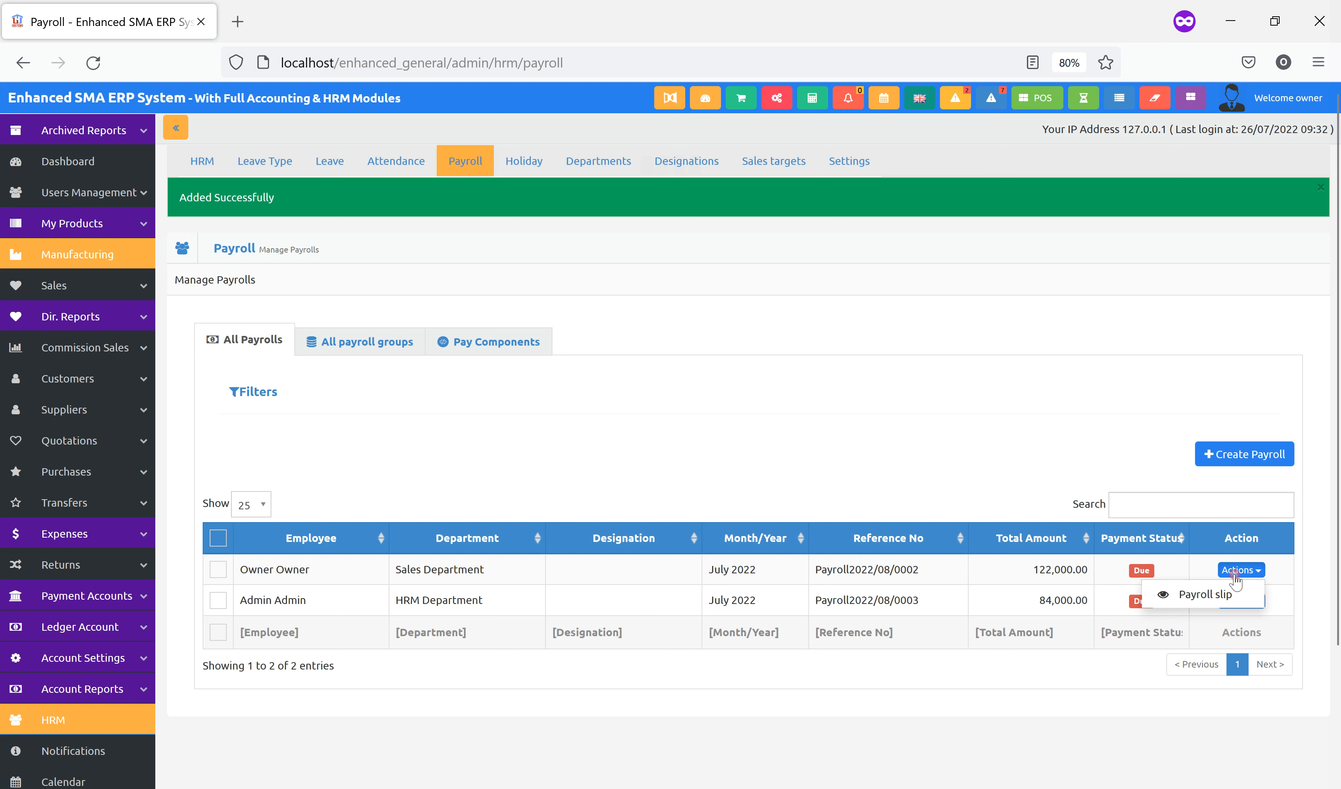
click(1195, 593)
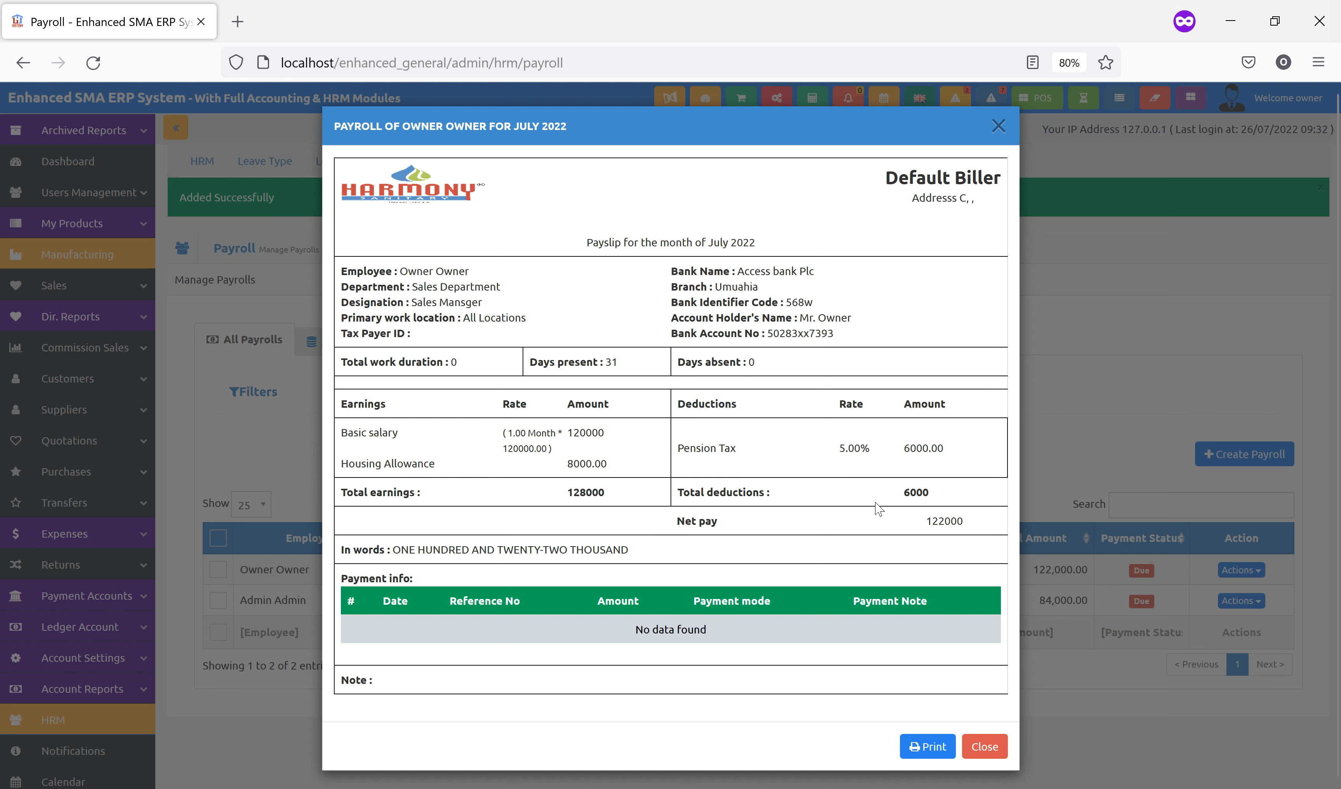
Highlight the days present, days absent and total work duration, then close the payslip
drag(522, 360, 629, 361)
drag(698, 366, 819, 372)
drag(416, 362, 518, 369)
click(985, 747)
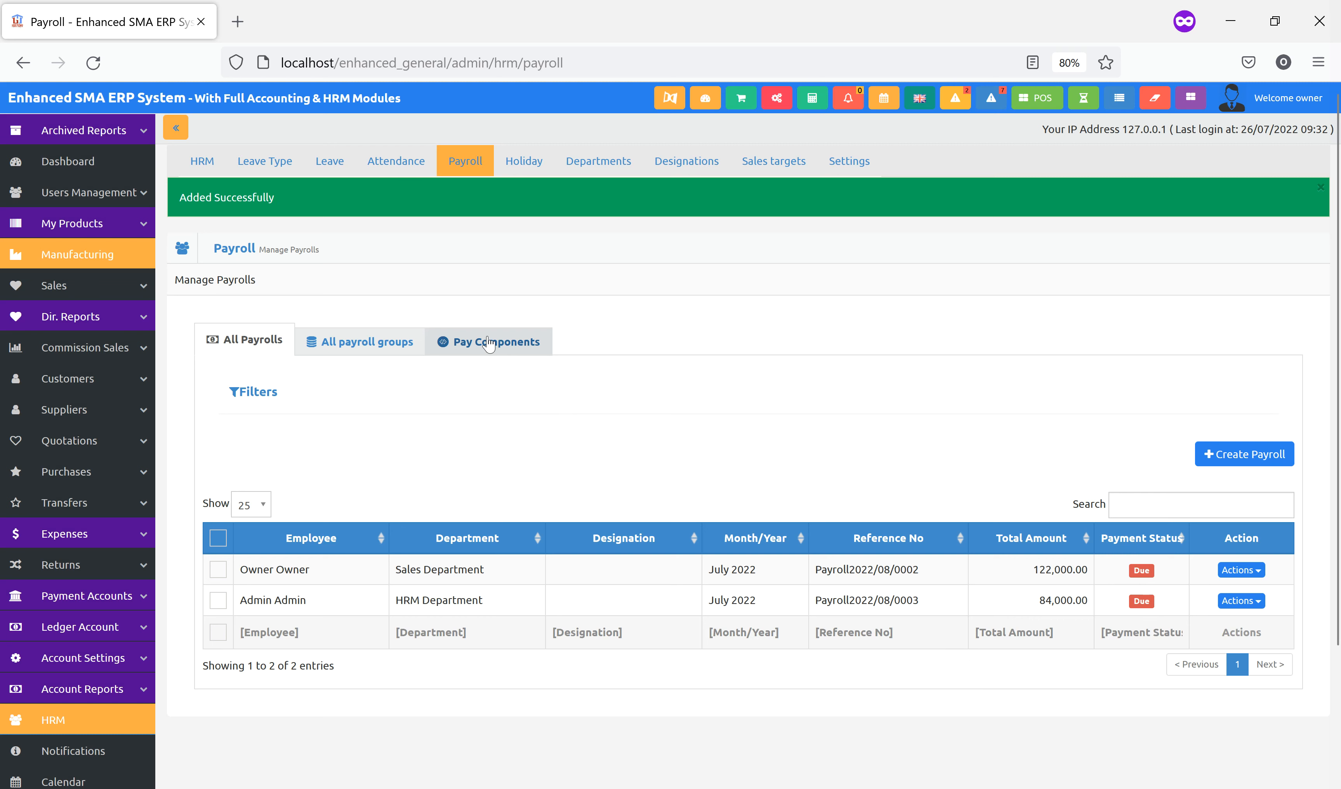
click(357, 354)
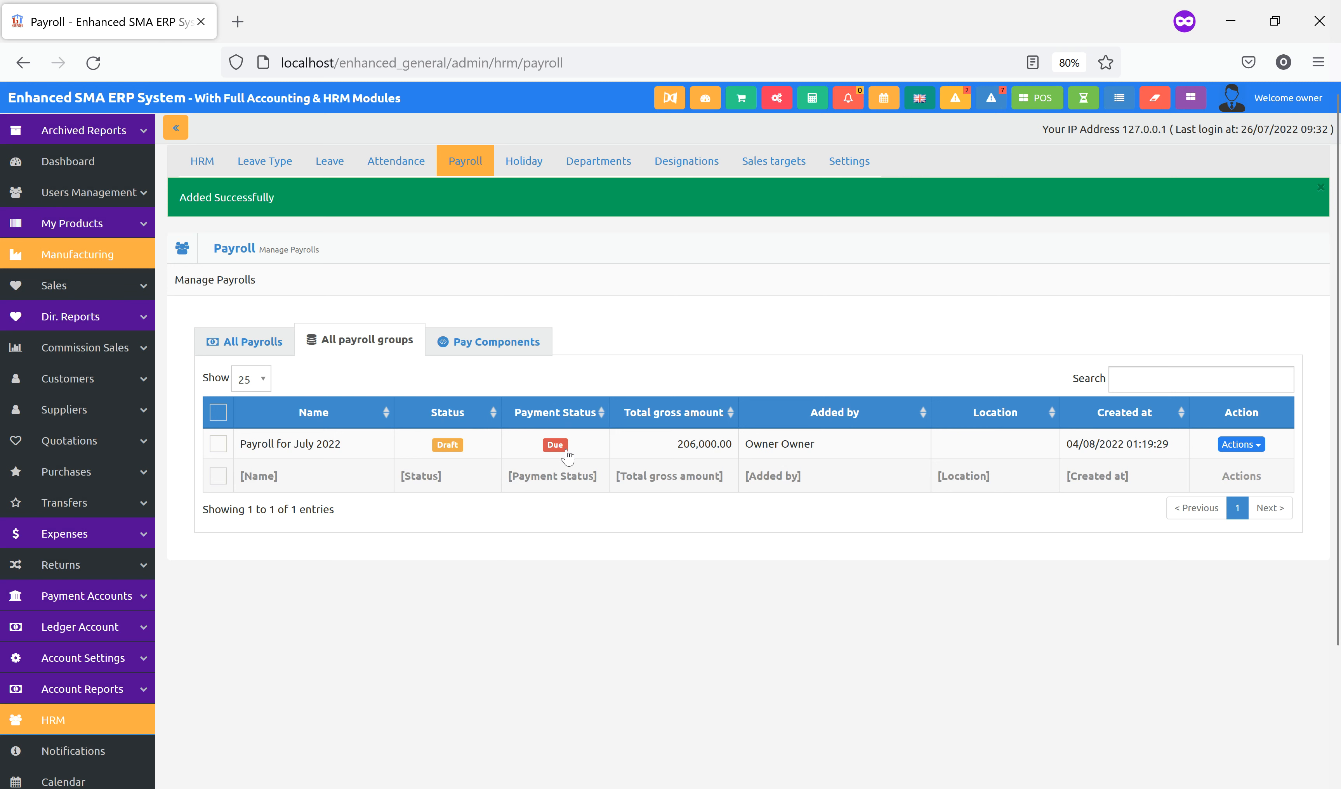
View the July 2022 payroll group details, then return to the Manage Payrolls list
click(1249, 448)
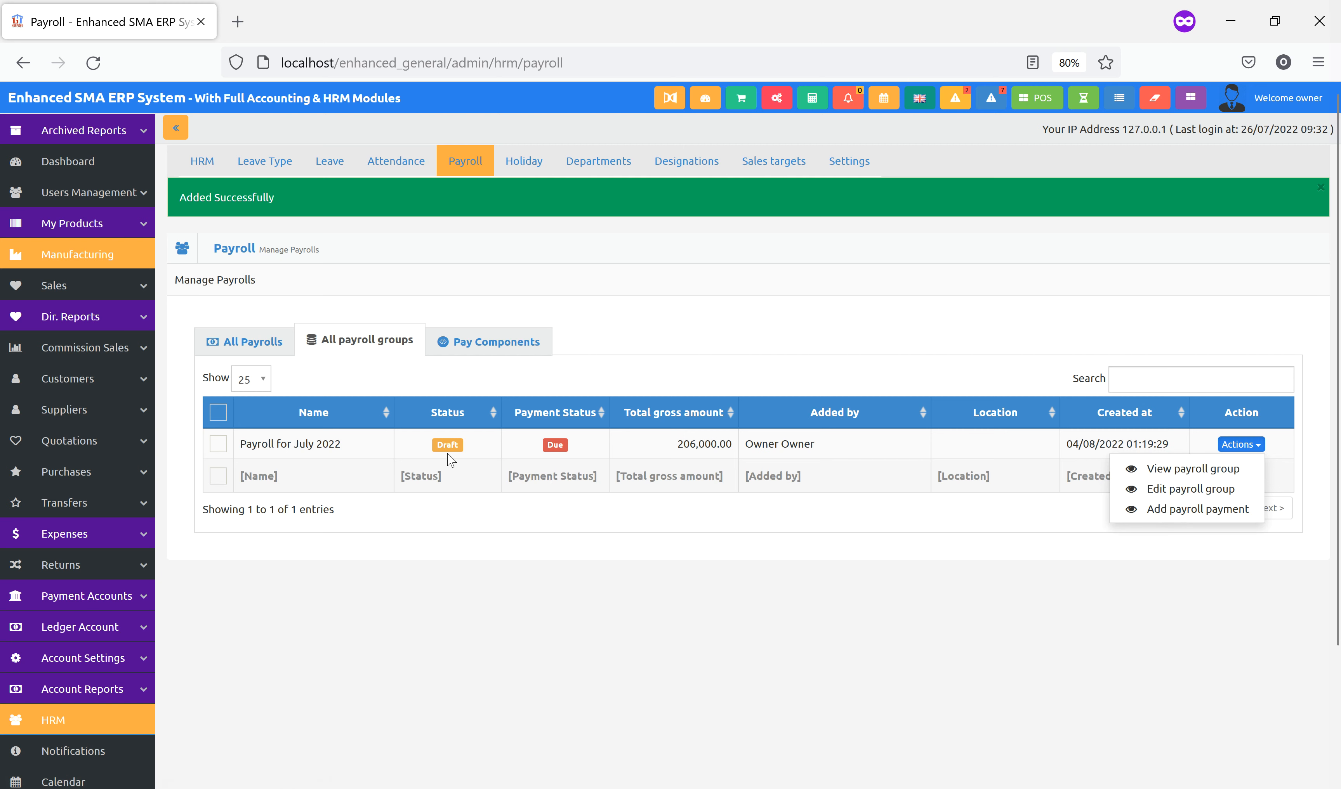
click(1181, 476)
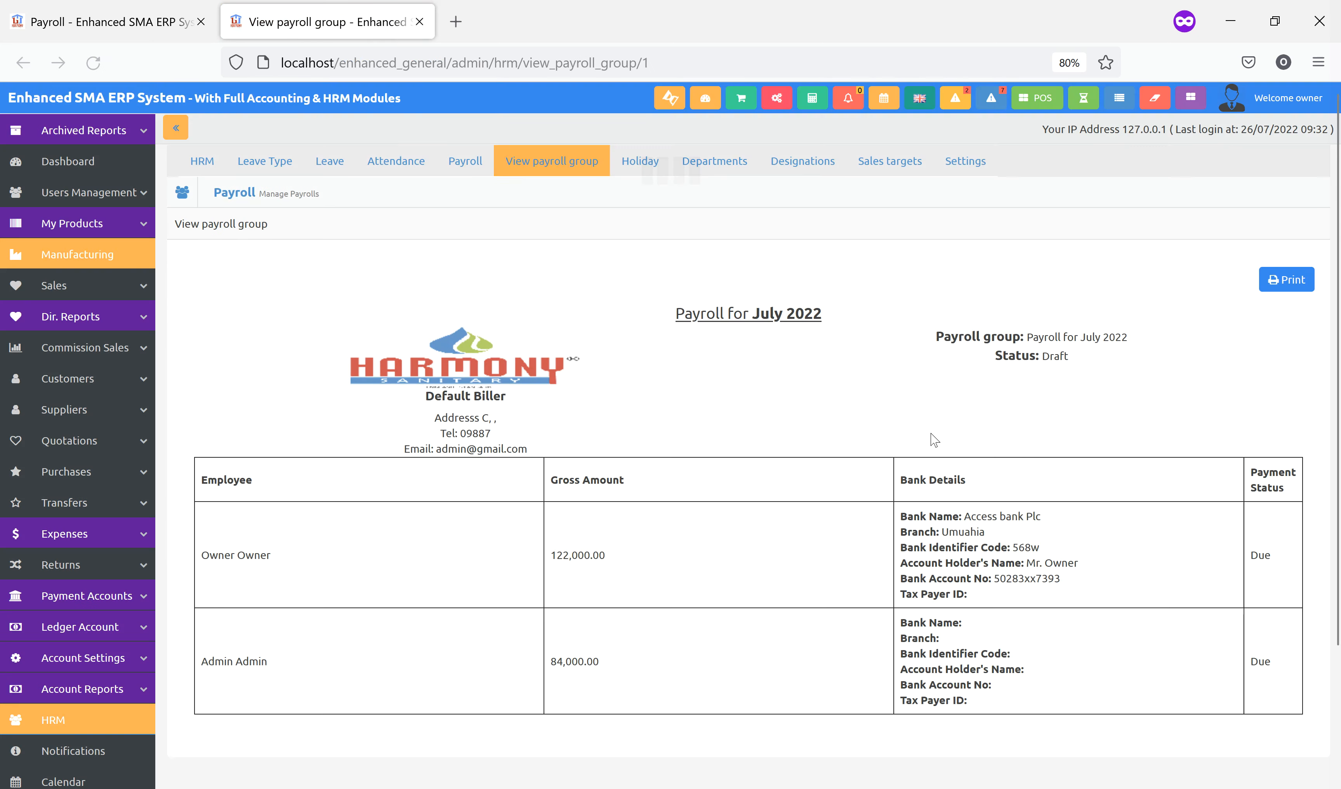
scroll(658, 386, down, 3)
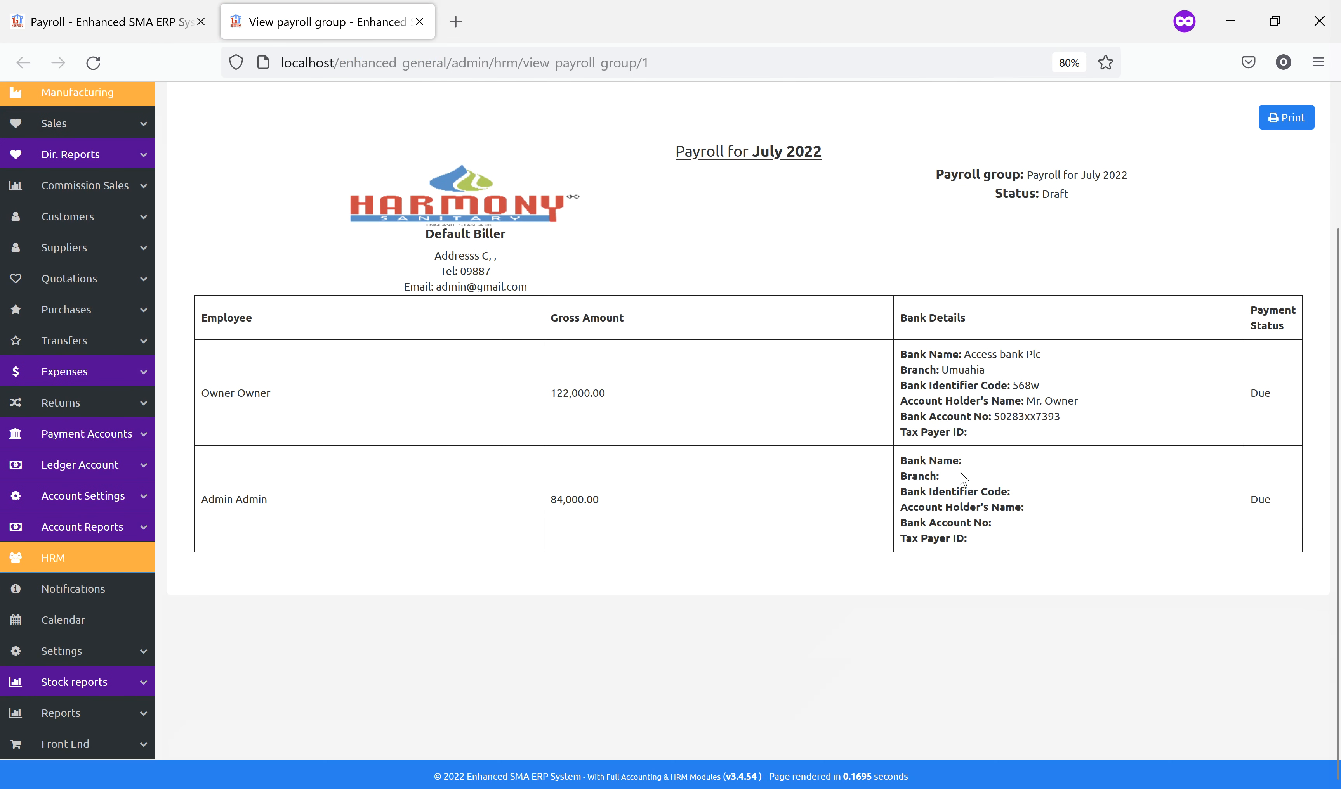
scroll(1117, 385, up, 1)
scroll(1117, 385, up, 2)
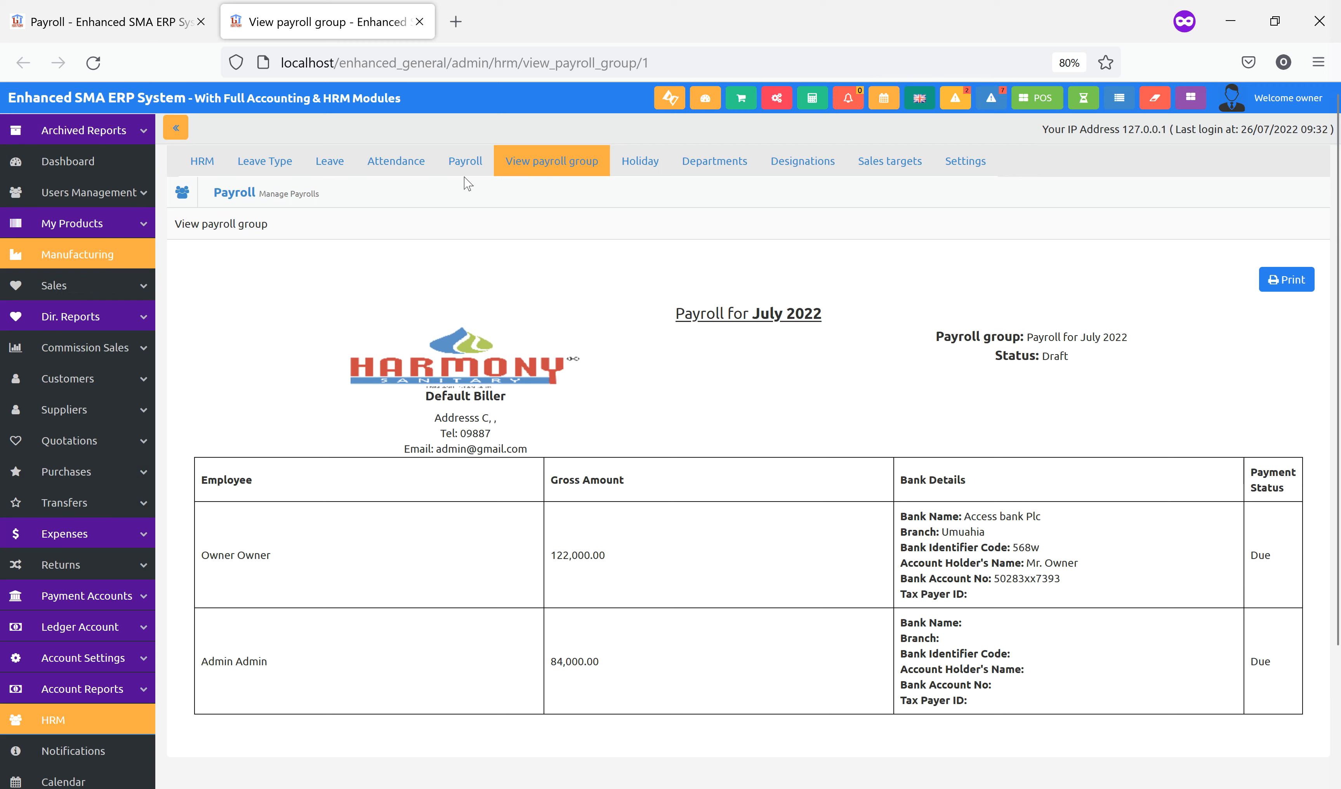
click(466, 162)
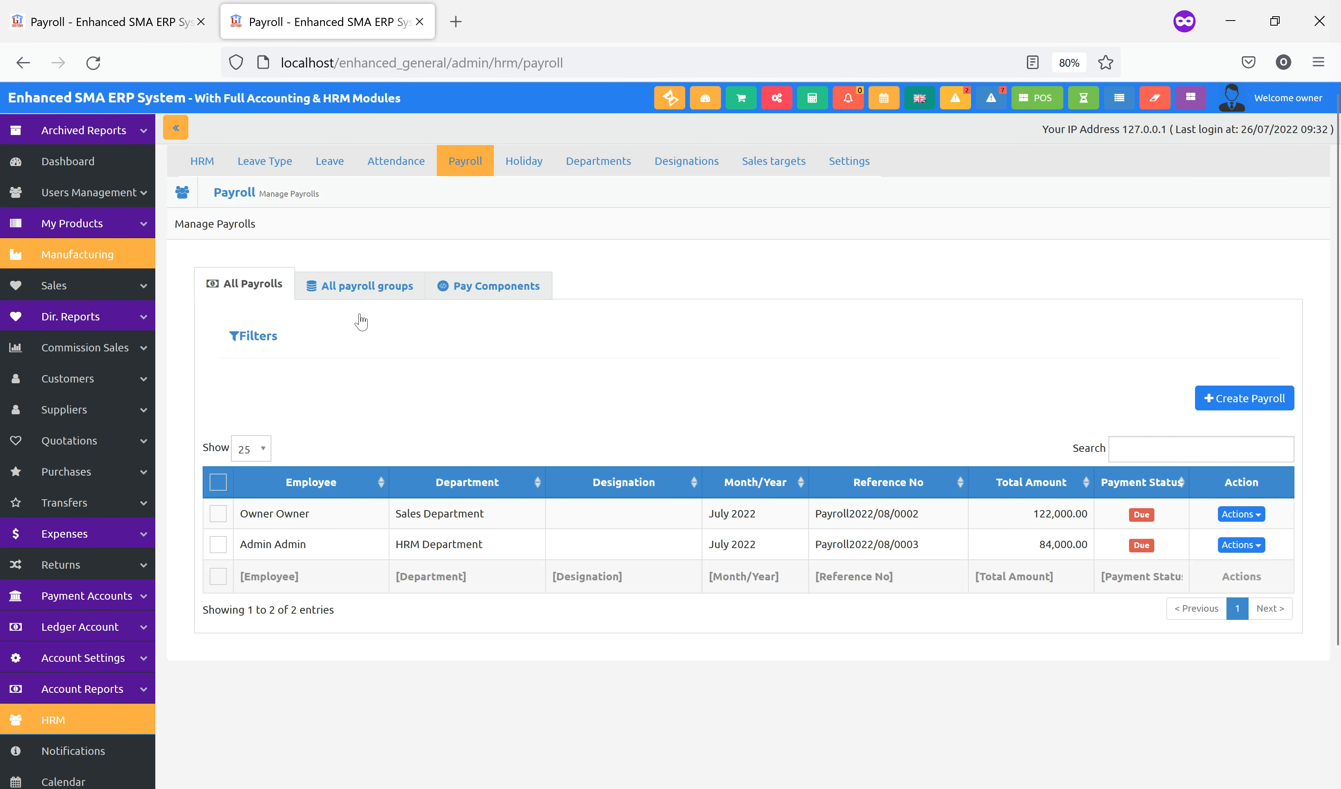
Edit the July 2022 payroll group, change its status to Final, and save the update
click(351, 285)
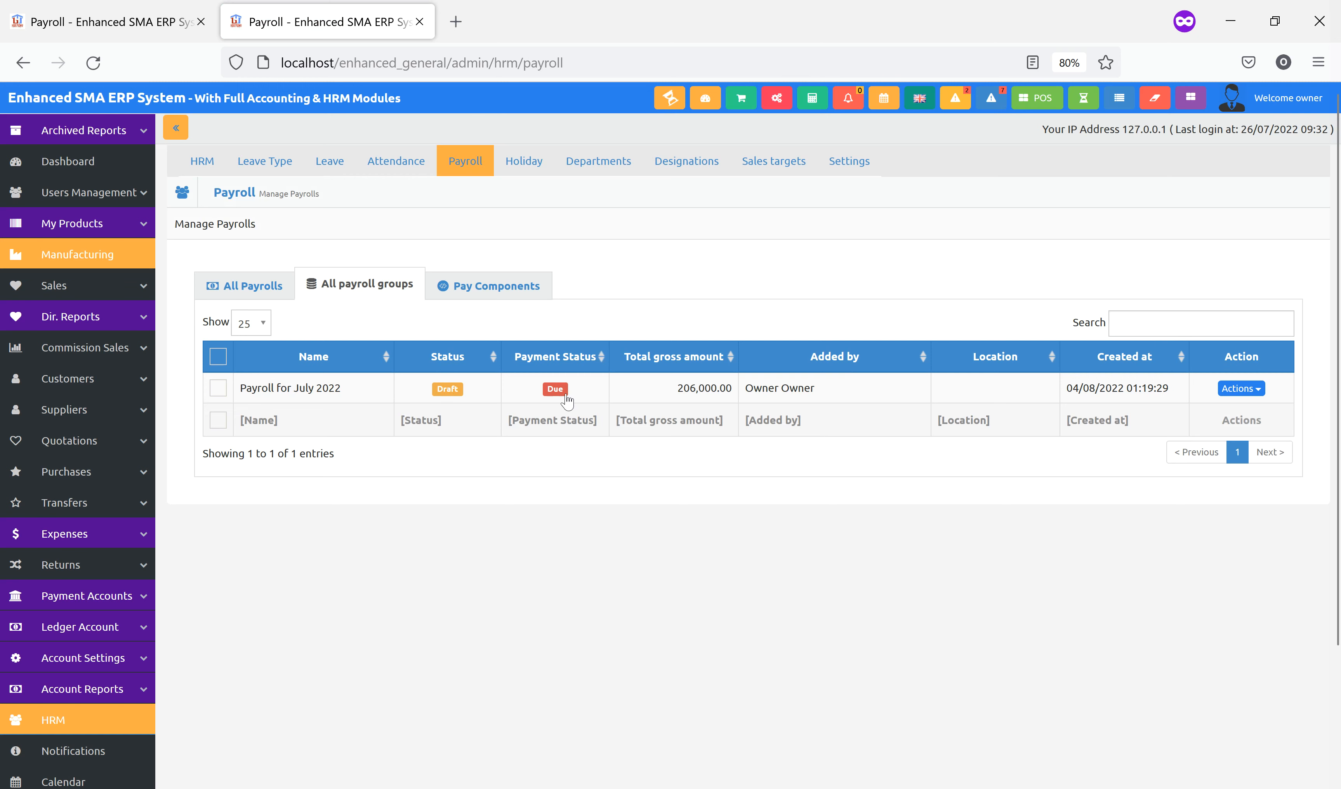
click(1245, 389)
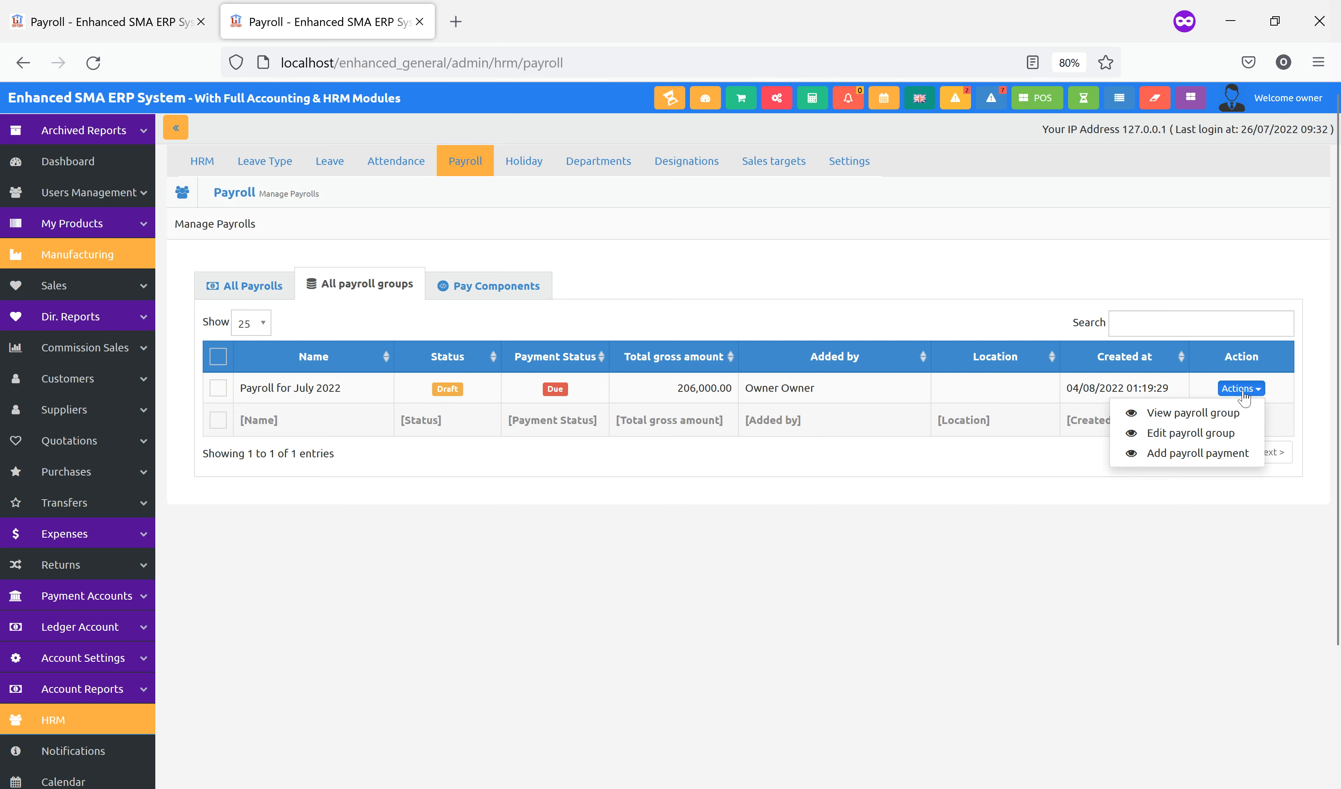
click(1166, 434)
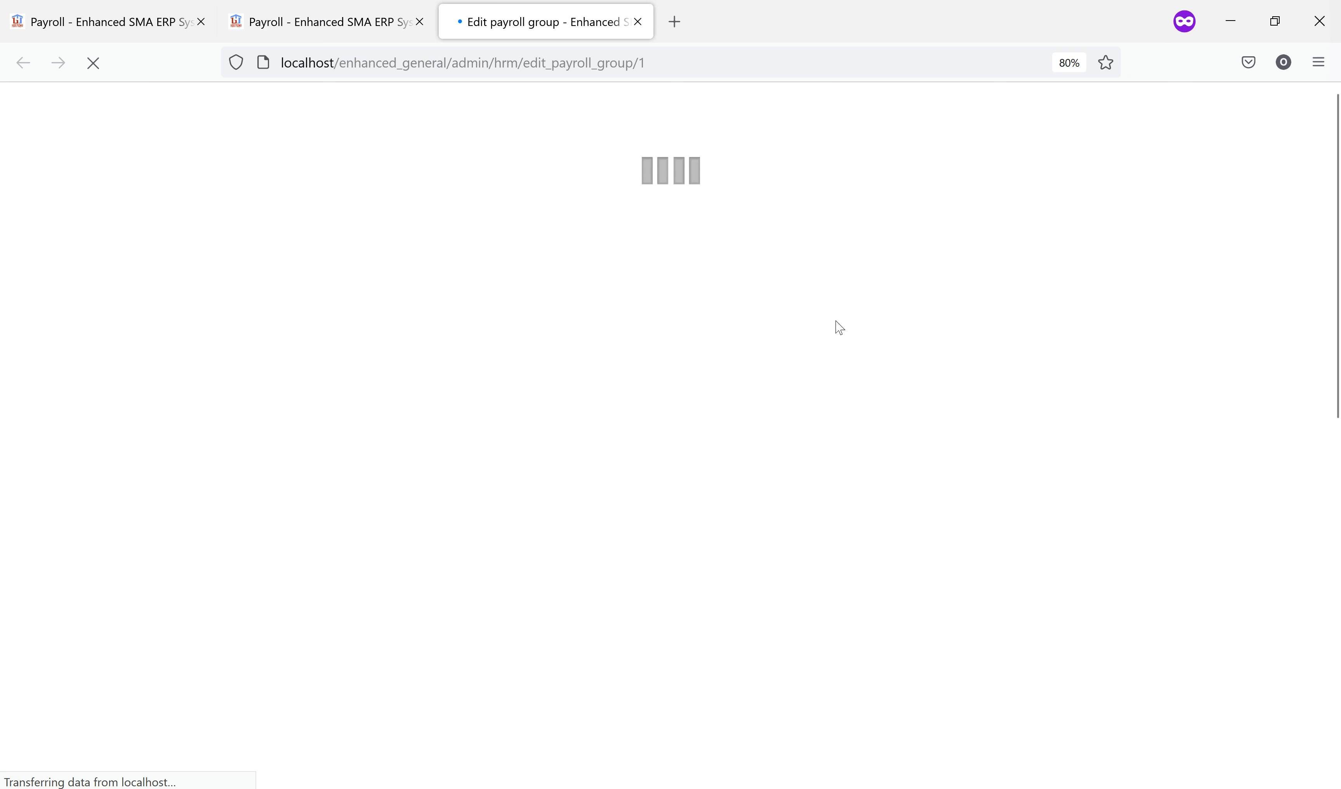
click(1011, 308)
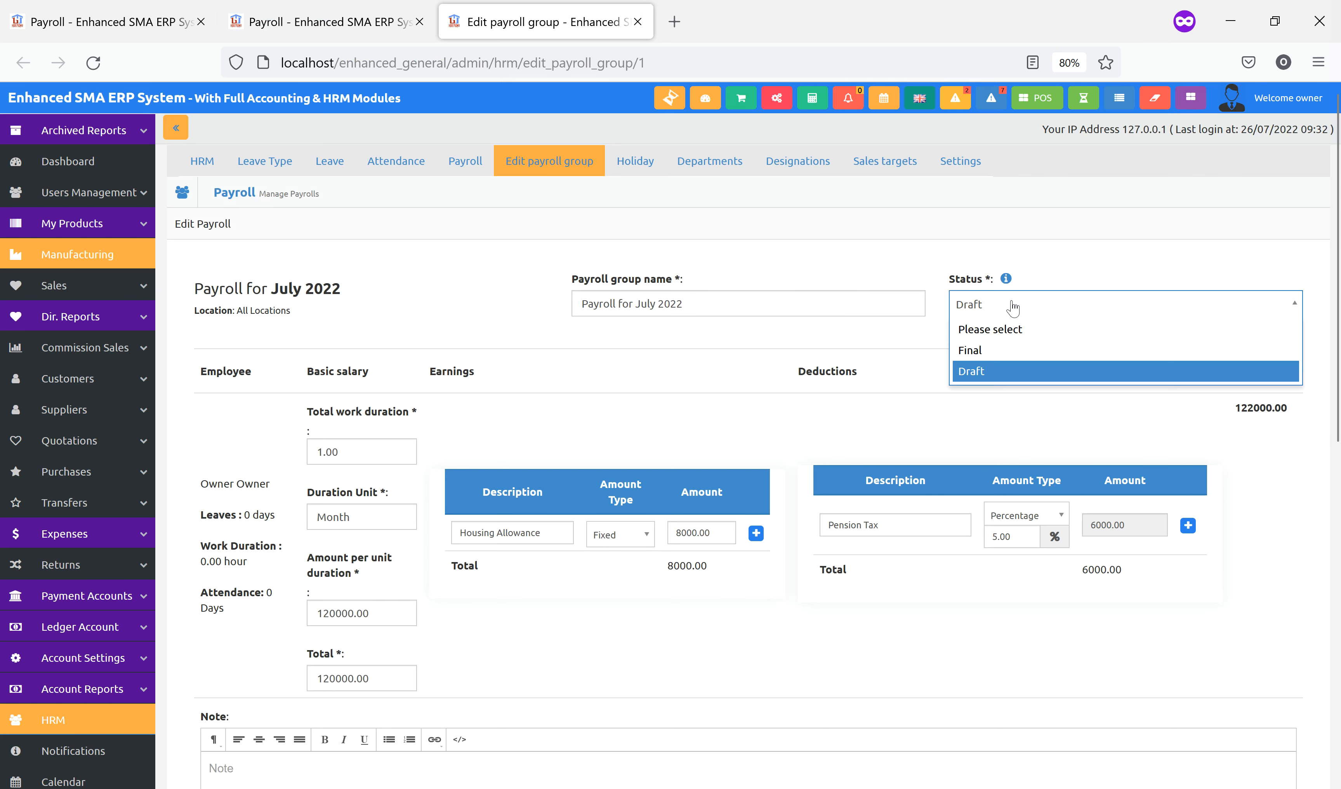
click(980, 350)
scroll(938, 360, down, 10)
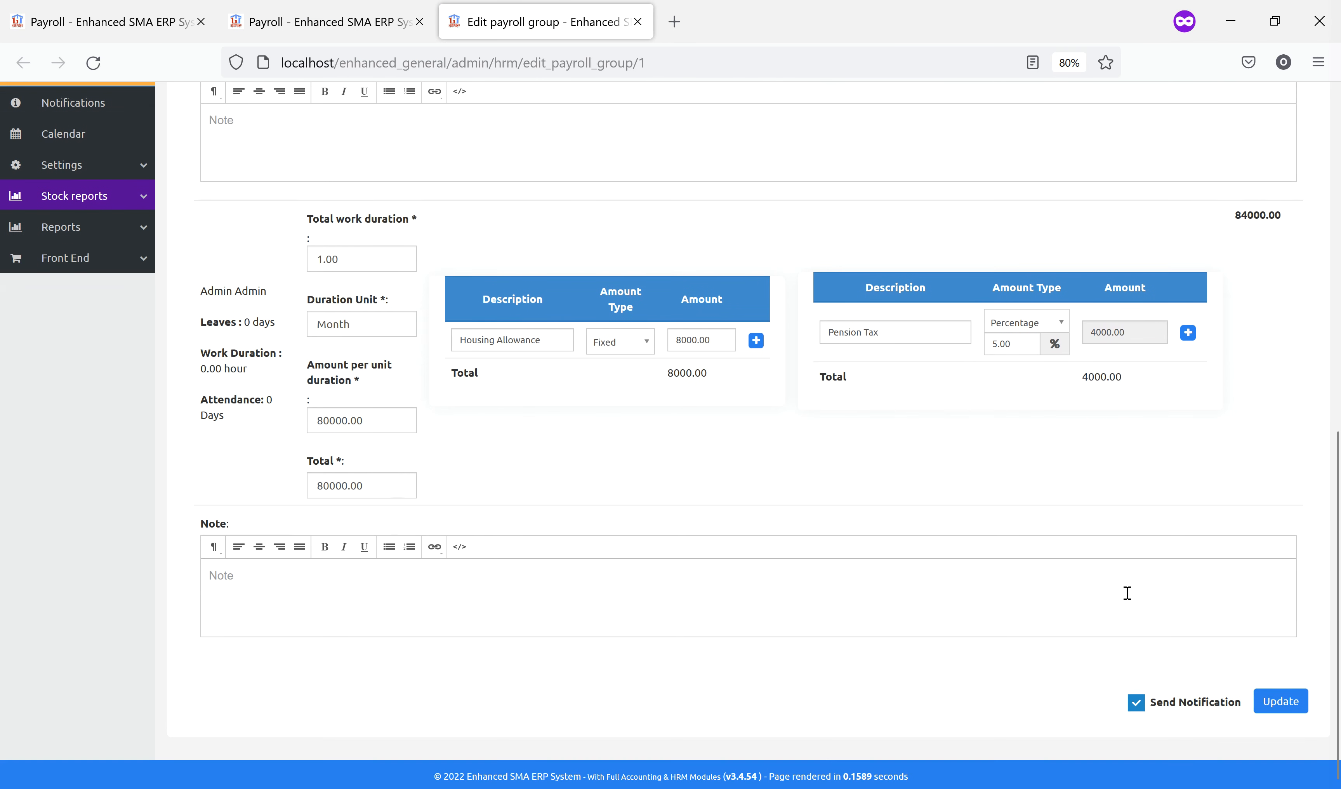
click(1280, 702)
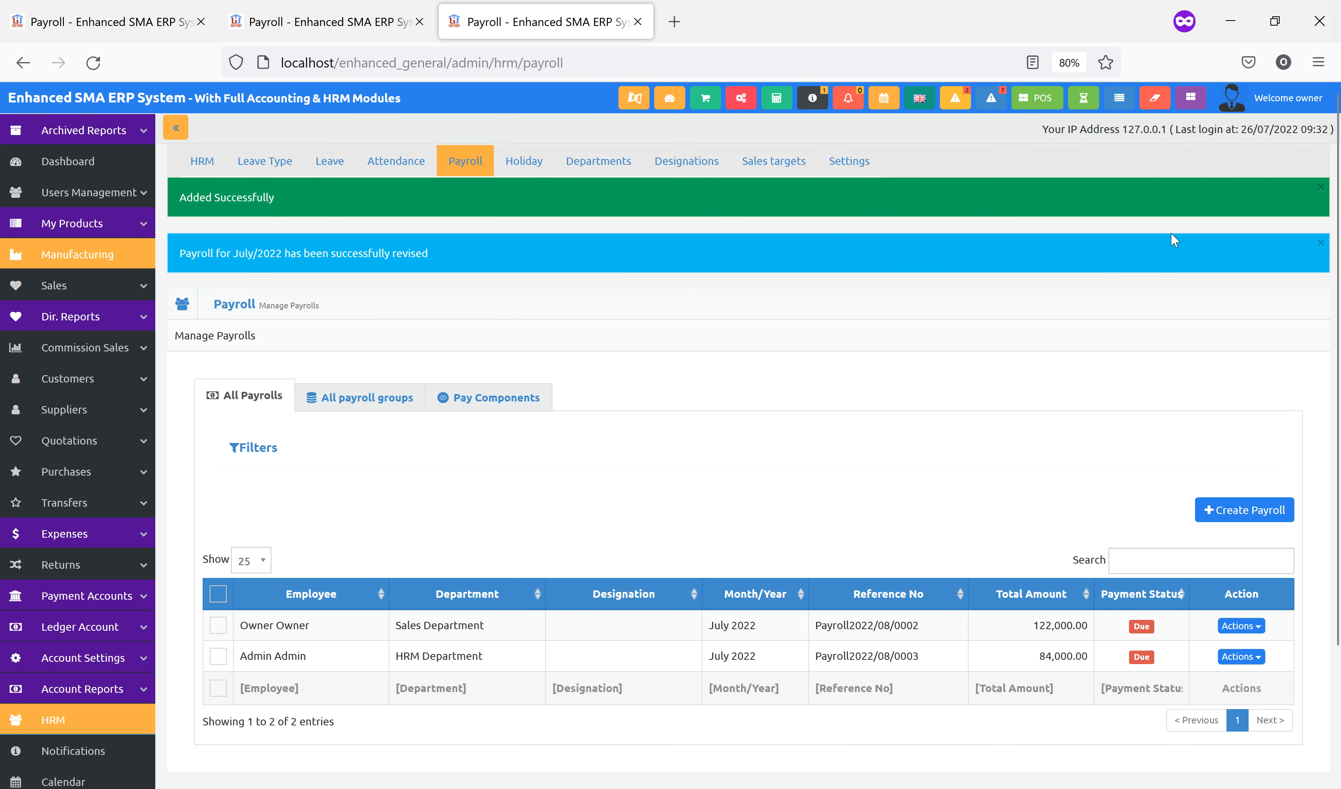
click(1319, 244)
Start a payroll payment for the July 2022 group and pay the first employee in cash
click(376, 345)
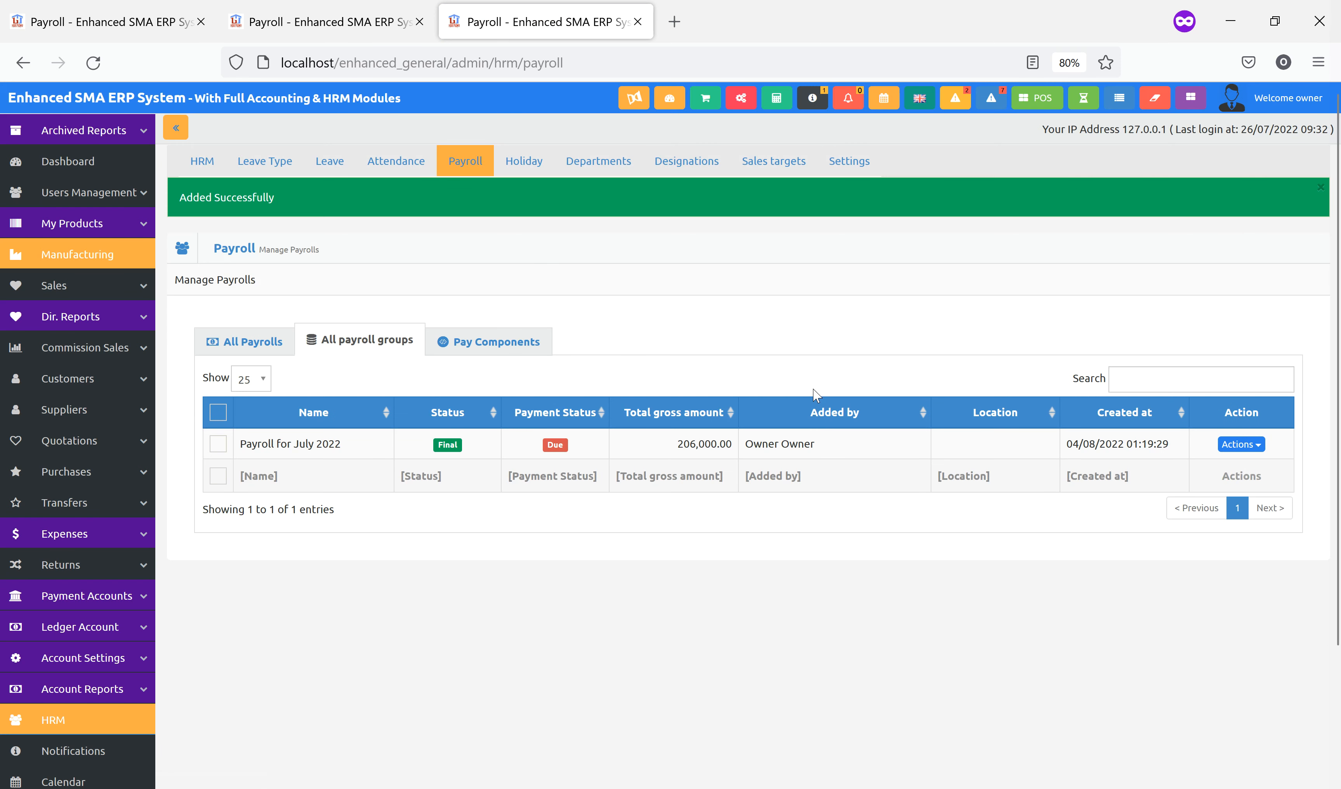
click(1238, 445)
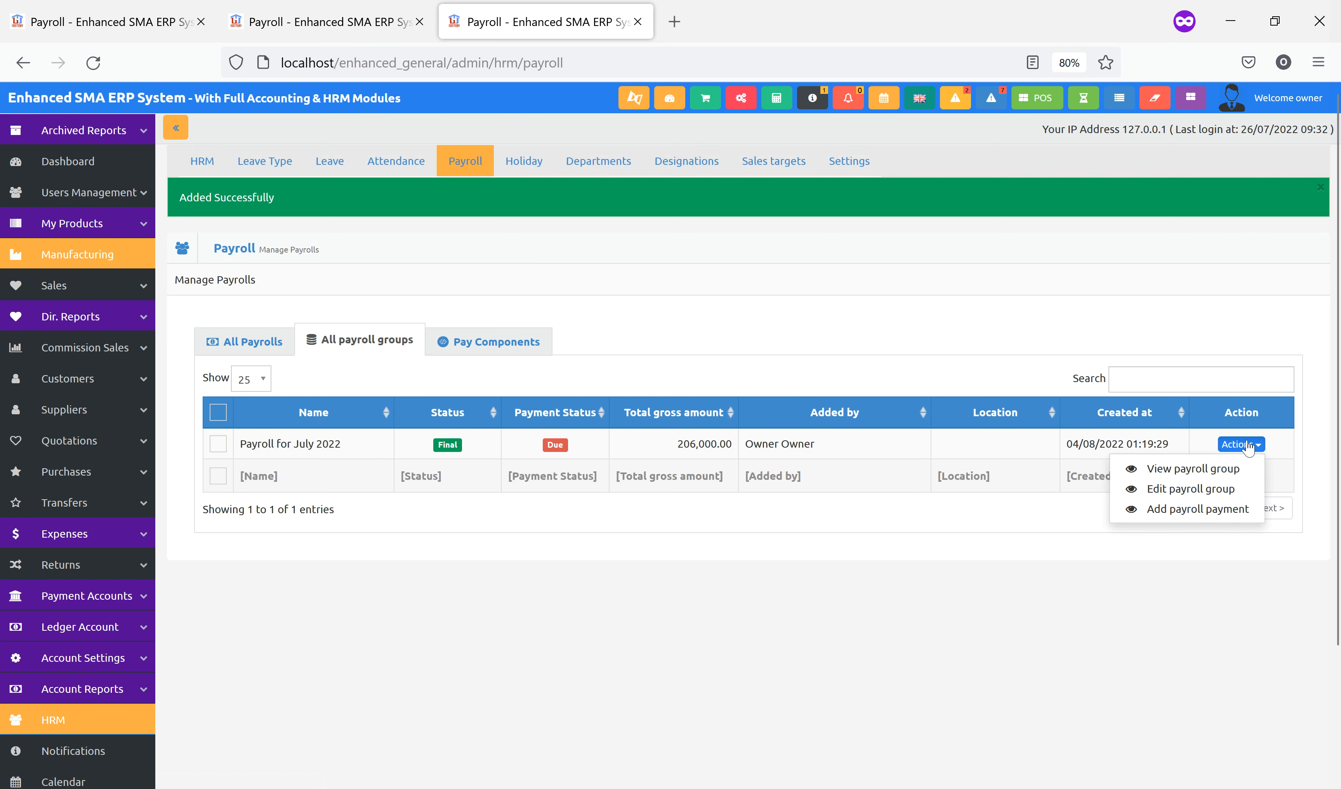
click(1180, 509)
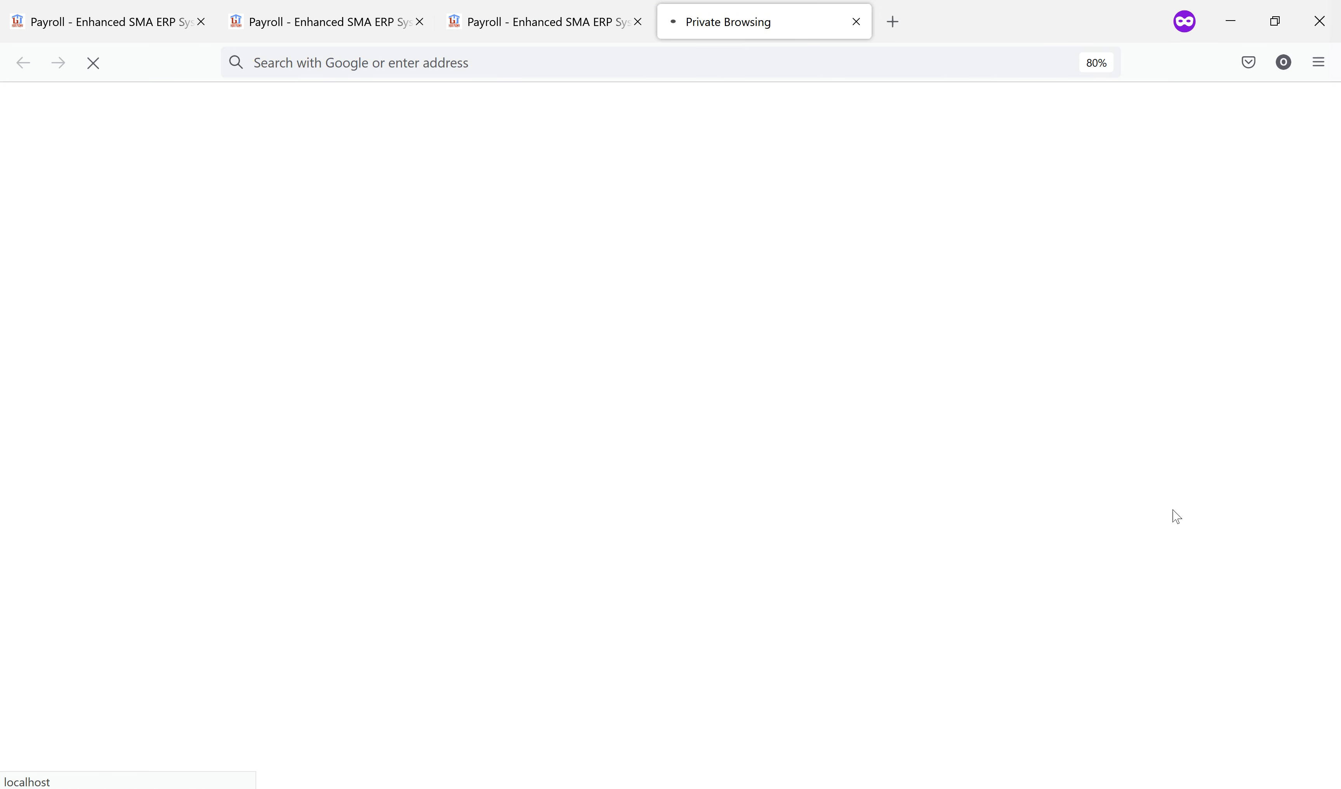
scroll(887, 394, down, 3)
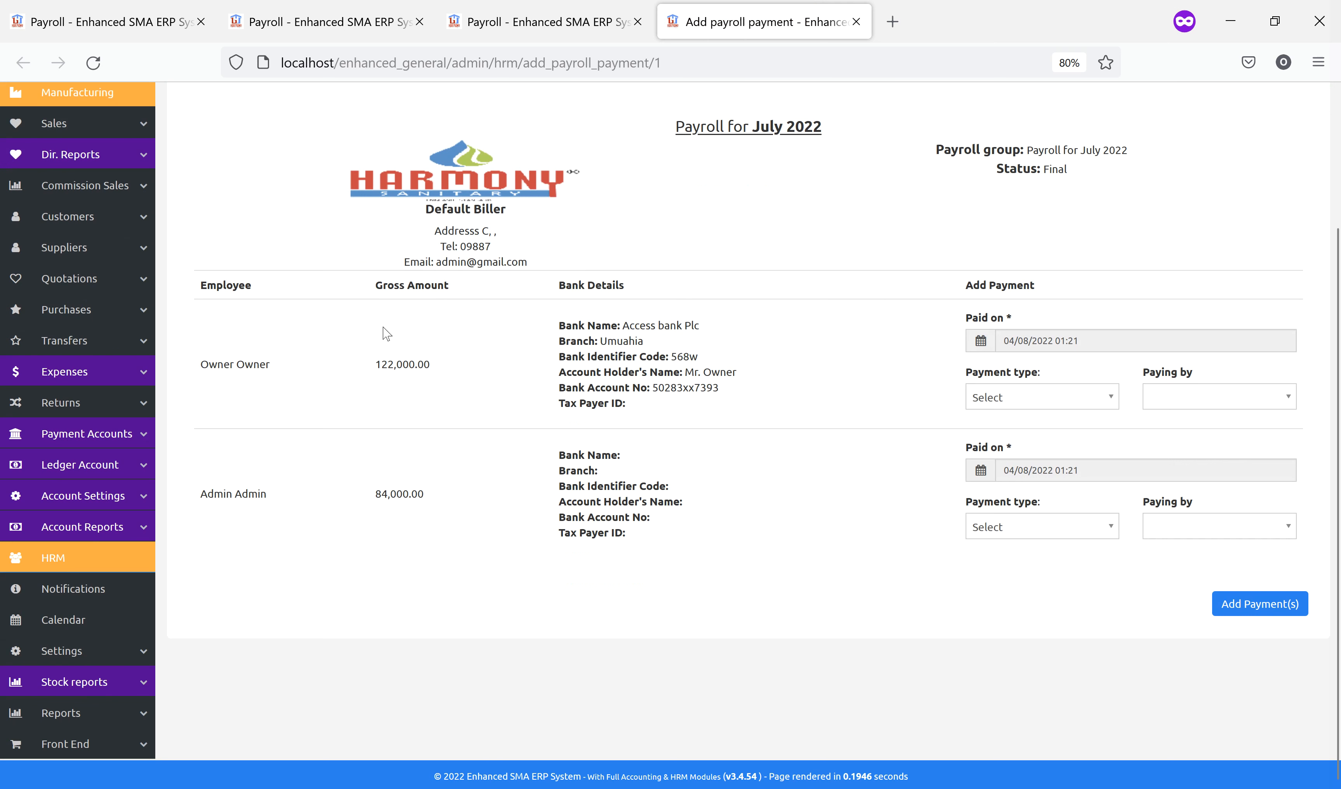
drag(203, 372, 439, 374)
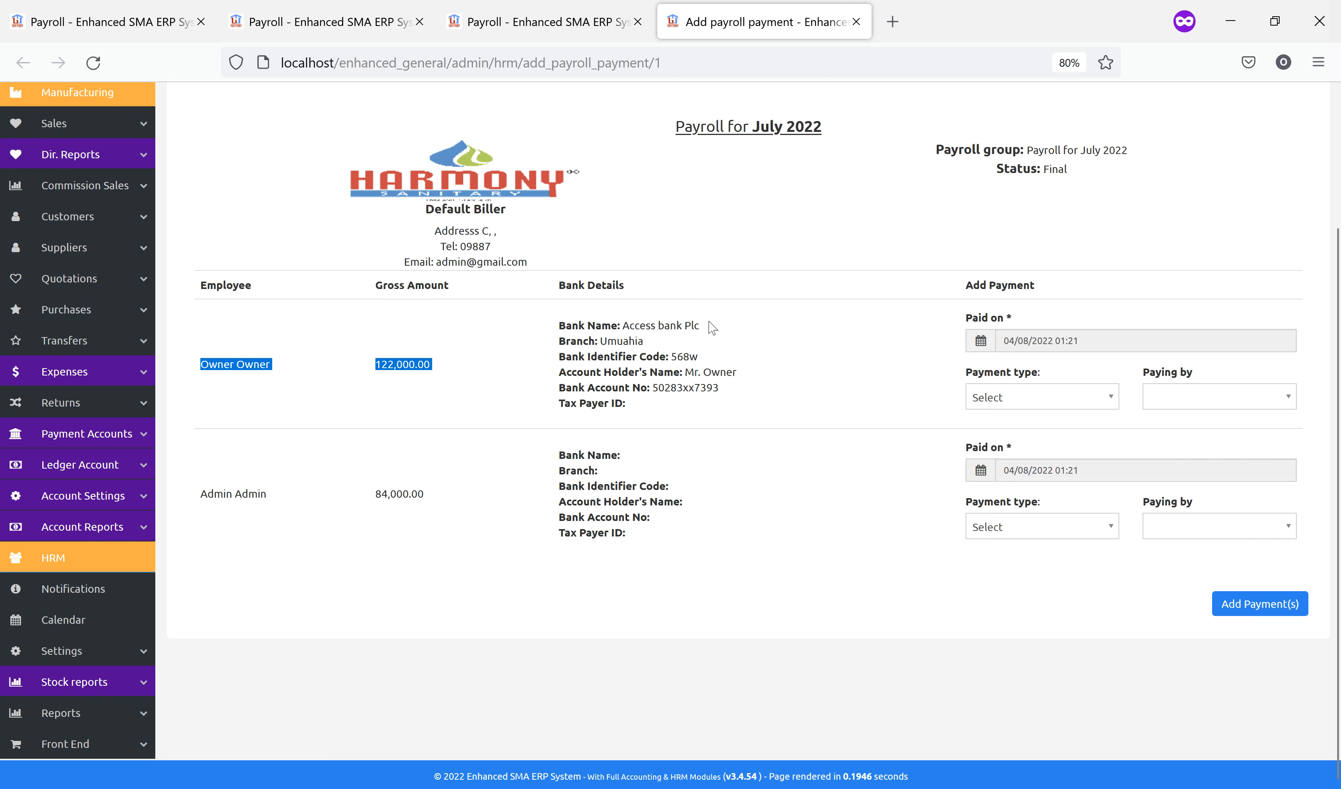
click(1147, 415)
click(1030, 401)
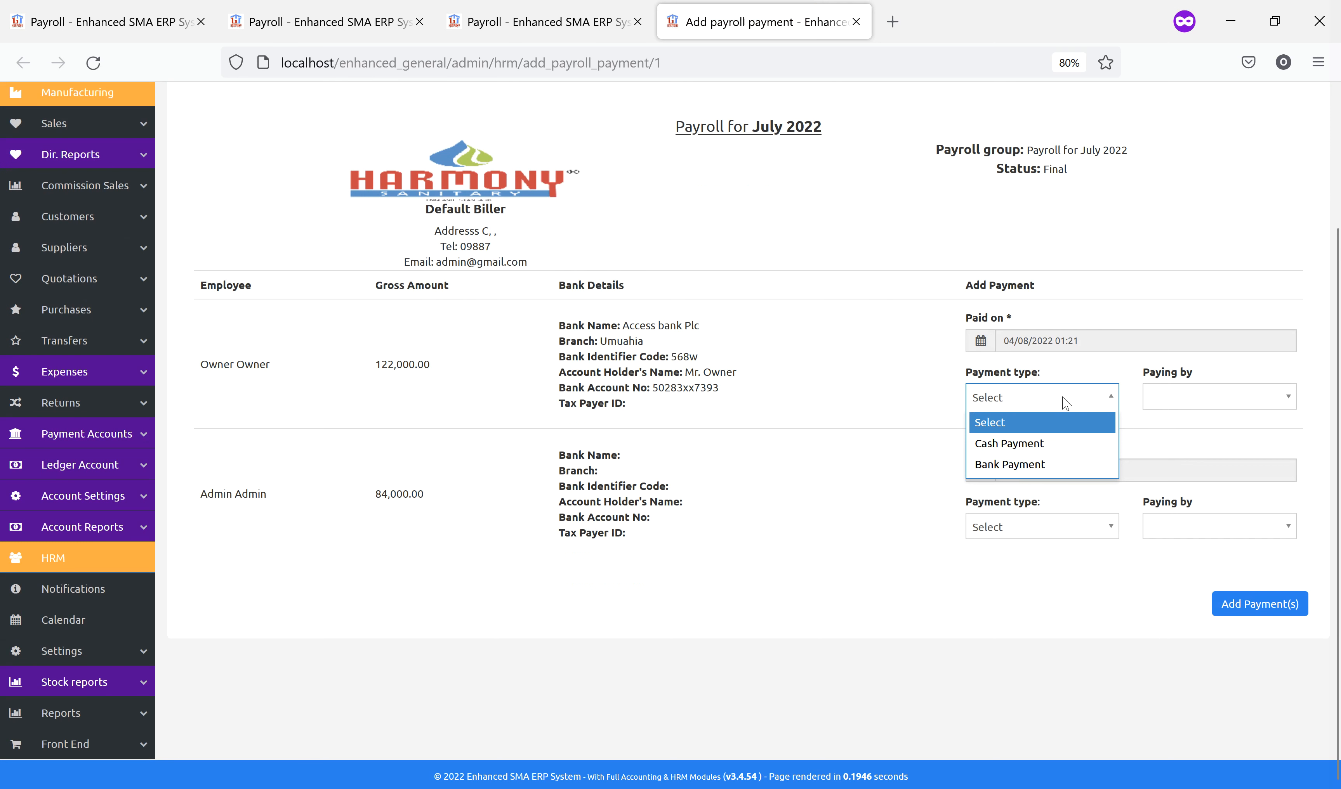
click(1036, 450)
click(1177, 406)
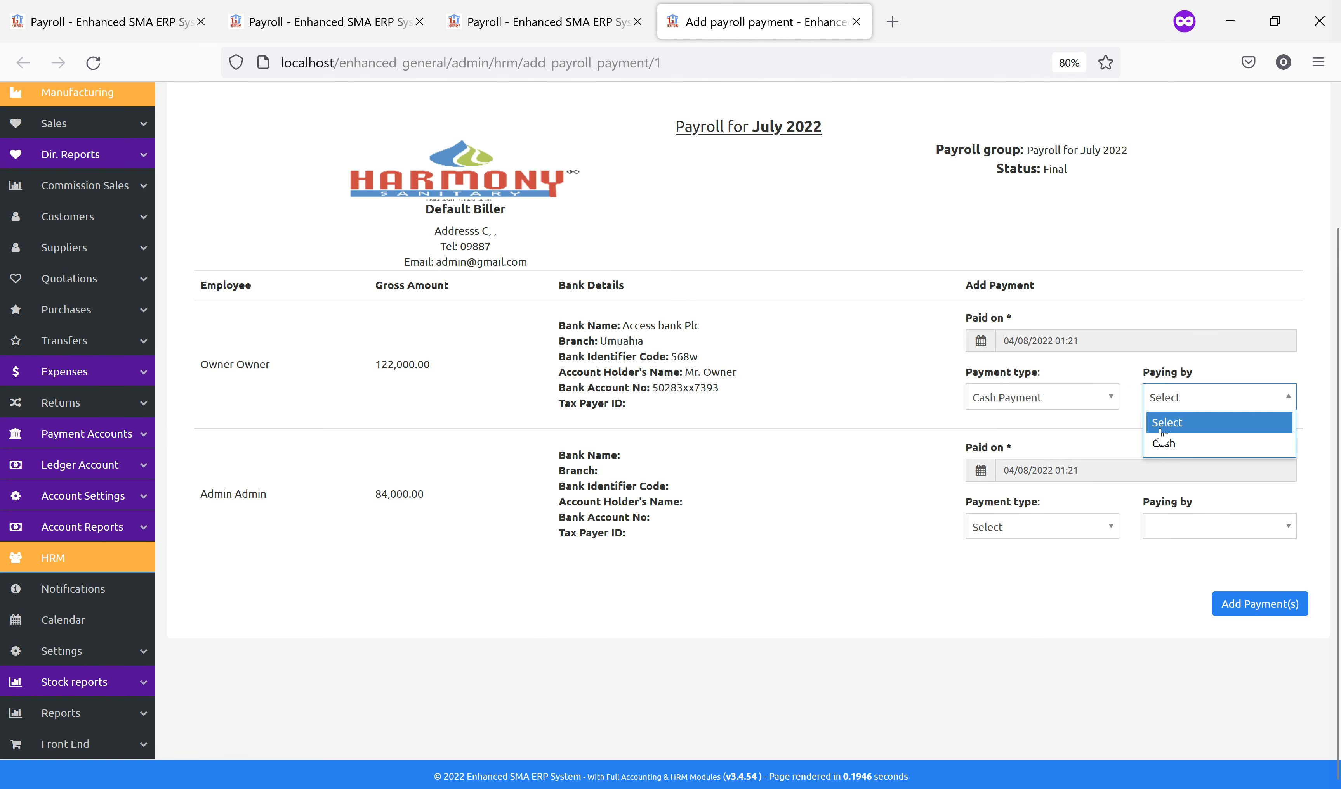
click(1163, 444)
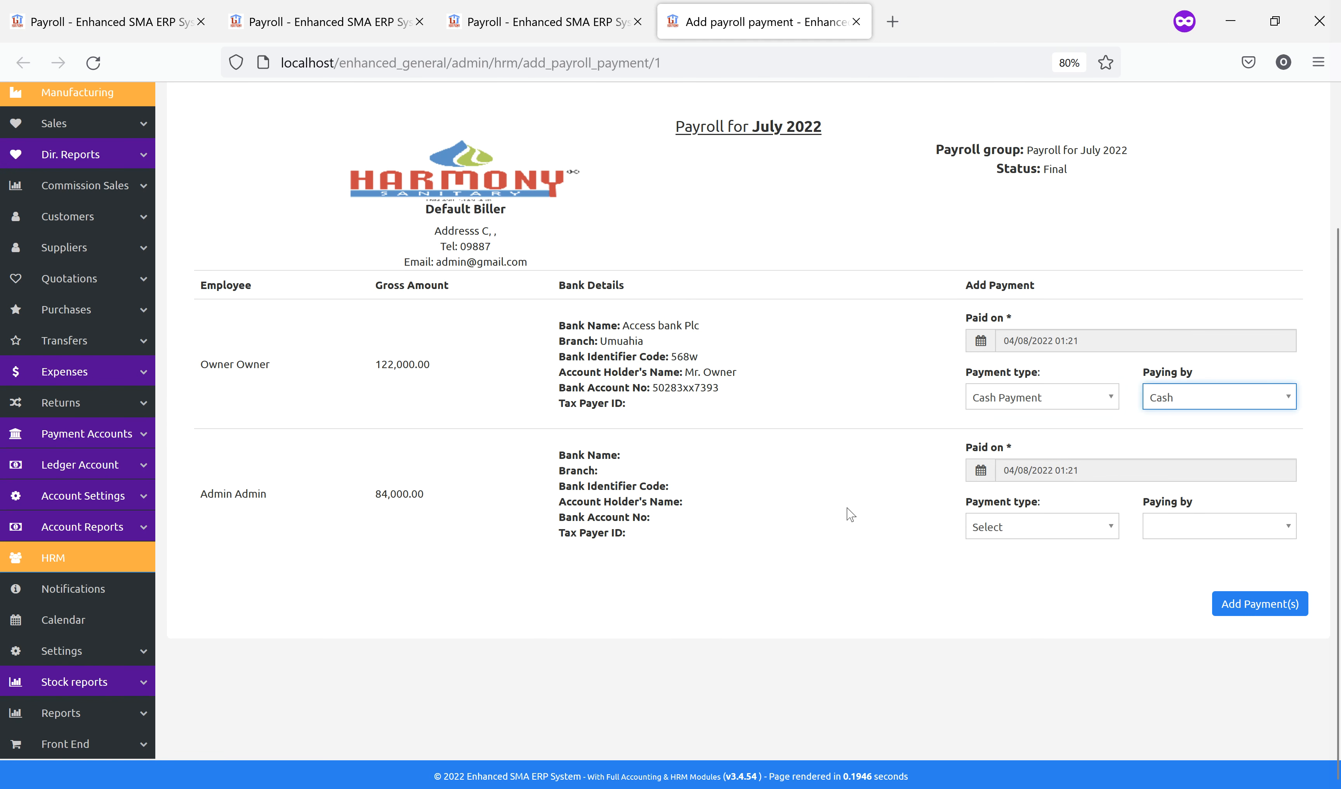
Pay the second employee by Bank Deposit/Transfer from ABC Bank Plc and submit the payments
click(1021, 534)
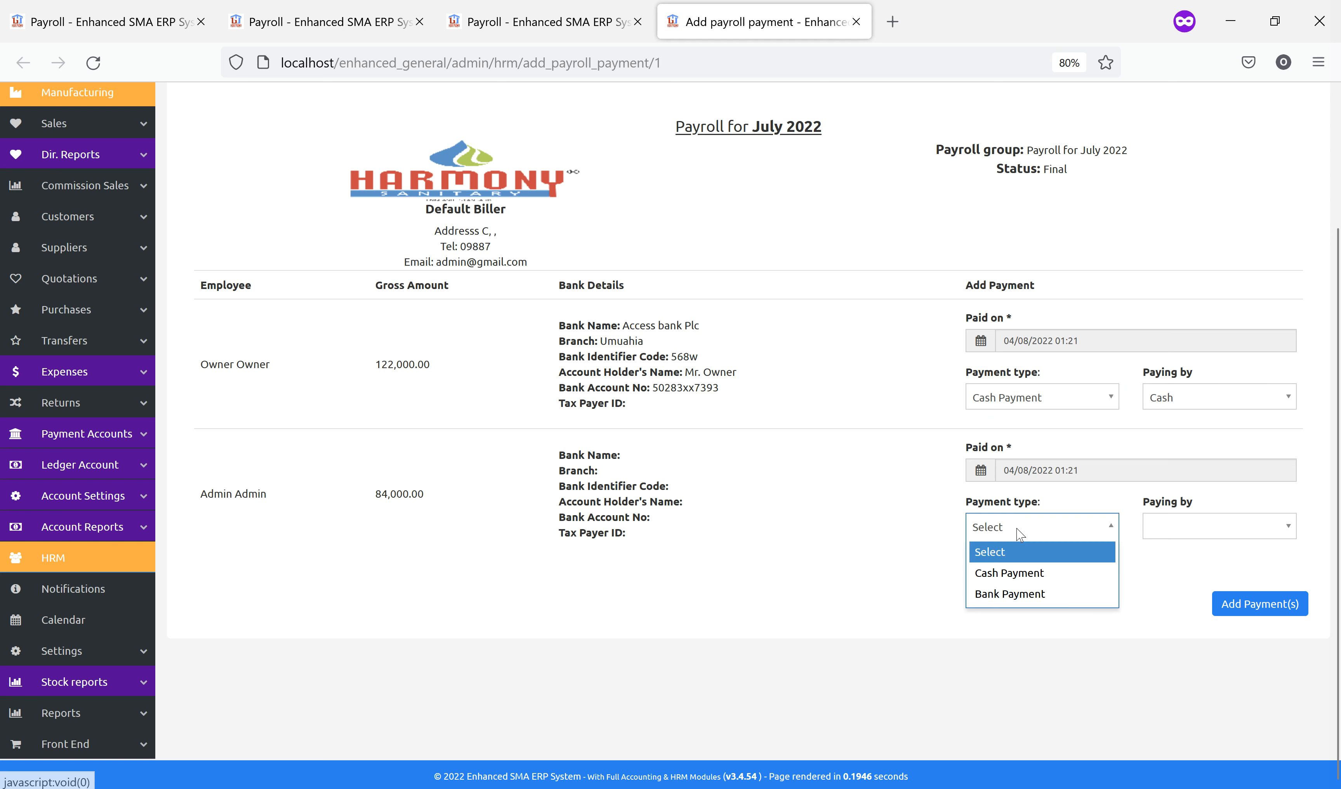
click(1029, 594)
click(1203, 527)
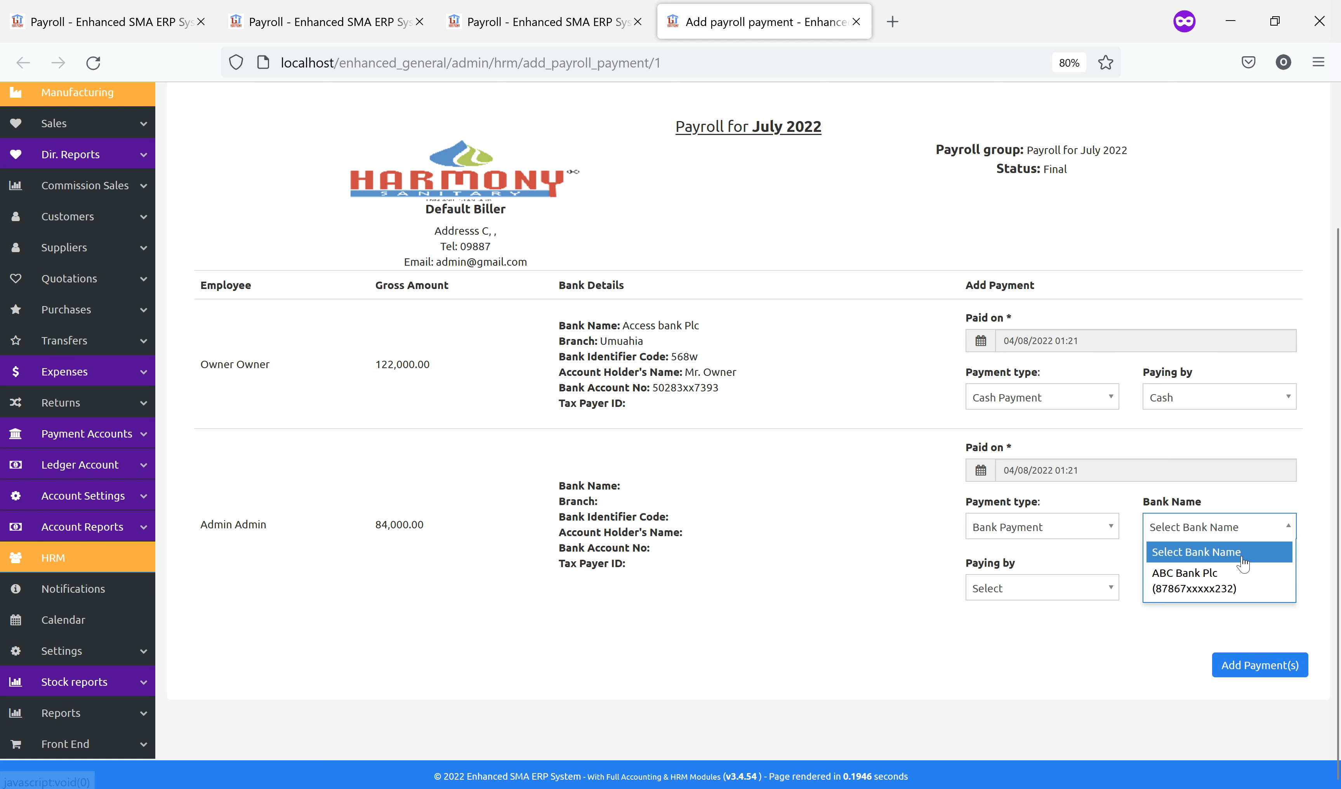
click(1208, 583)
click(1049, 593)
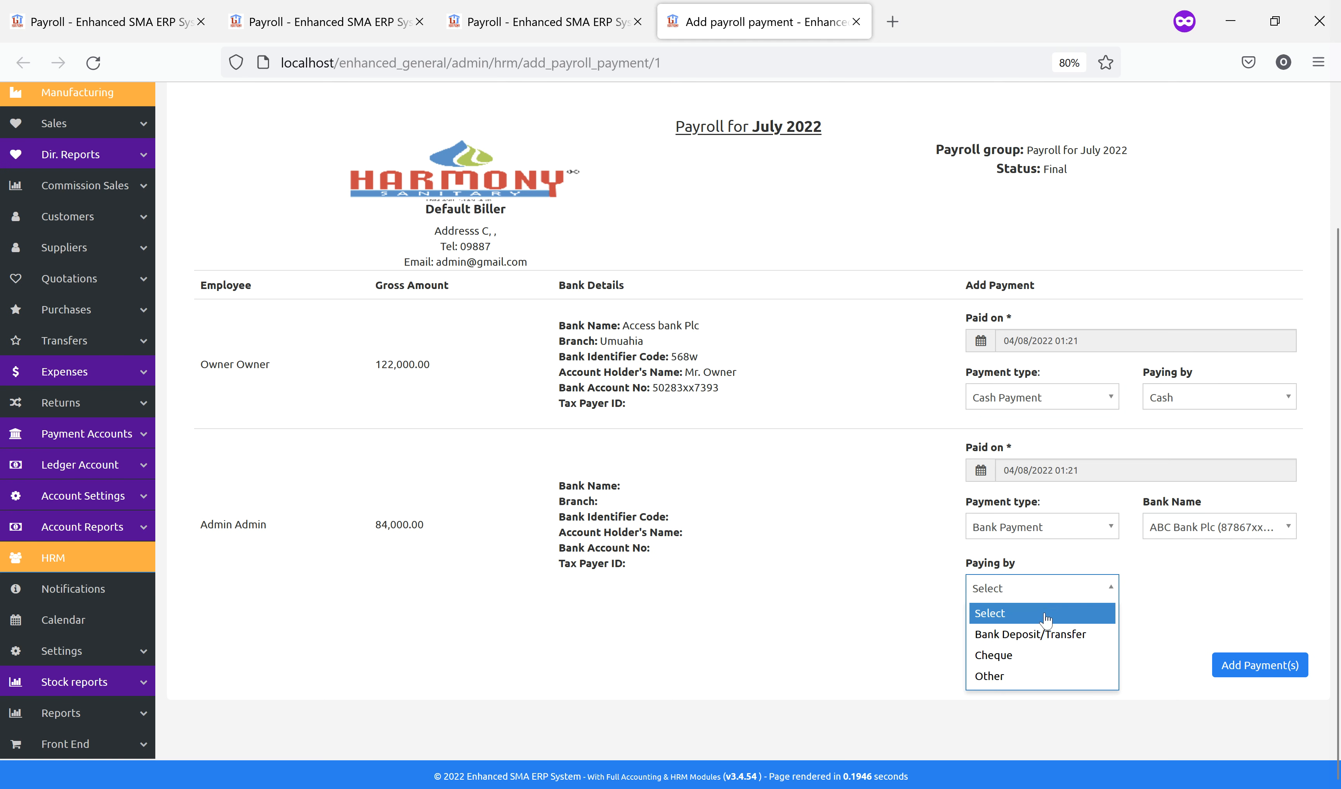
click(1032, 634)
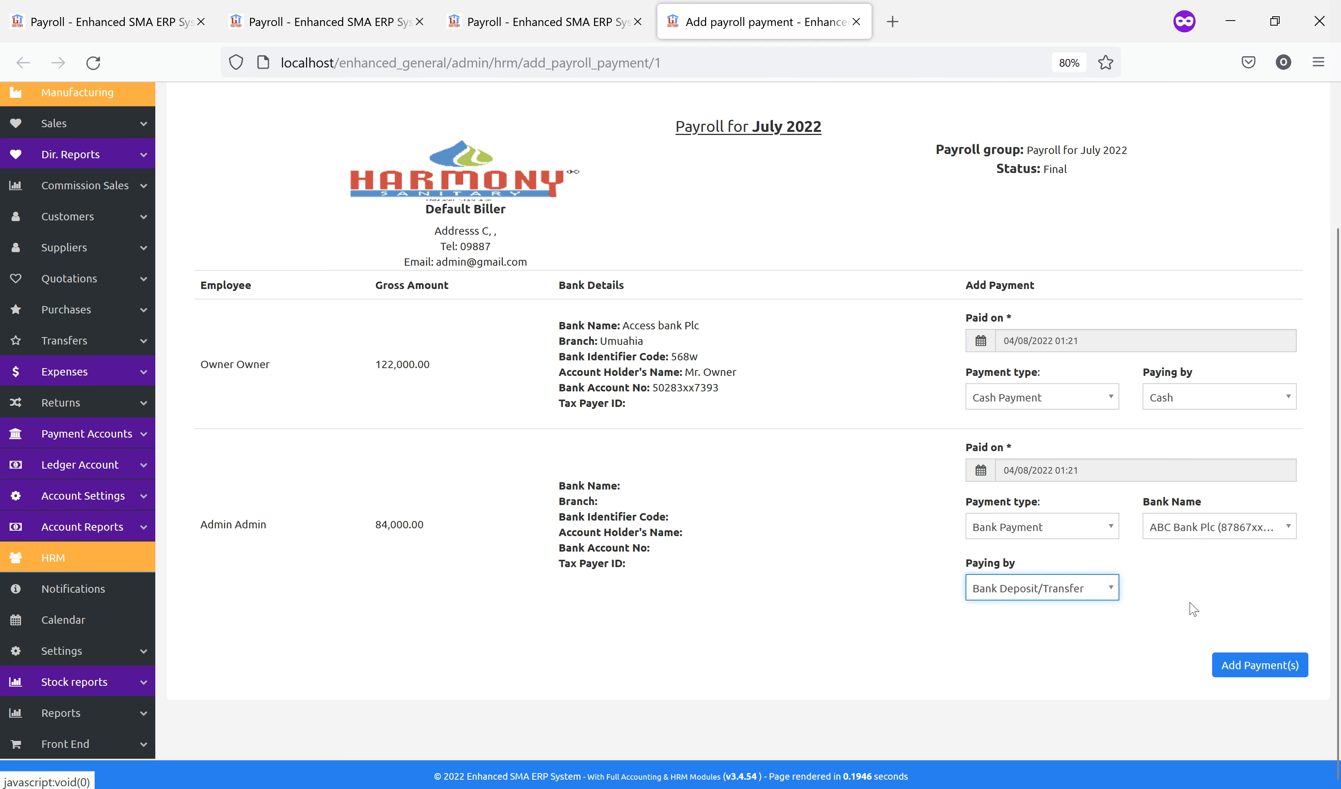
click(1229, 677)
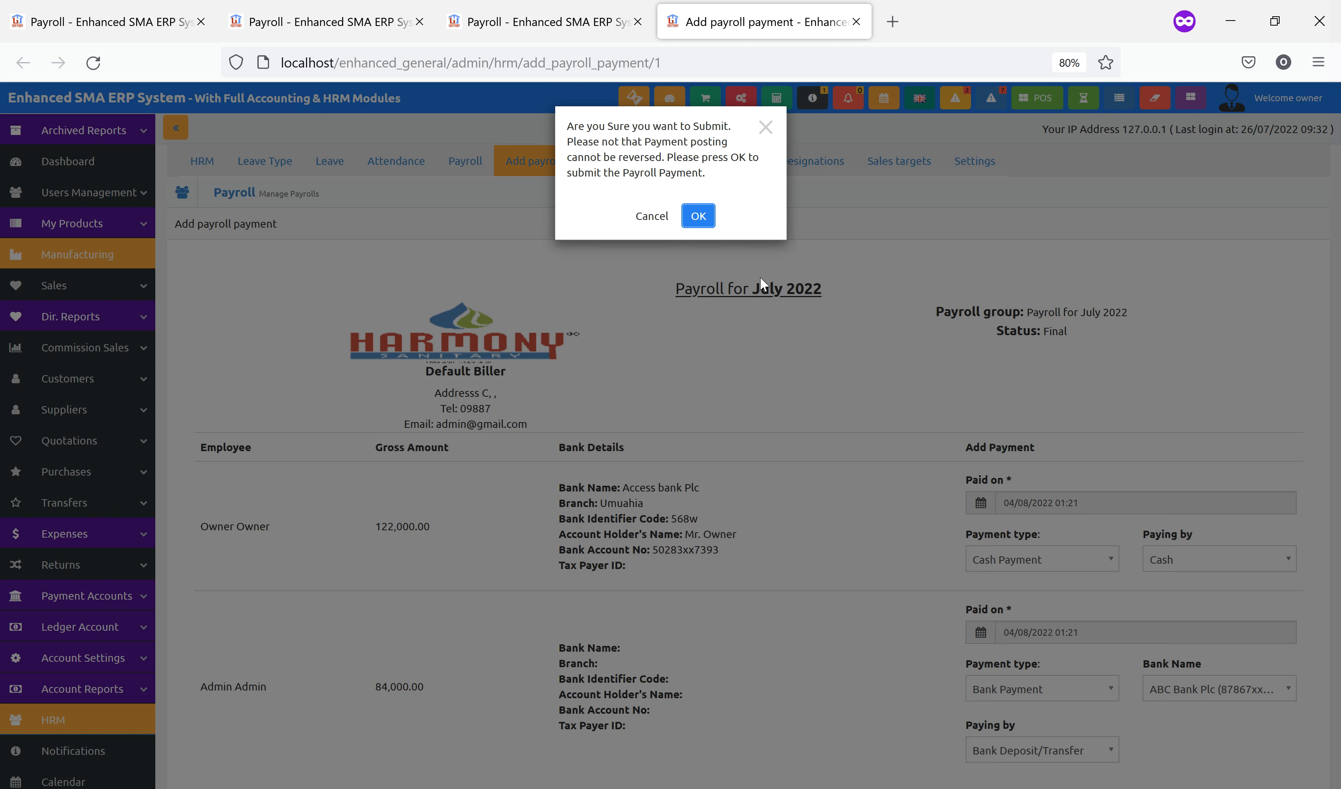
Confirm the July 2022 payroll payment, then check the first employee's payslip for cash payment details
click(700, 218)
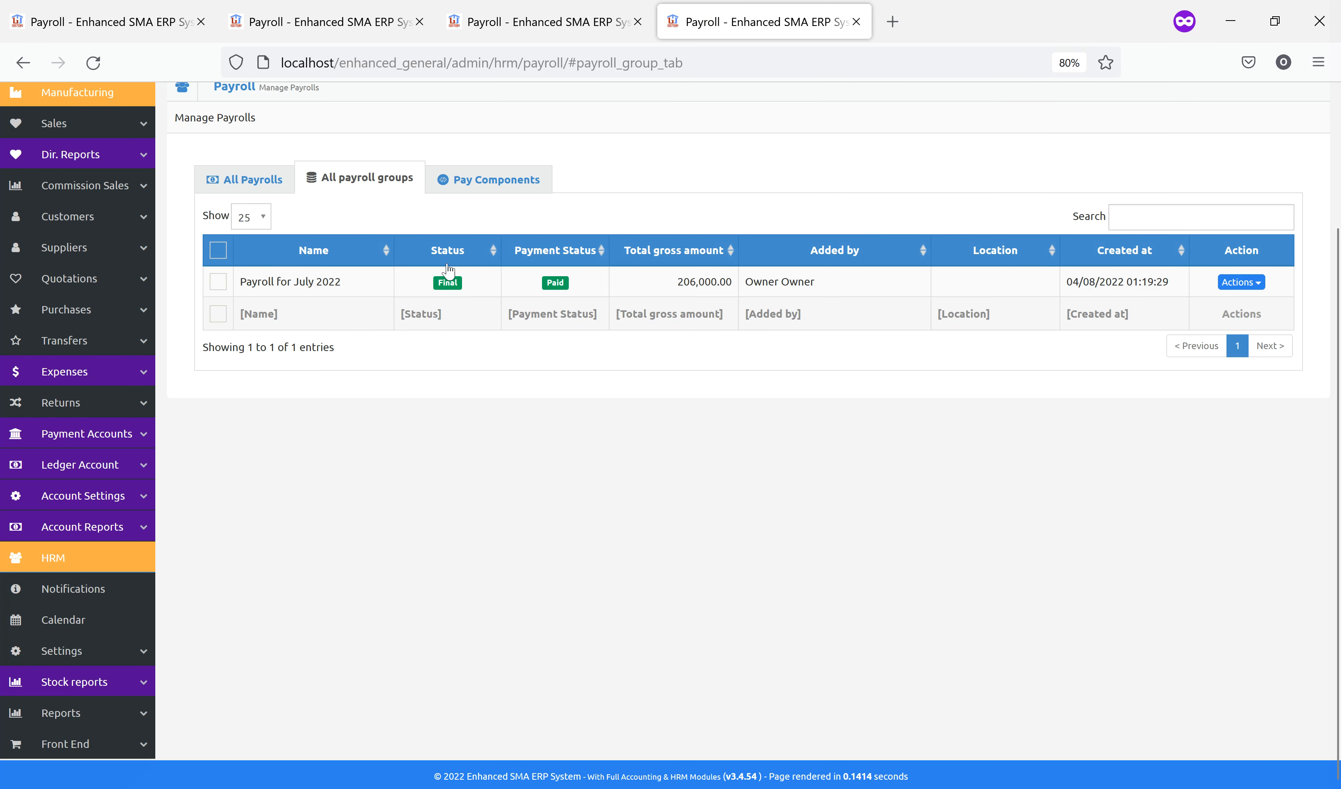
click(264, 187)
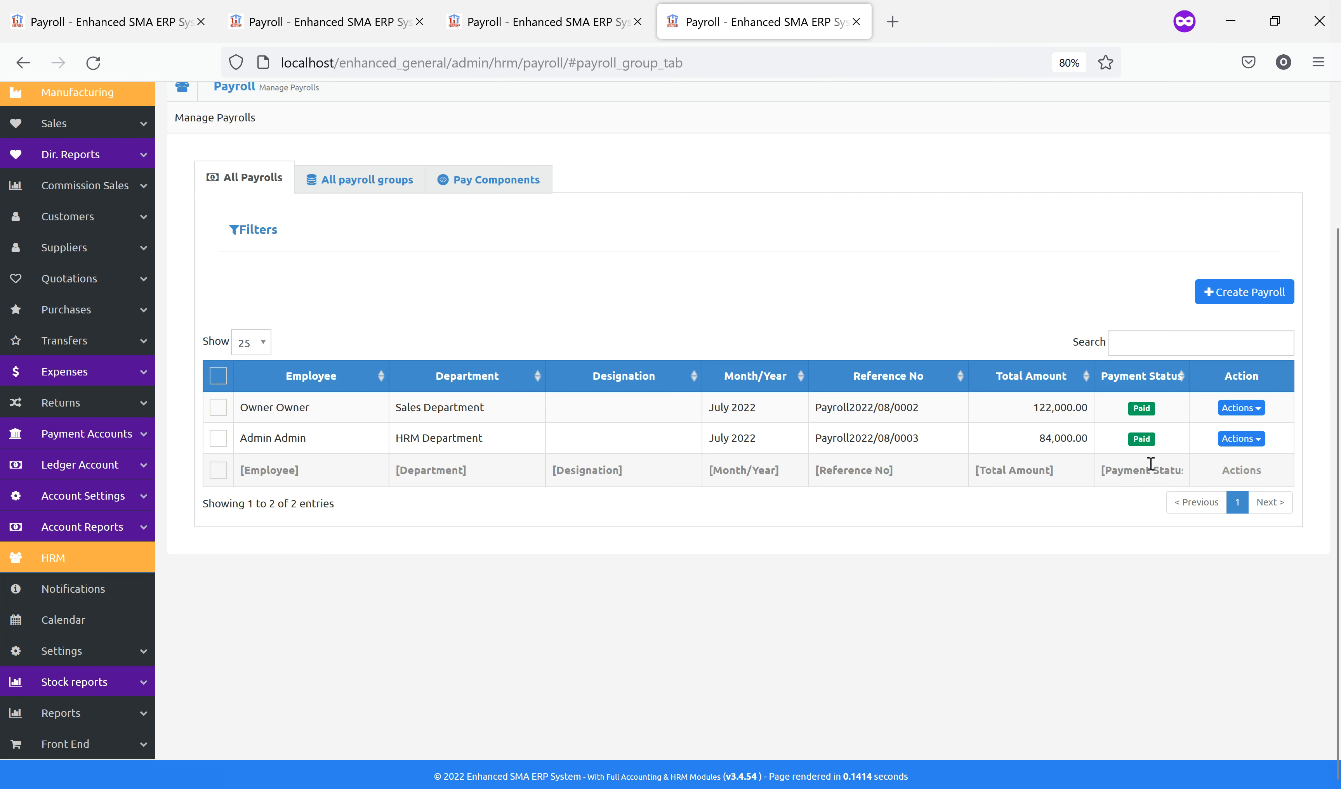
click(1241, 407)
click(1198, 431)
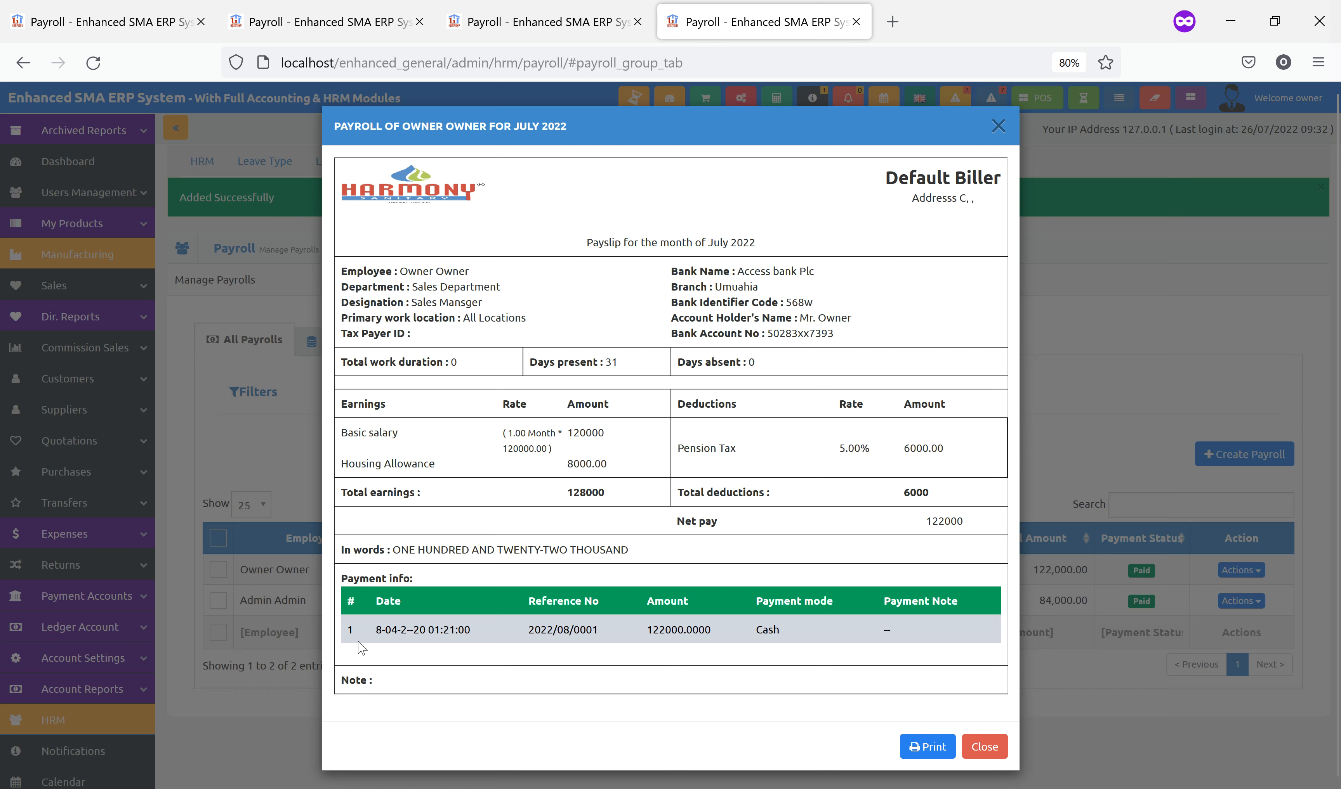
click(983, 746)
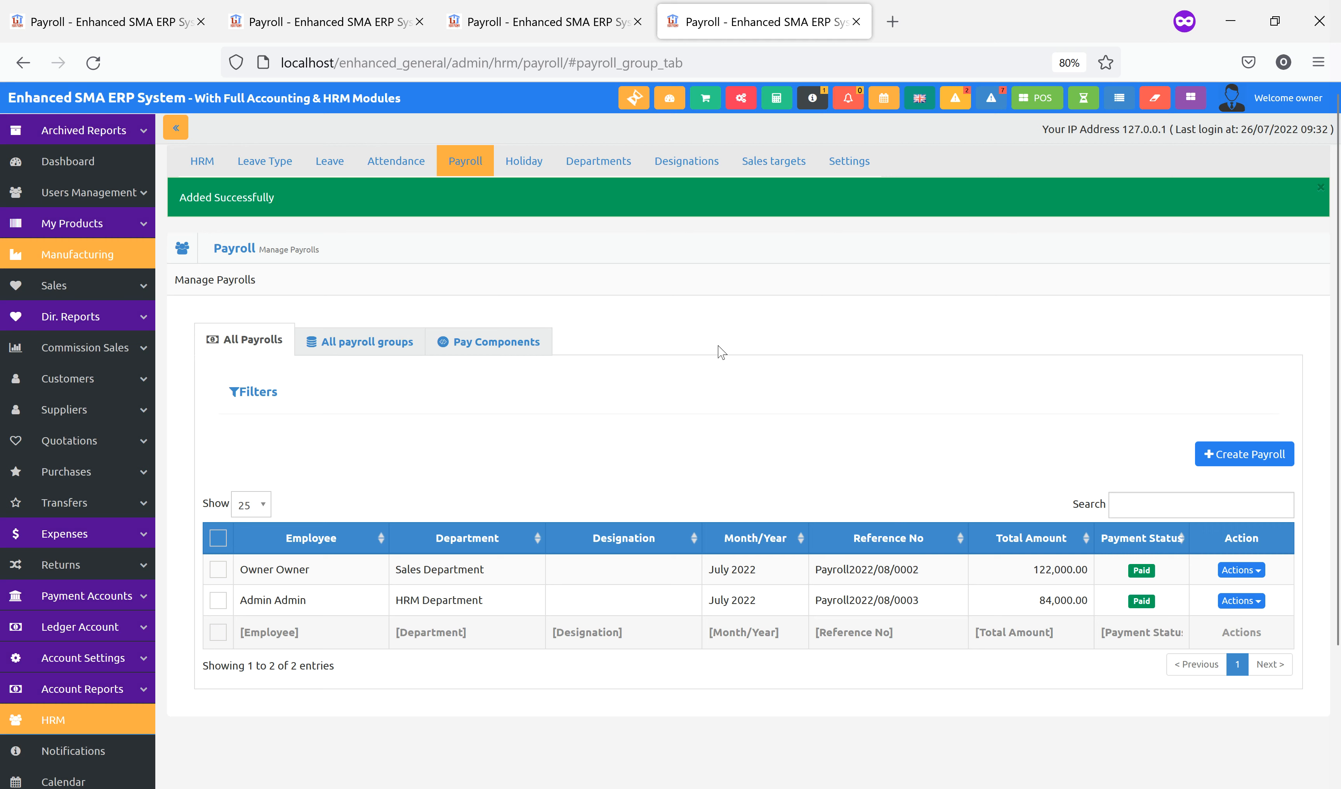
From the HRM dashboard, confirm My Payrolls shows July 2022 as Paid and review its payslip
click(202, 161)
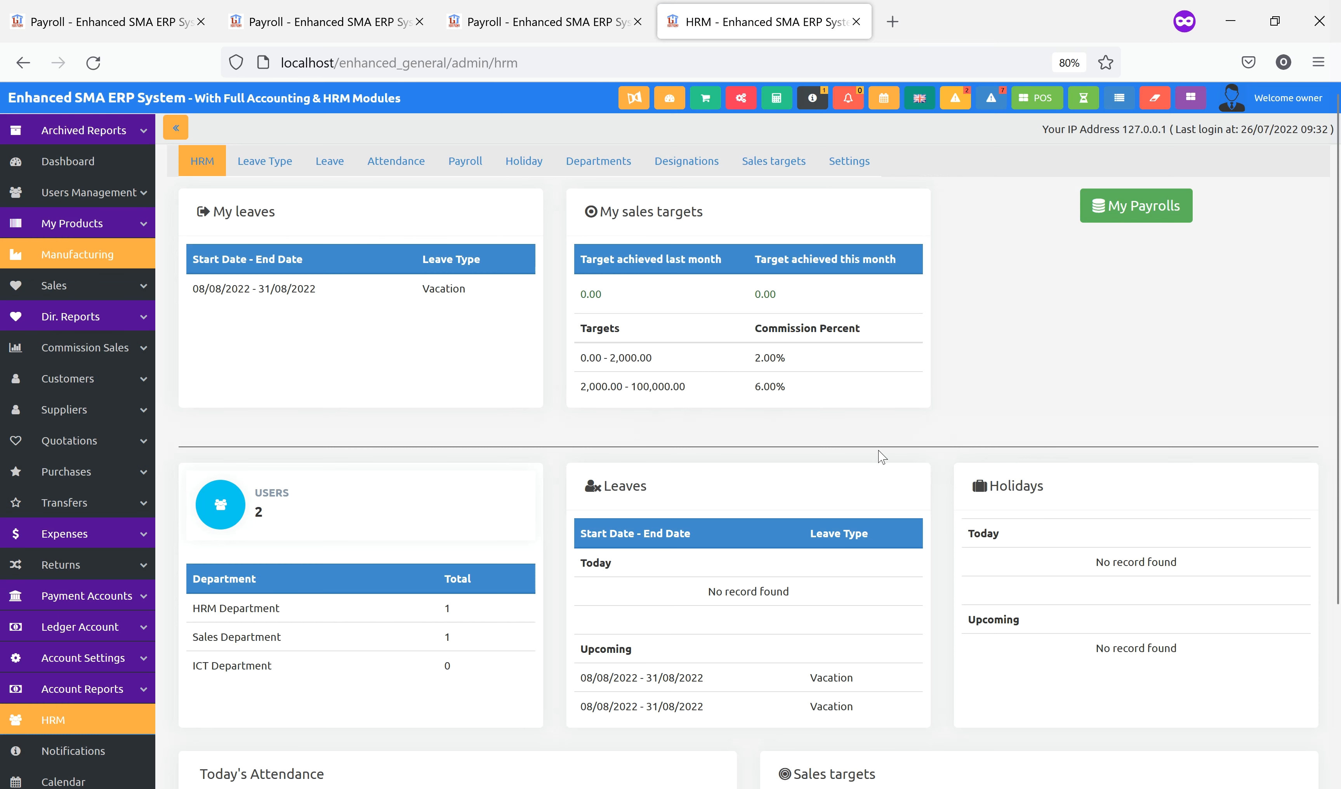
scroll(956, 468, down, 5)
scroll(1062, 542, up, 5)
click(1133, 214)
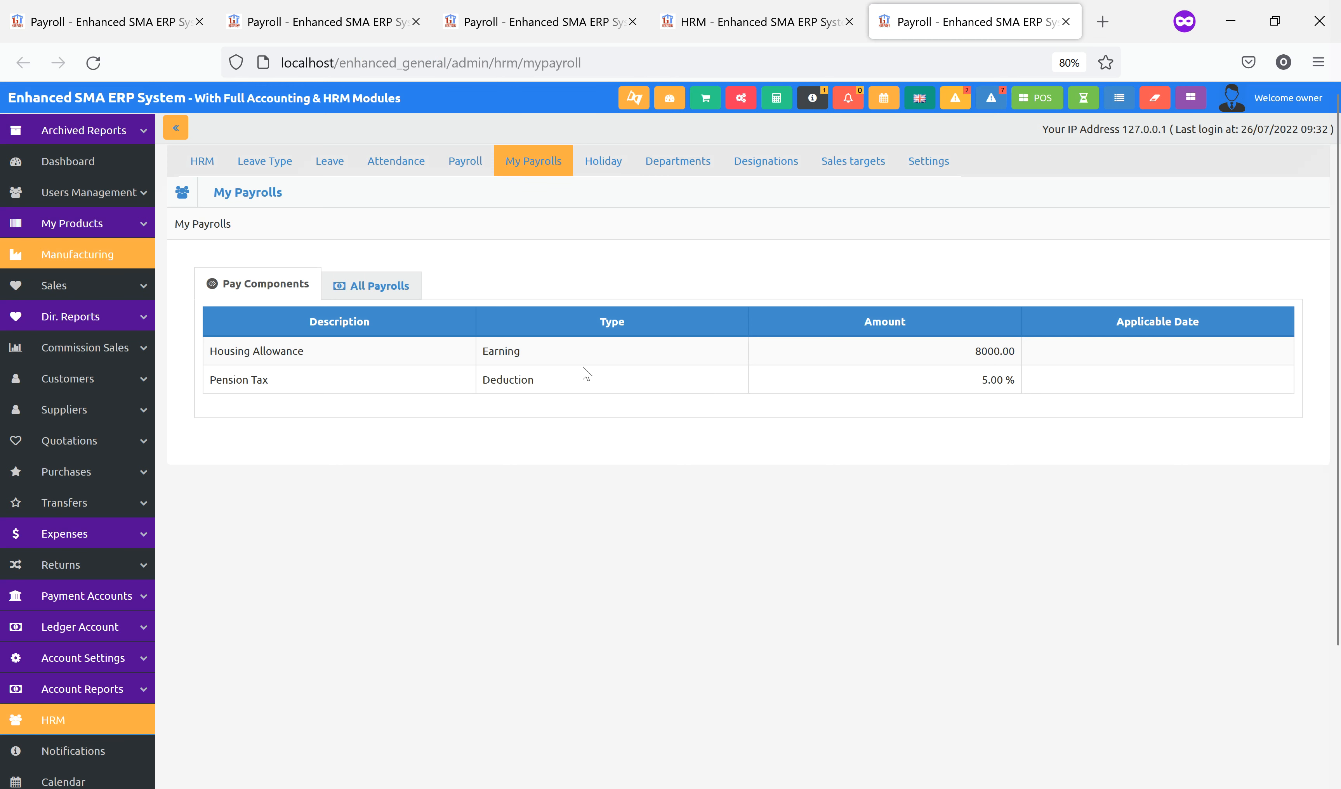
click(376, 285)
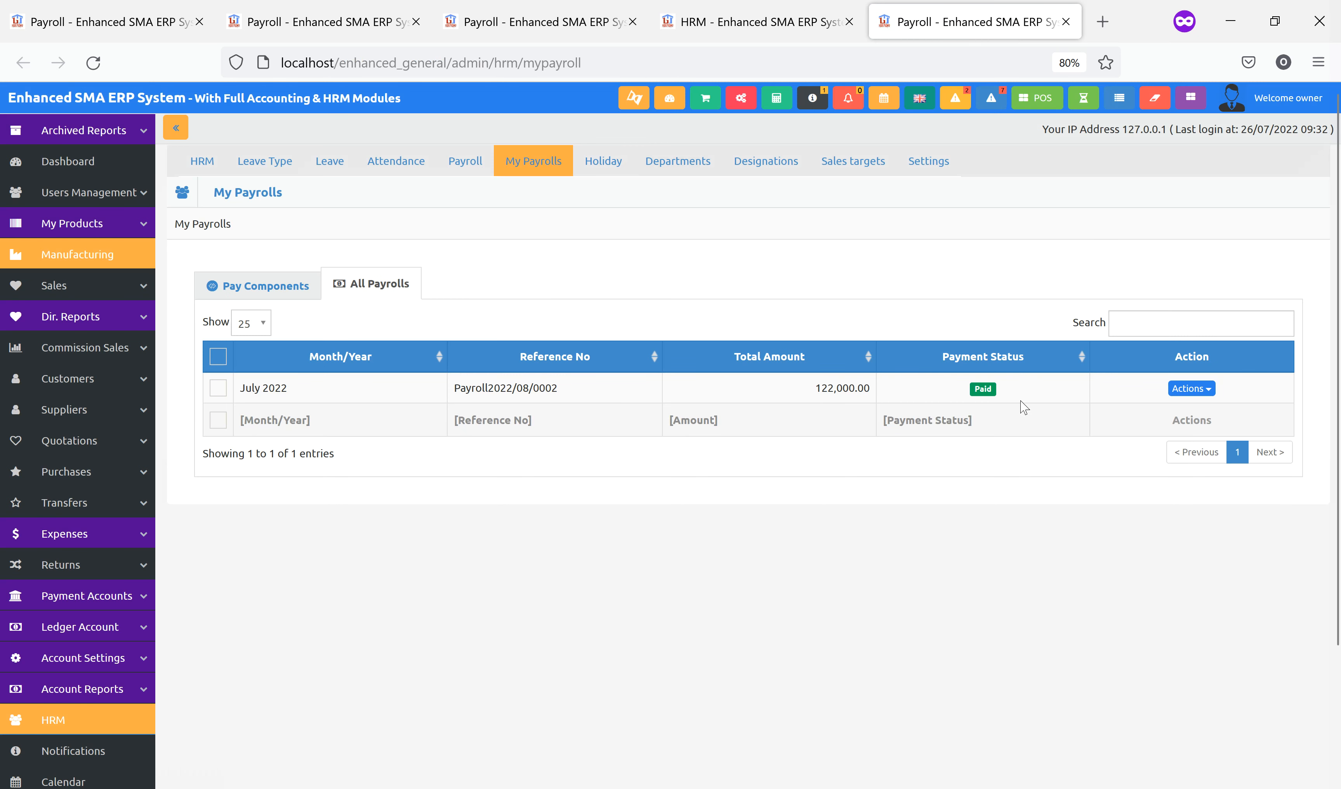
click(1198, 391)
click(1156, 411)
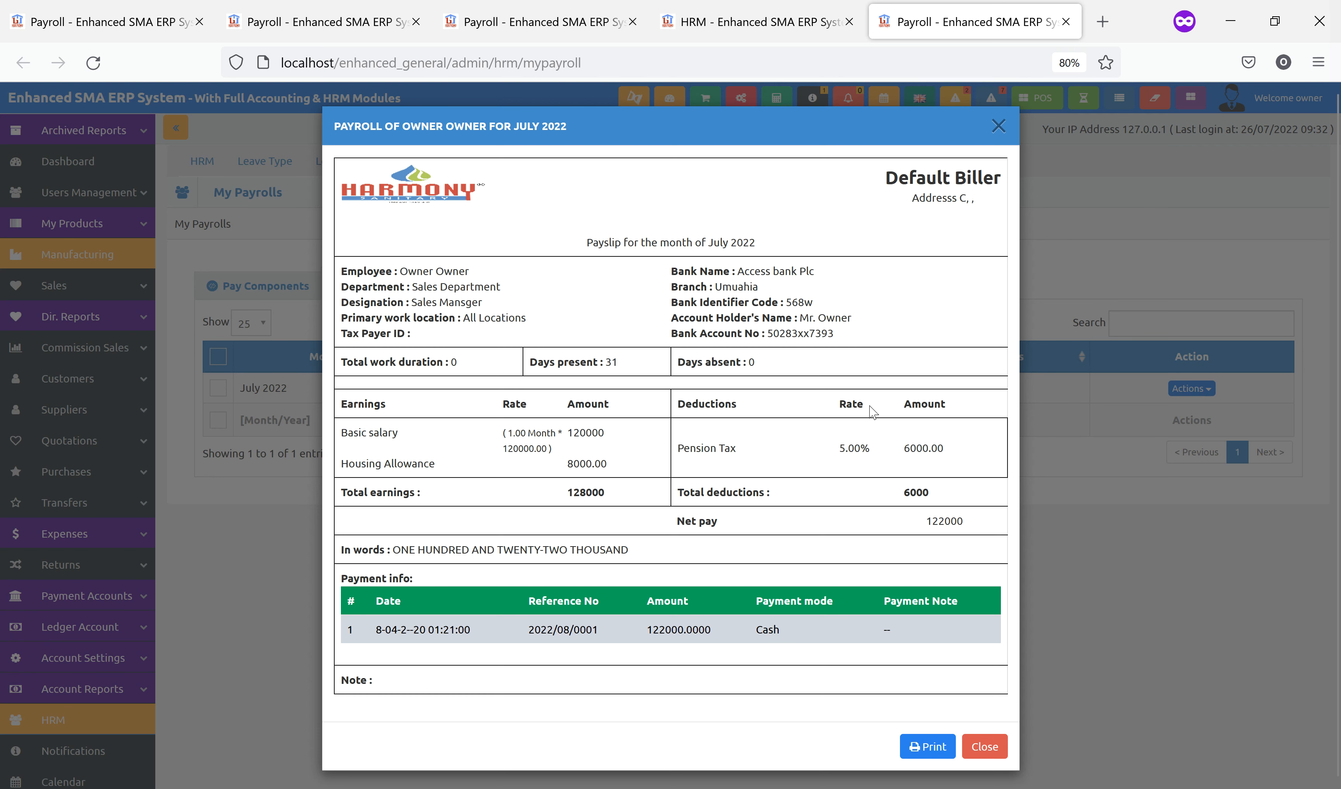
click(981, 745)
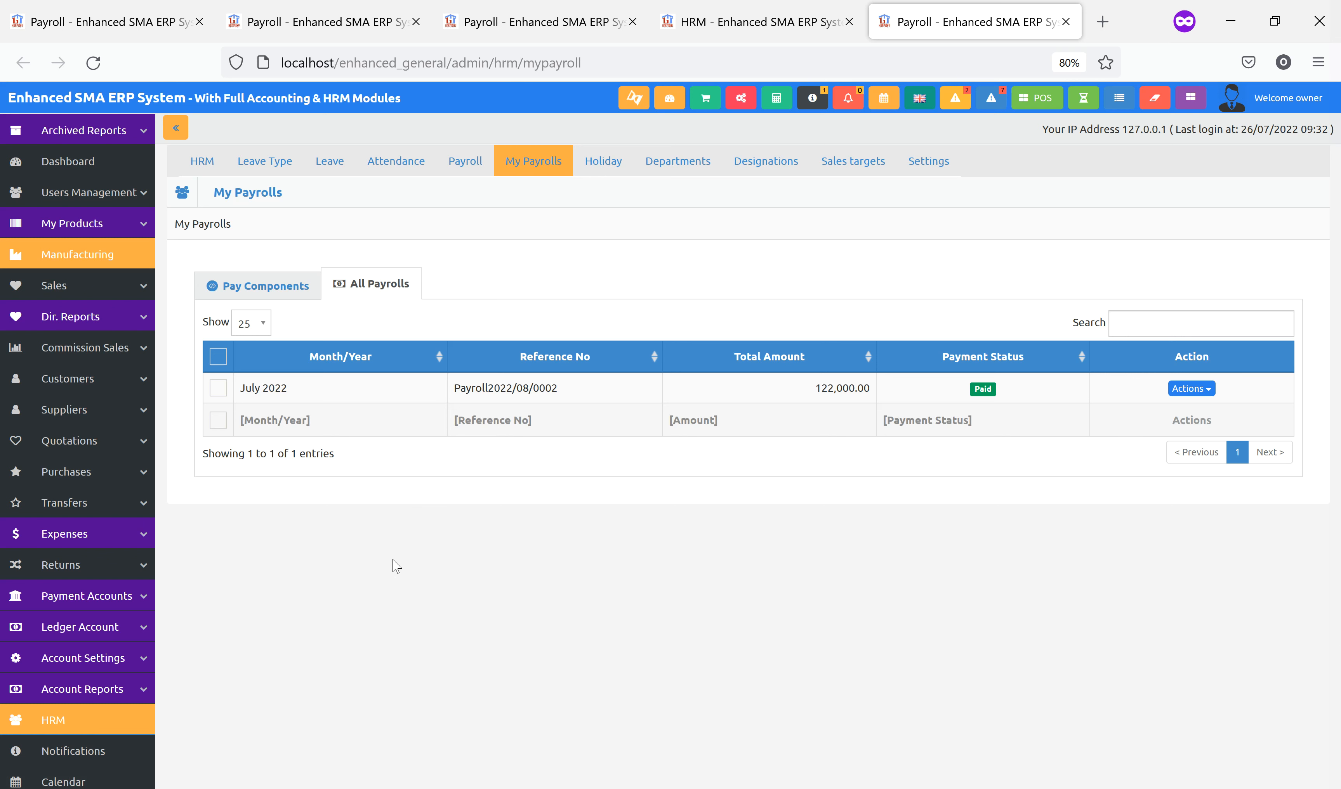
Open the Expenses list from the sidebar, which has no entries yet
click(134, 538)
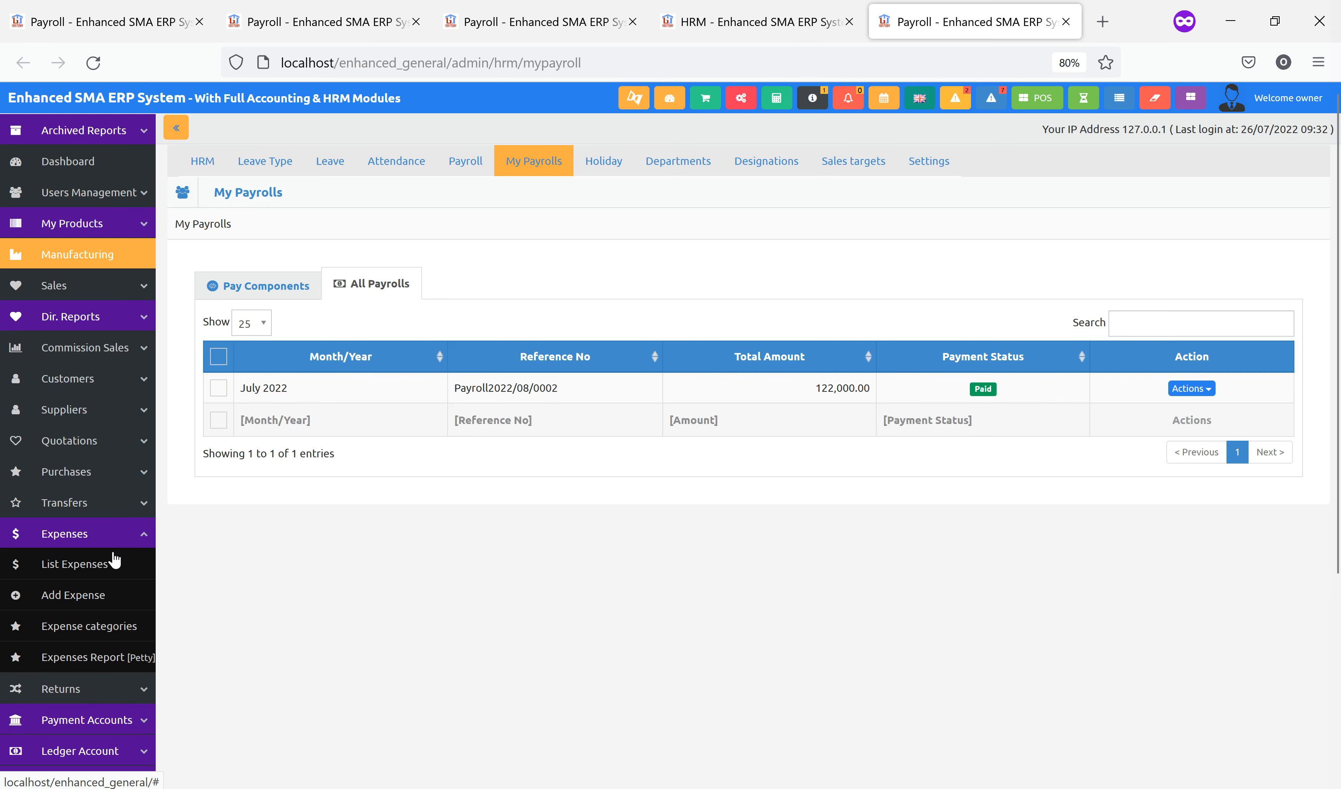
click(90, 563)
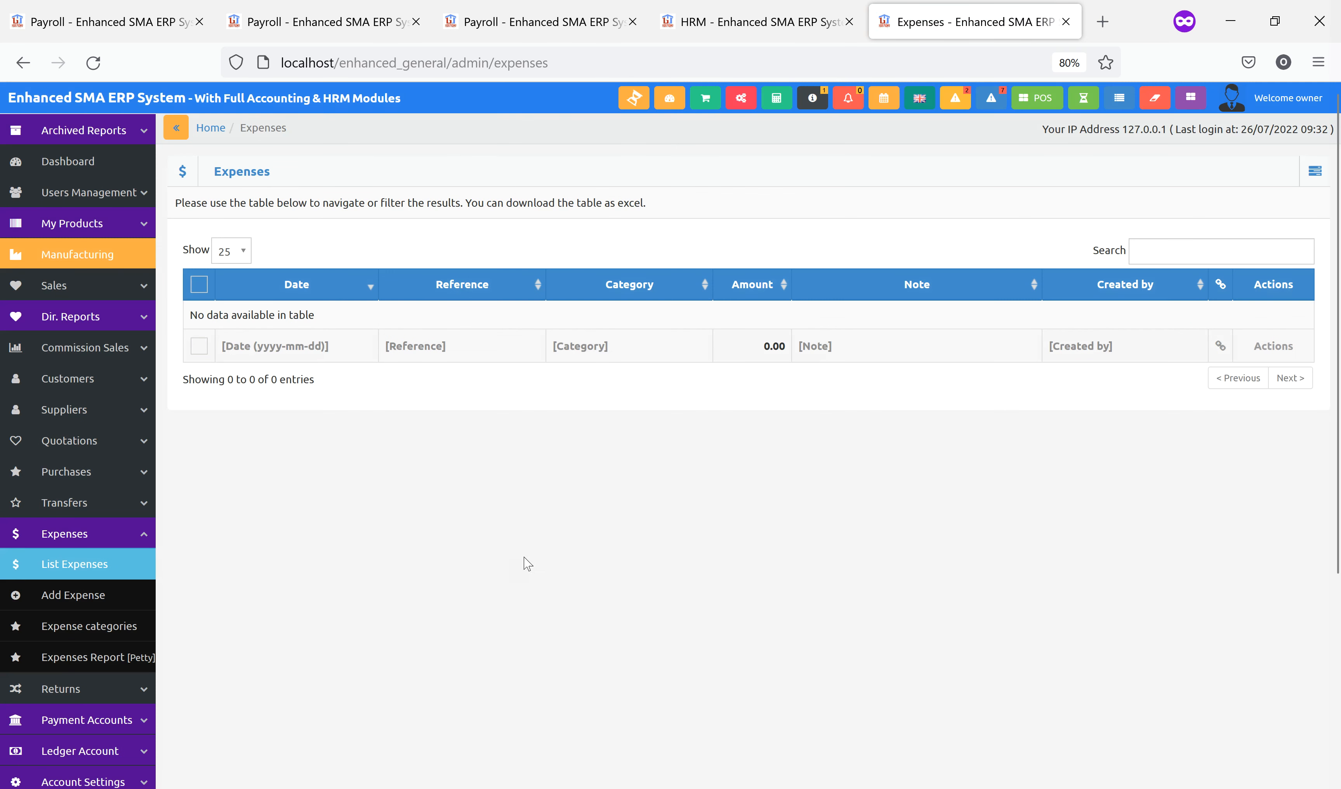
click(98, 535)
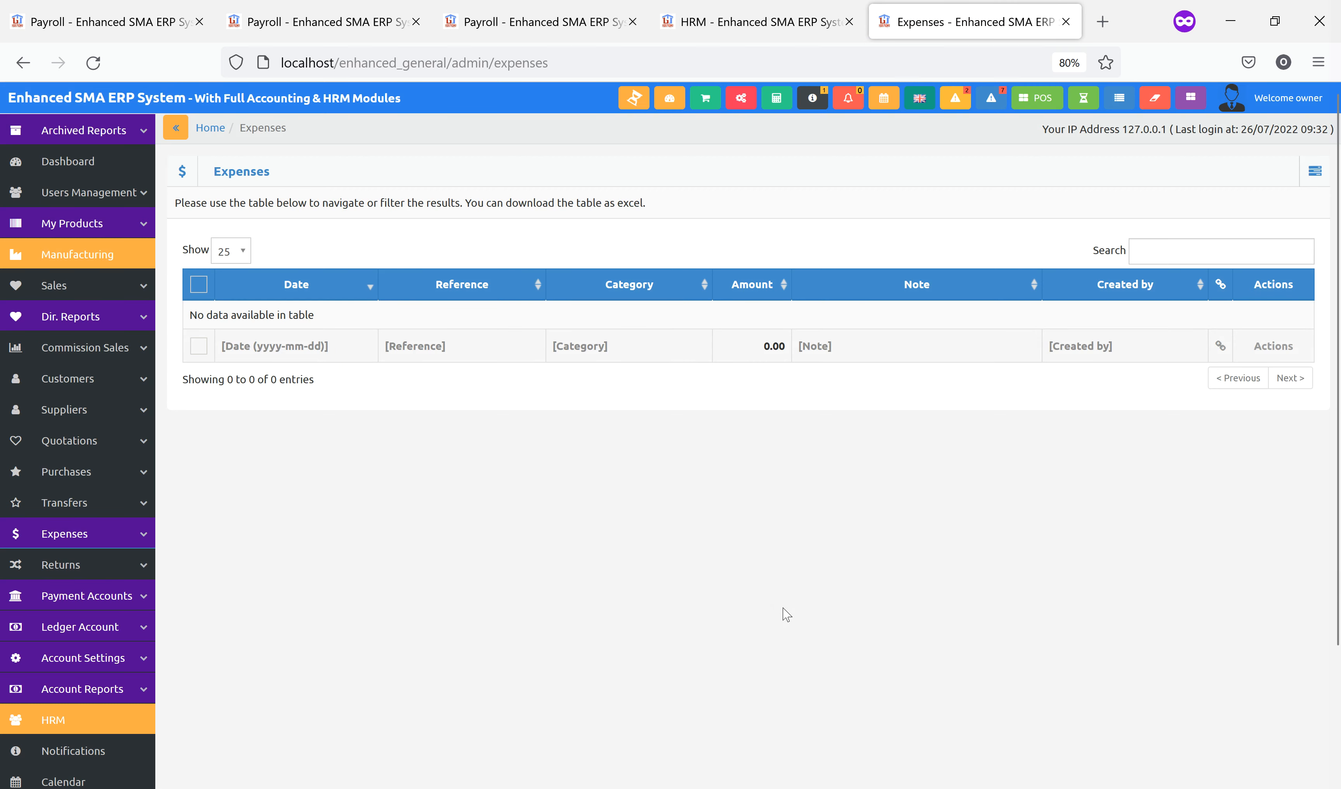